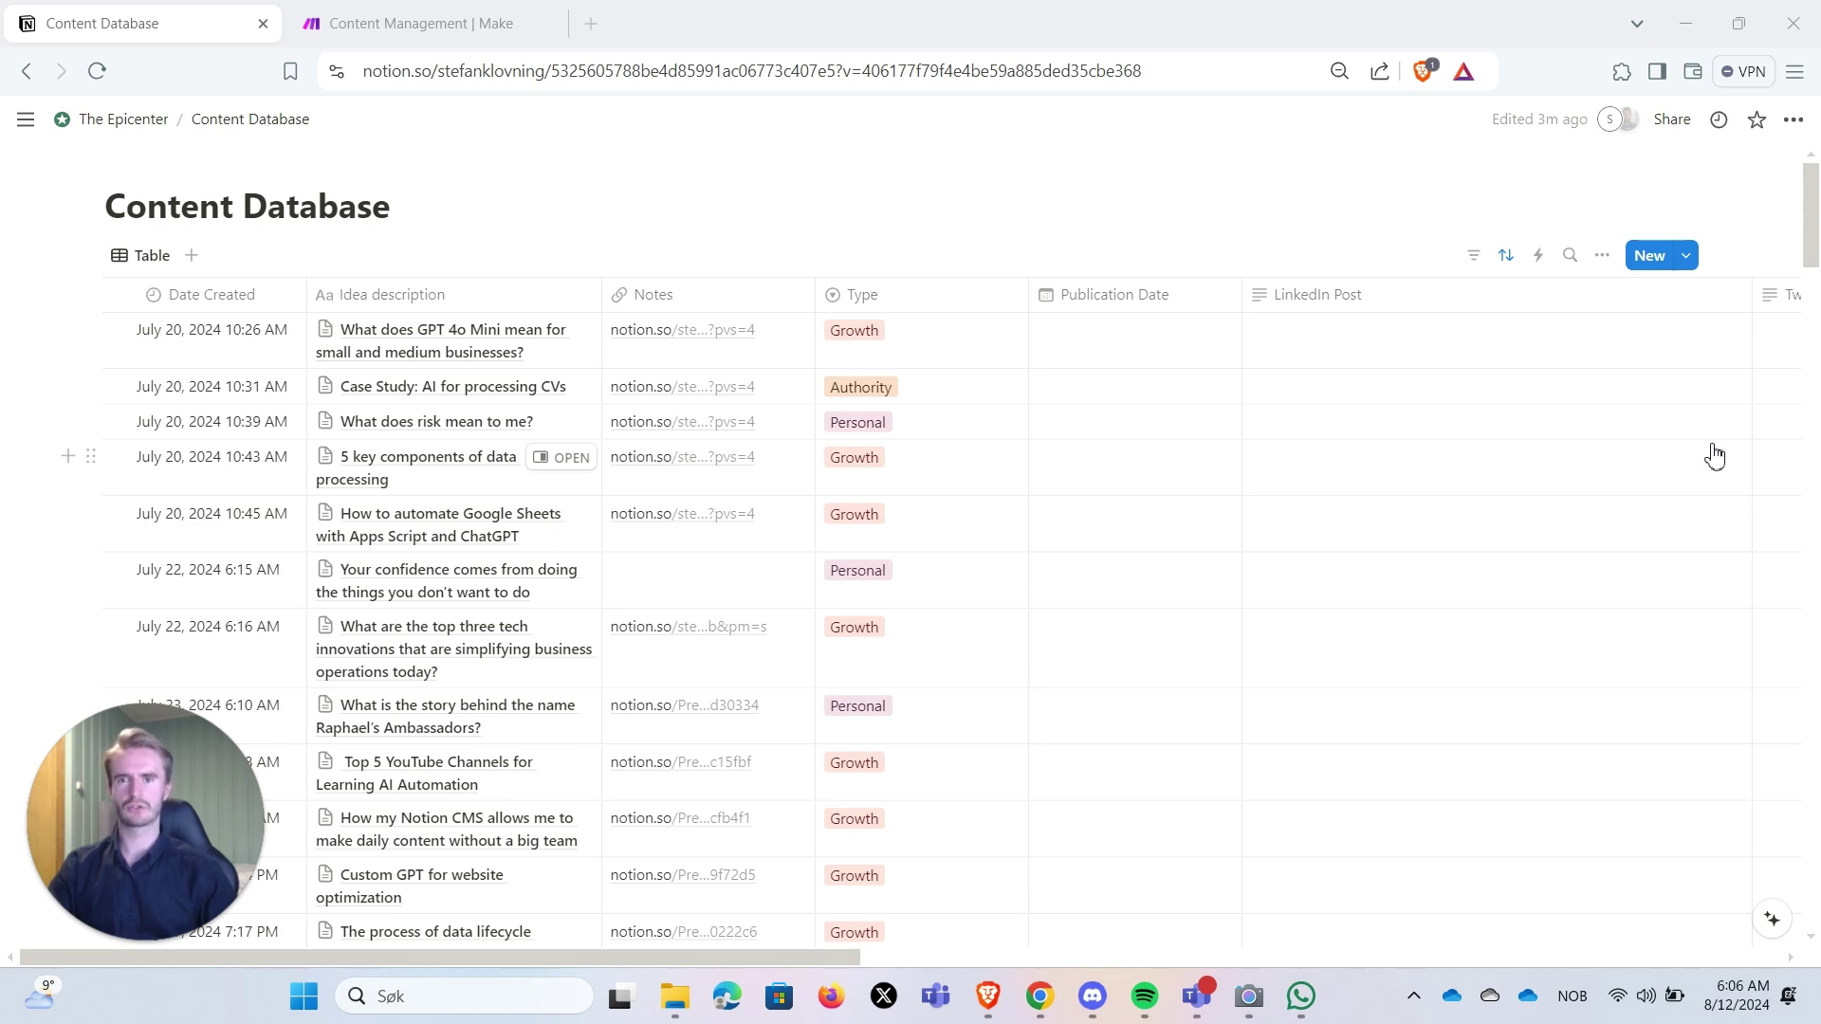
- Compare the Notion Content Database table with the Content Management scenario in Make, examining the table columns and the scenario's routes
left_click(404, 45)
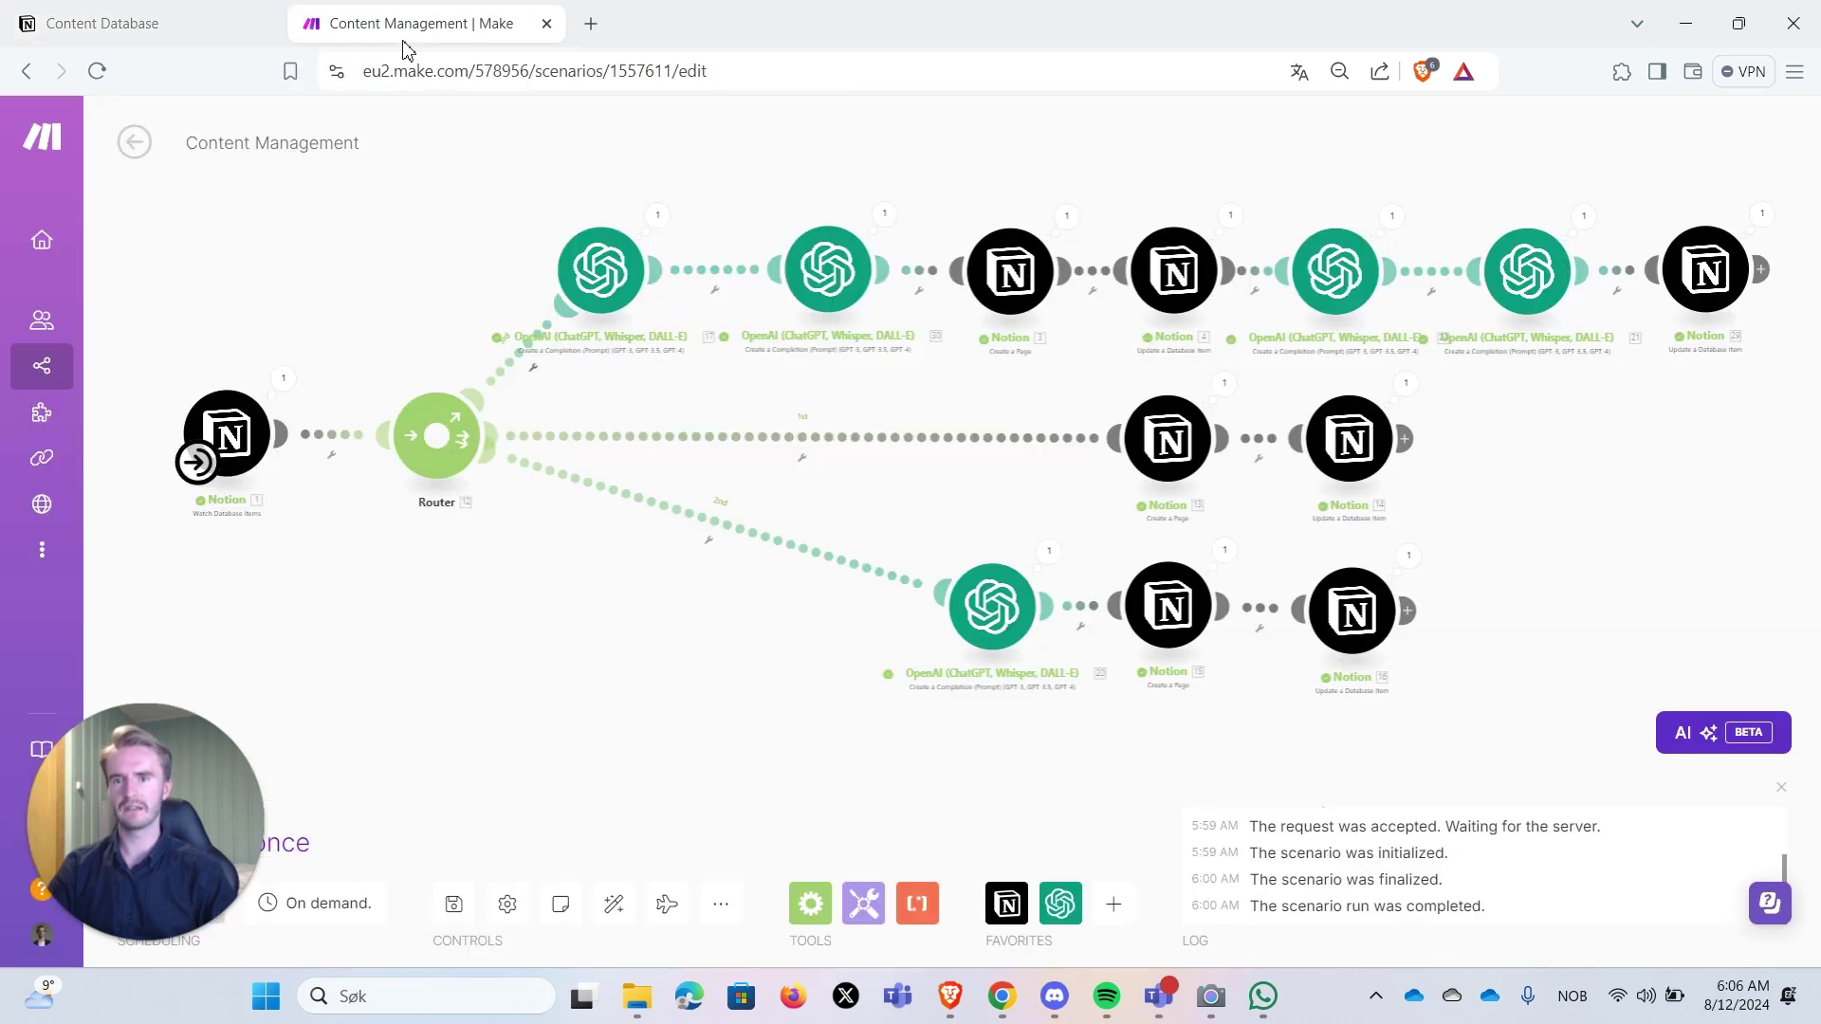
left_click(155, 23)
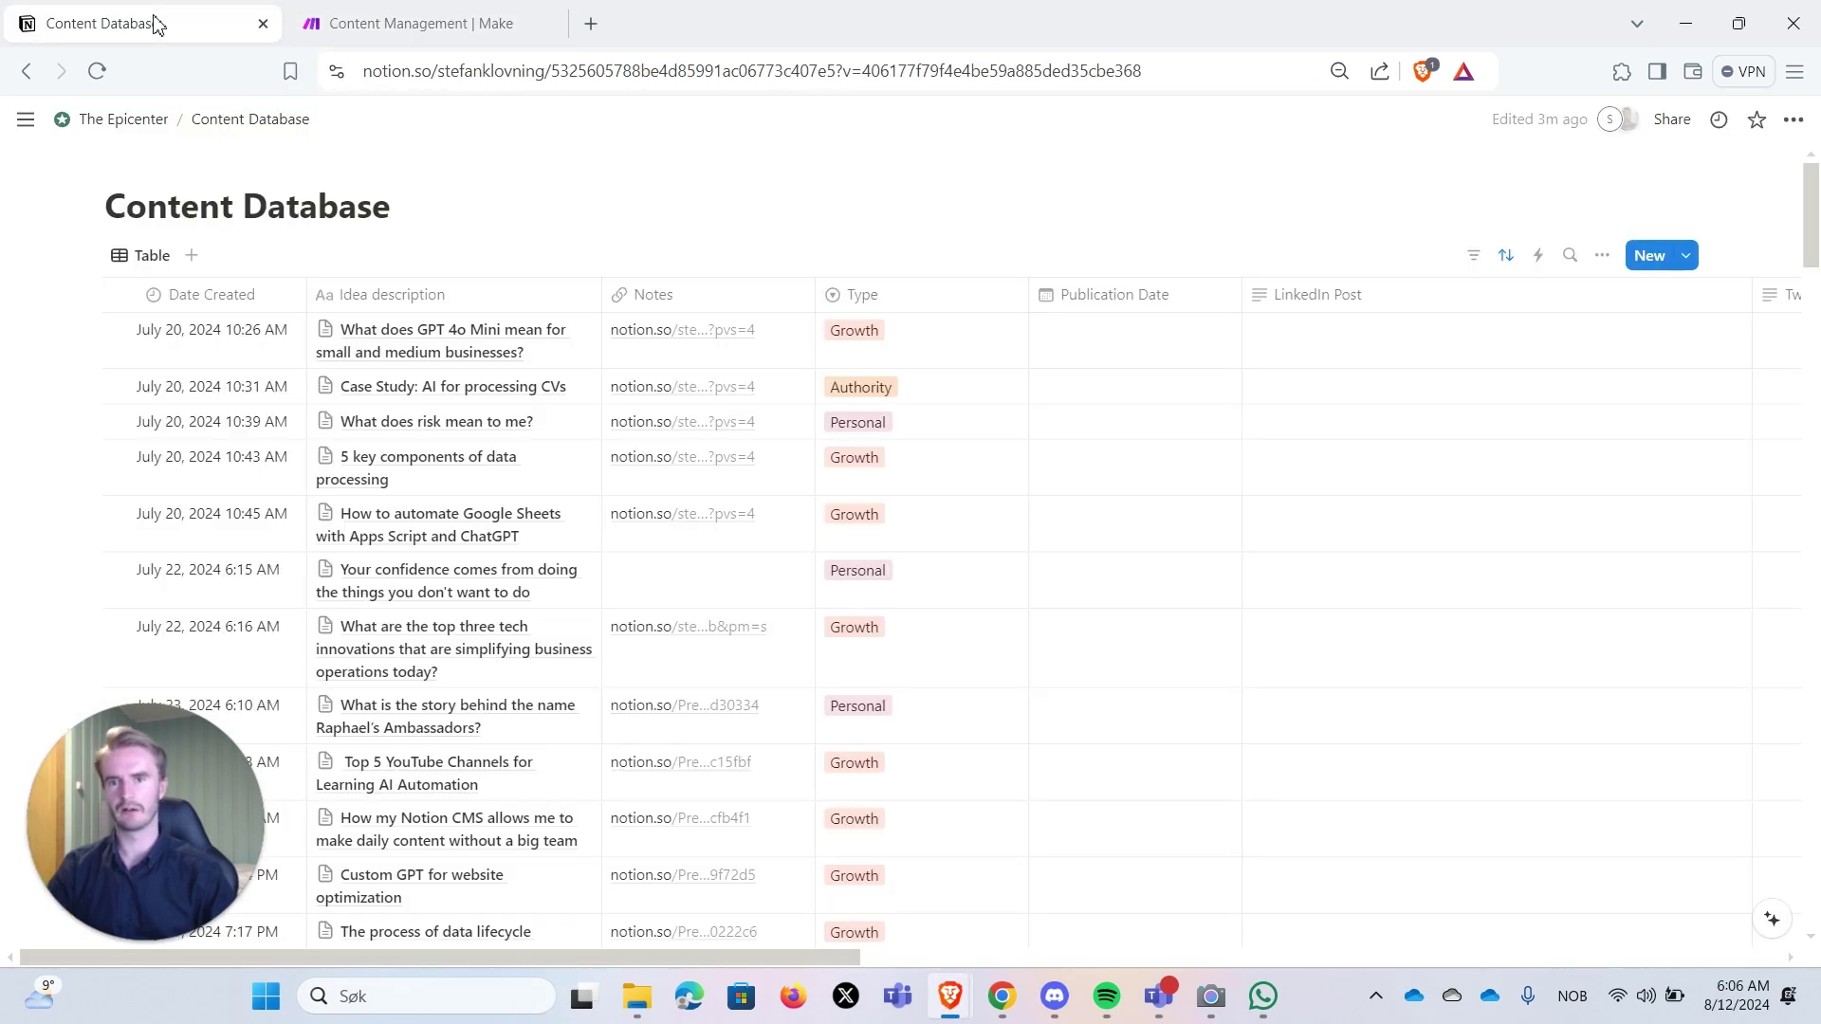
left_click(389, 38)
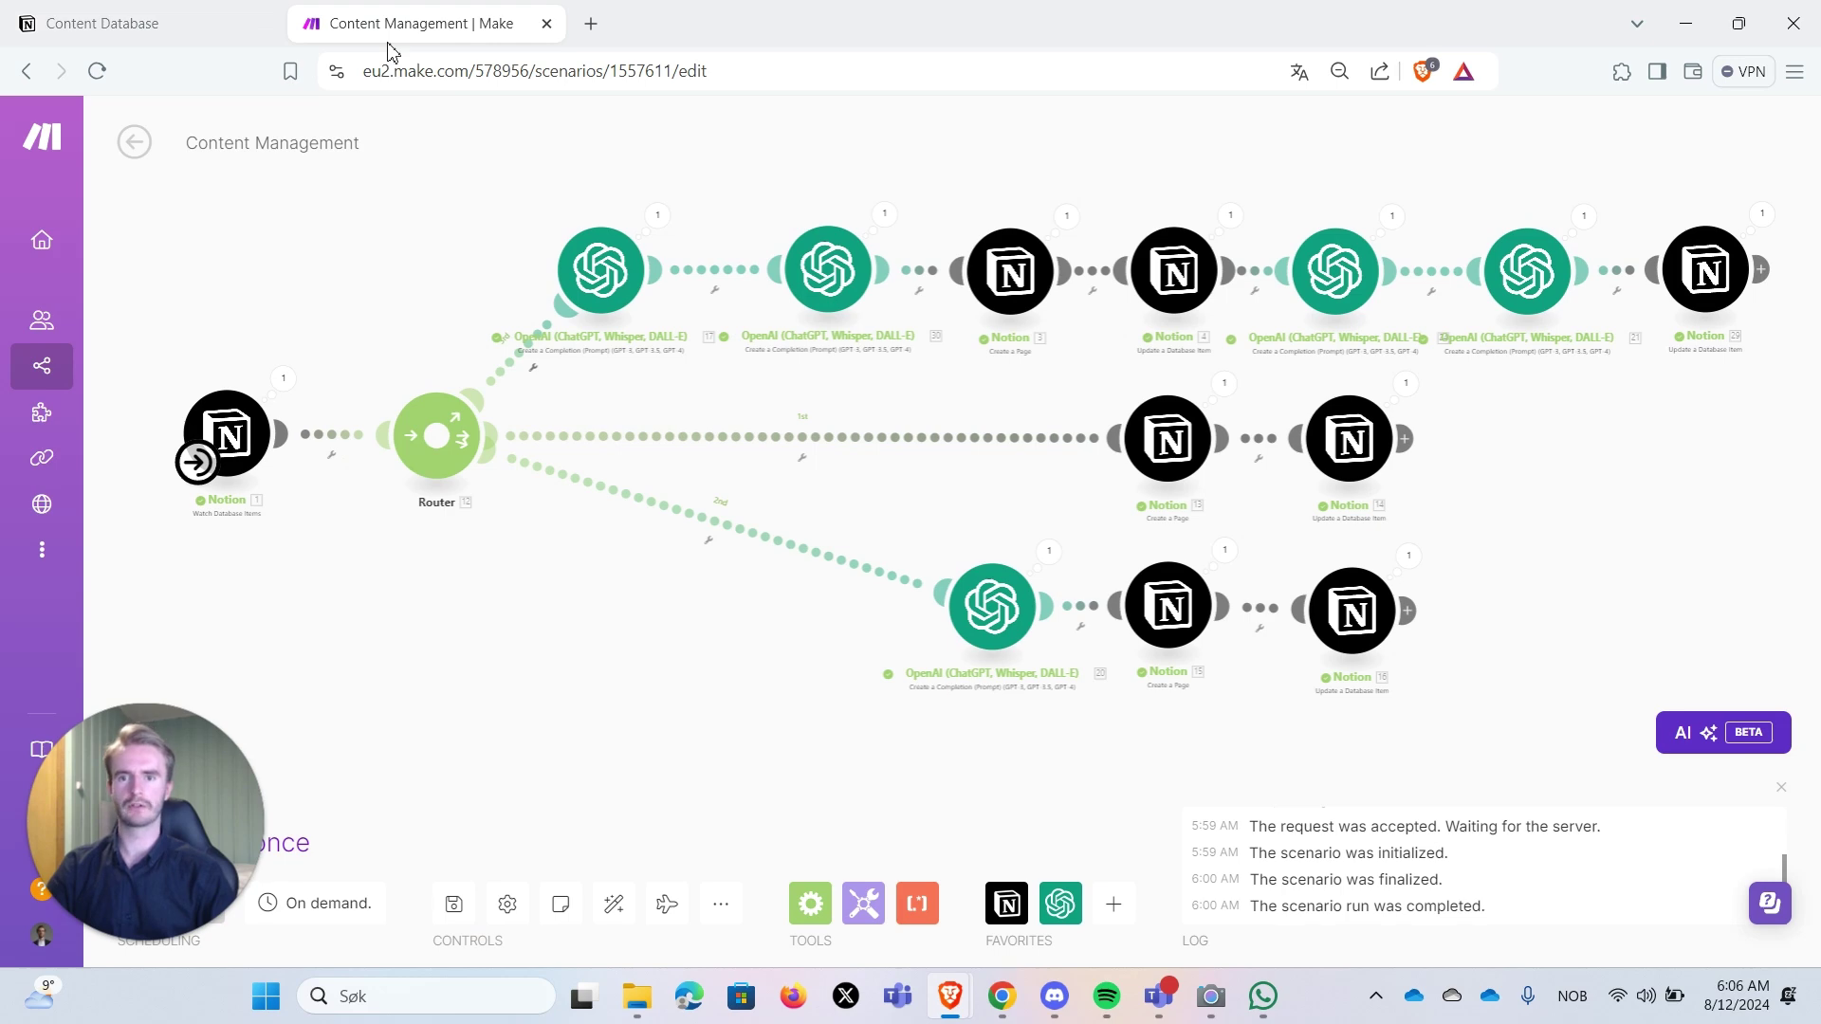
left_click(163, 39)
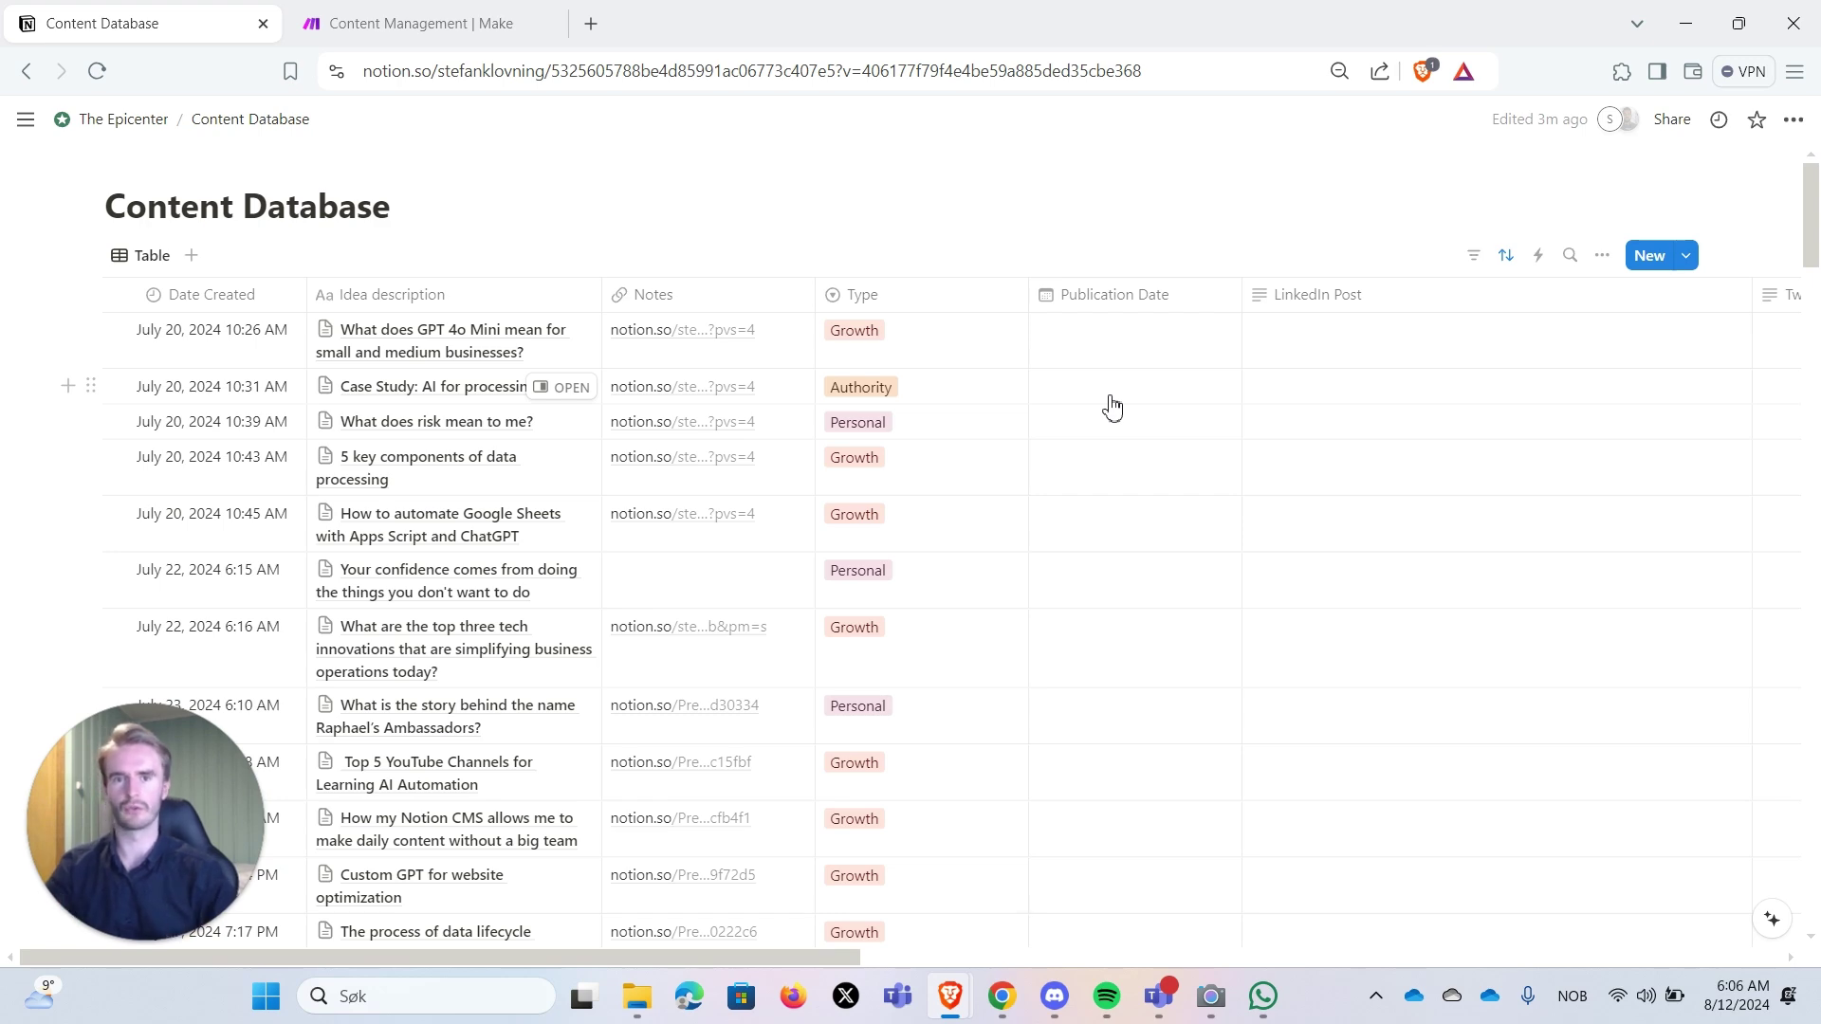
left_click(520, 23)
left_click(142, 23)
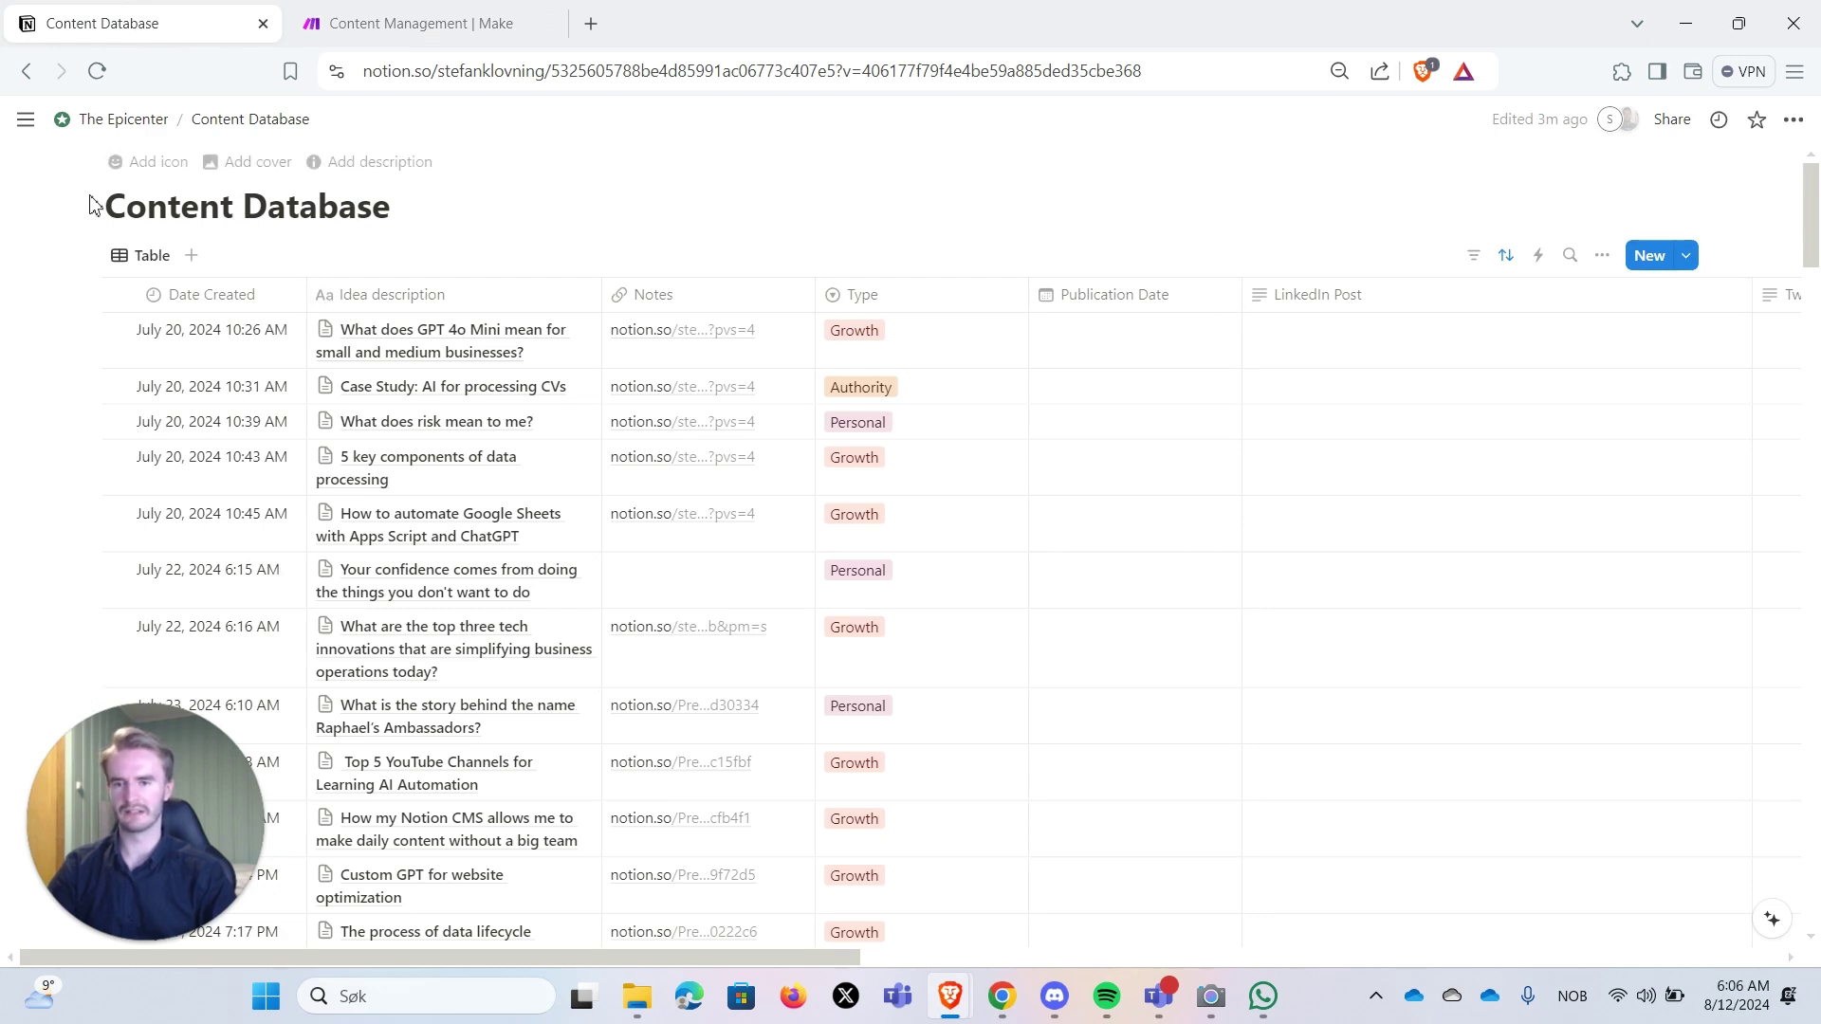
scroll(658, 303, "down", 18)
scroll(660, 349, "up", 18)
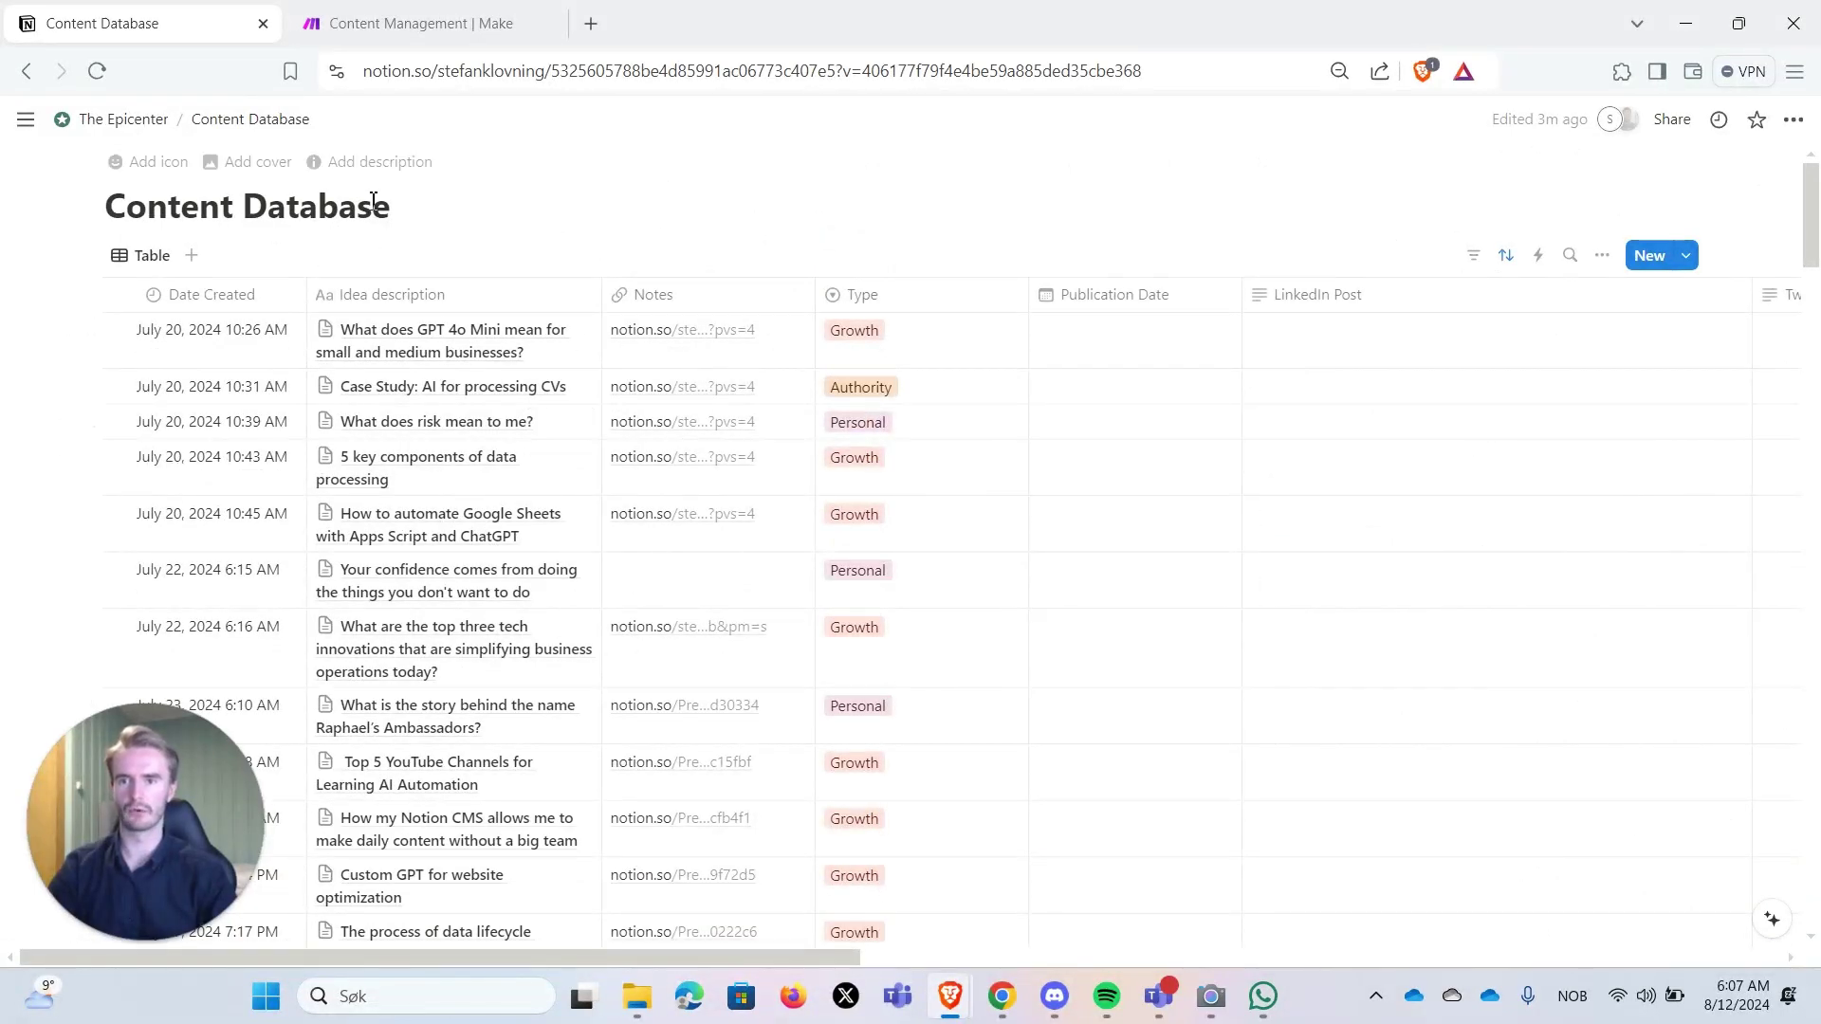
left_click(432, 27)
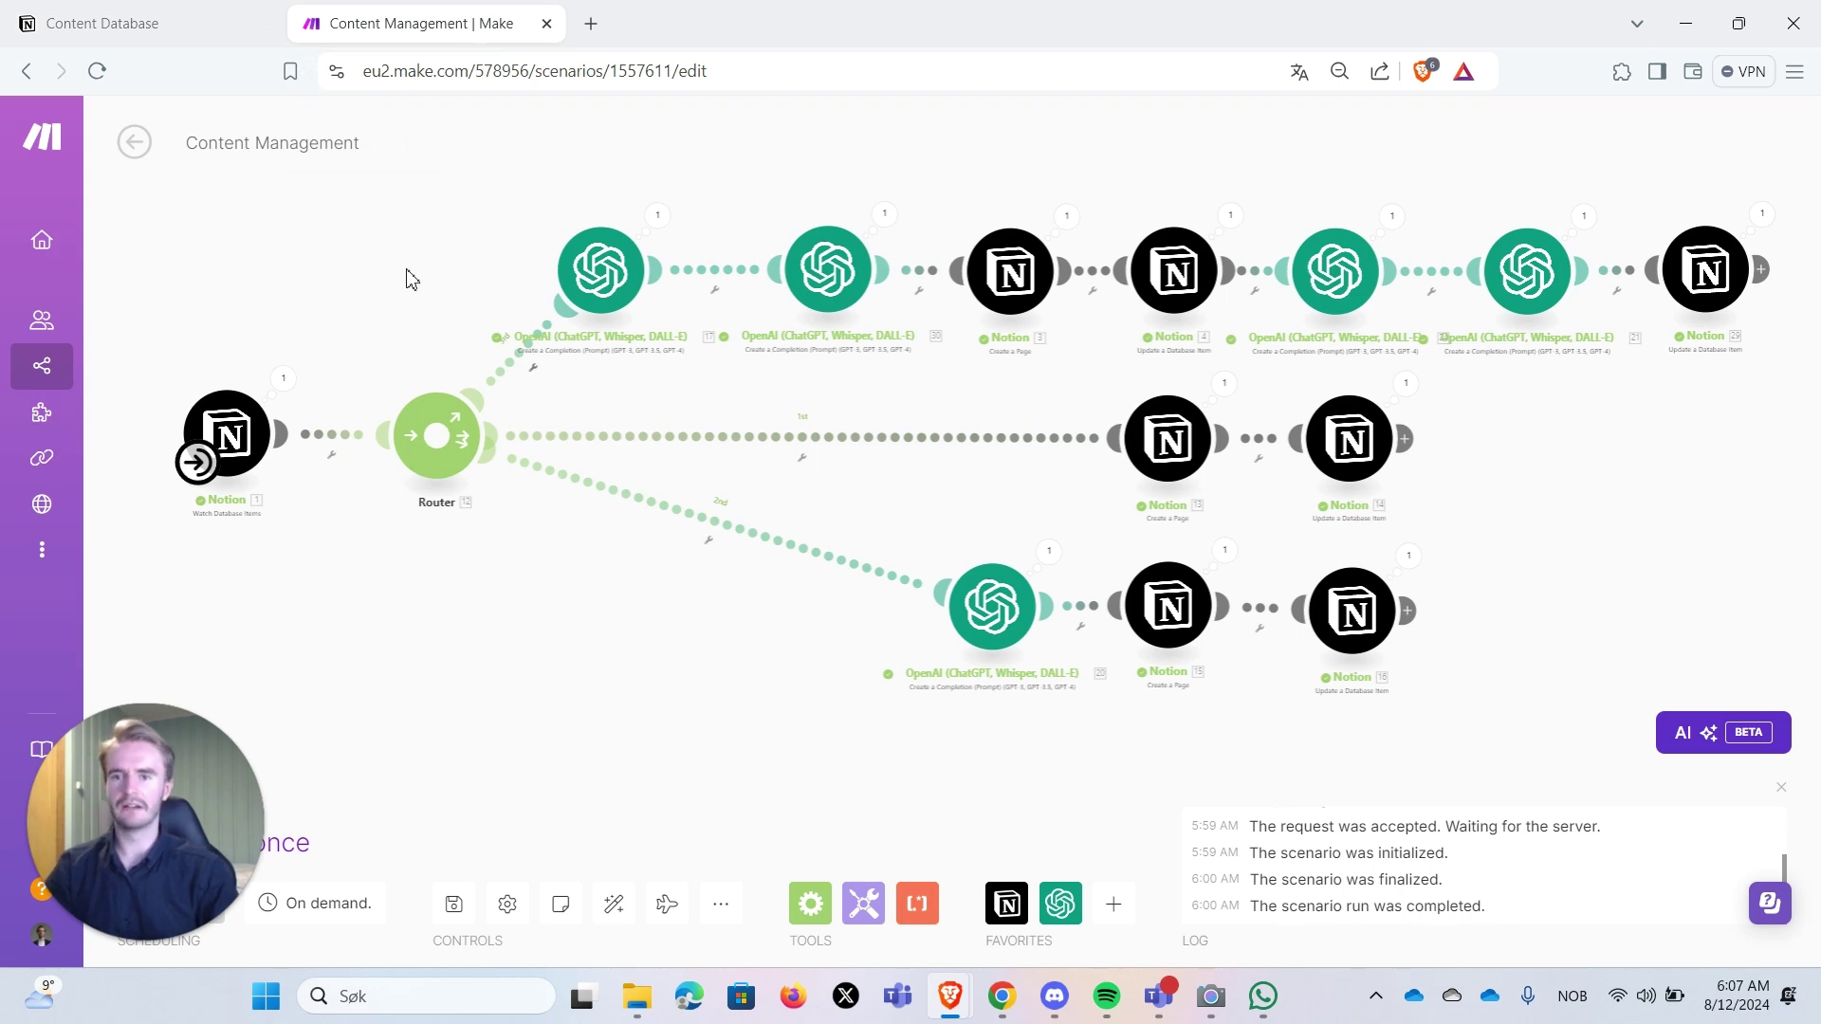
left_click_drag(388, 264, 384, 283)
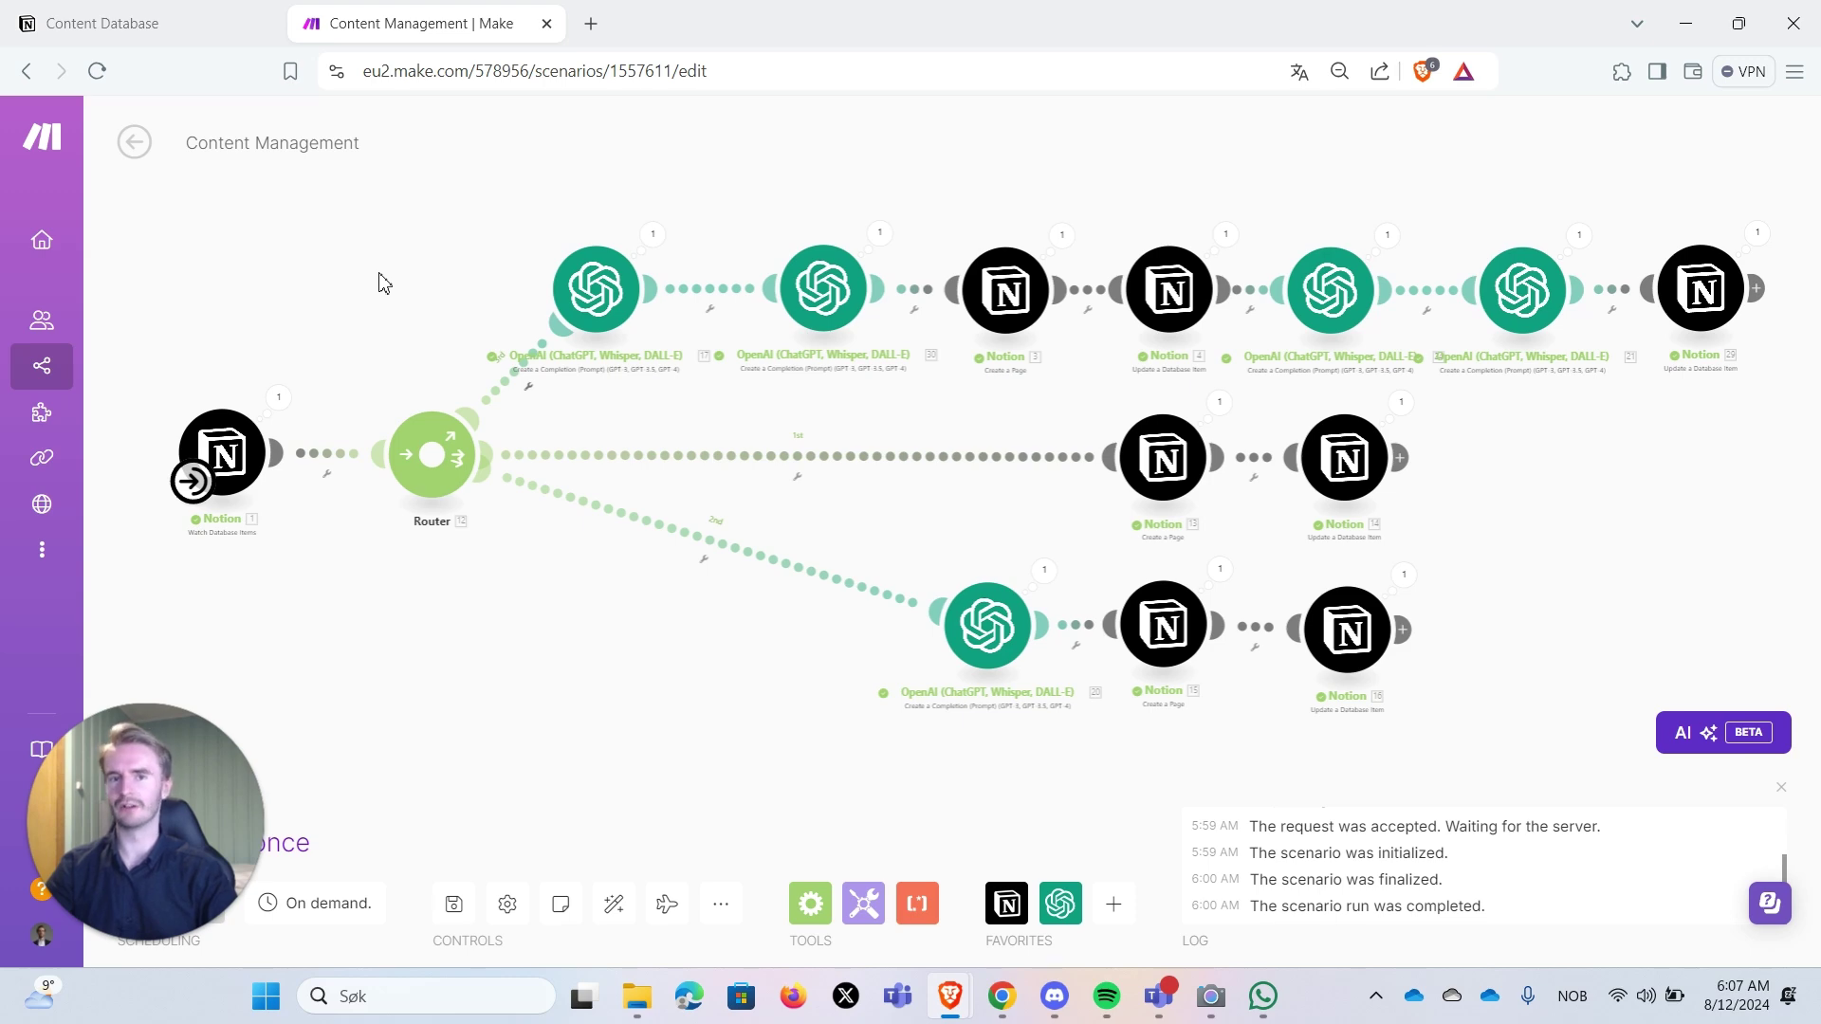
- Switch to the Notion Content Database and open the "Building a Proposal Generator for Client Projects with Javascript" entry as a full page
left_click(138, 30)
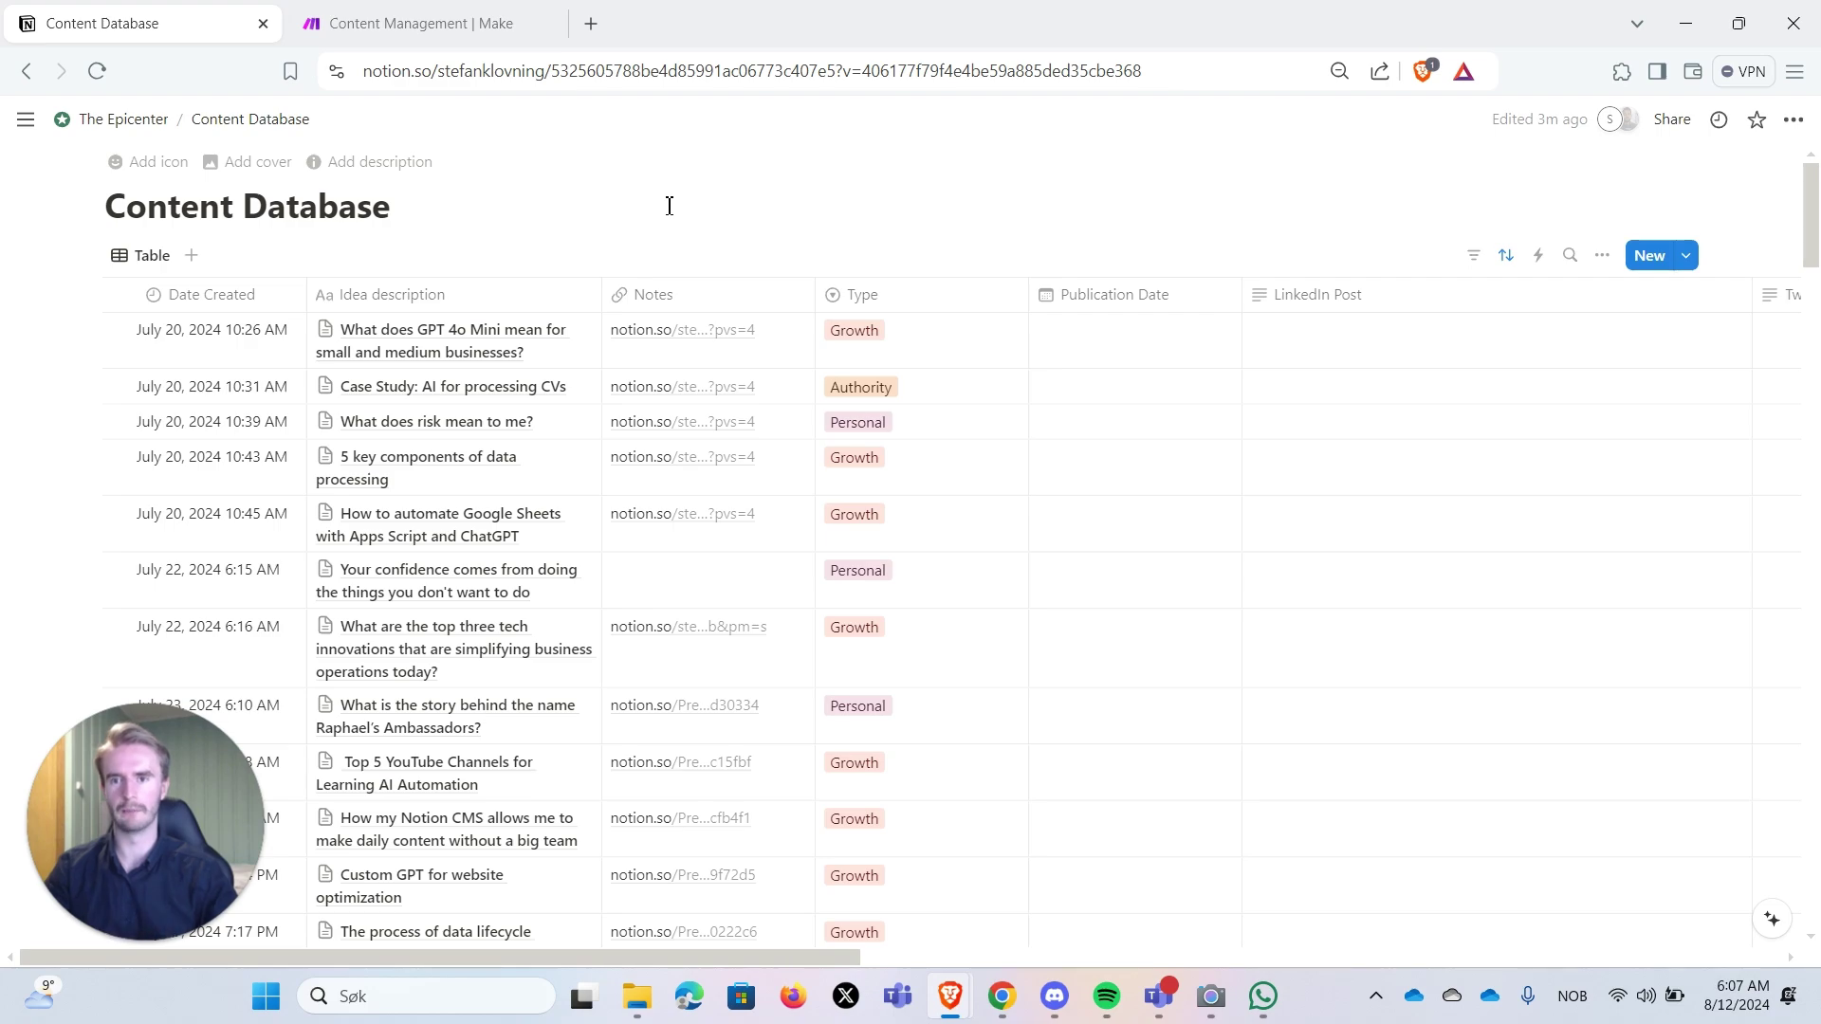
scroll(558, 242, "down", 15)
scroll(557, 242, "down", 15)
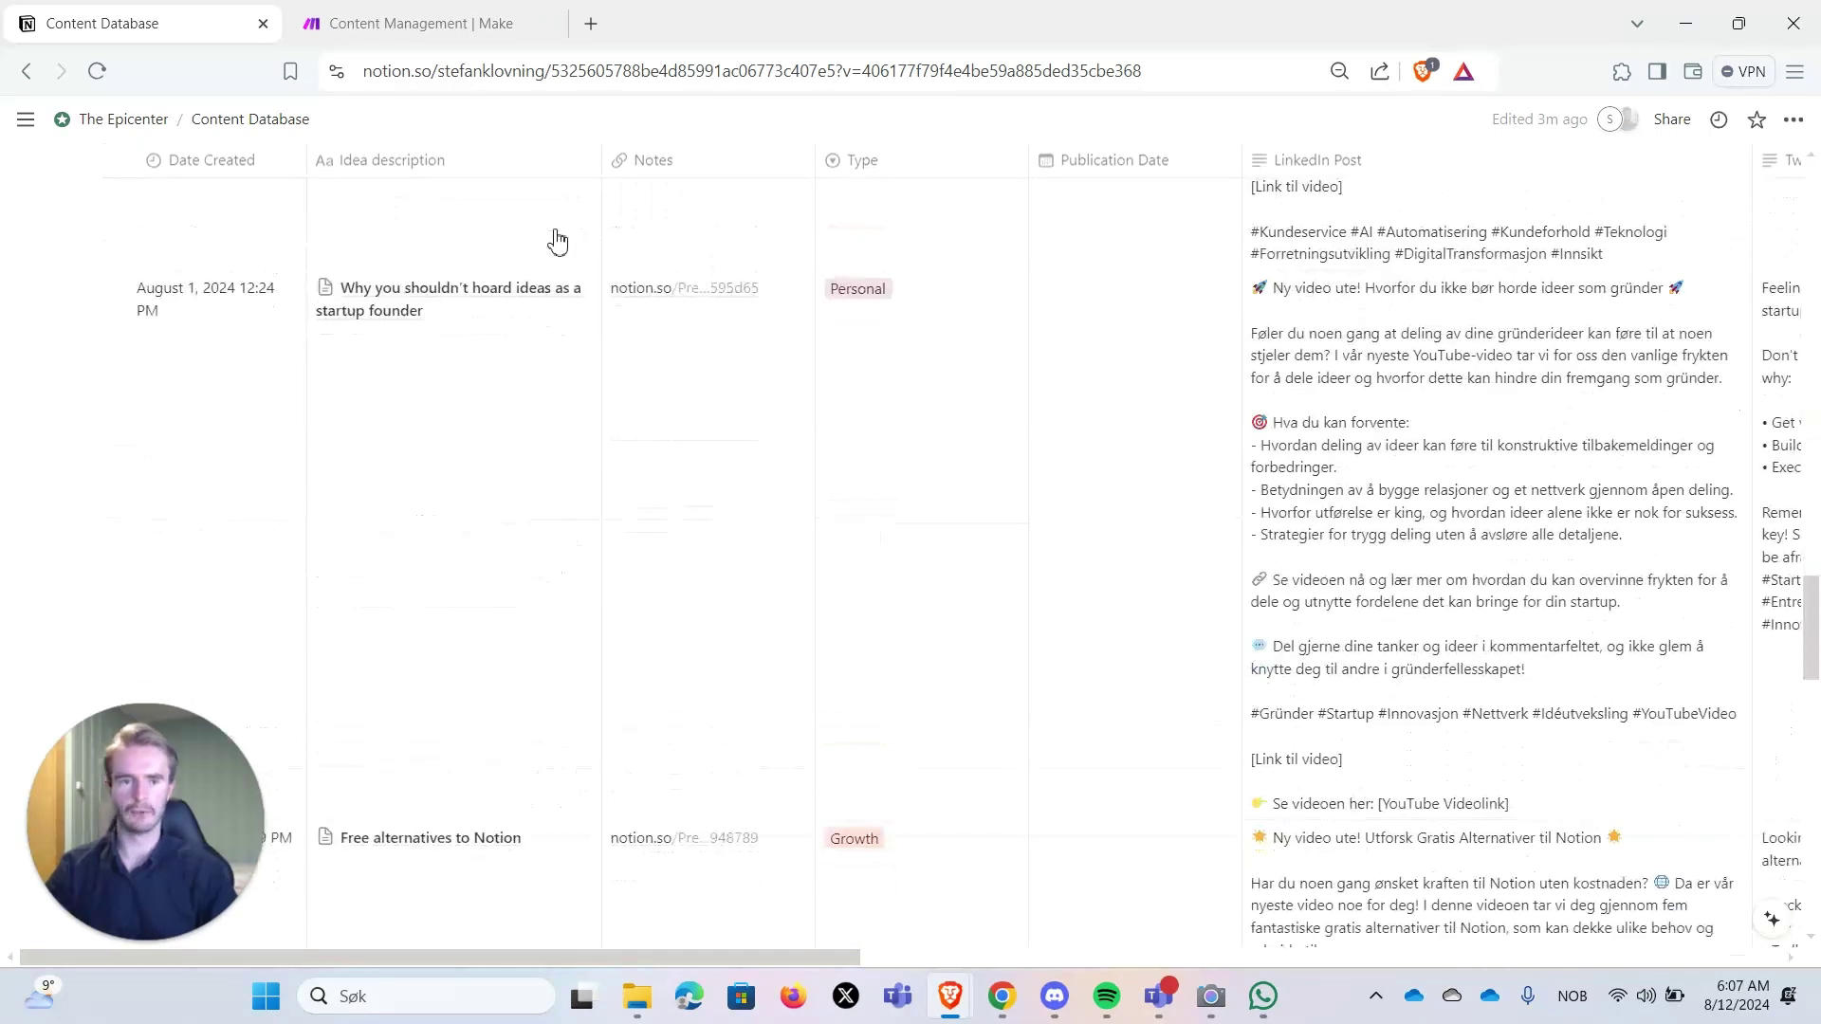
scroll(558, 242, "up", 3)
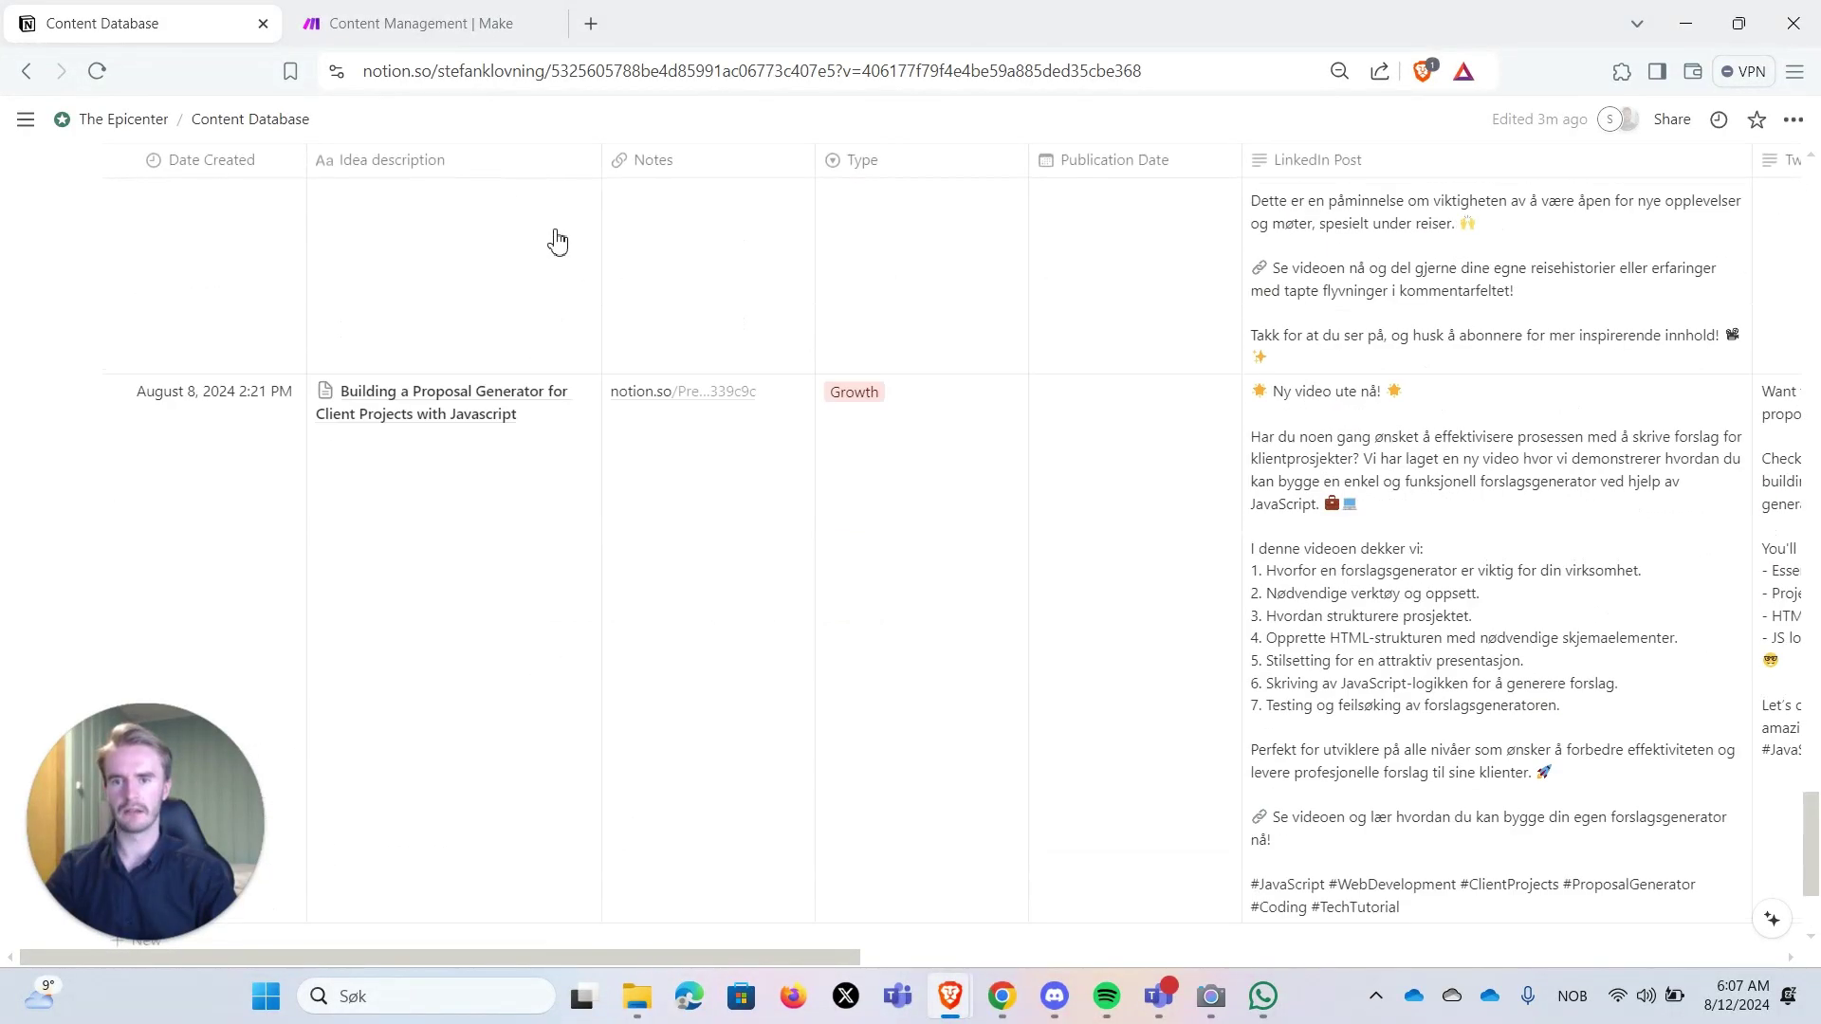
scroll(332, 294, "down", 2)
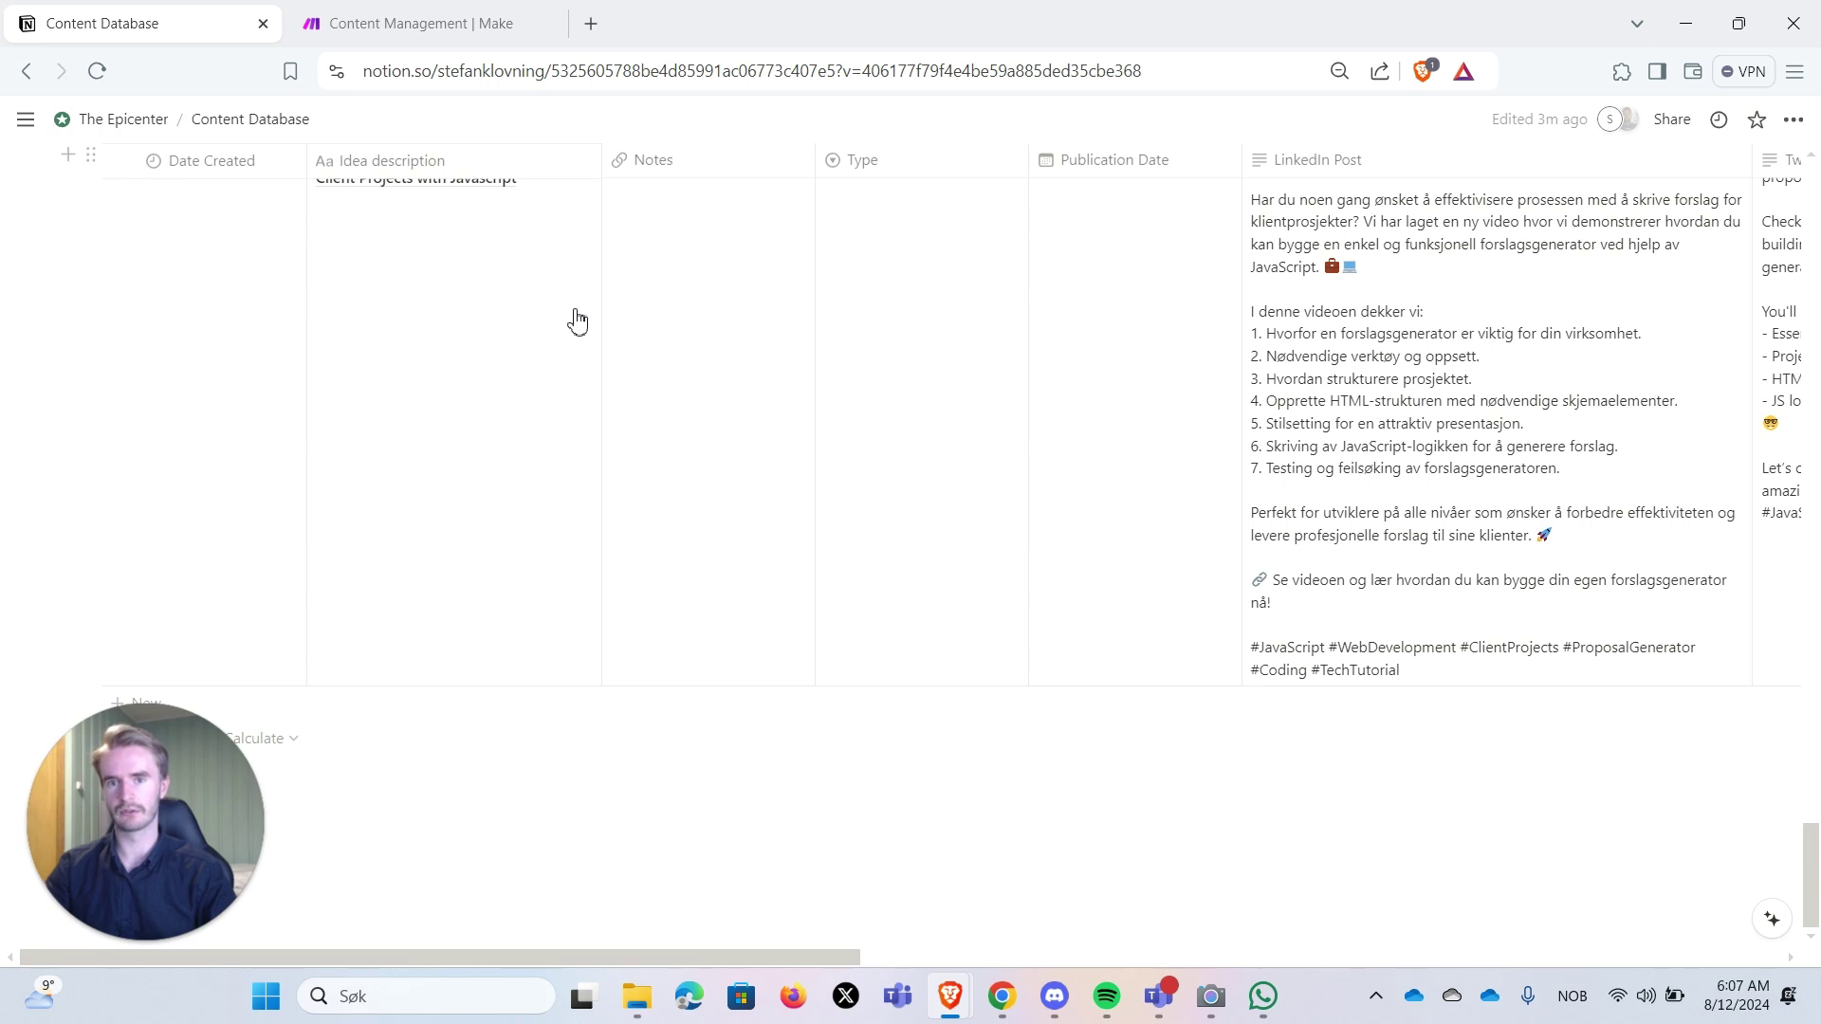
scroll(566, 311, "up", 2)
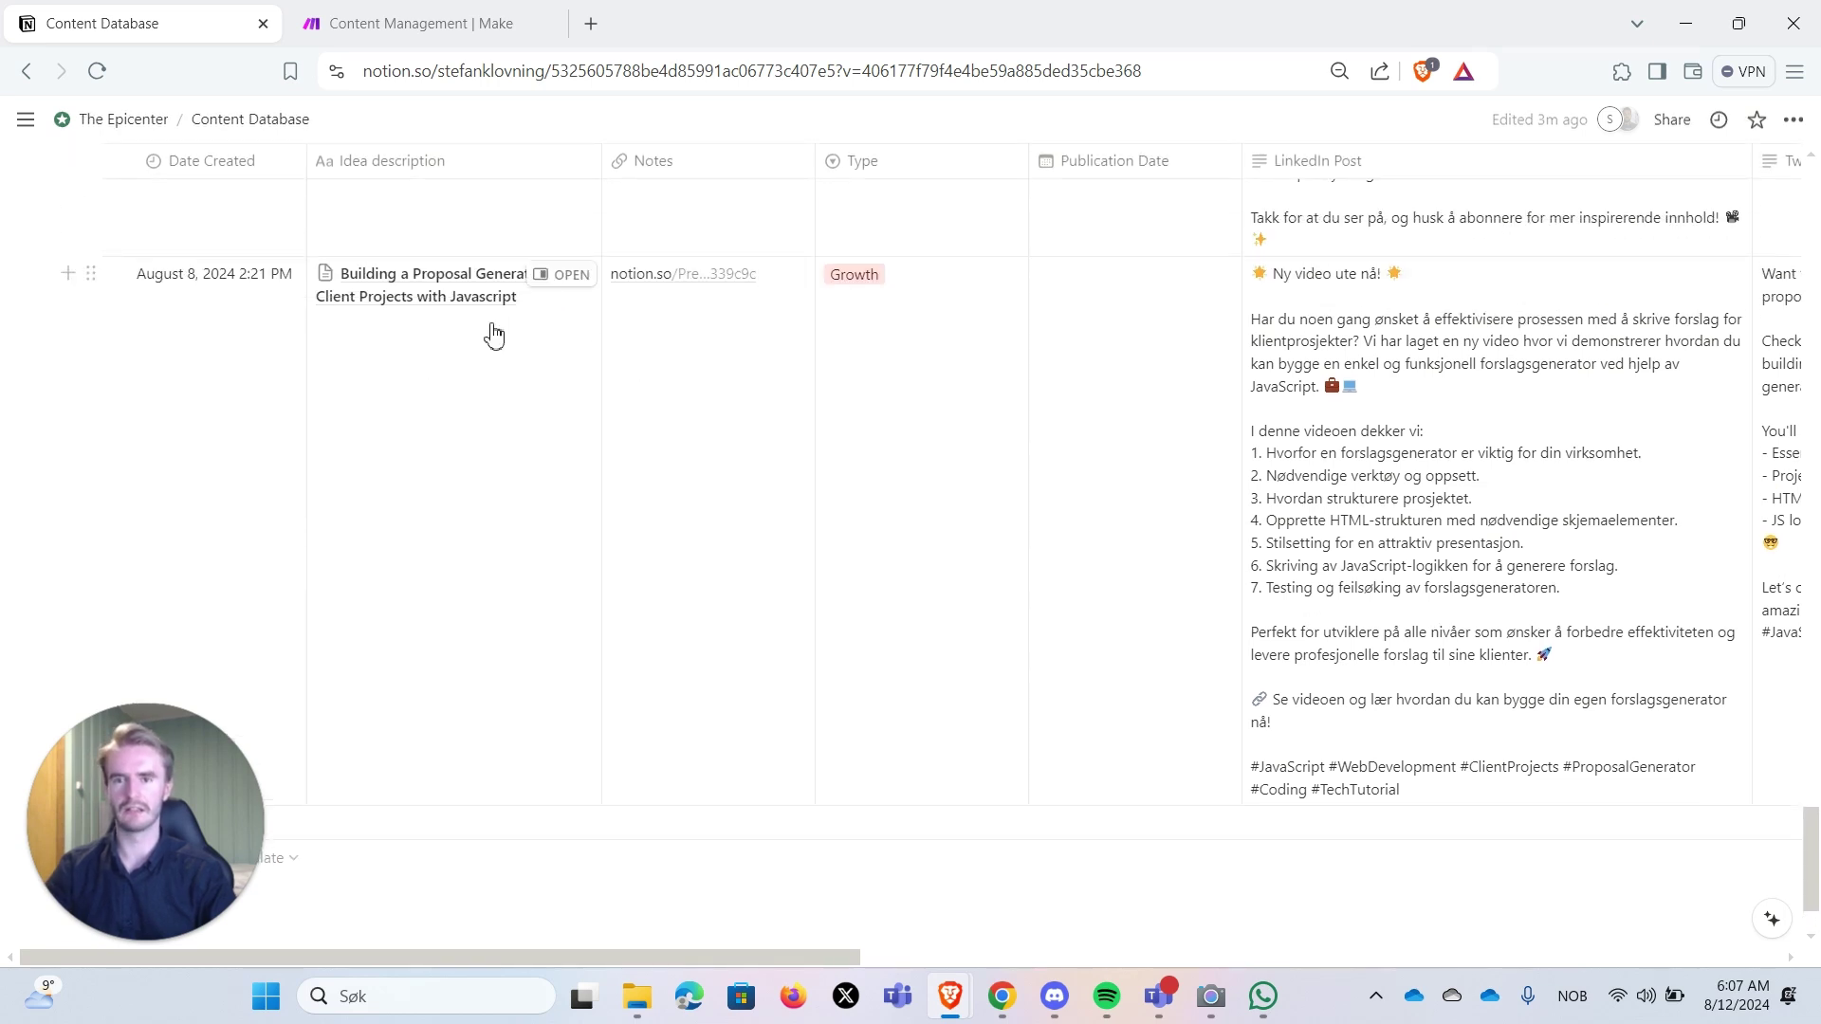
left_click(565, 275)
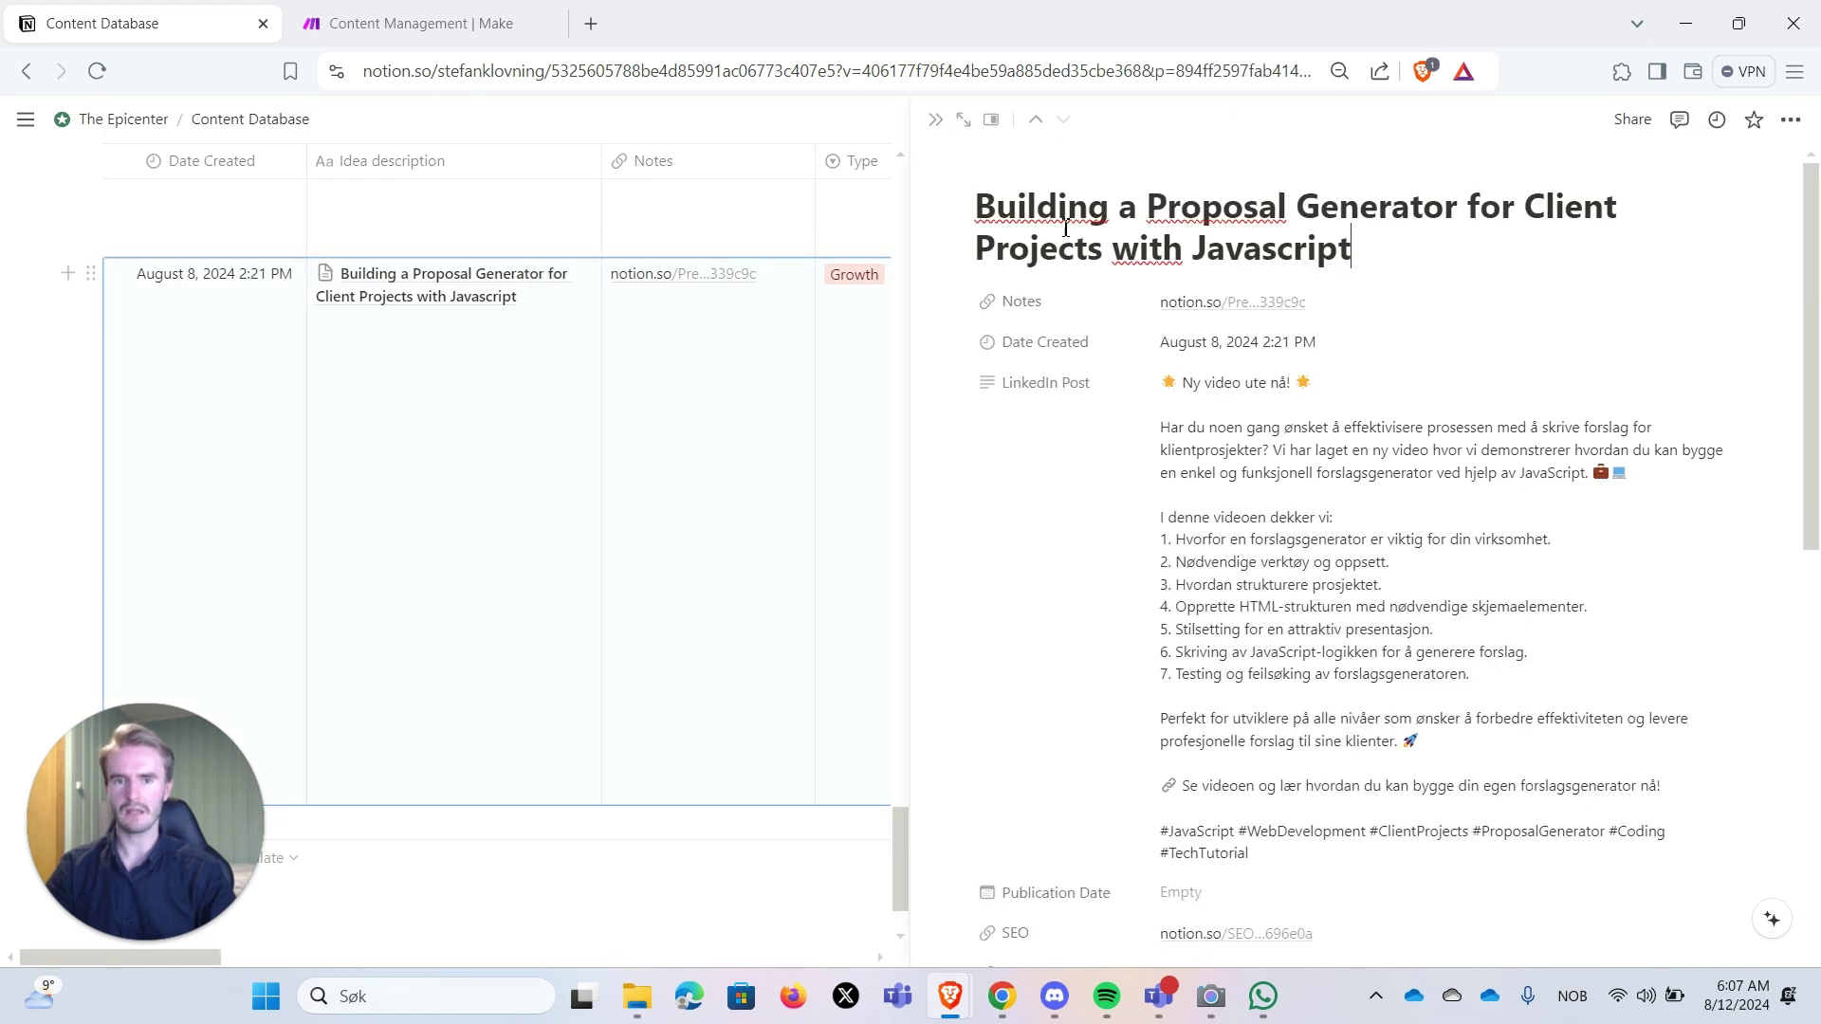
left_click(964, 119)
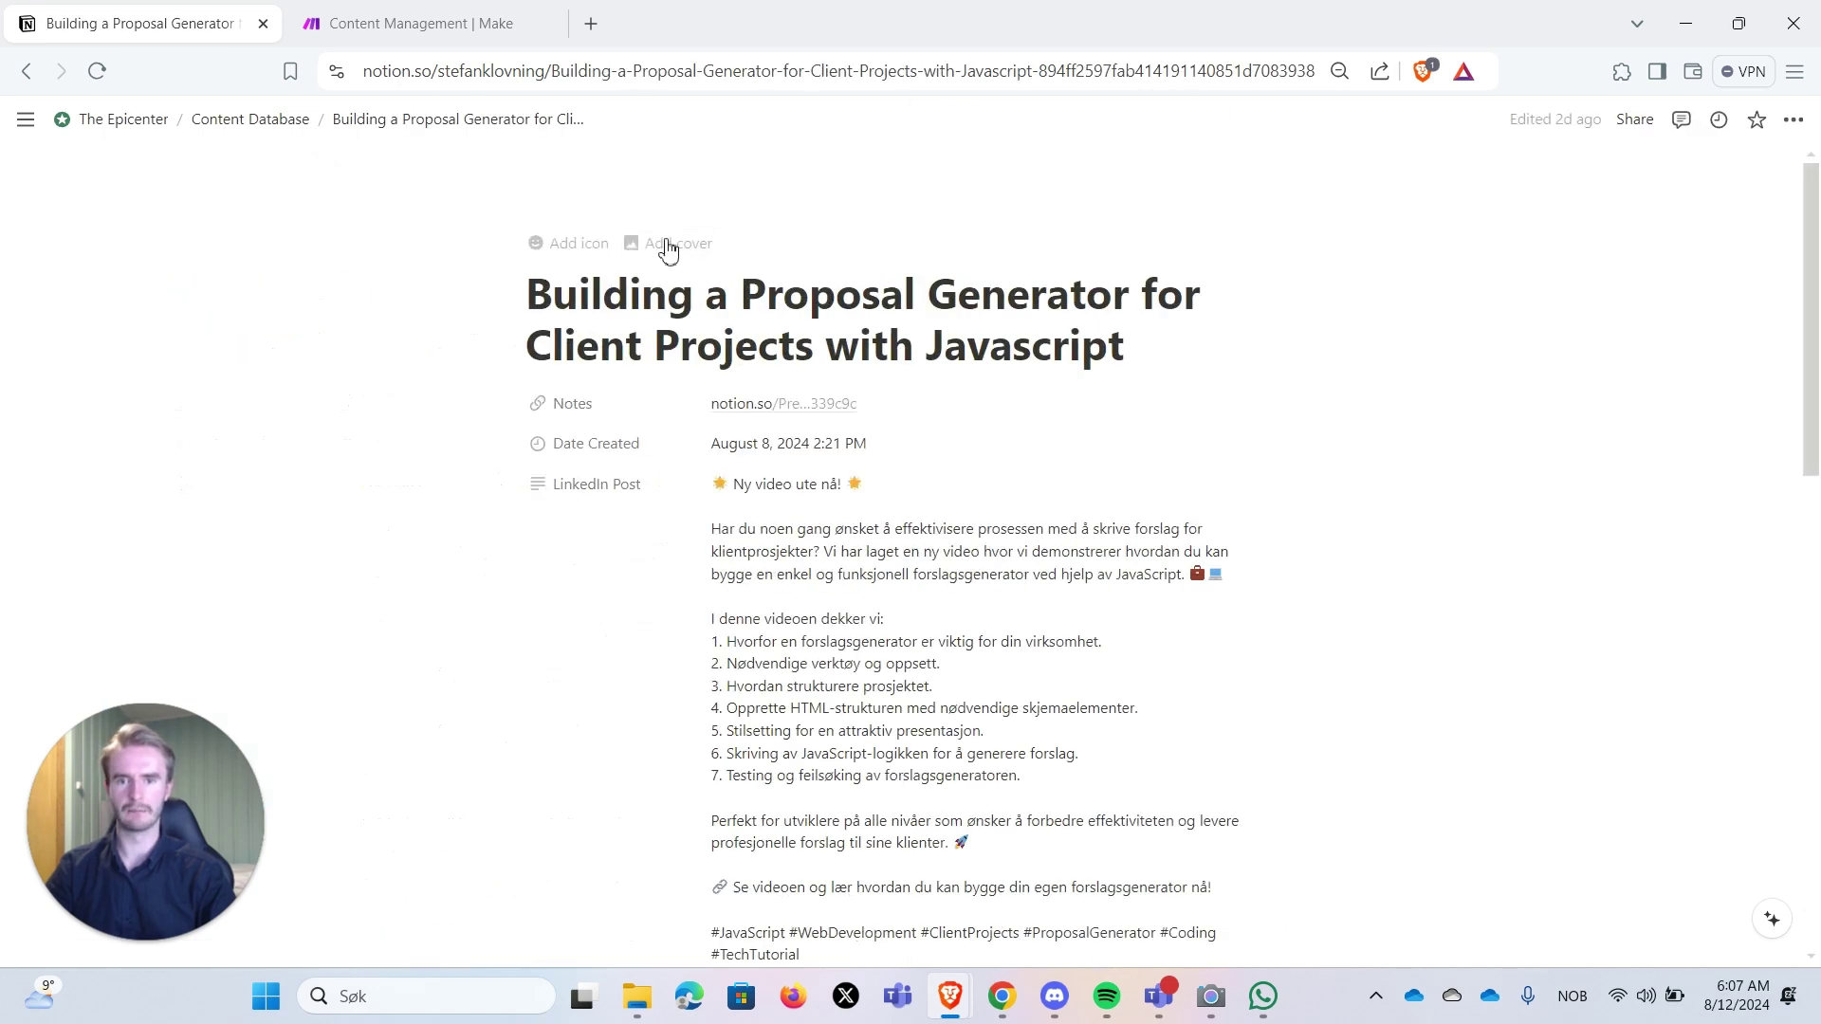
- Examine the proposal generator entry's properties, from the LinkedIn post and SEO link to the tweet, type and subpages
scroll(845, 276, "down", 3)
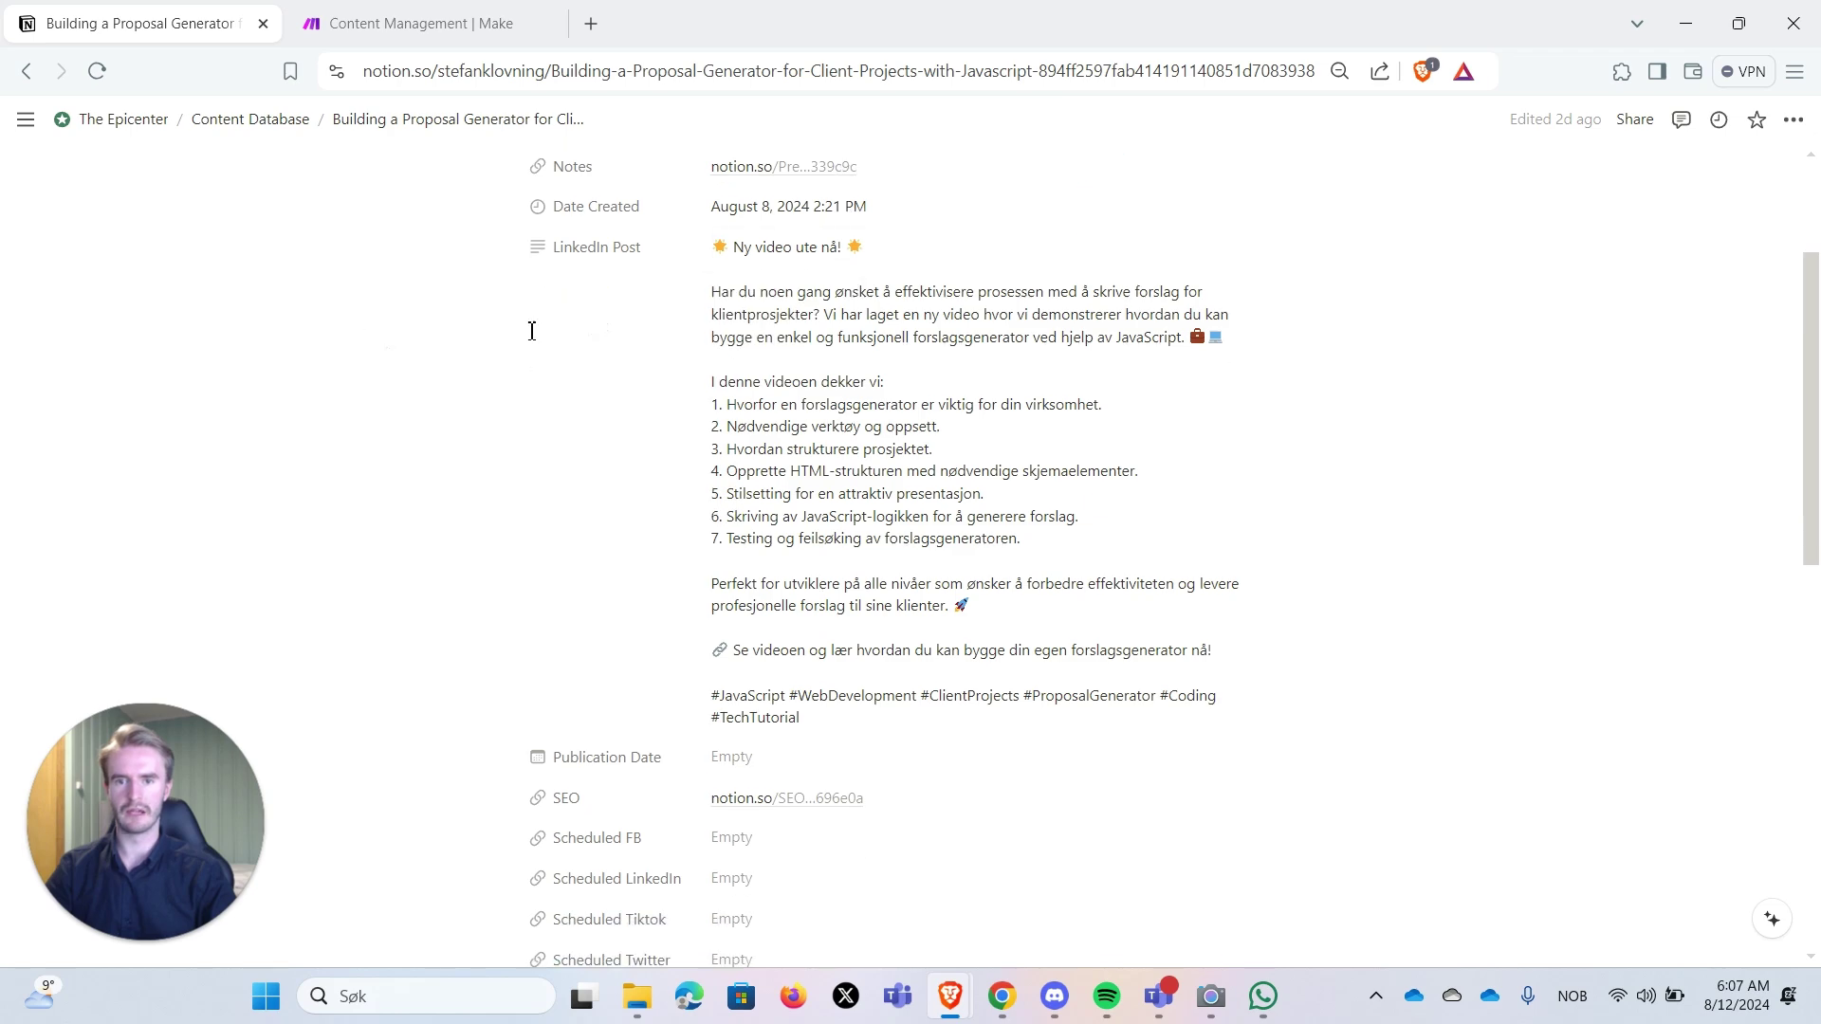
scroll(825, 313, "down", 5)
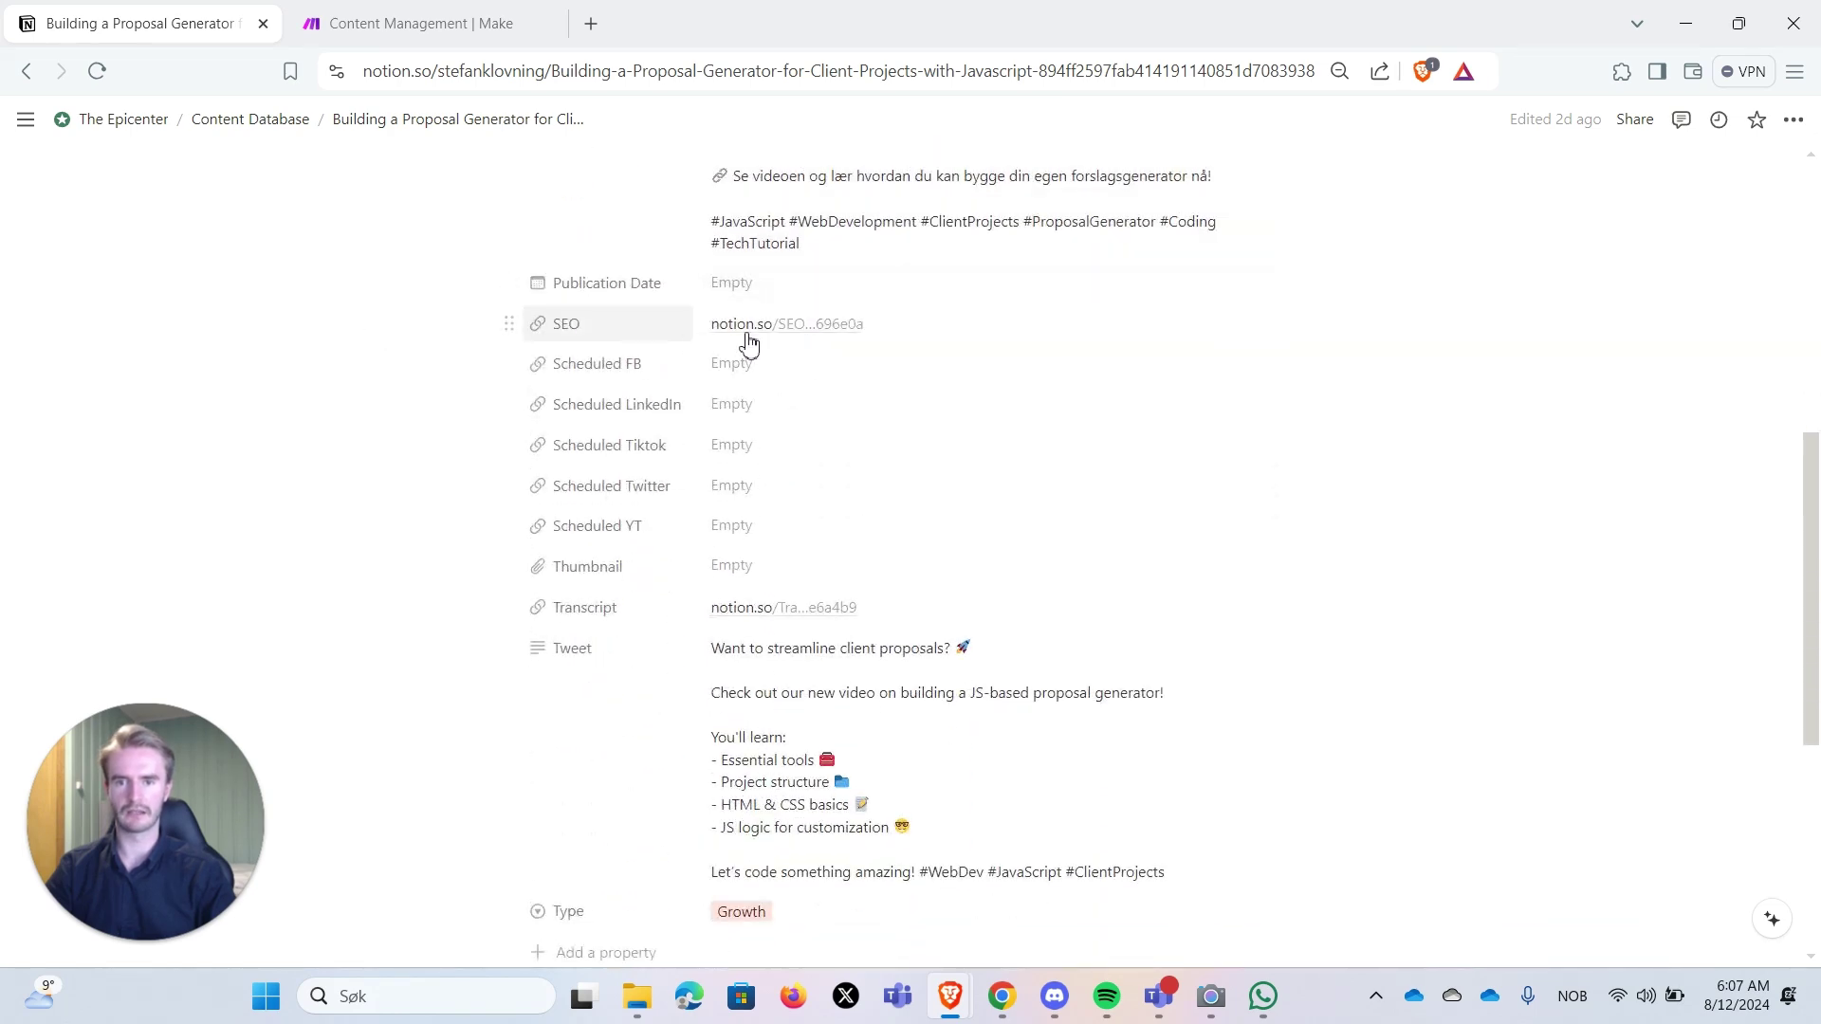
scroll(880, 340, "down", 1)
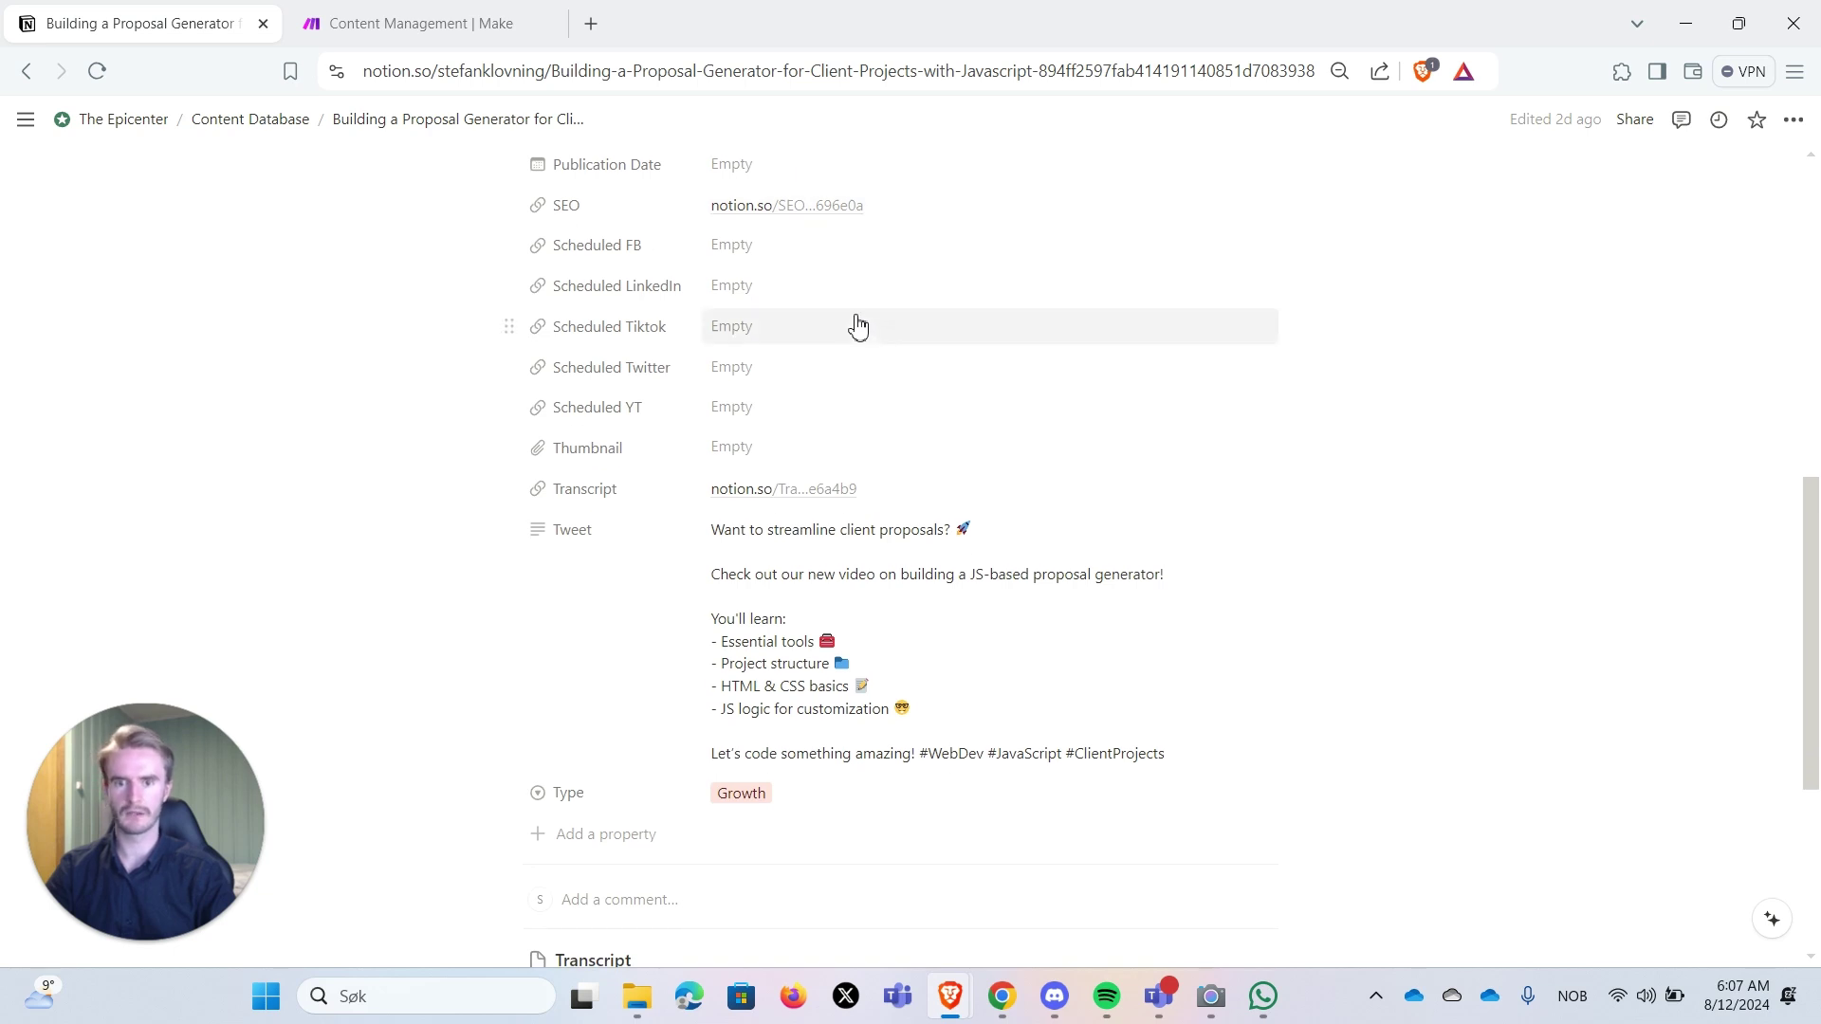
scroll(857, 327, "down", 2)
scroll(851, 365, "down", 2)
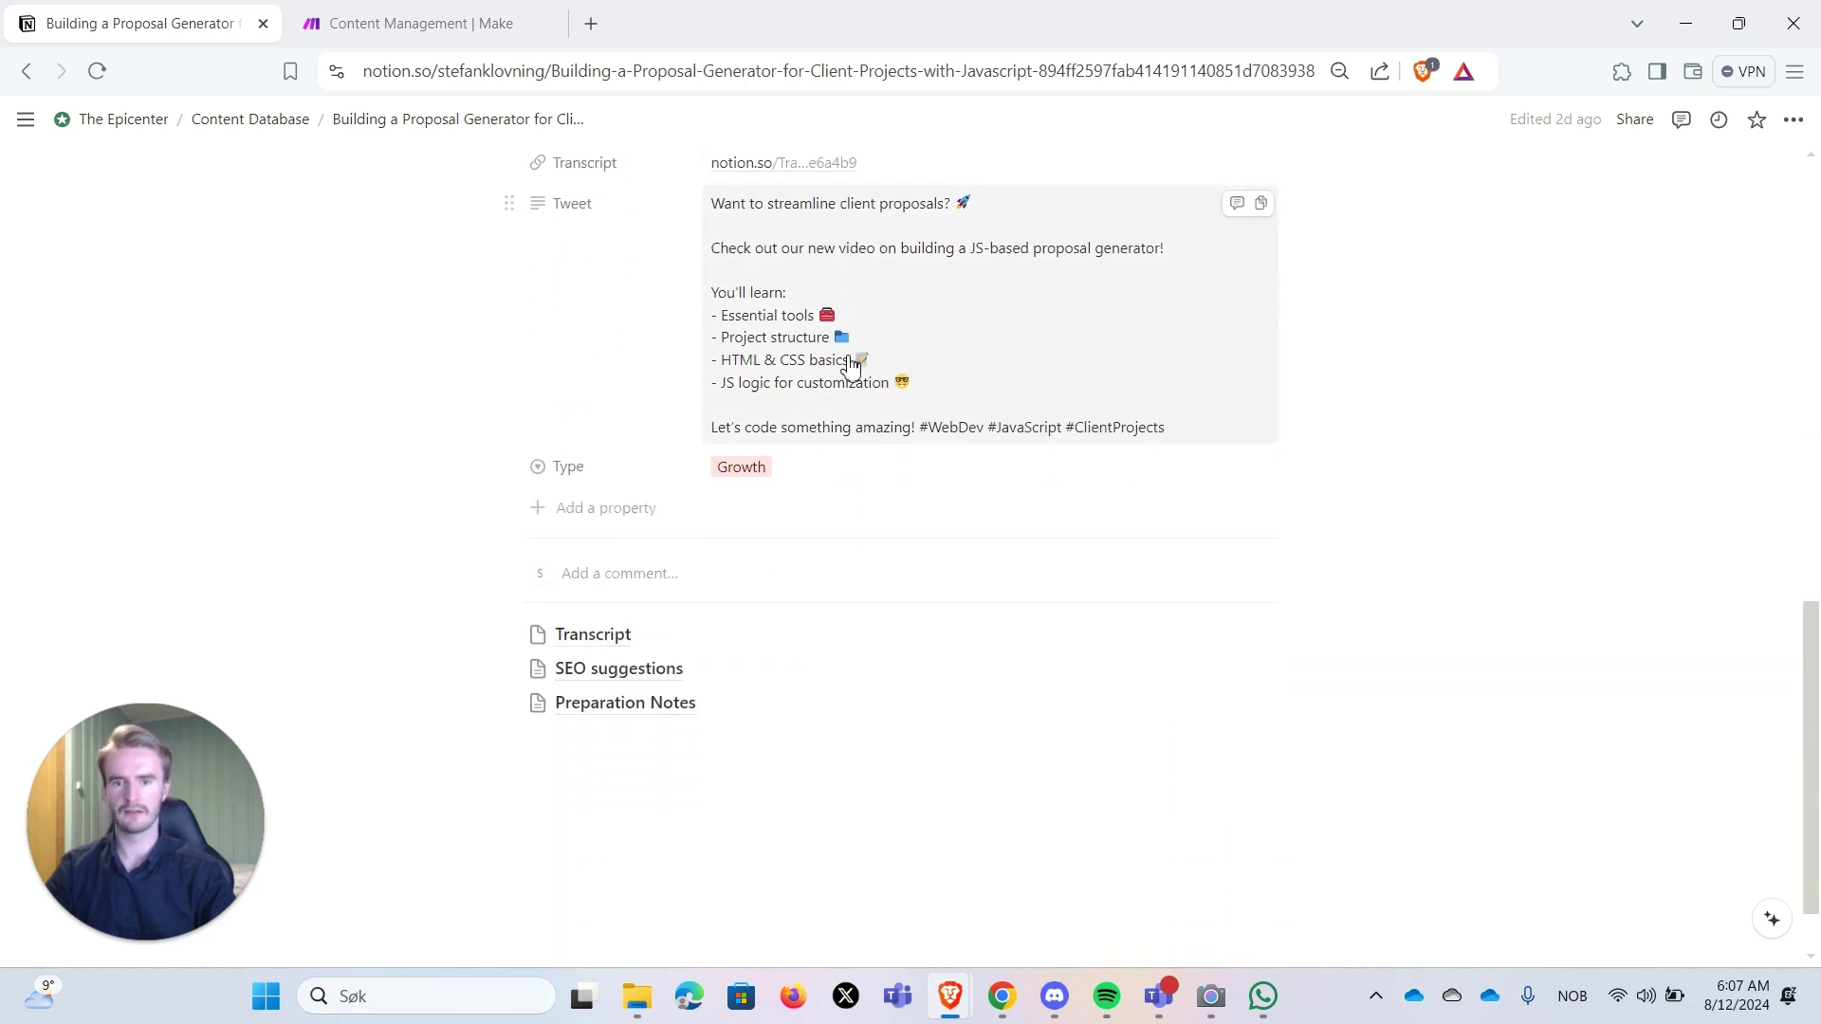
- Open the entry's Preparation Notes subpage and read through the English and Norwegian video outlines
left_click(621, 628)
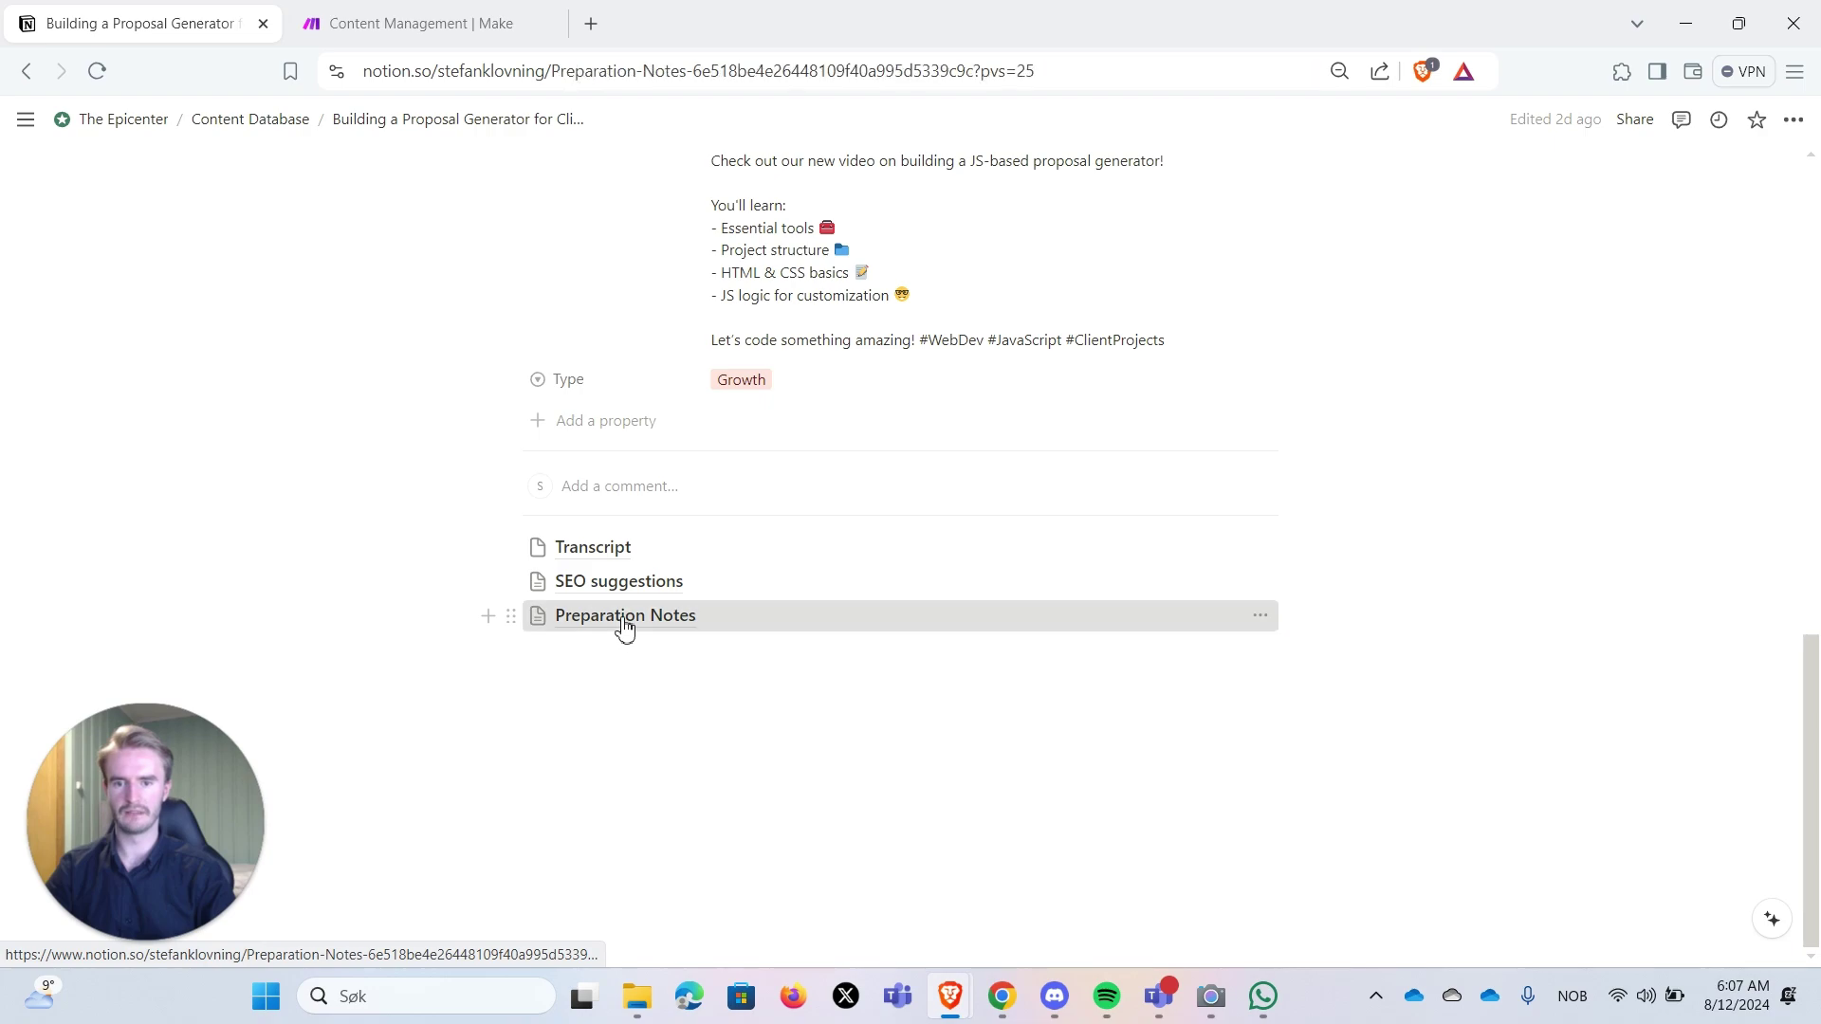
scroll(702, 368, "down", 3)
scroll(703, 370, "down", 20)
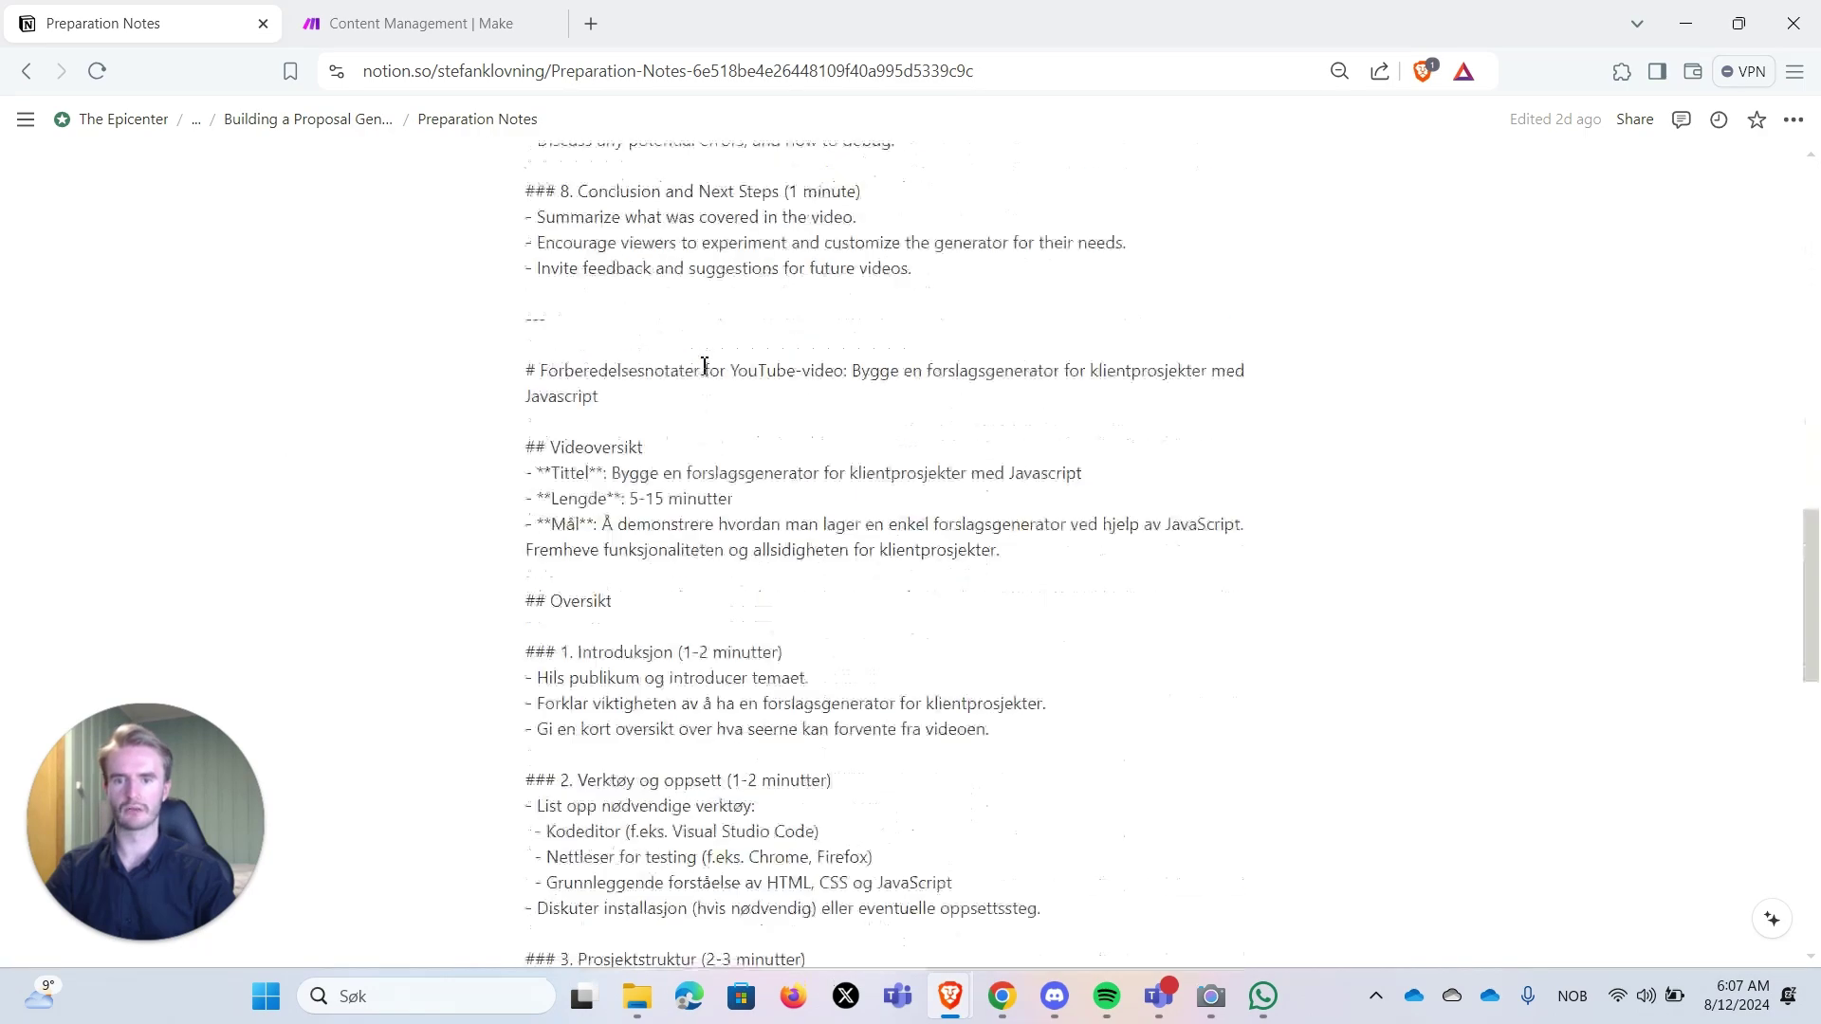
scroll(707, 333, "up", 8)
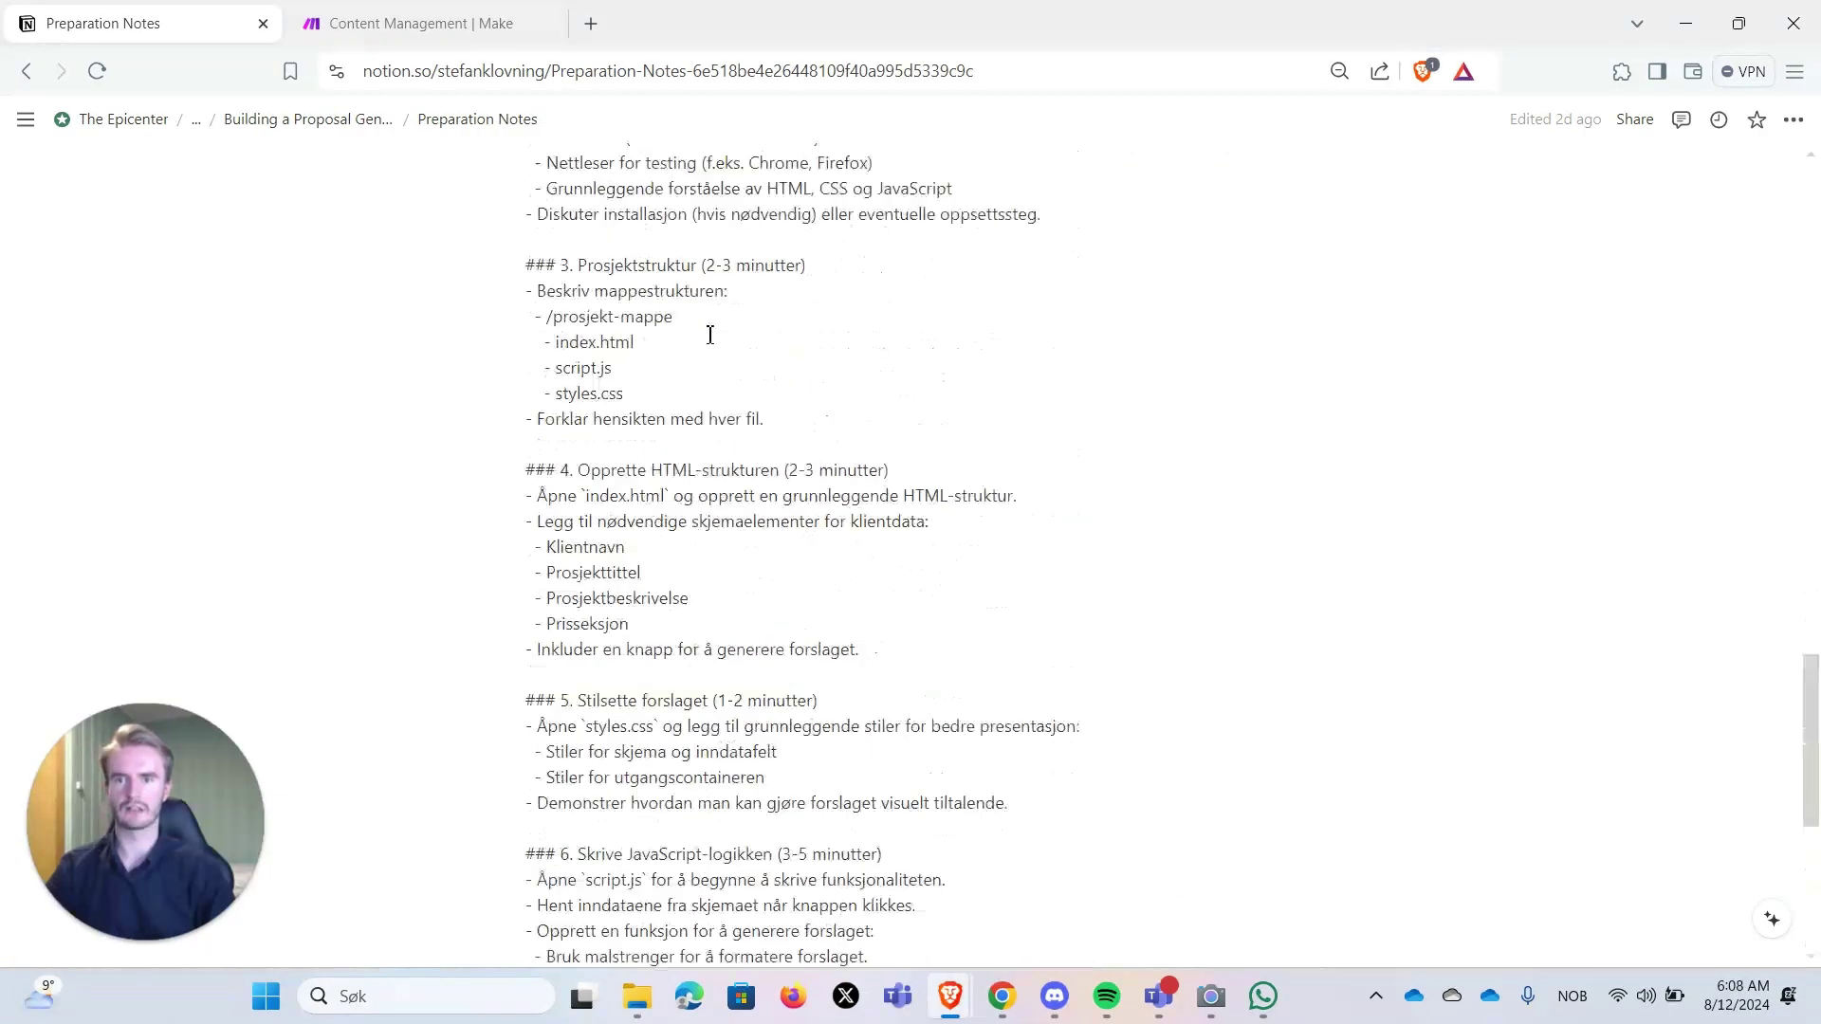
- Return to the Content Database and add a new entry titled "Tutorial: Set up a basic automation in Make no-code automation tool"
left_click(320, 118)
left_click(237, 119)
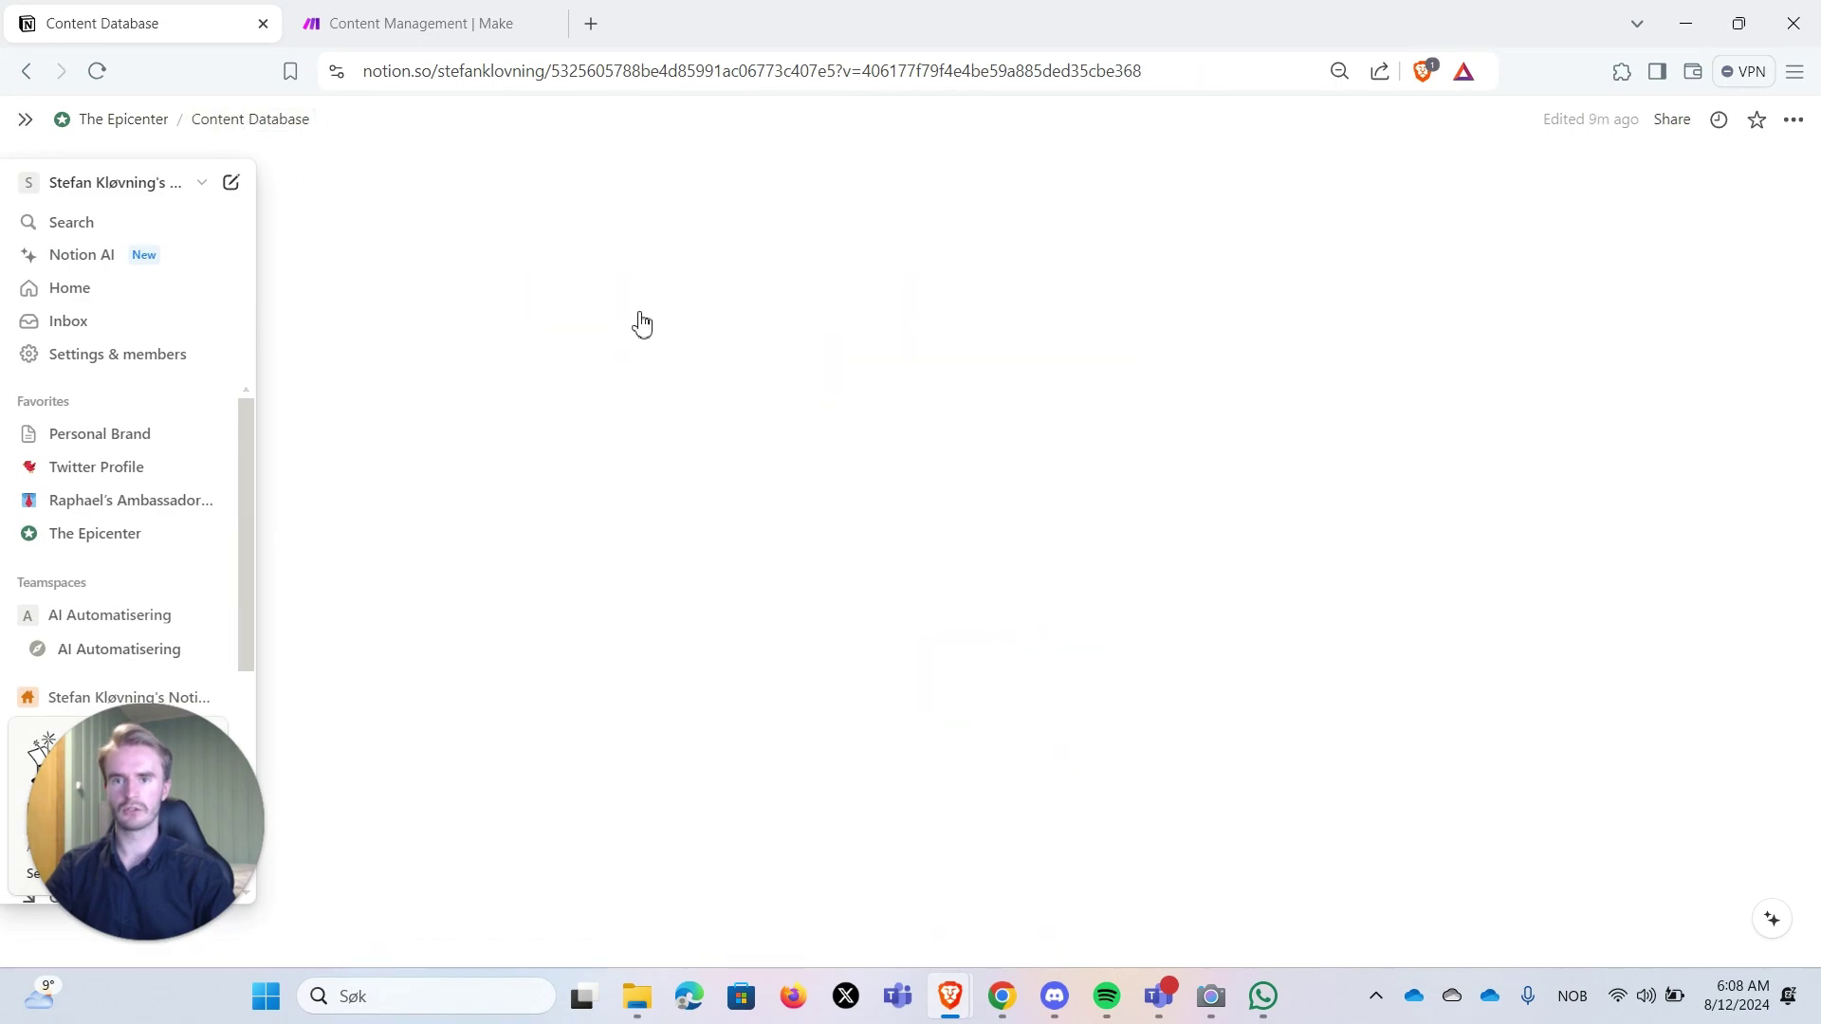
scroll(553, 346, "down", 15)
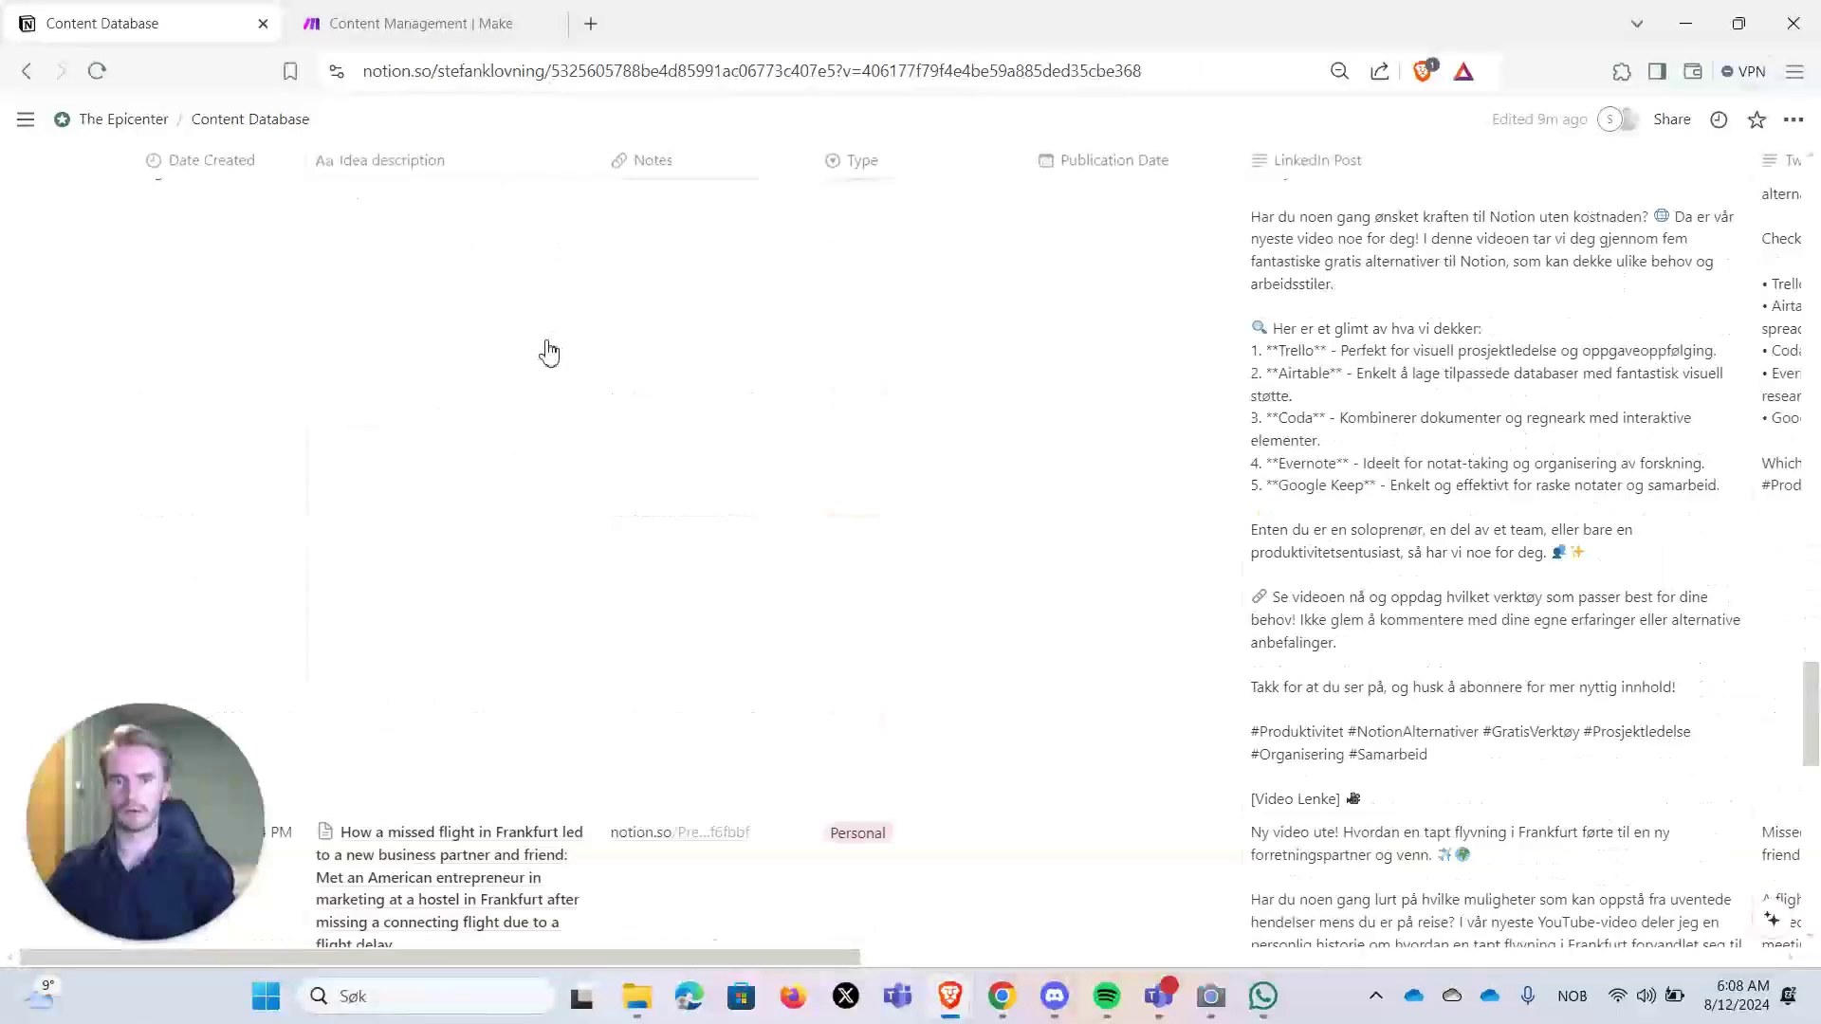
scroll(553, 350, "down", 10)
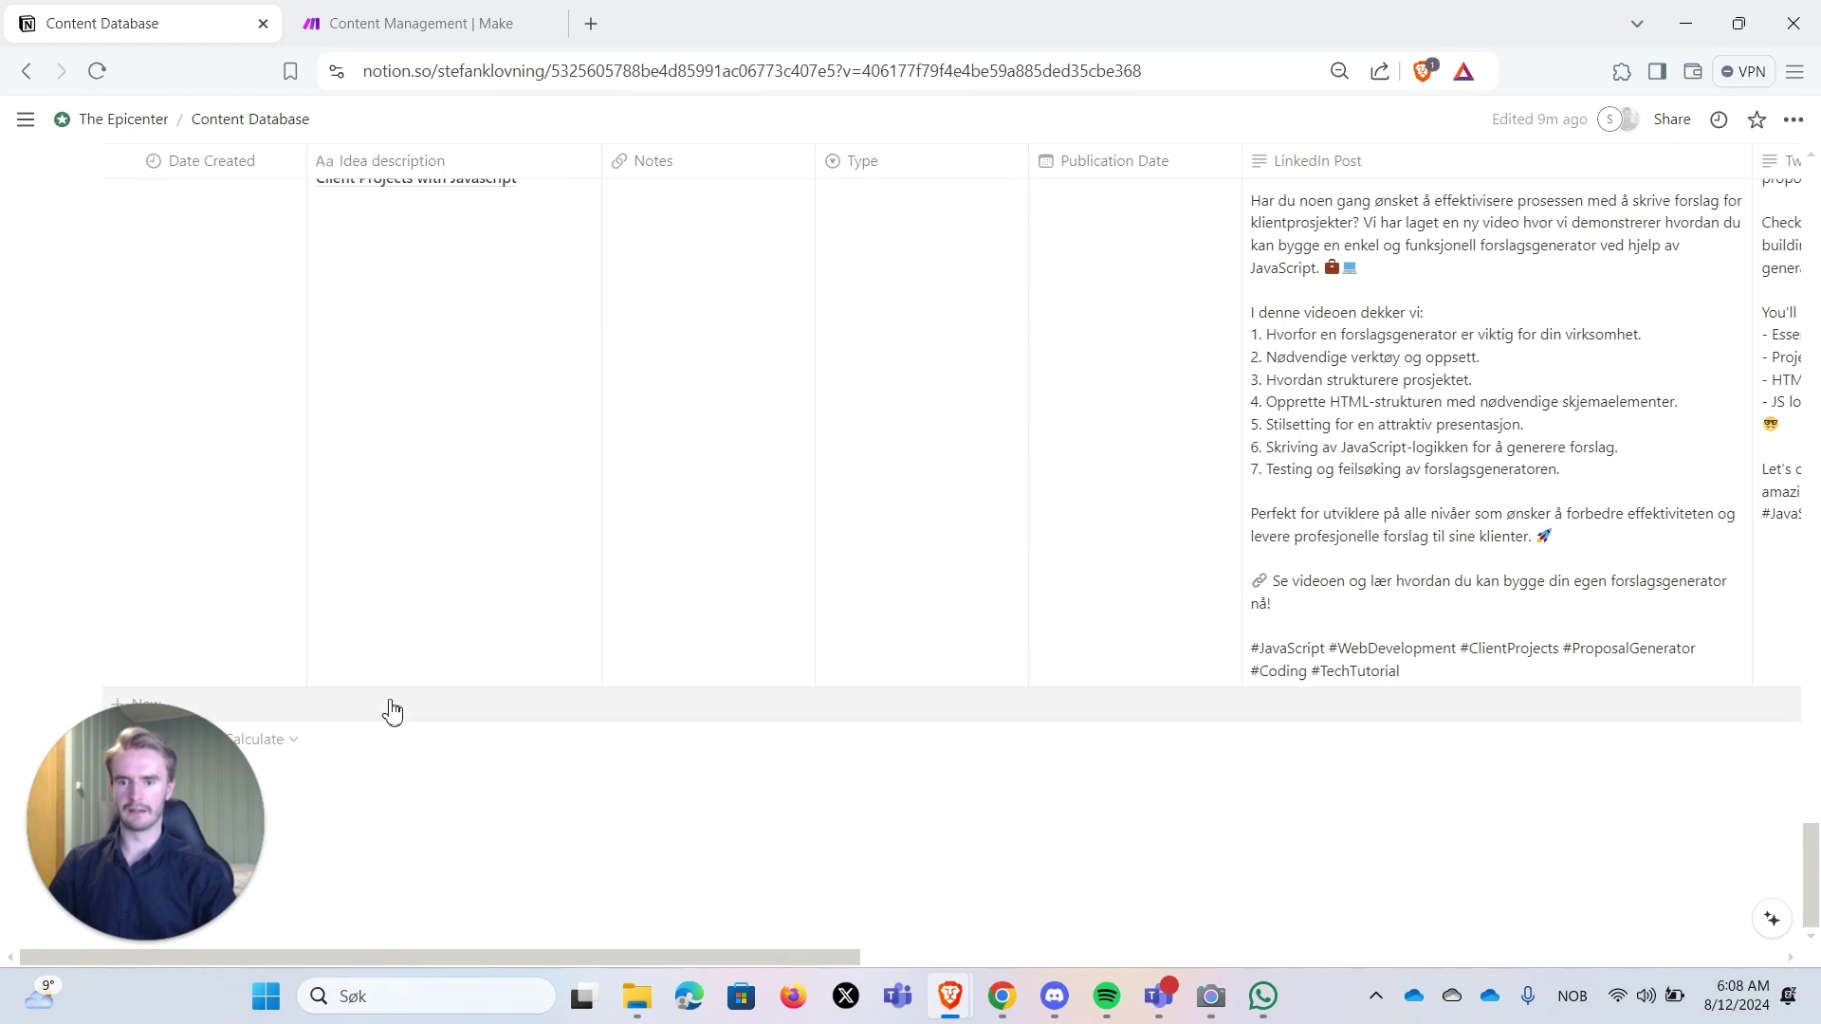
left_click(412, 712)
type("Tutorial: Set up a basic automation in Make no-code automation tool")
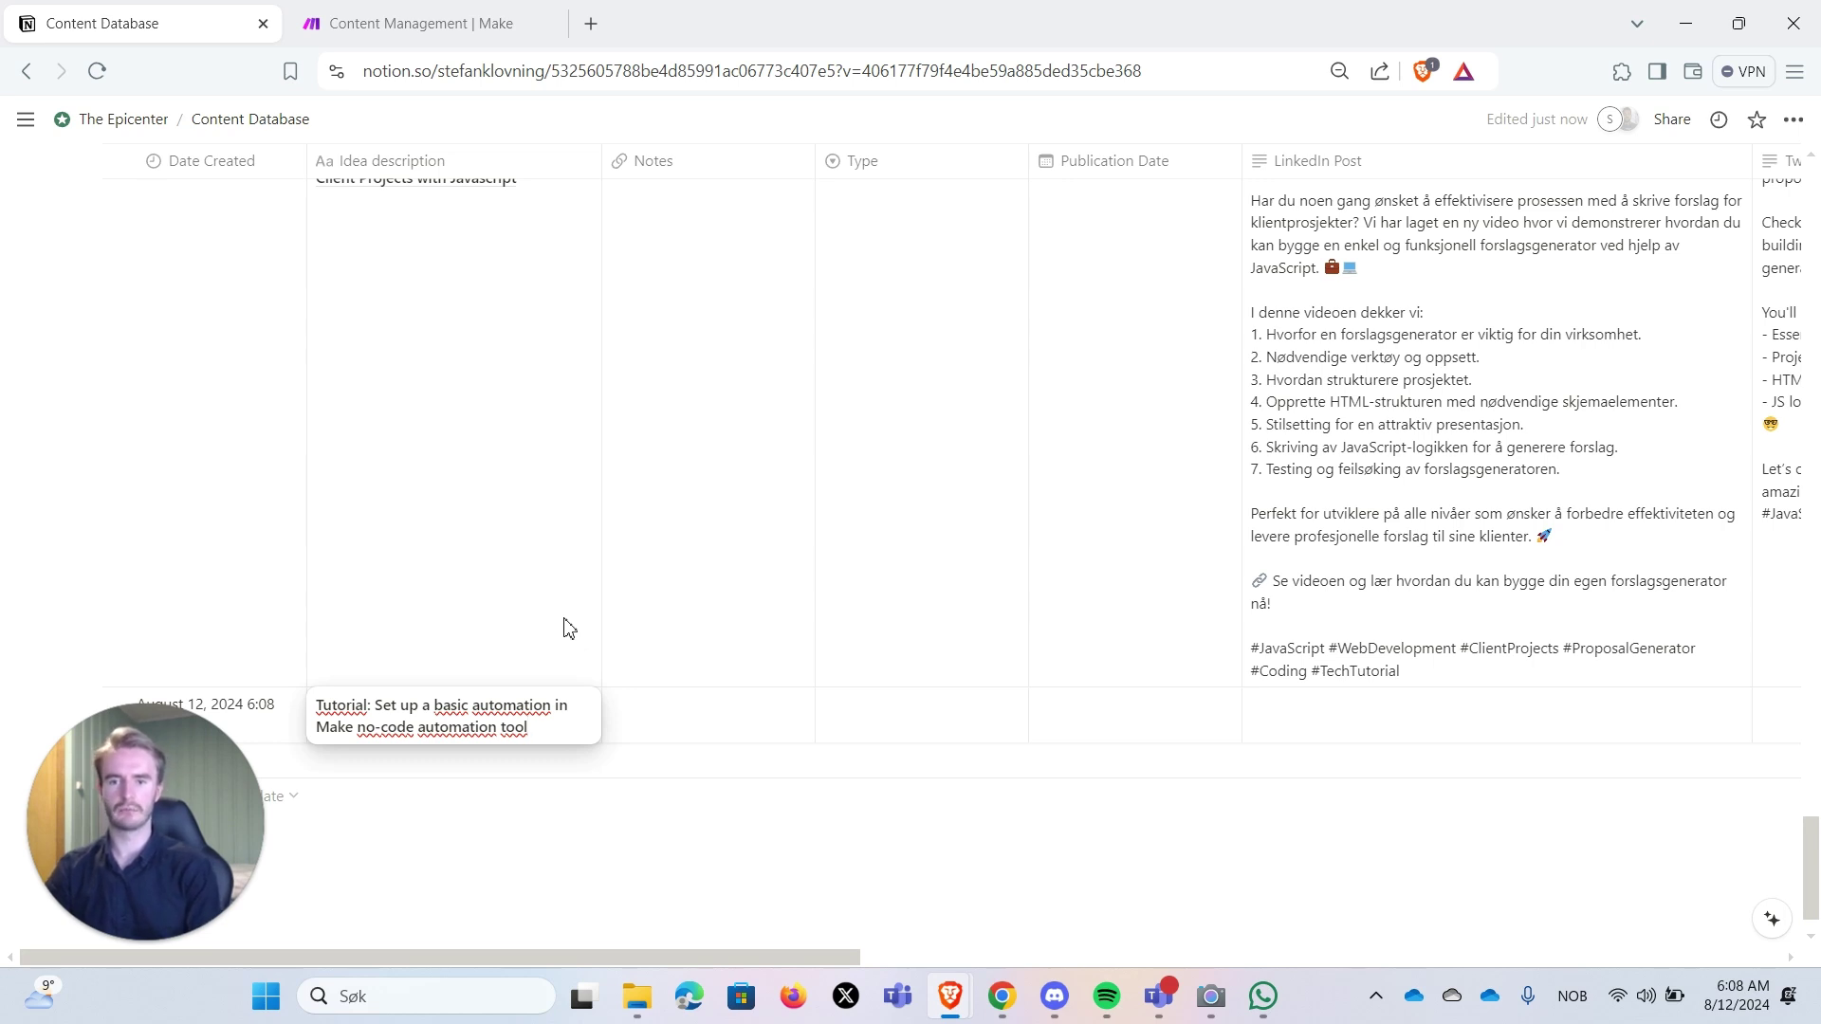
key("Escape")
scroll(574, 630, "down", 1)
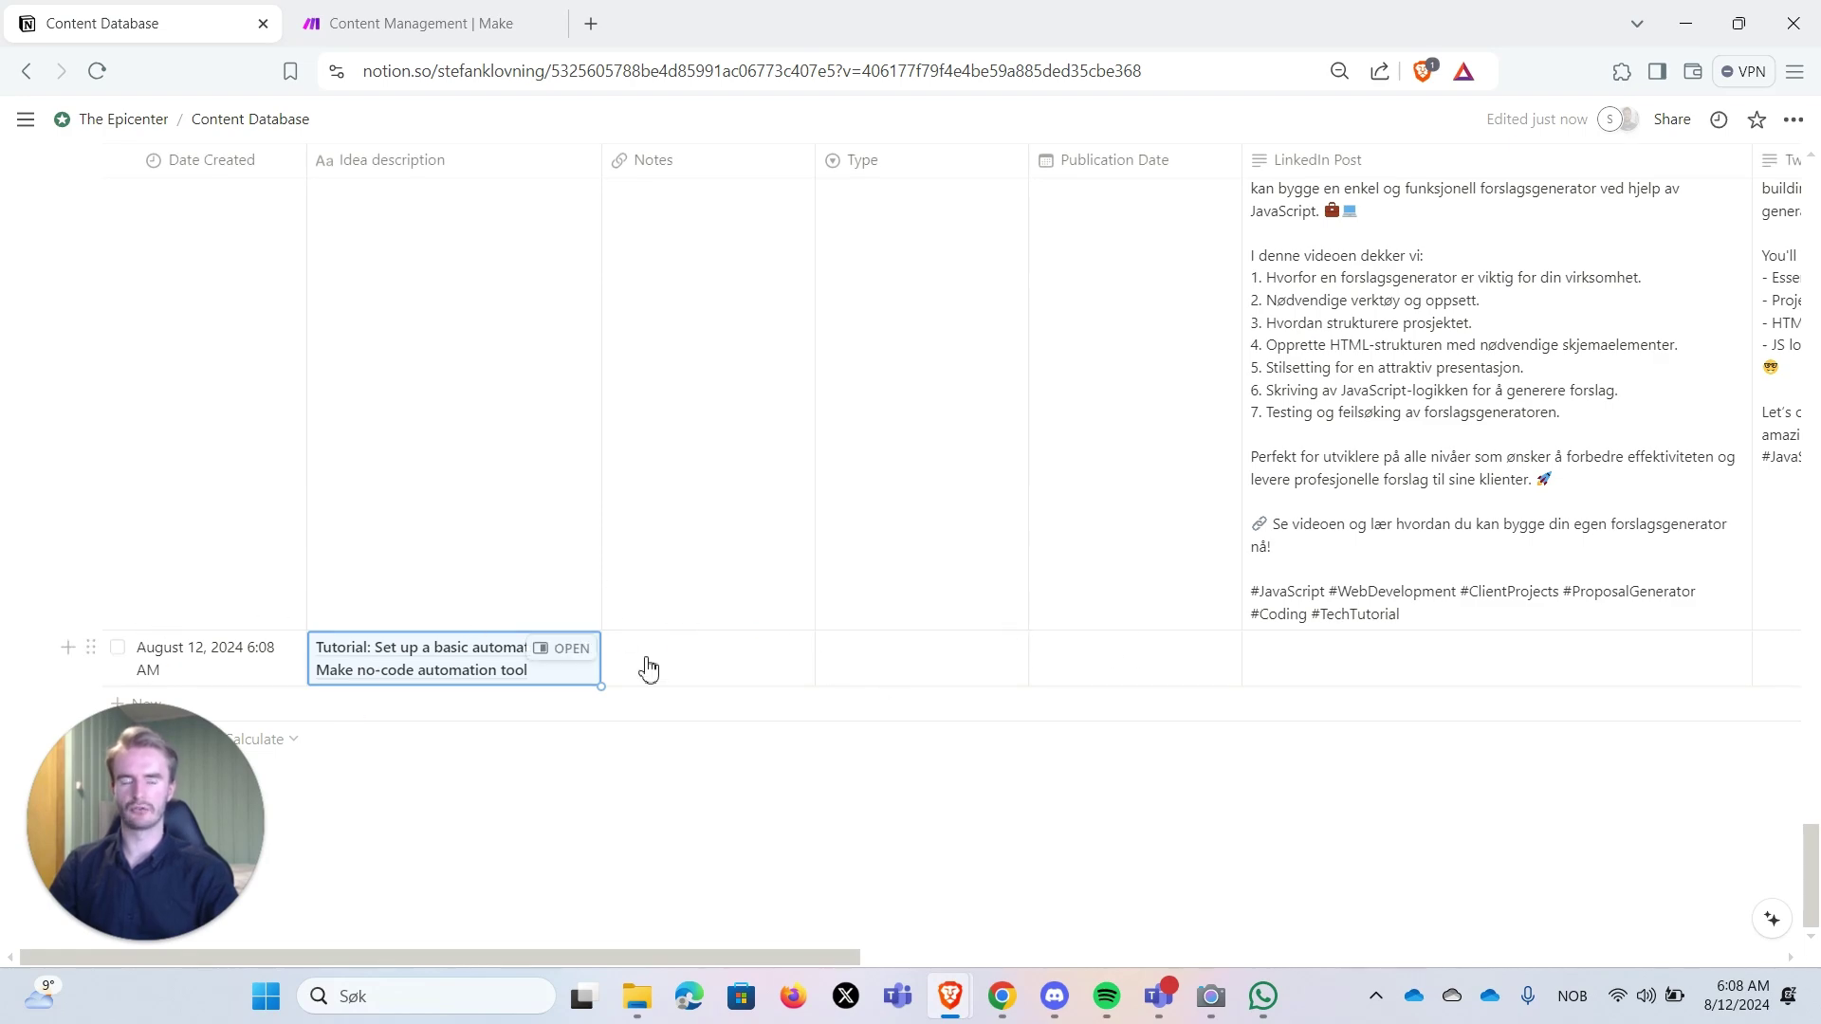
- Switch to Make and run the Content Management scenario once
left_click(426, 28)
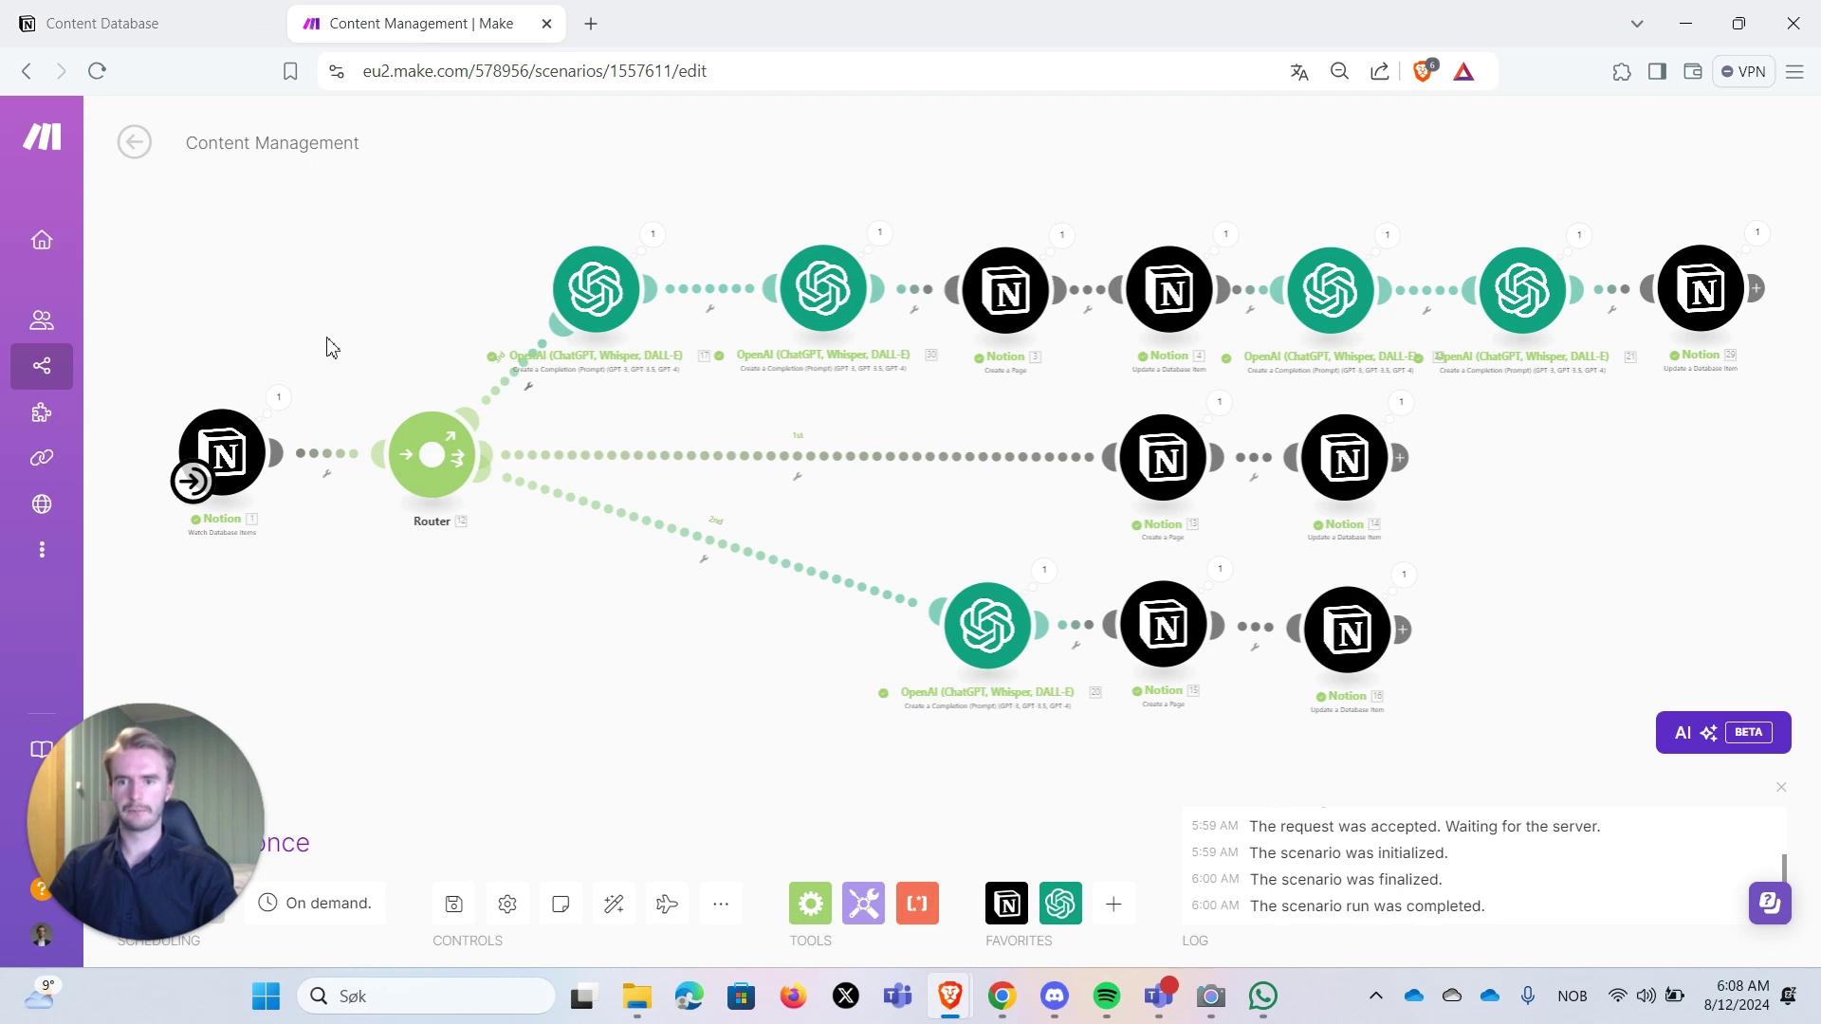
left_click_drag(201, 760, 191, 570)
left_click(151, 859)
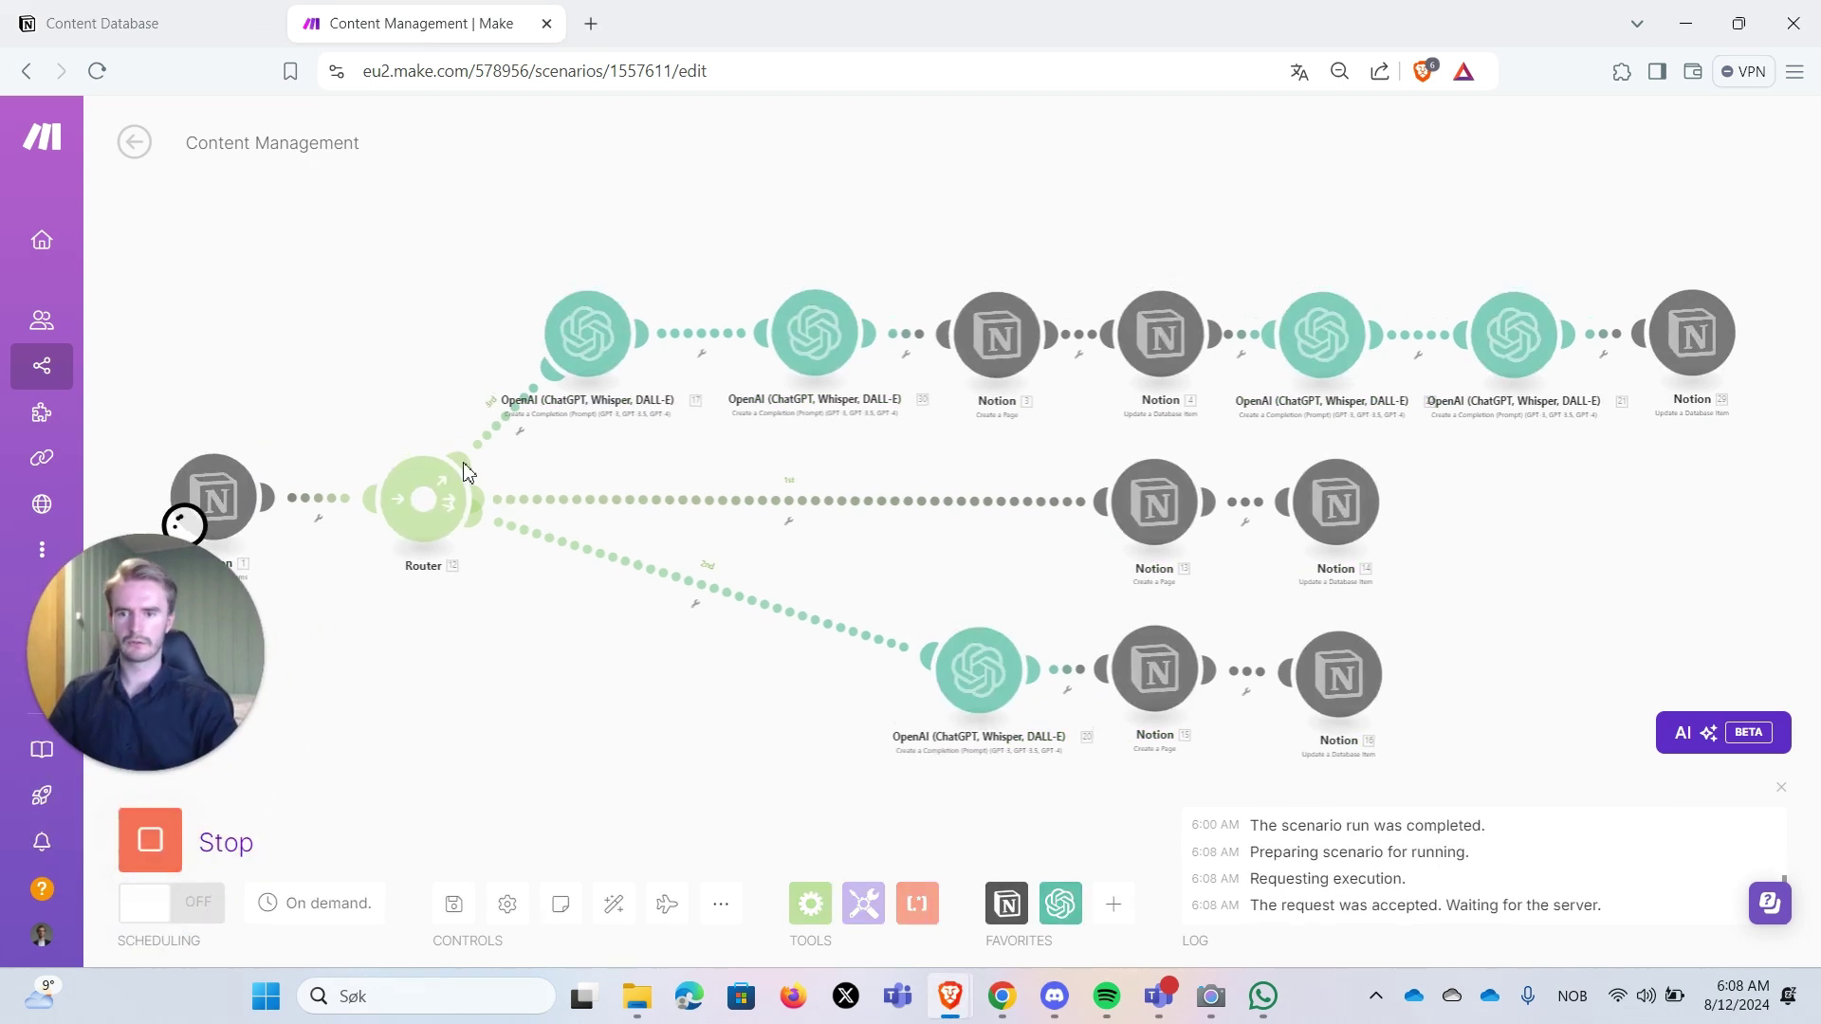
scroll(512, 360, "down", 2)
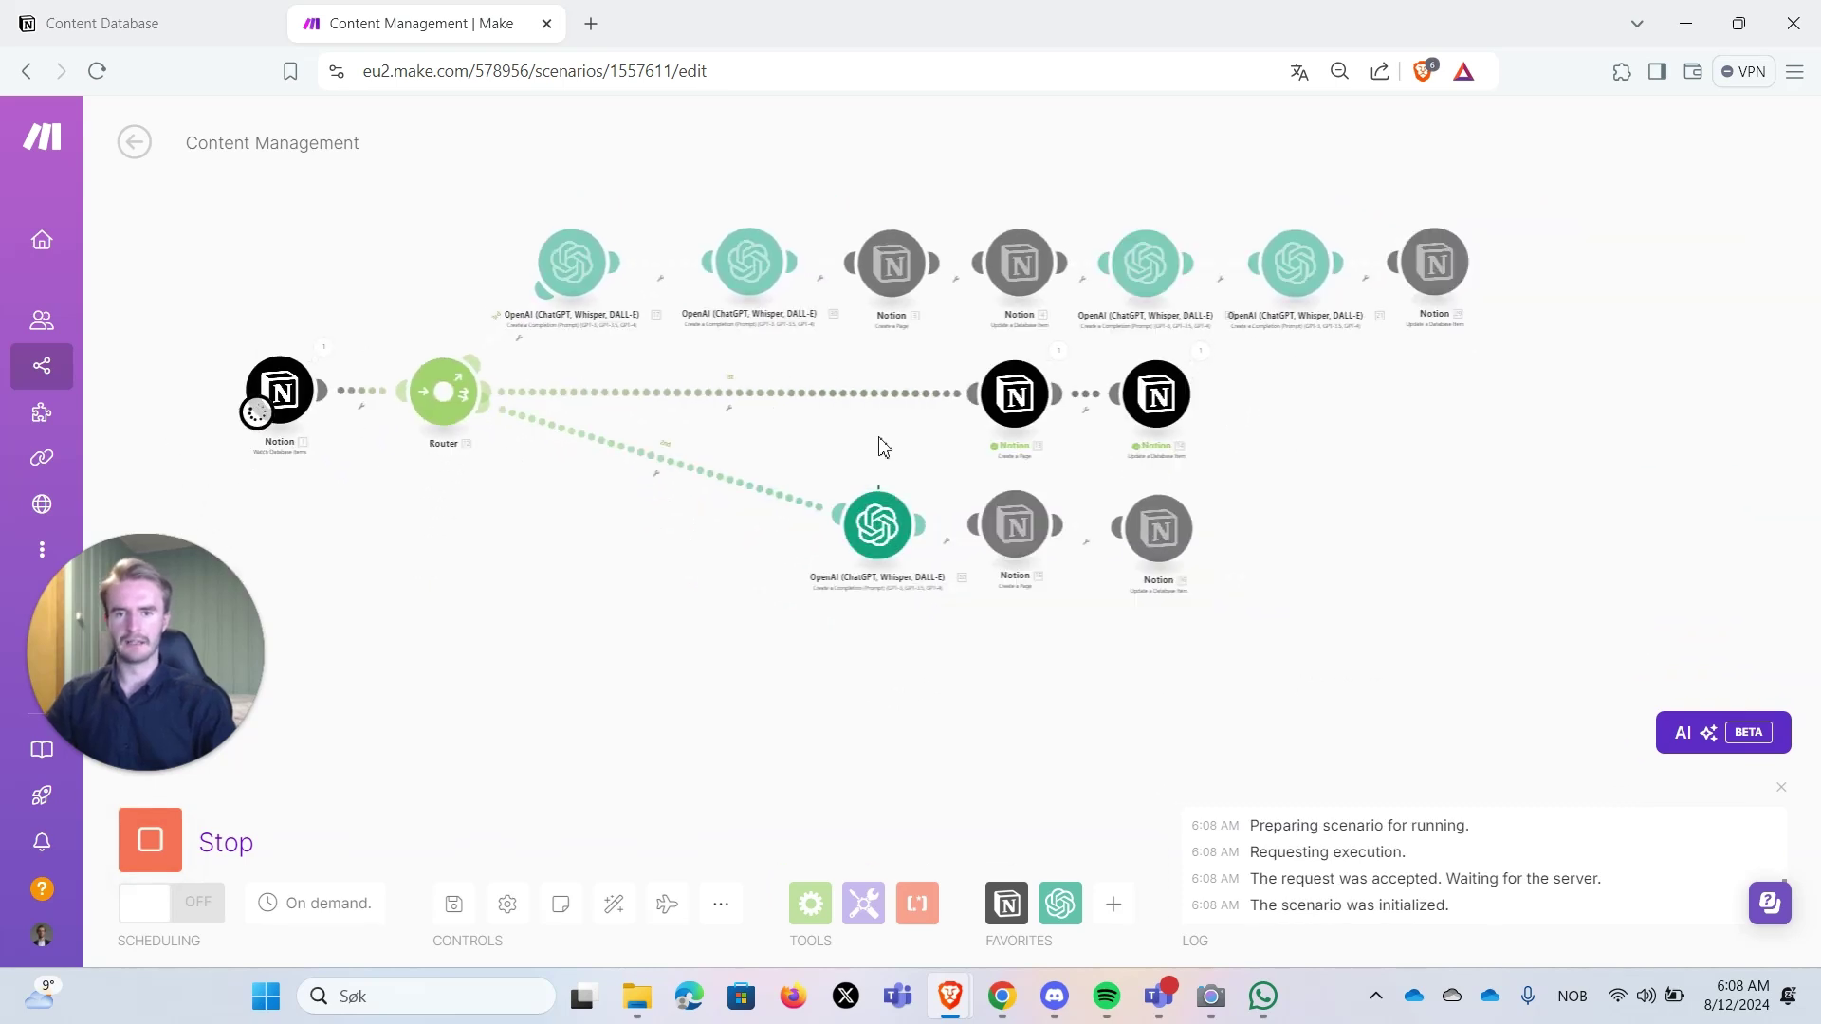
left_click_drag(406, 281, 414, 296)
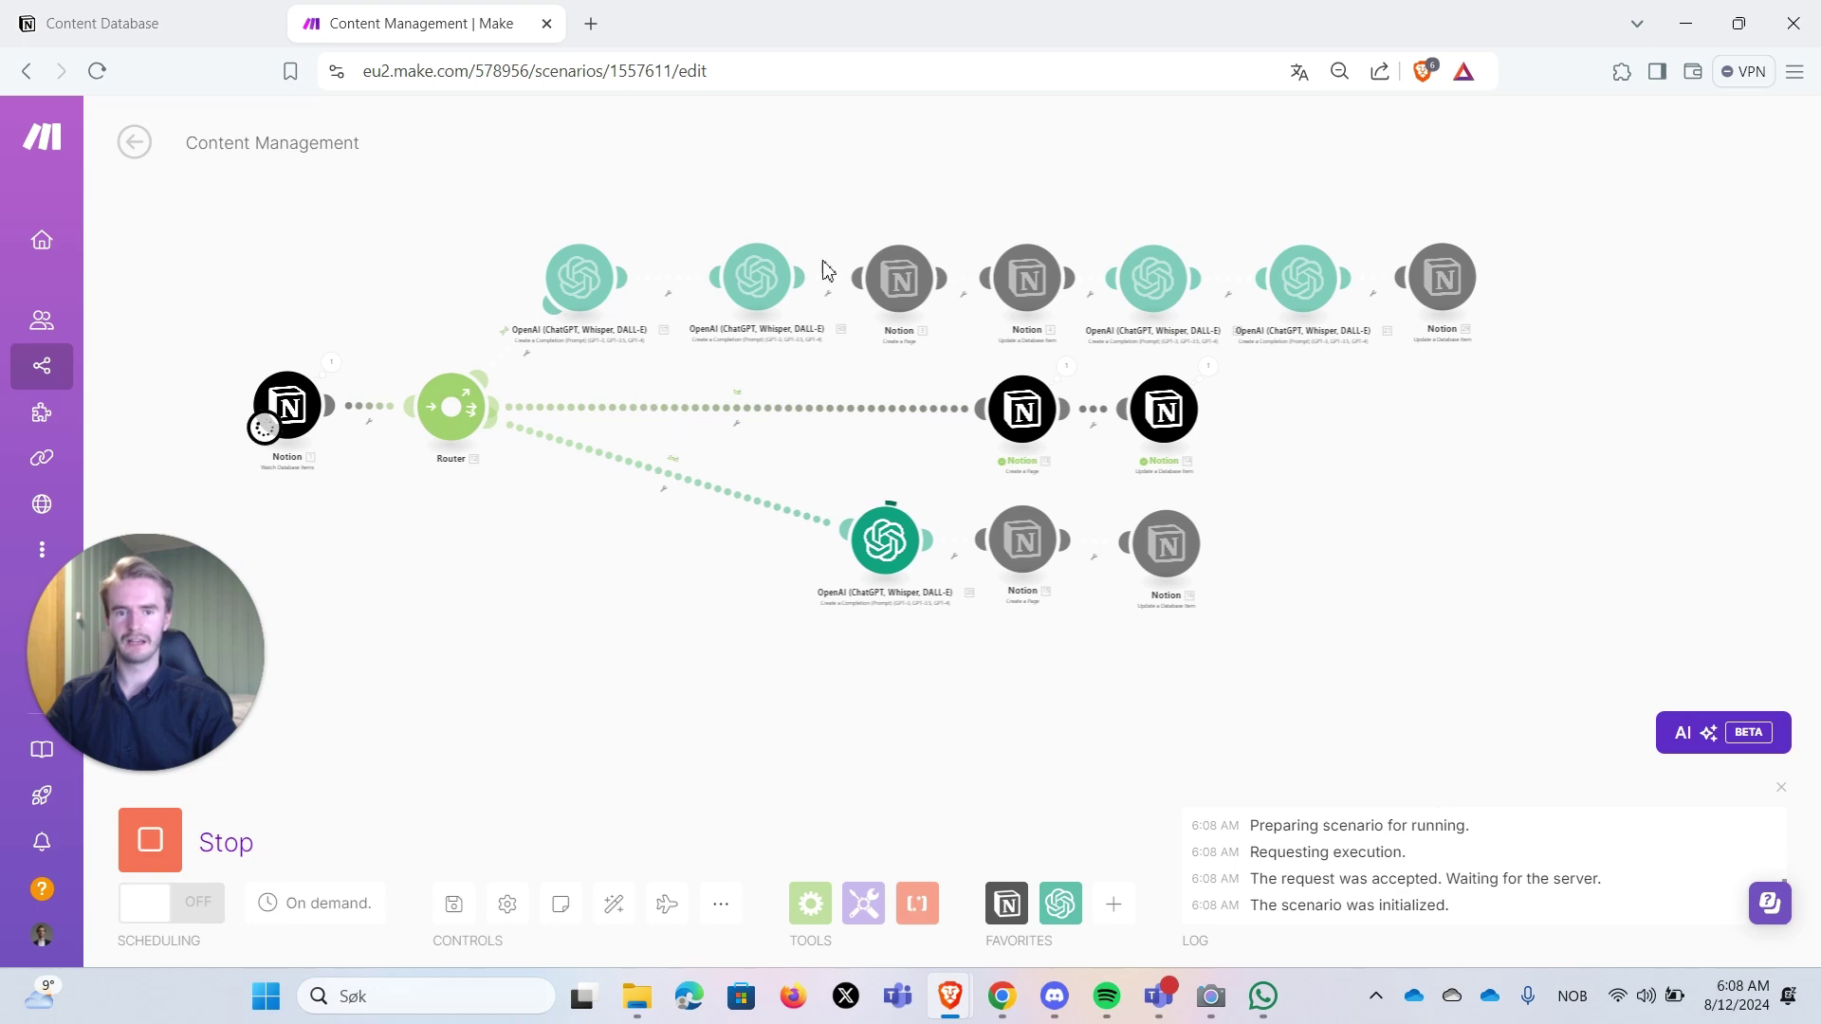
- Check the scenario's progress in Make and the new tutorial entry's row in the Notion Content Database
left_click(174, 29)
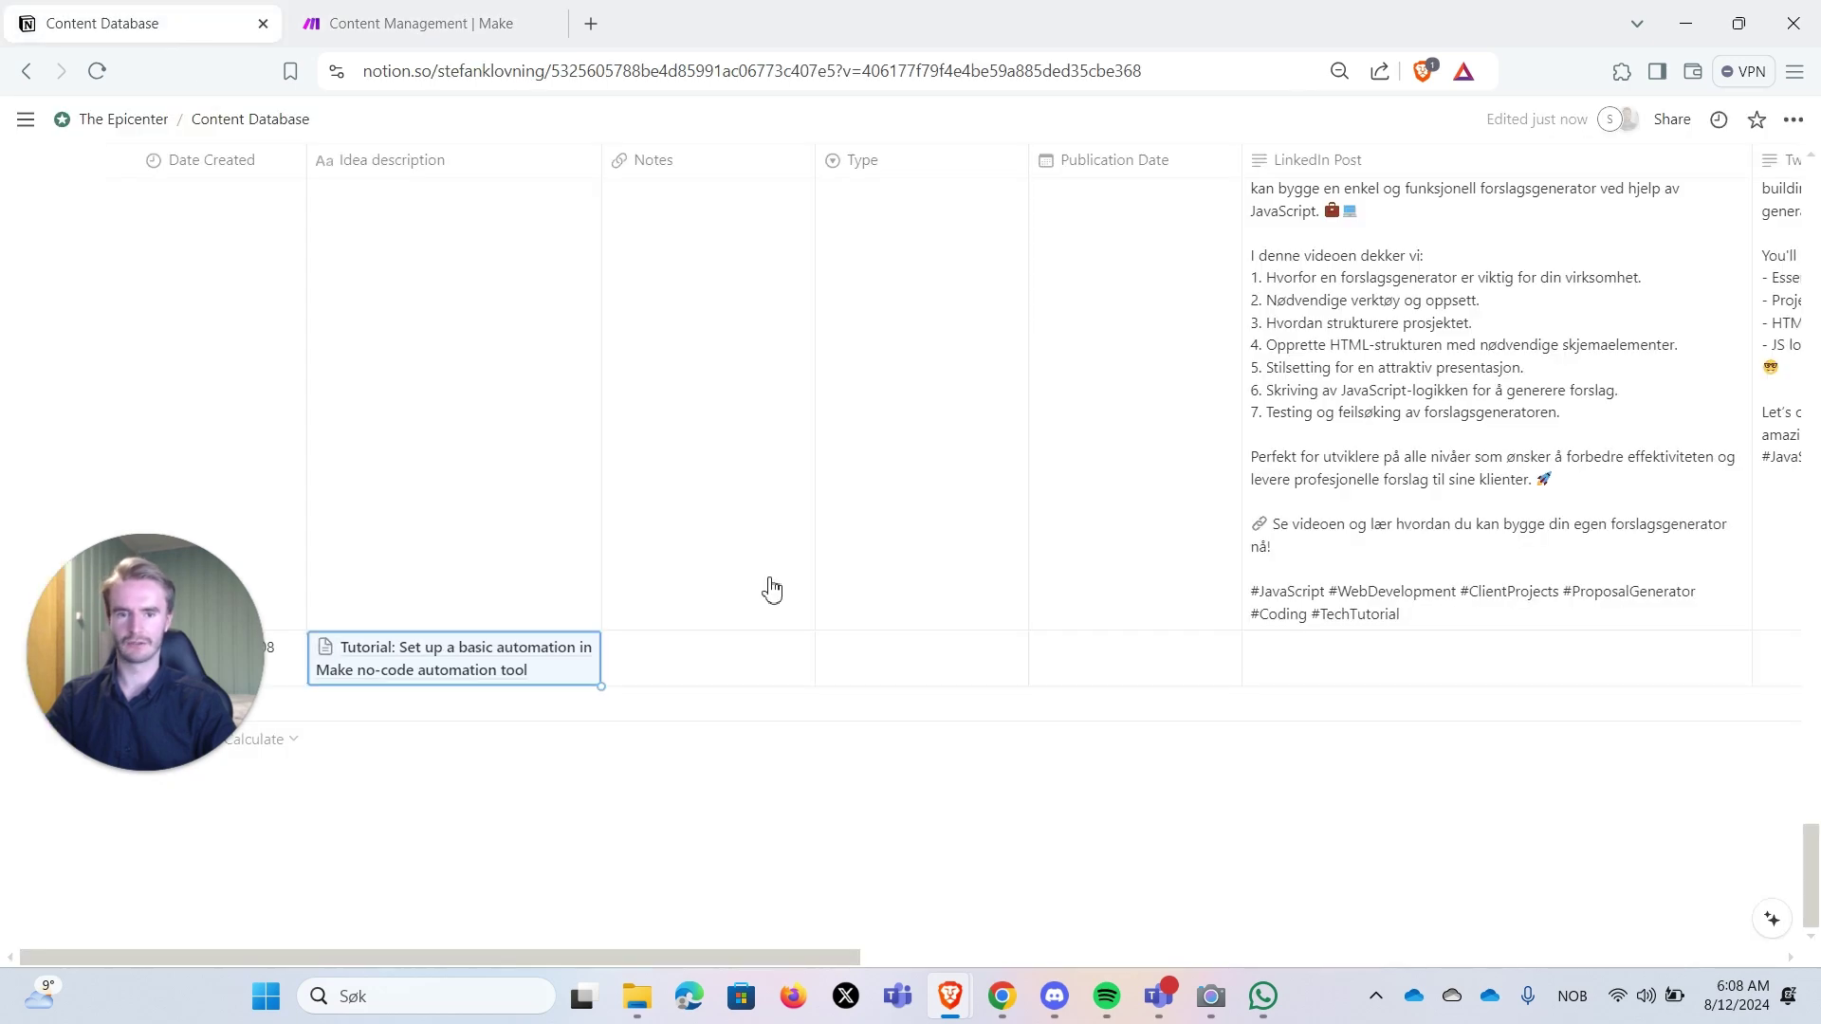
left_click(464, 25)
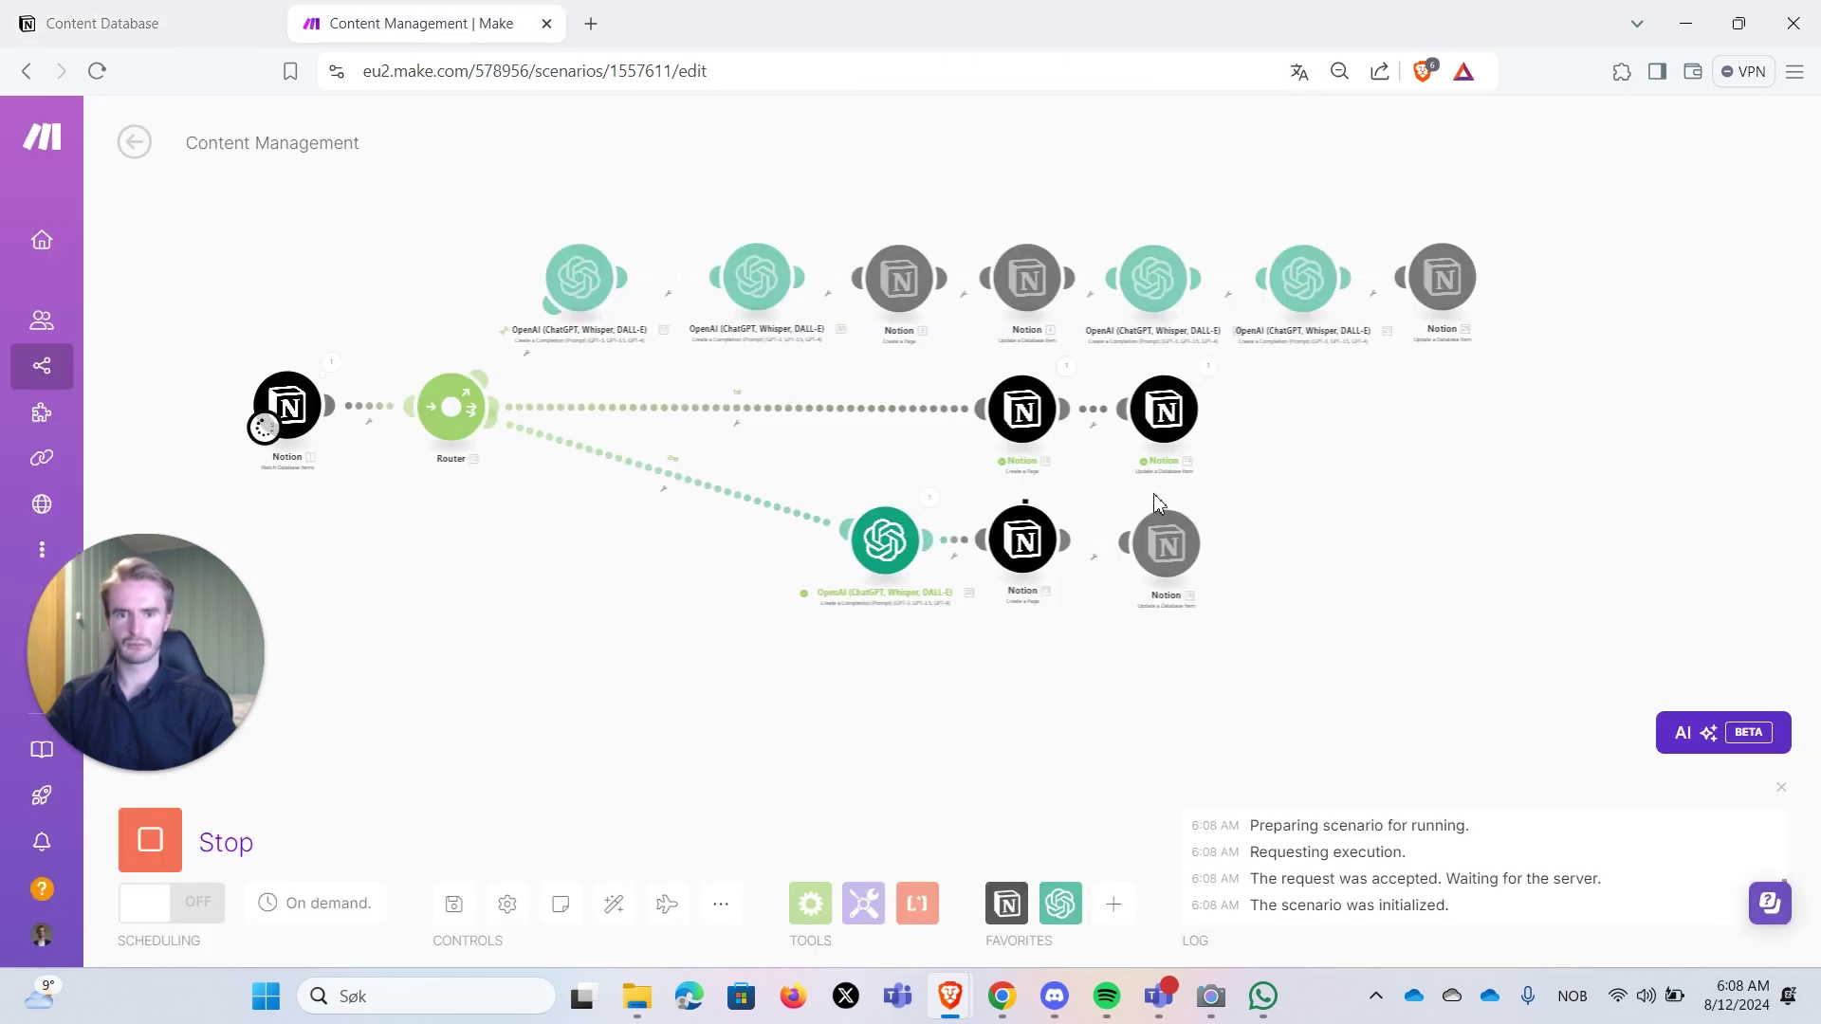
left_click(133, 25)
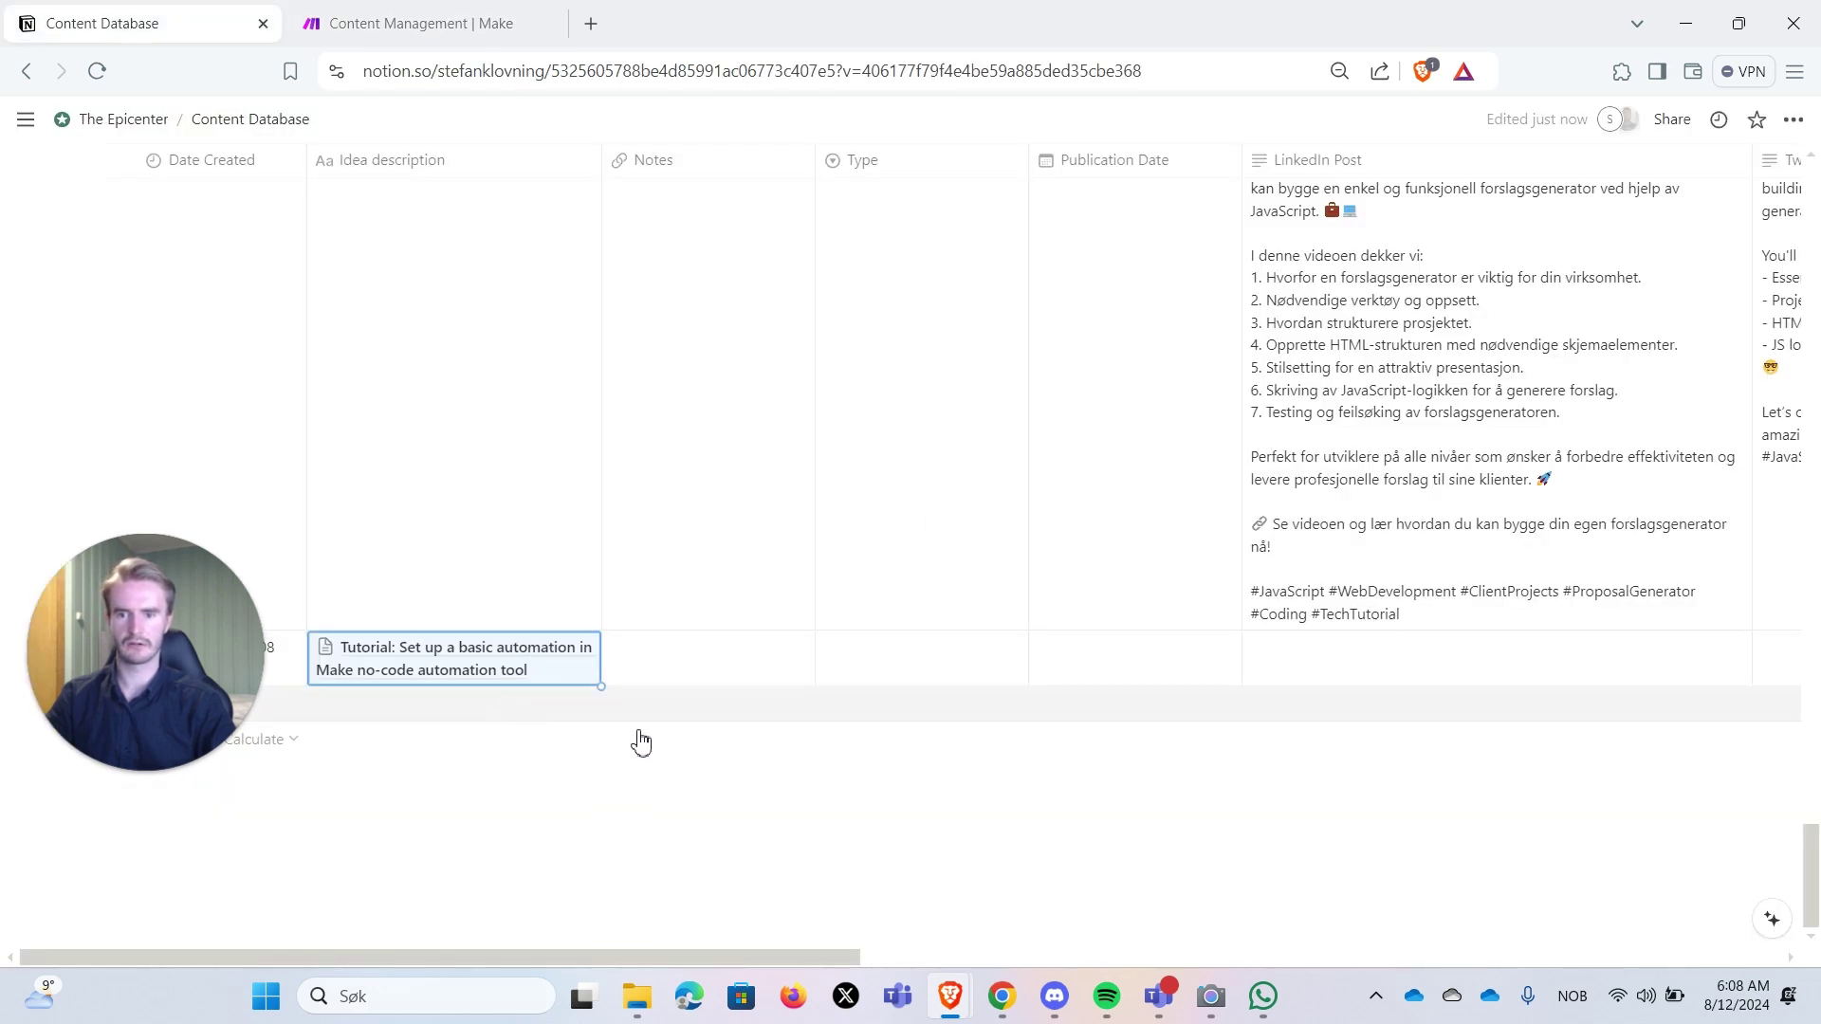
left_click_drag(148, 634, 111, 813)
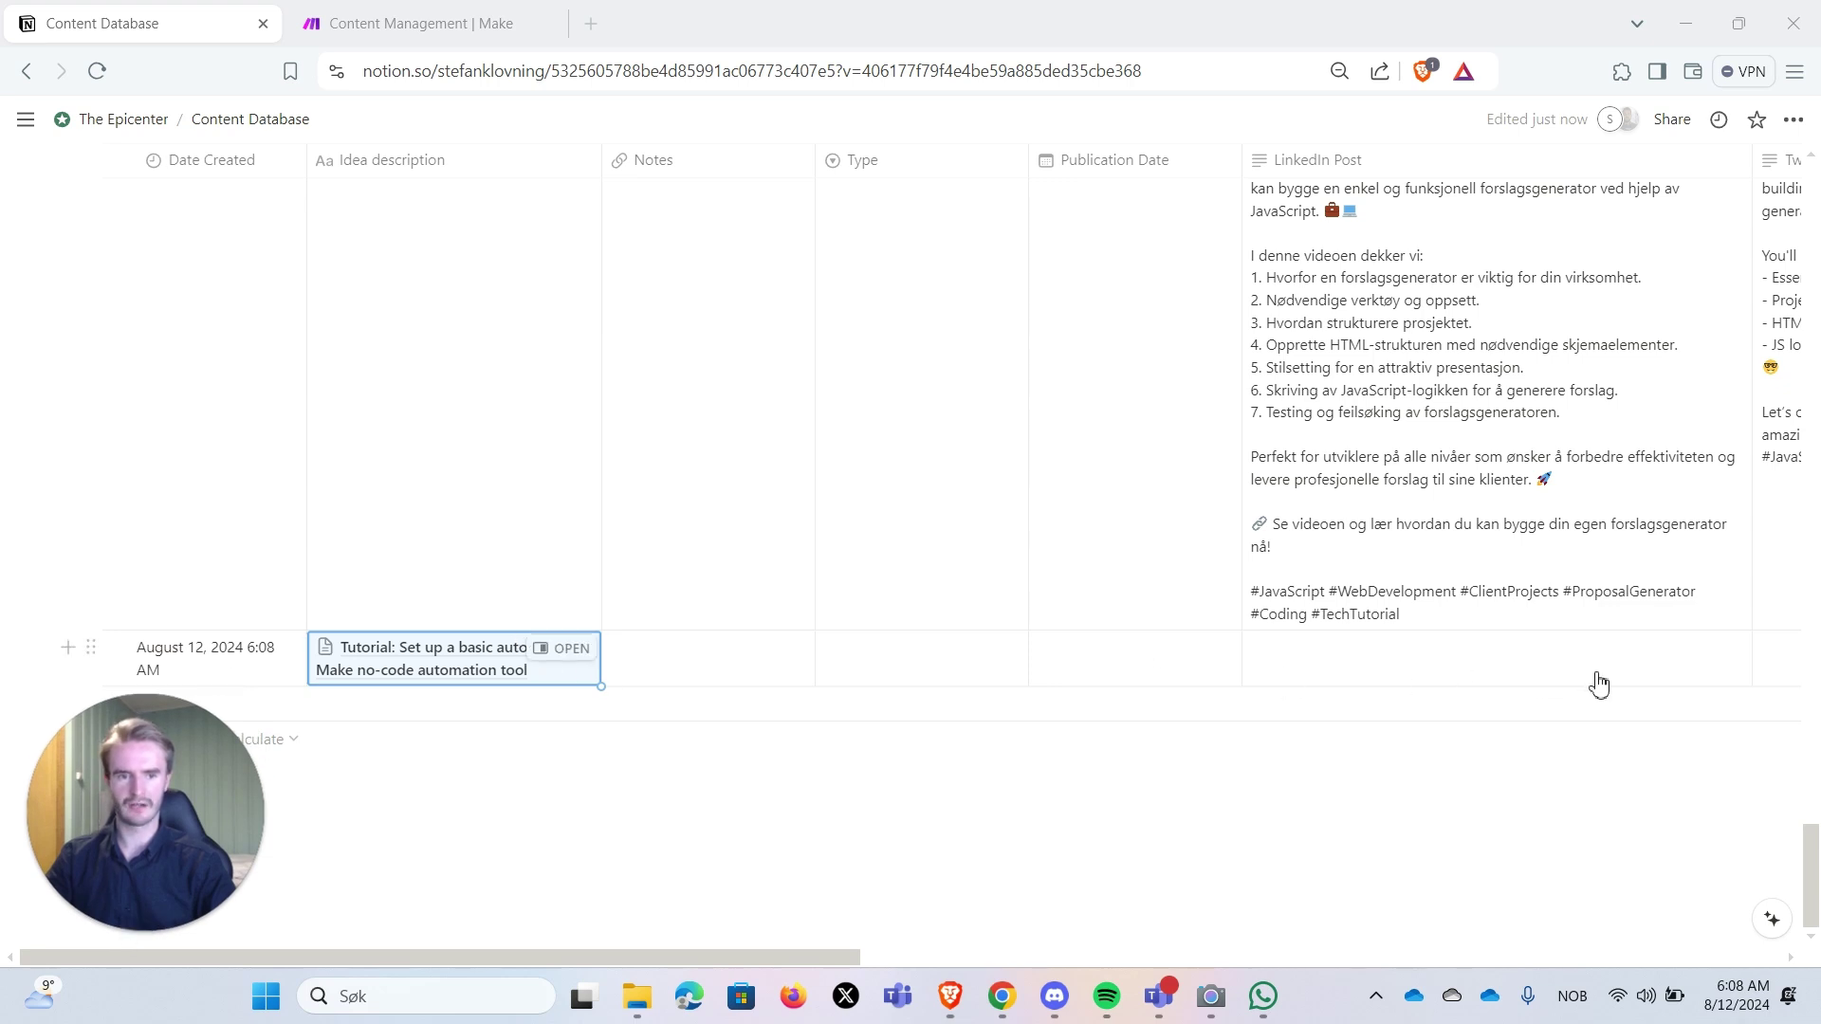
- Check the scenario run in Make, then open the new tutorial entry in Notion's Content Database as a full page
left_click(435, 32)
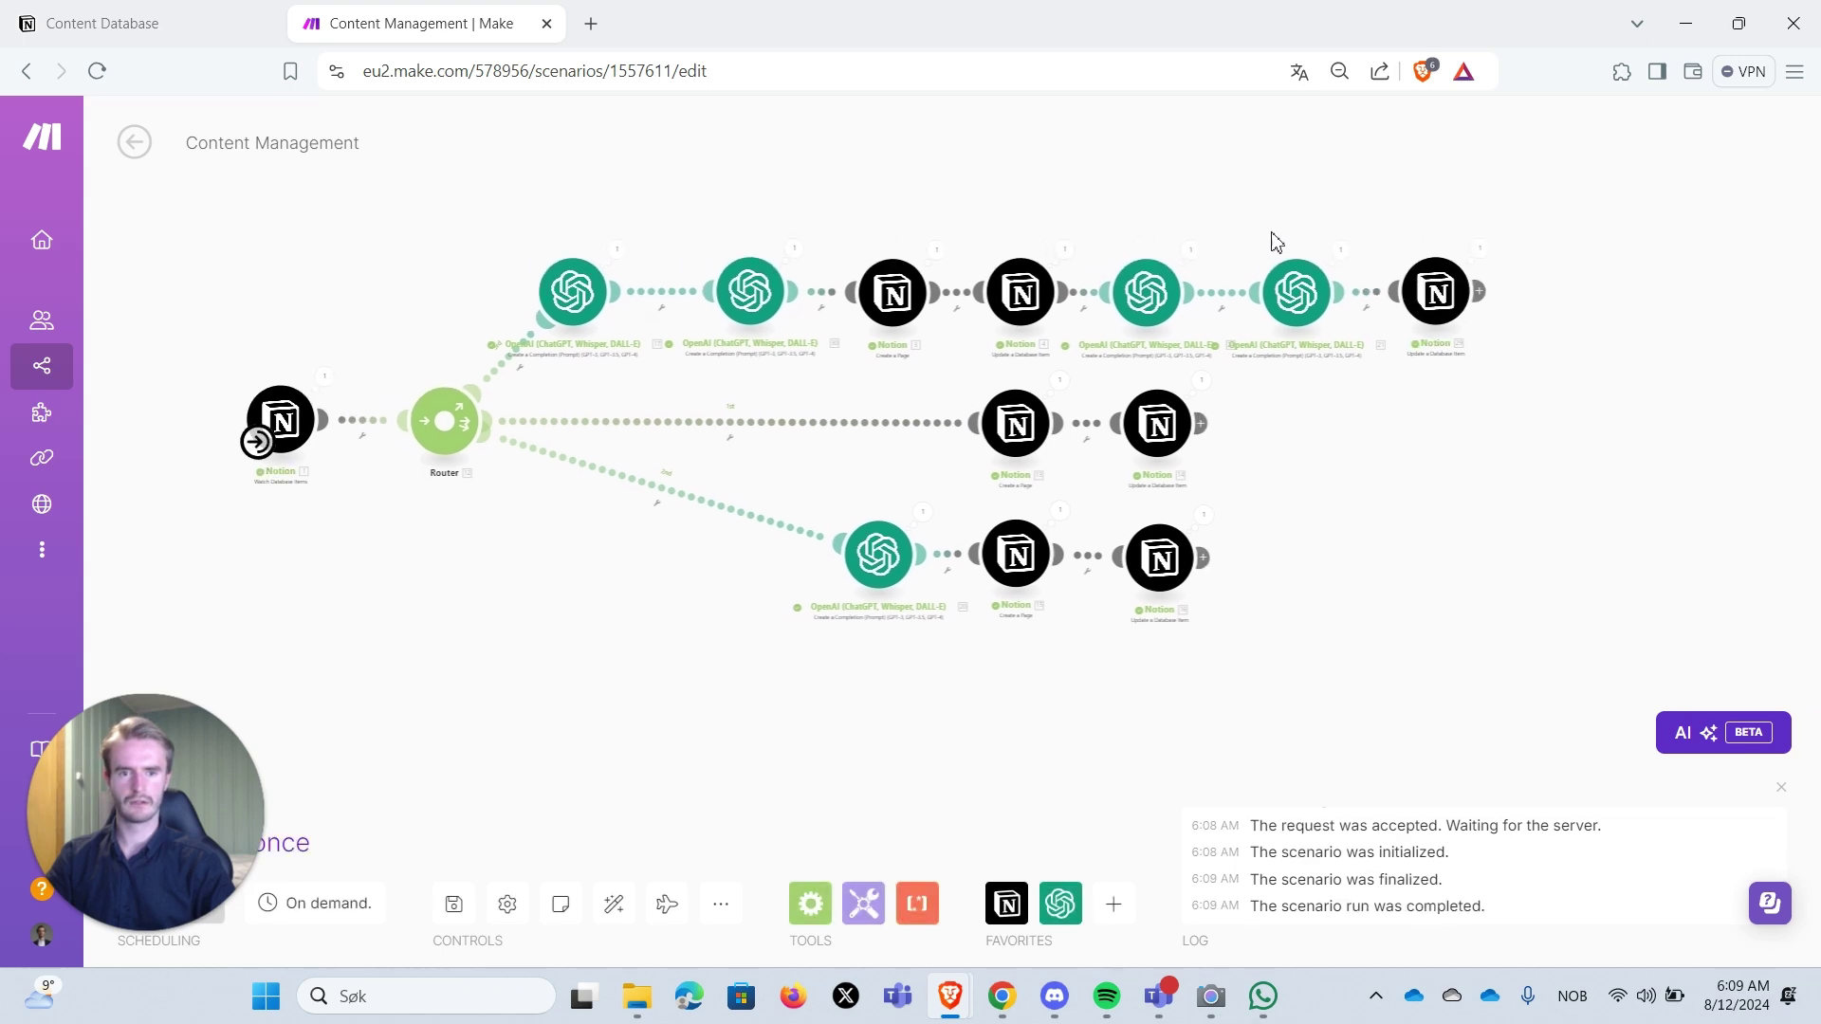
left_click(169, 22)
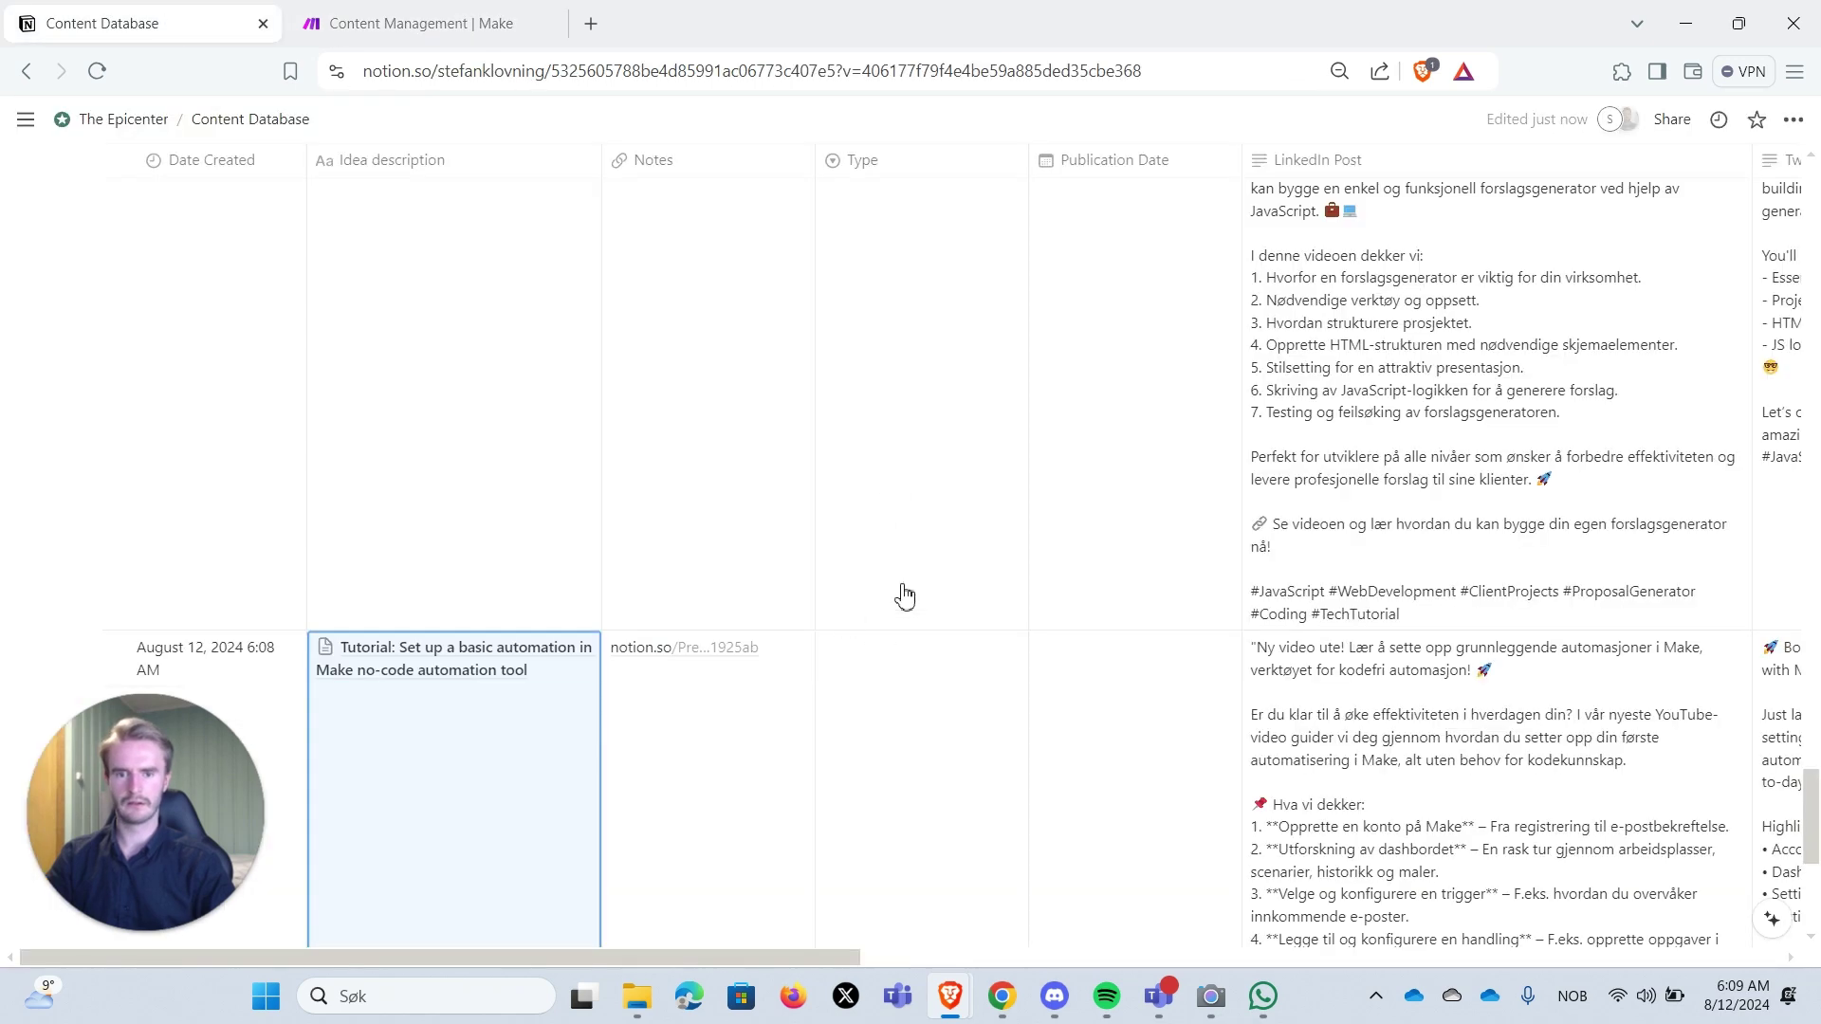
scroll(851, 615, "down", 6)
scroll(890, 339, "up", 3)
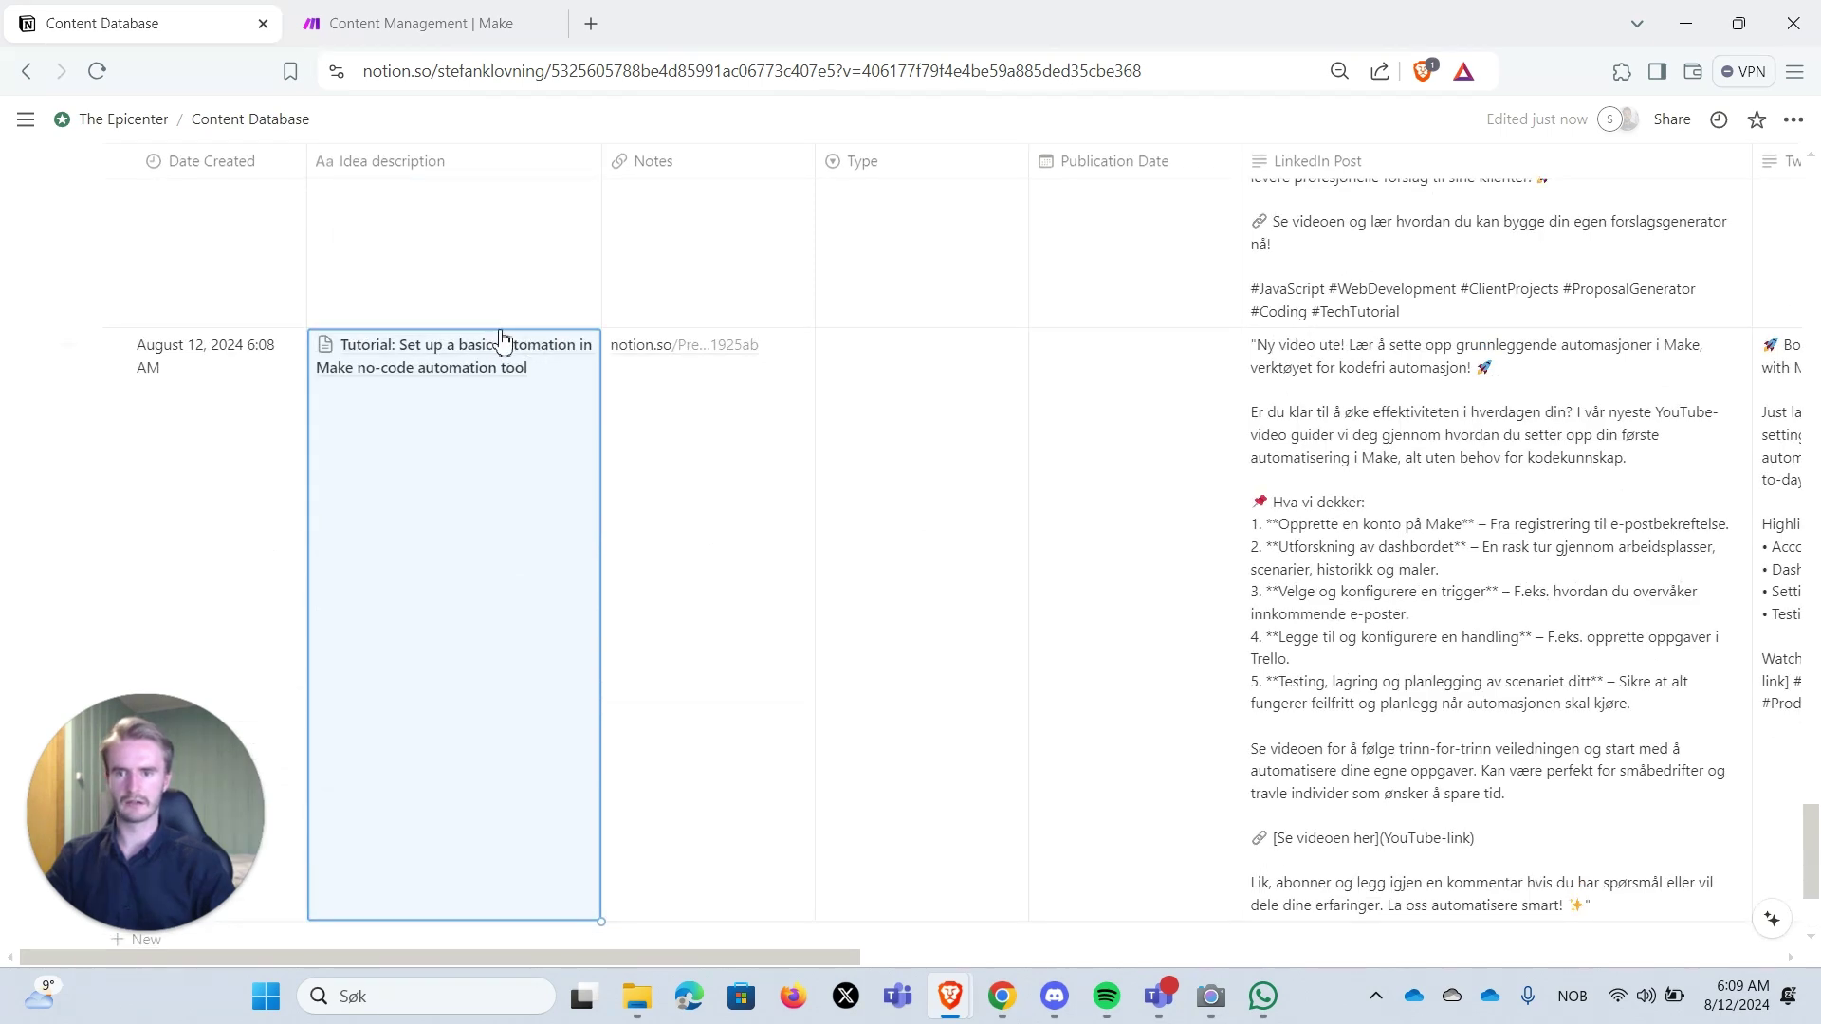
scroll(531, 304, "down", 2)
left_click(569, 232)
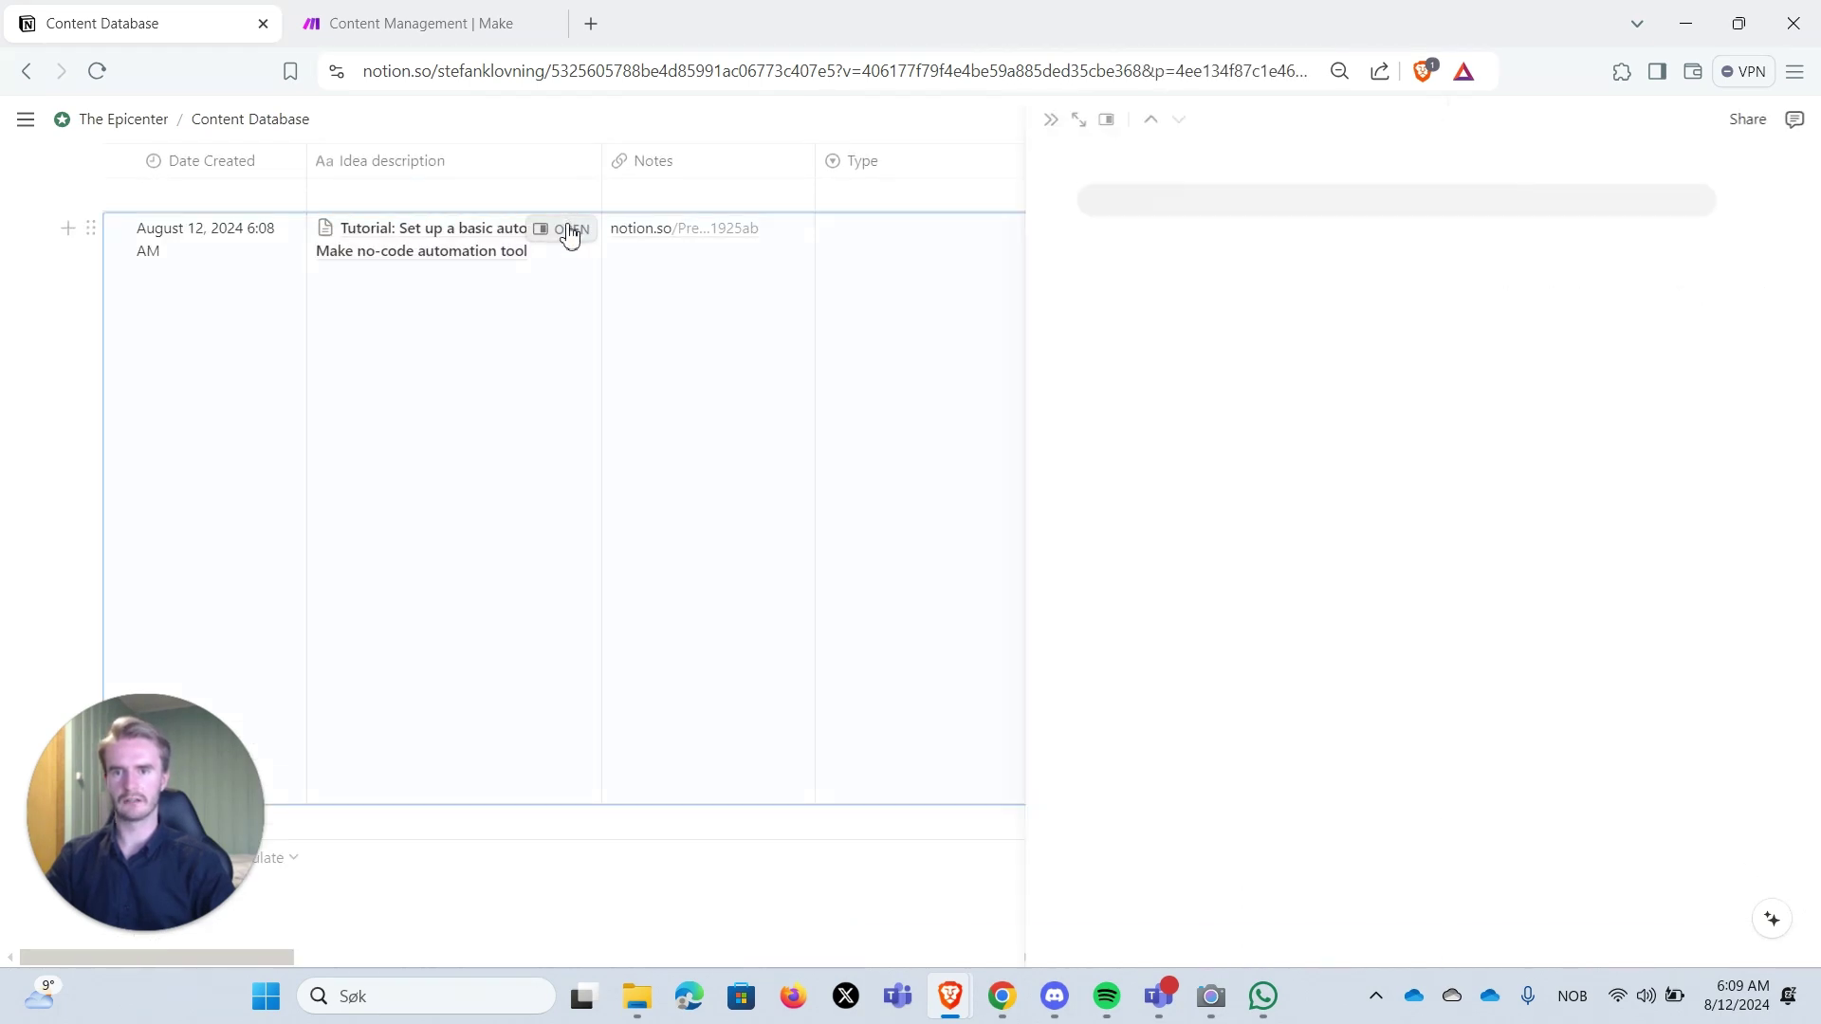
left_click(966, 120)
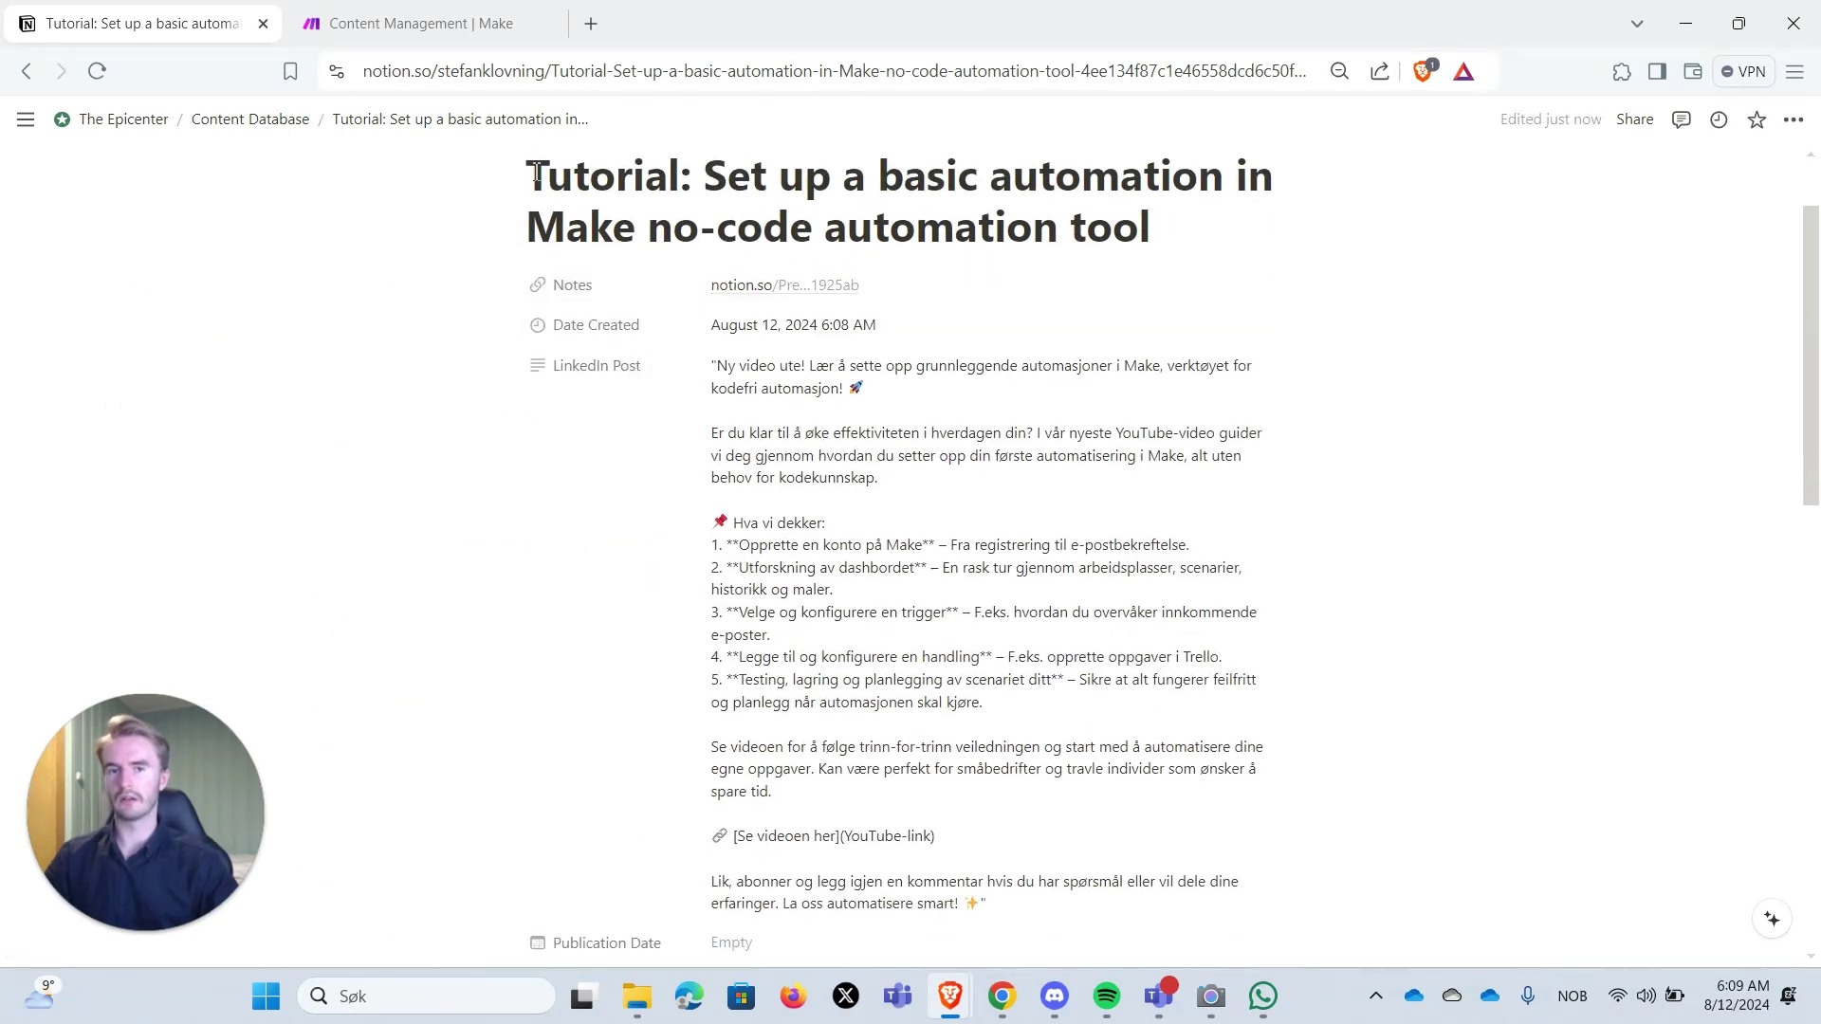
- Read through the tutorial entry's generated properties, from the notes link and LinkedIn post down to the tweet
scroll(633, 174, "up", 2)
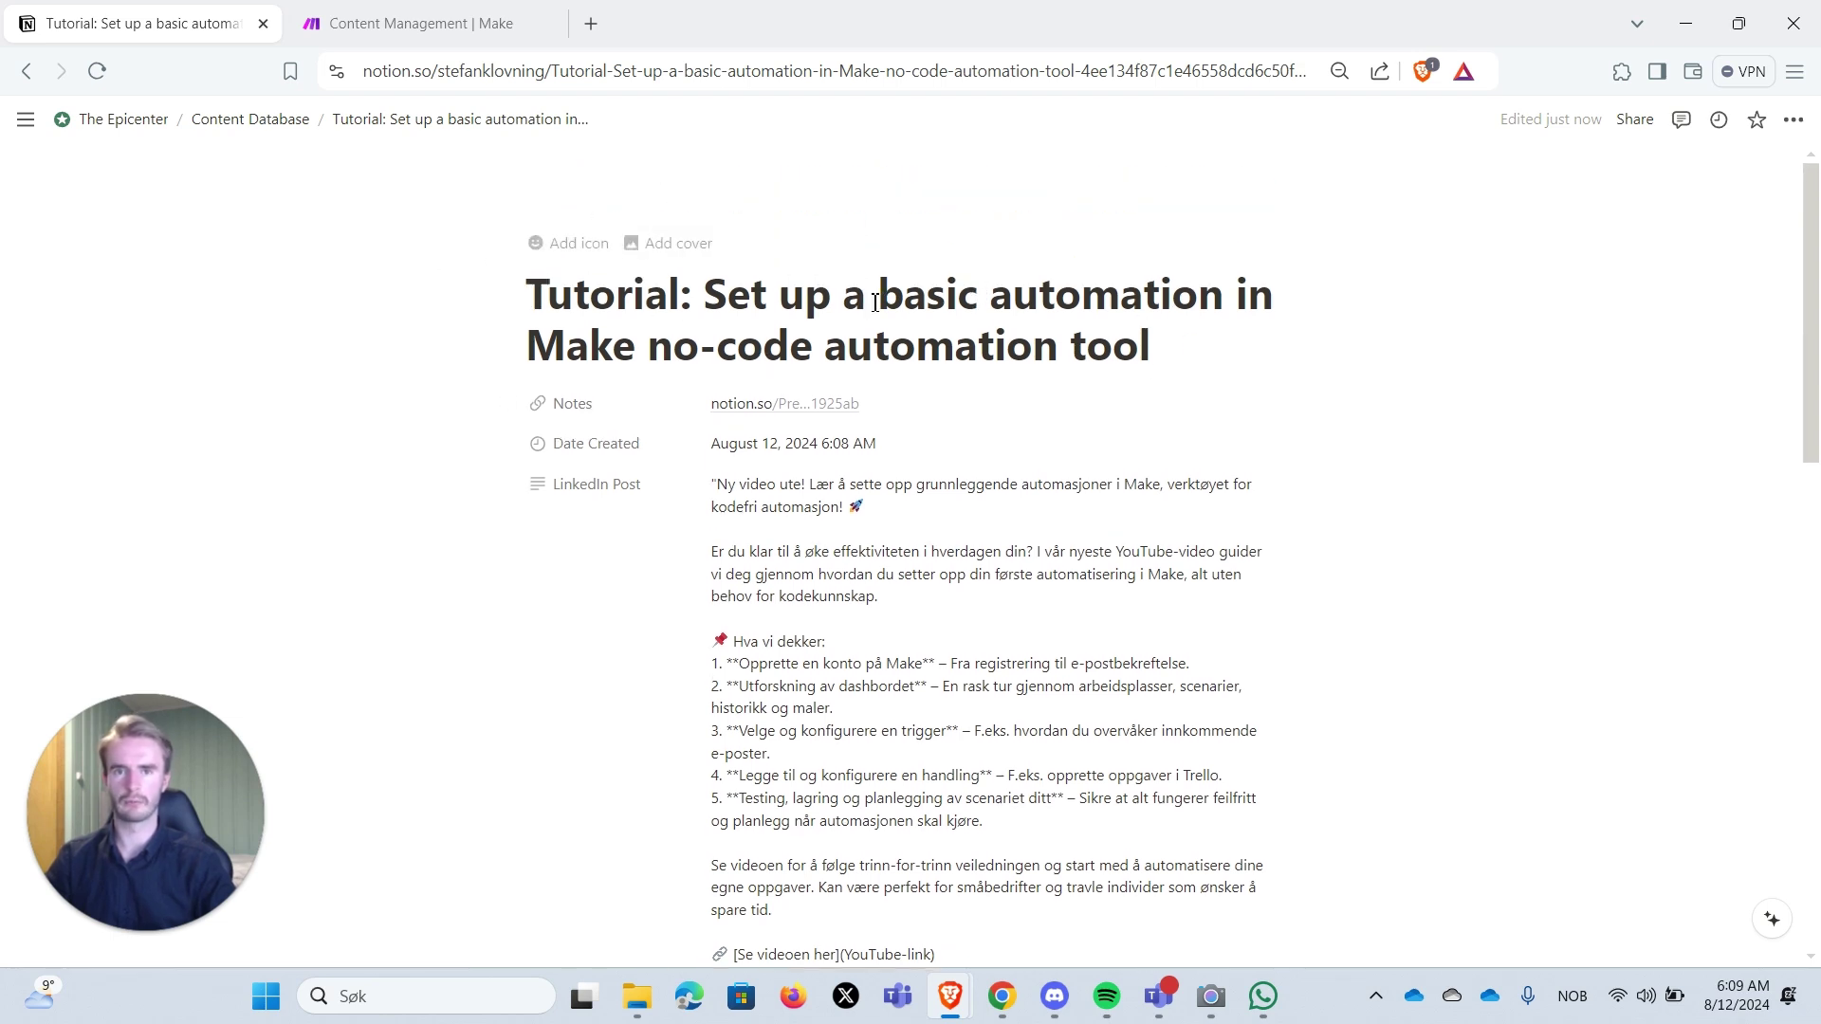
scroll(873, 302, "down", 1)
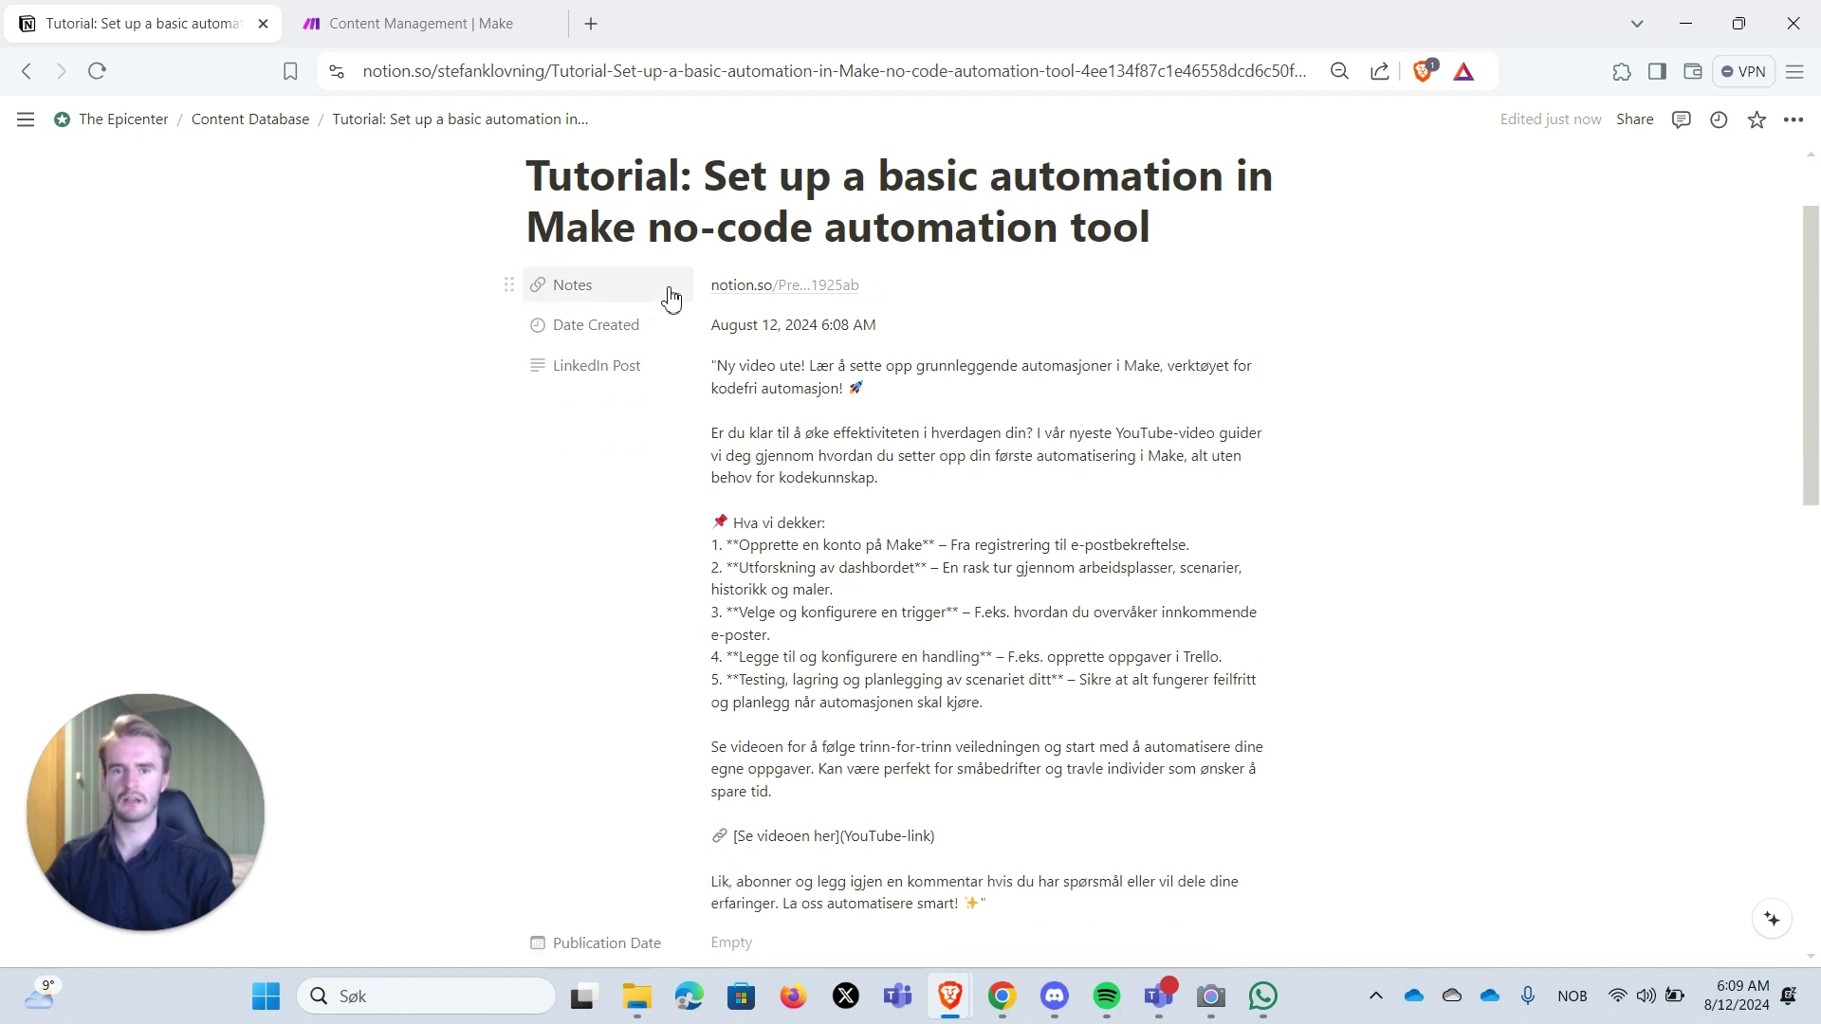
scroll(961, 248, "down", 1)
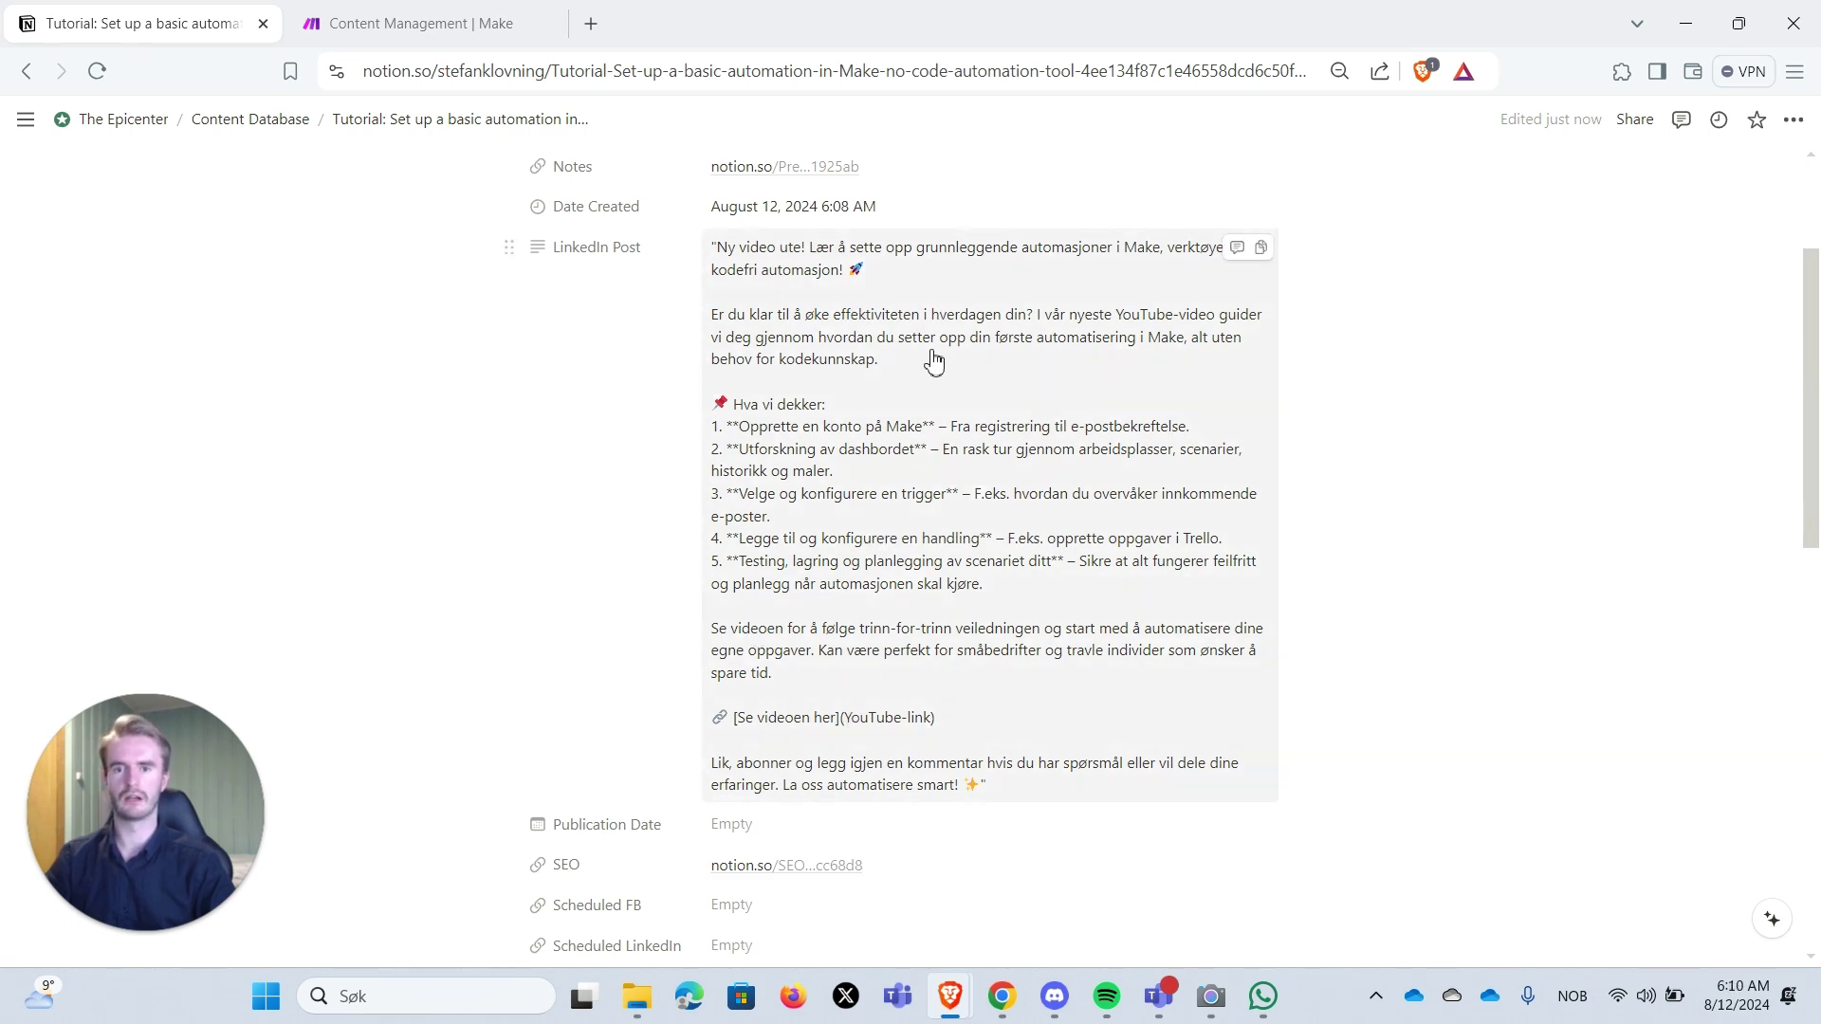
scroll(928, 318, "down", 1)
scroll(858, 228, "down", 3)
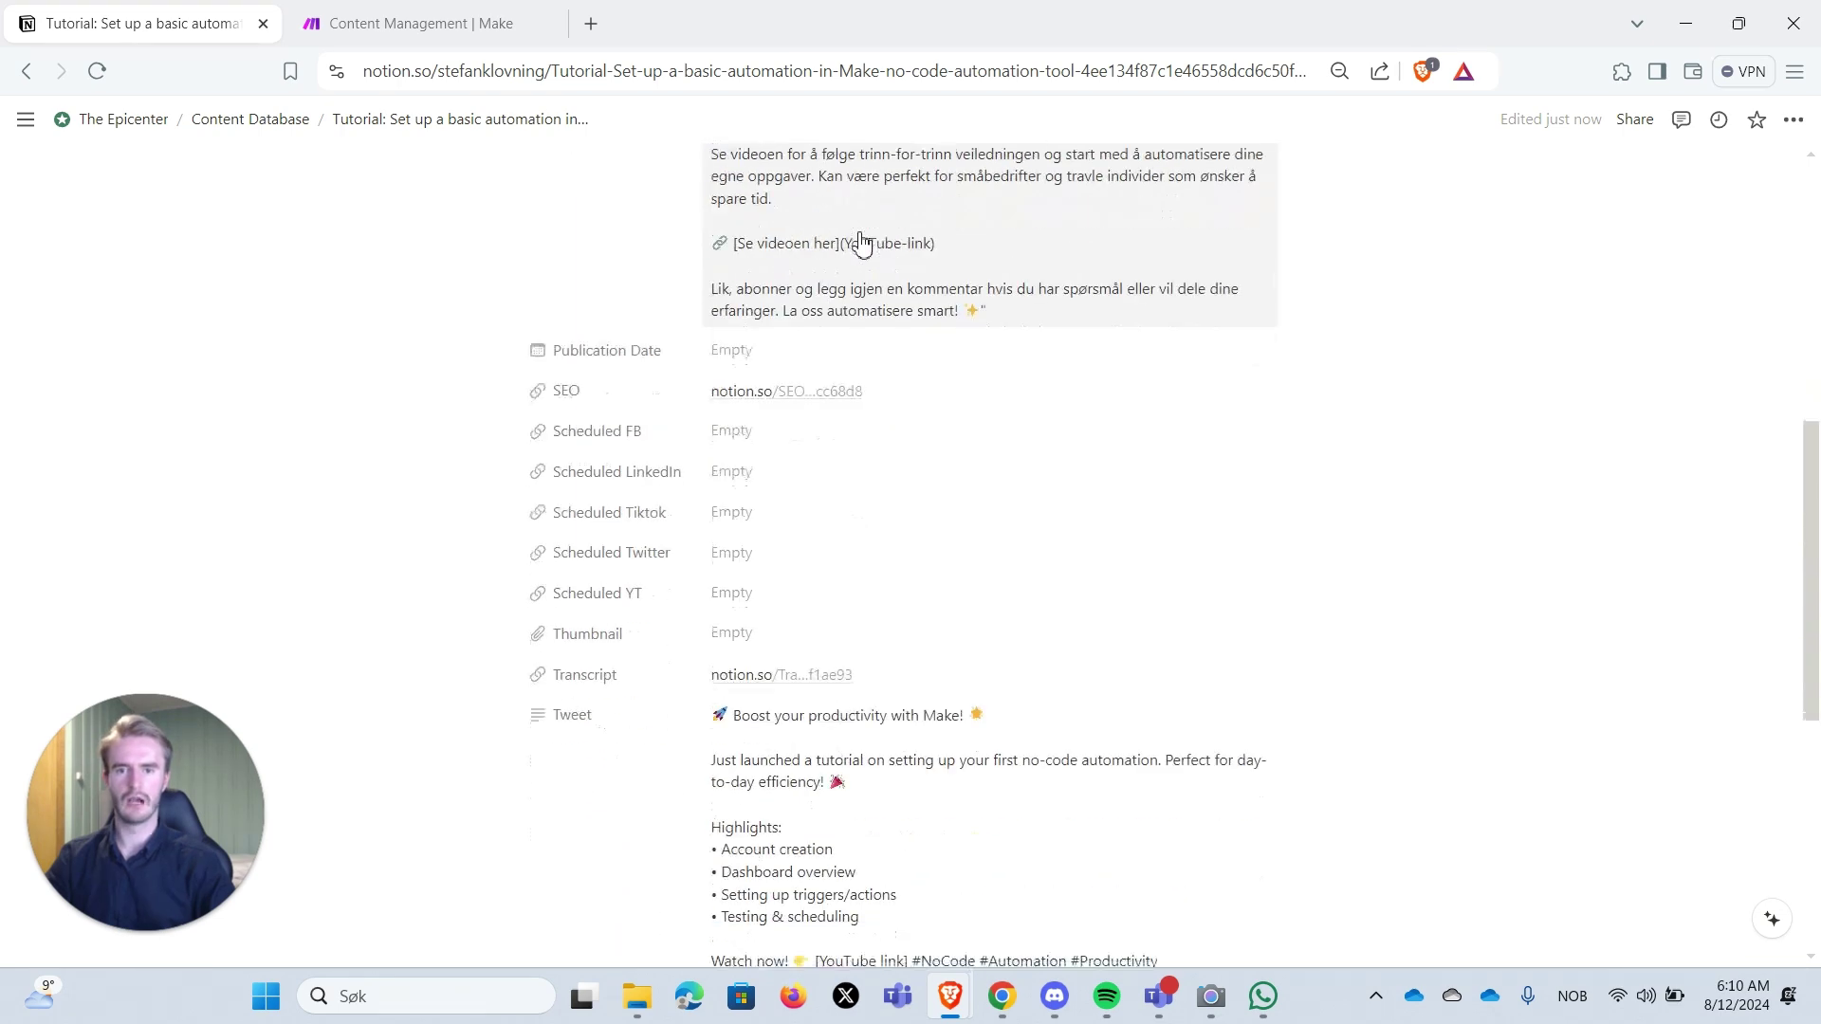
scroll(861, 243, "down", 1)
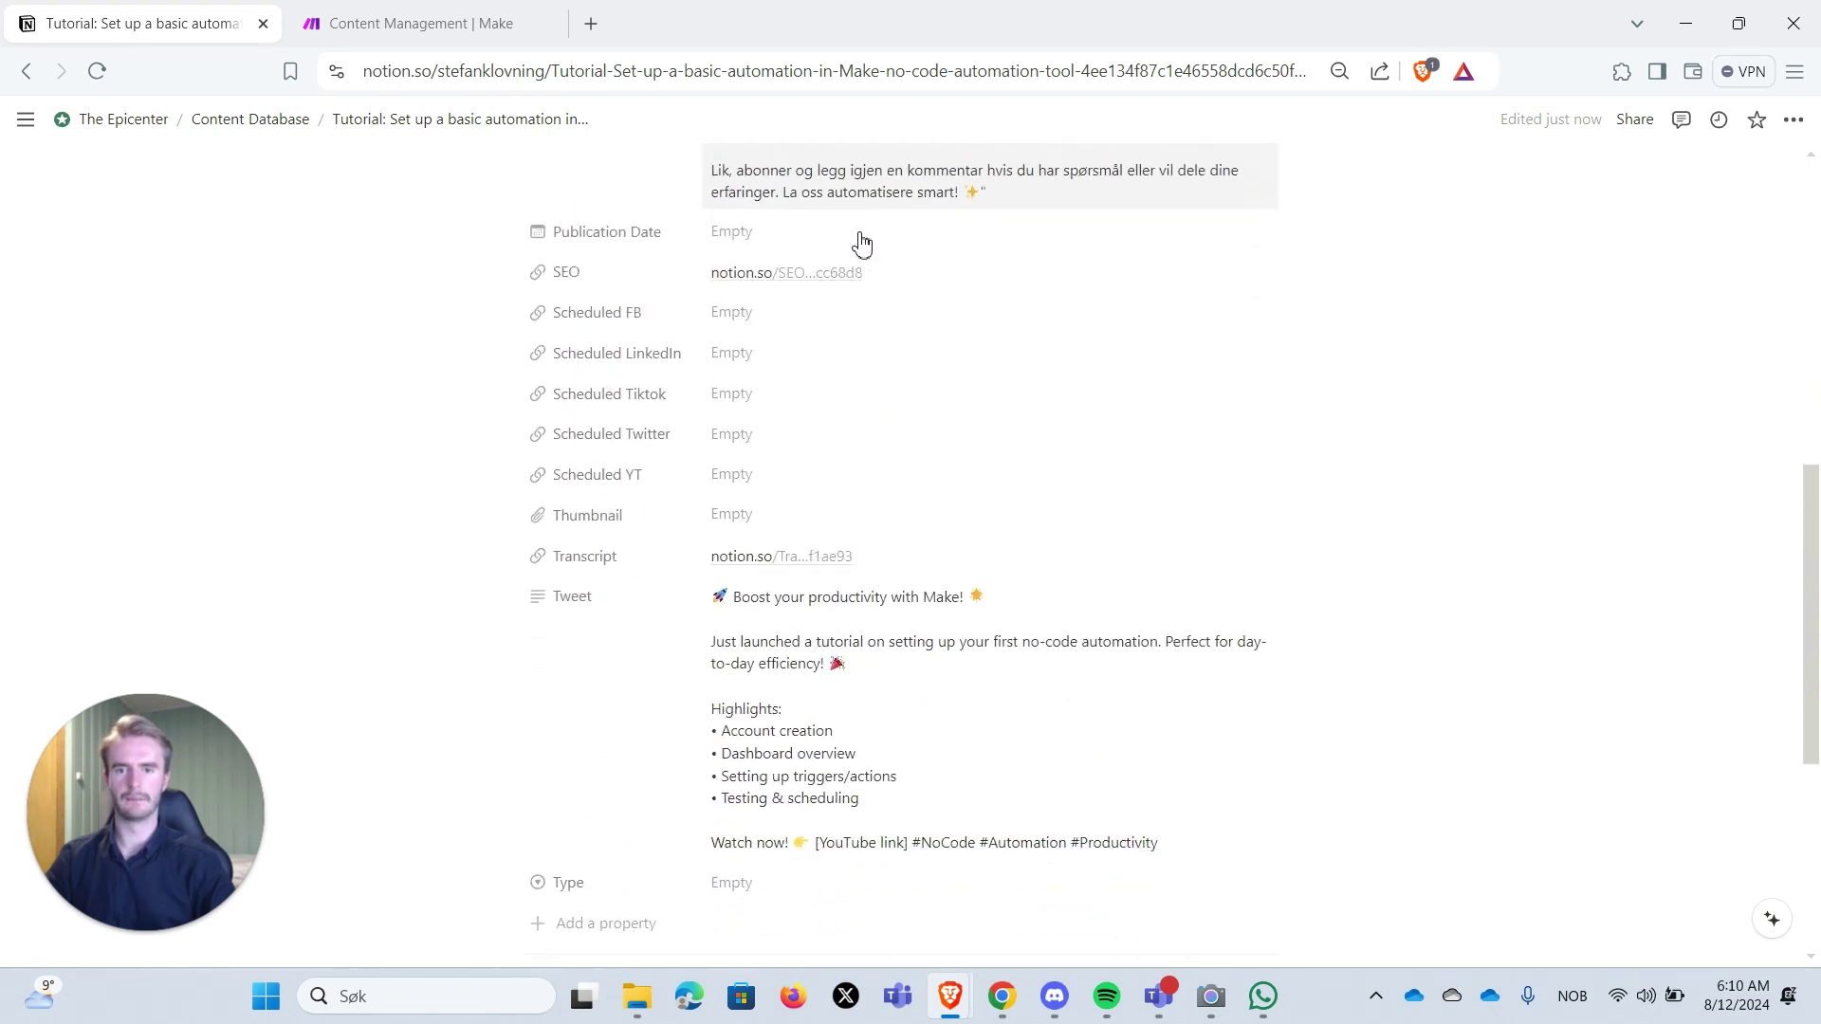
- Open the entry's linked SEO suggestions page, read through the English and Norwegian suggestions, and close it
left_click(795, 273)
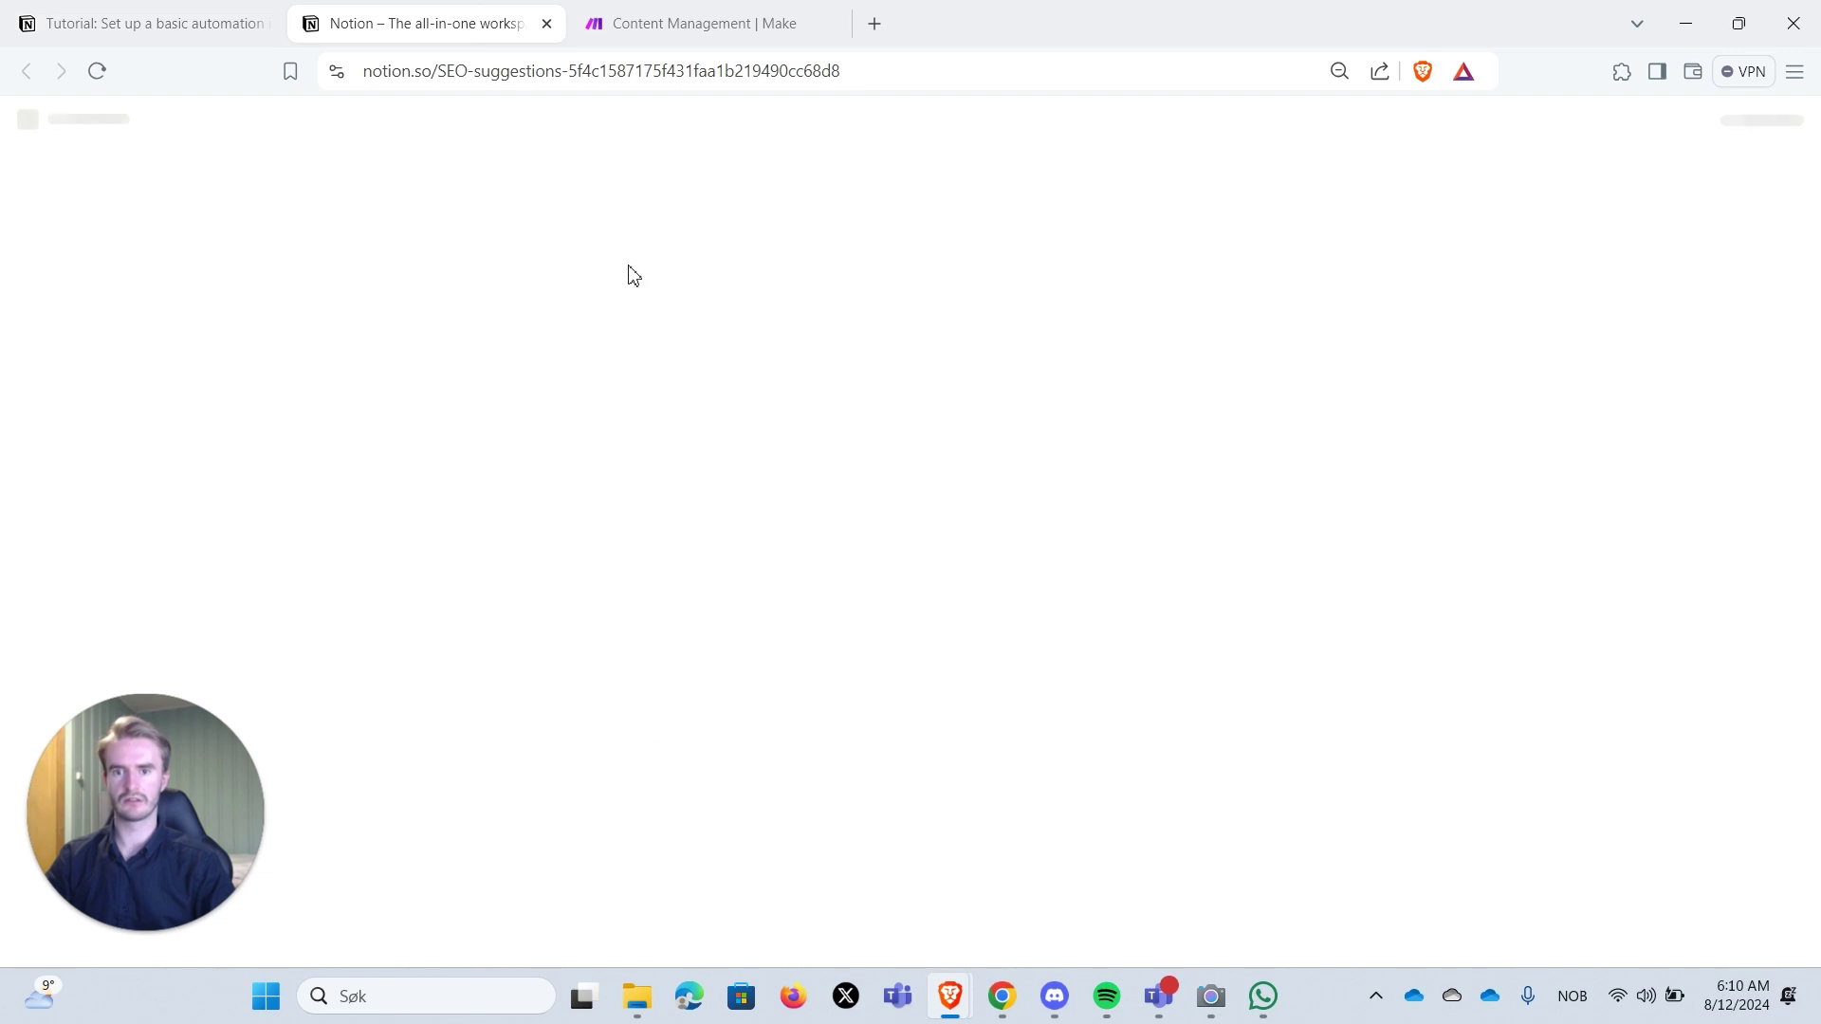
scroll(736, 357, "down", 1)
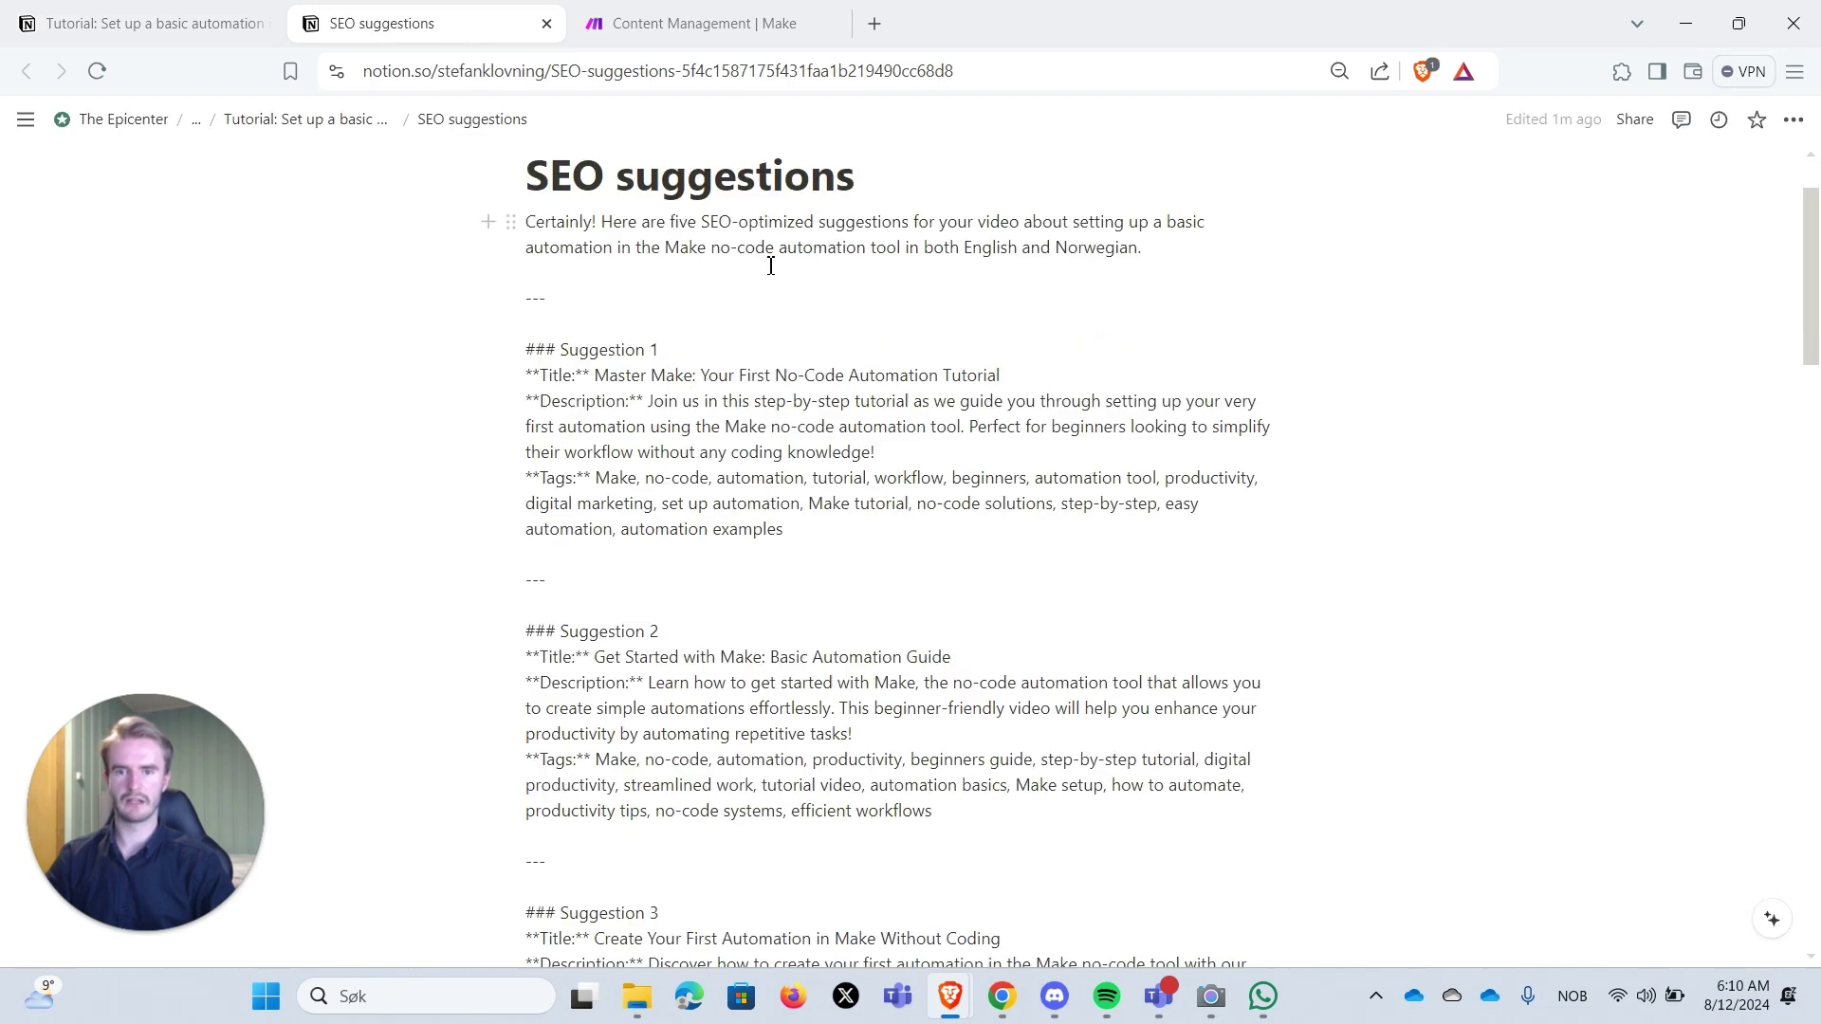
scroll(770, 263, "down", 1)
scroll(749, 312, "up", 1)
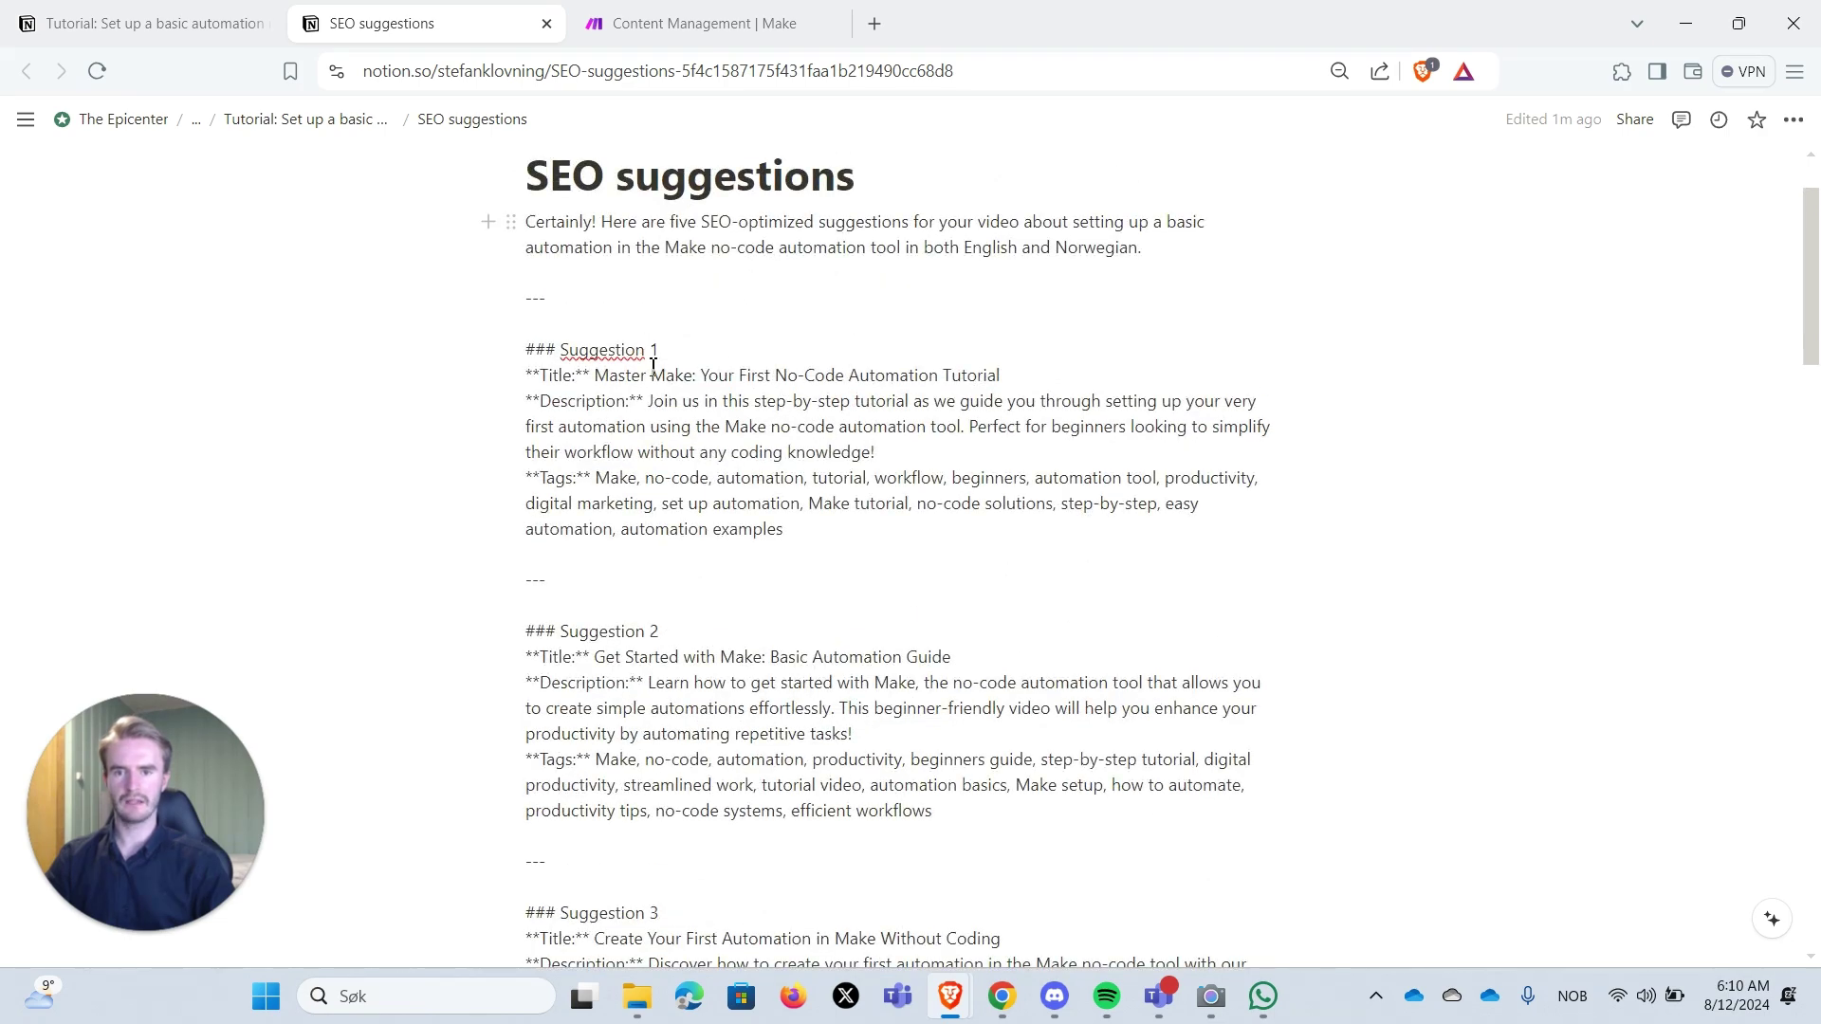
scroll(736, 337, "down", 8)
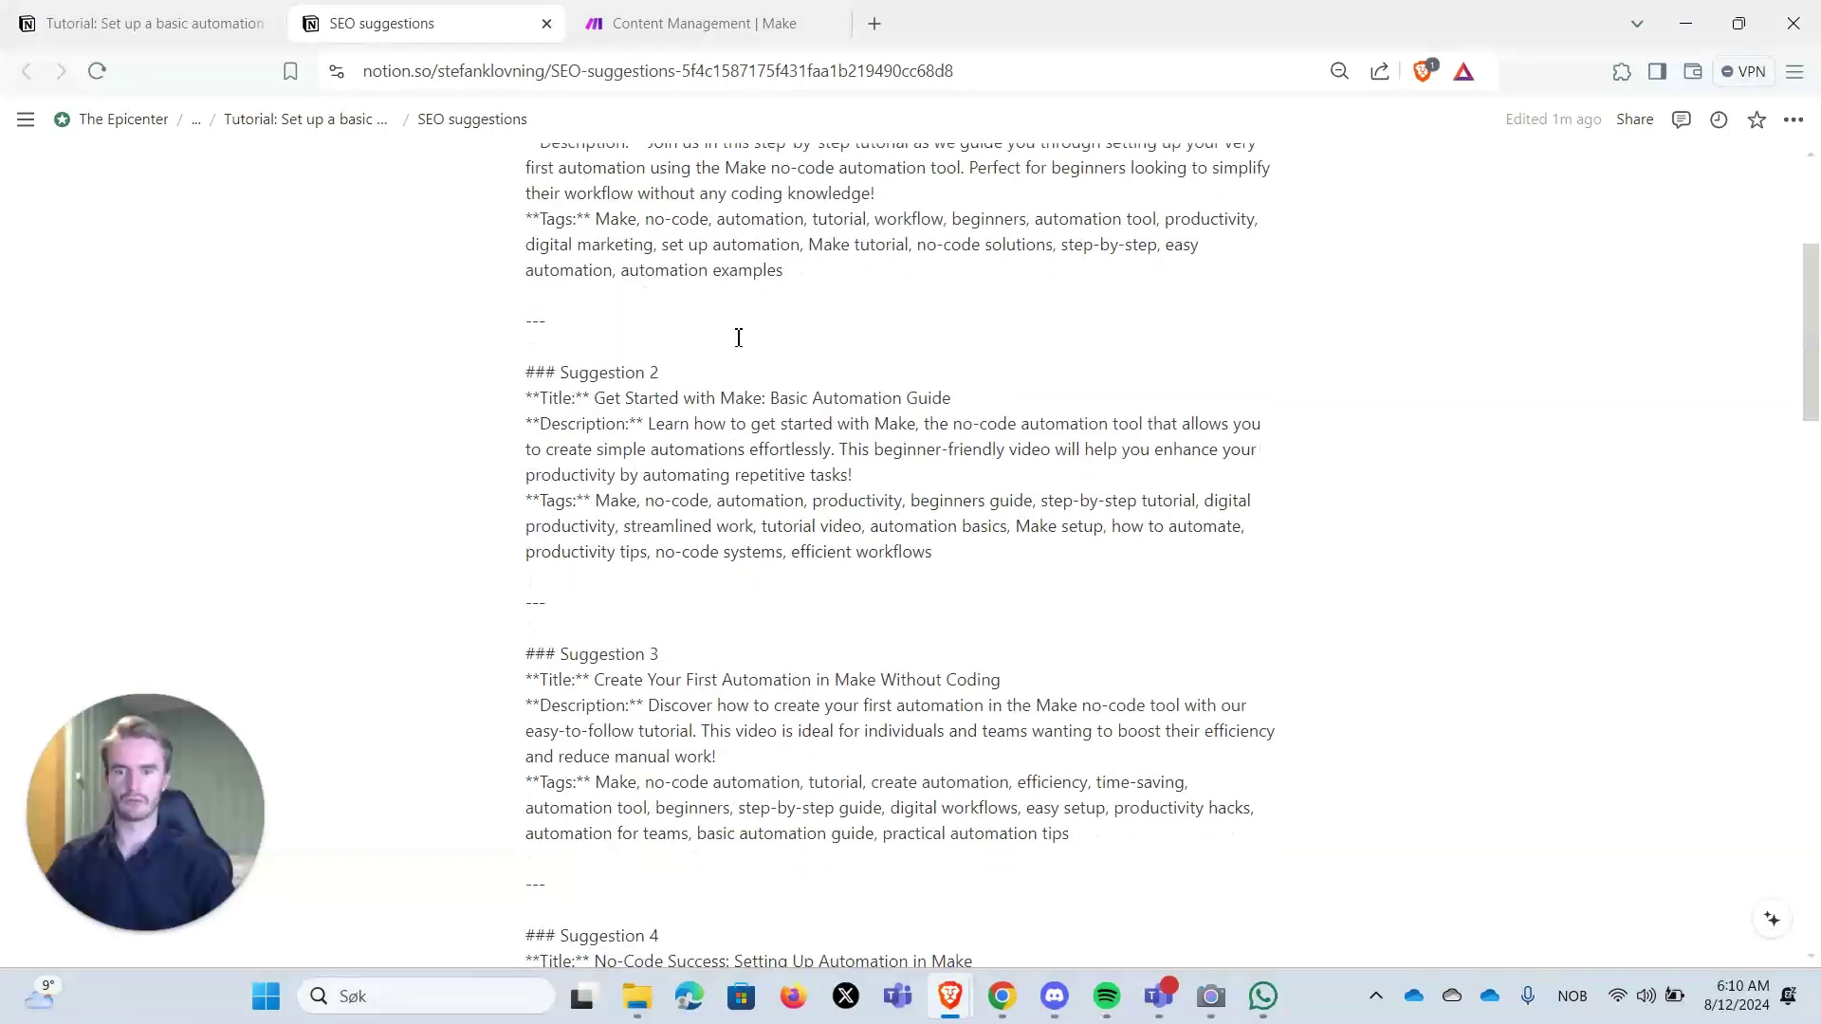
scroll(741, 331, "down", 3)
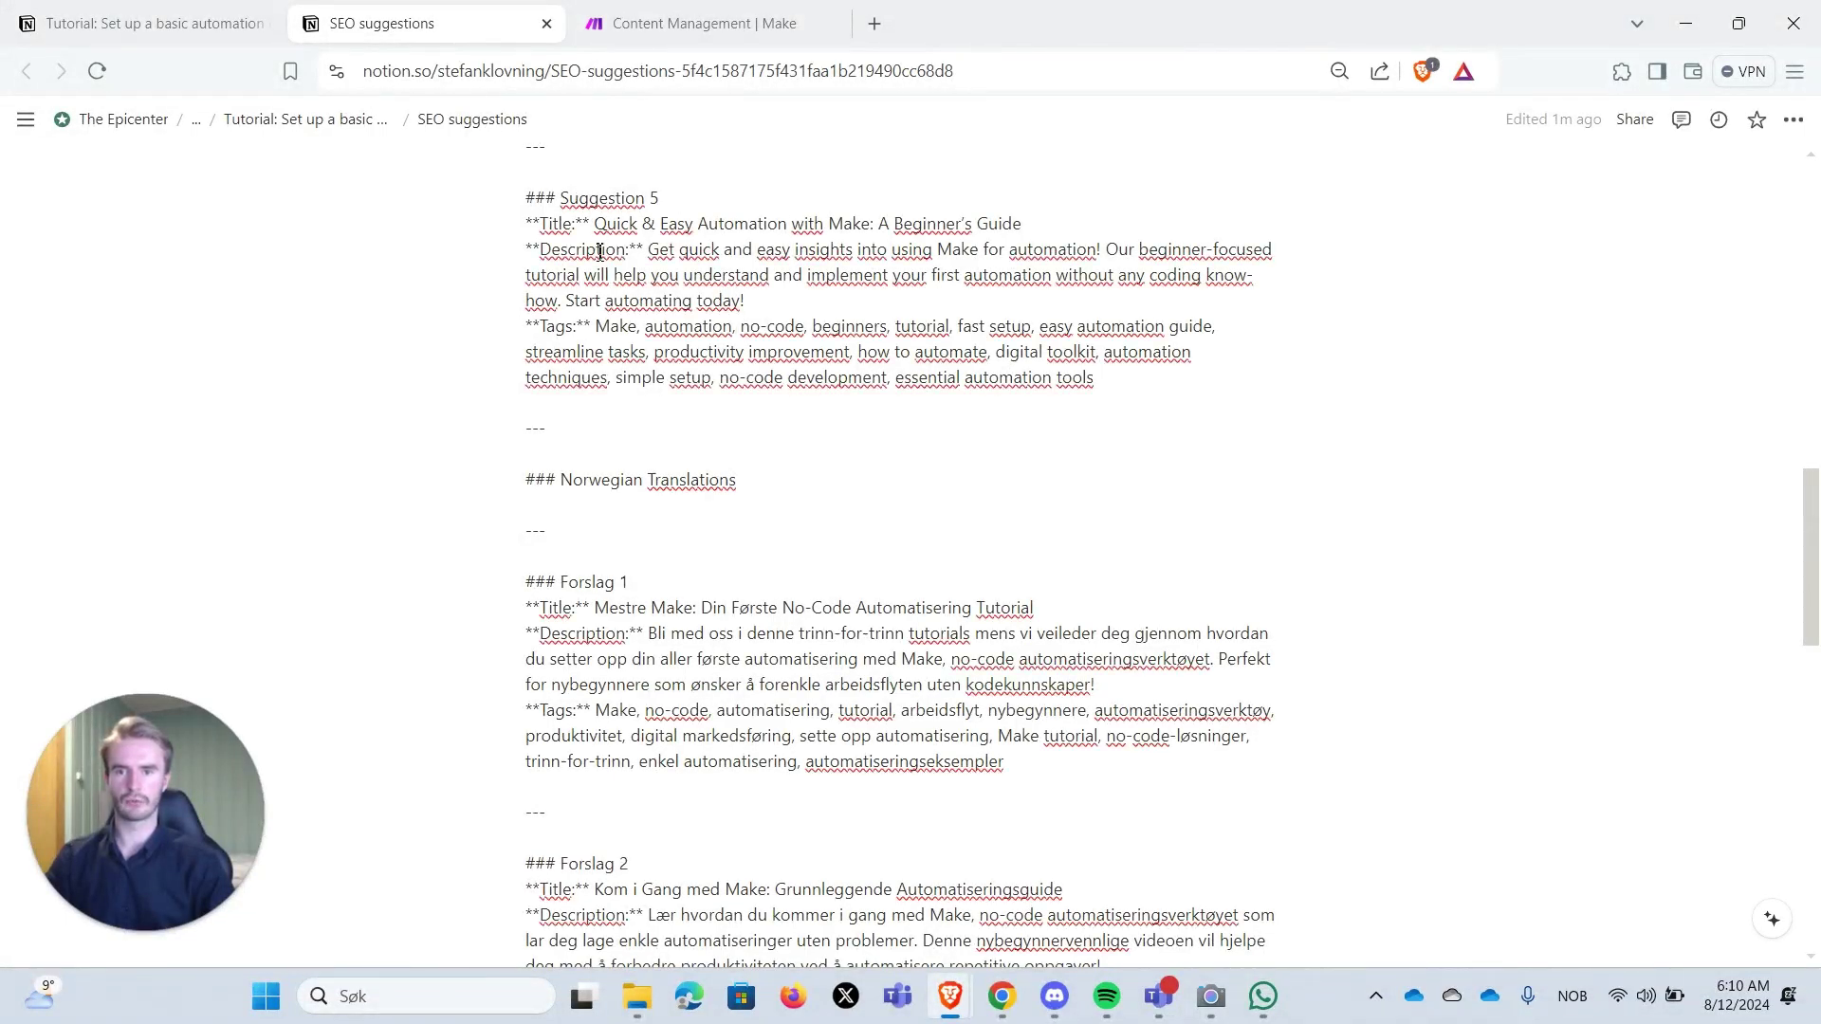
scroll(709, 360, "down", 3)
scroll(714, 322, "up", 1)
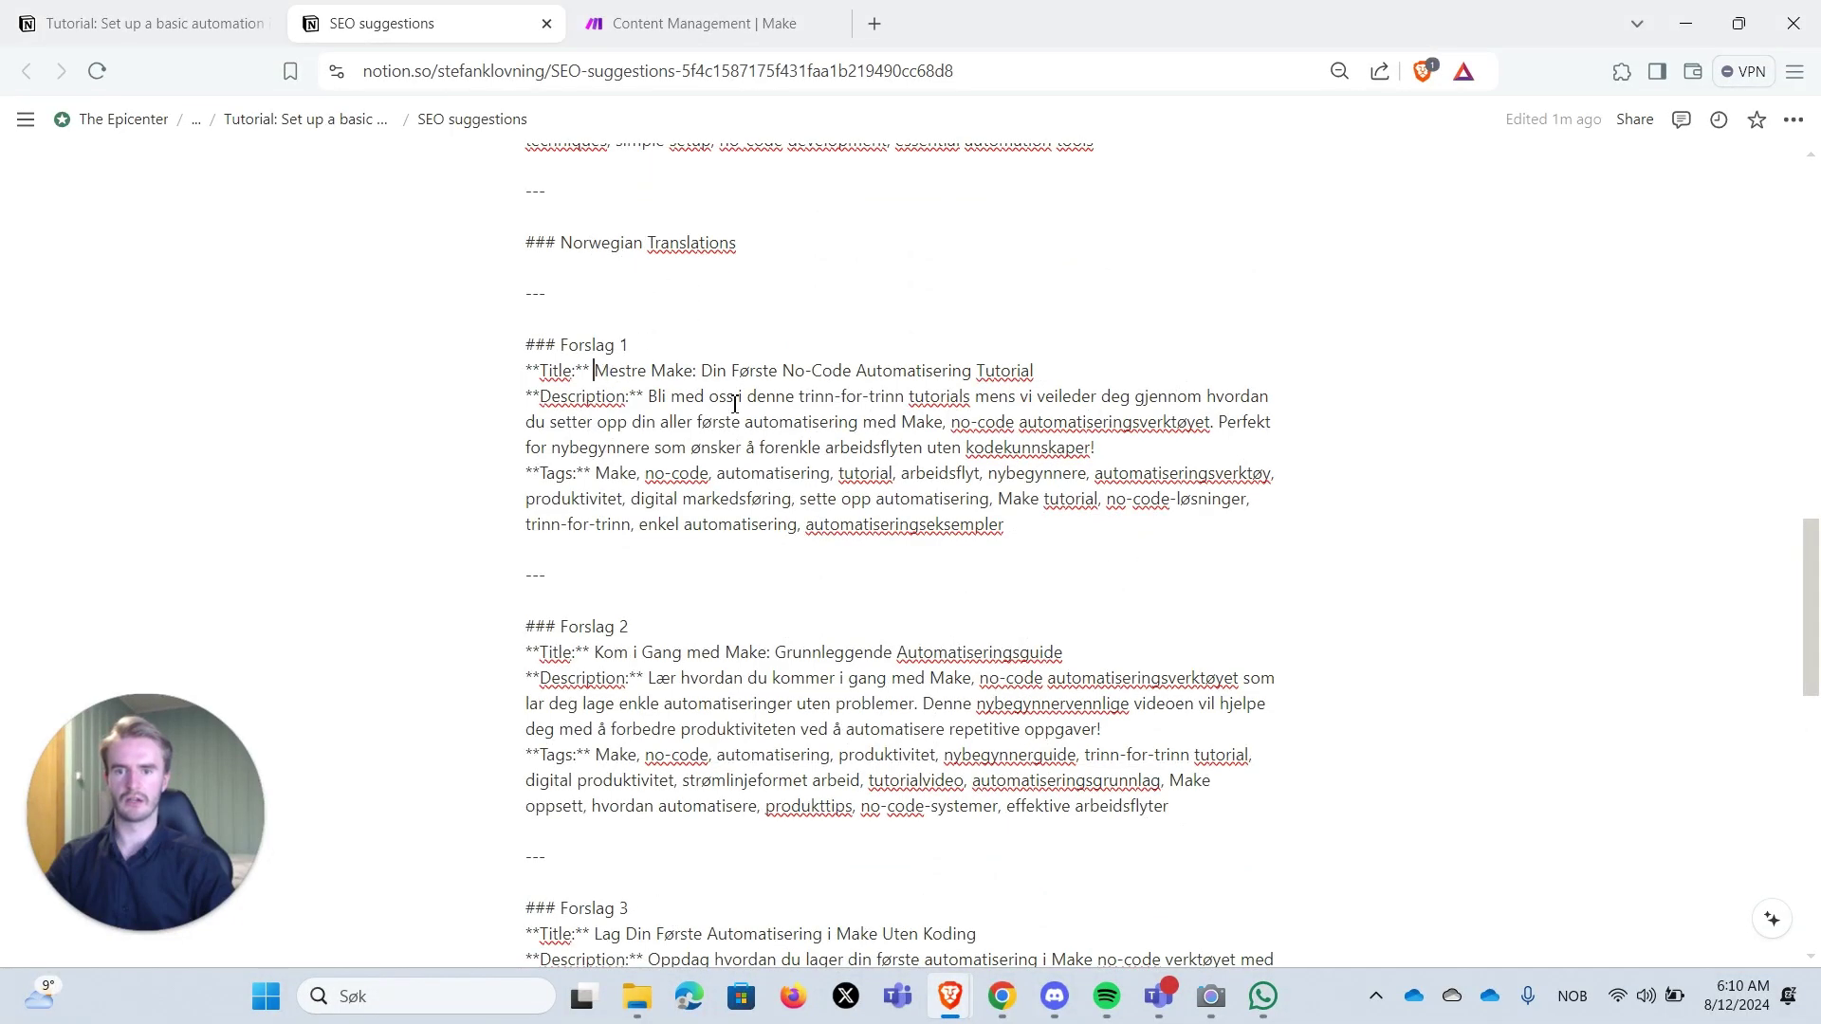
scroll(697, 396, "down", 10)
left_click(546, 23)
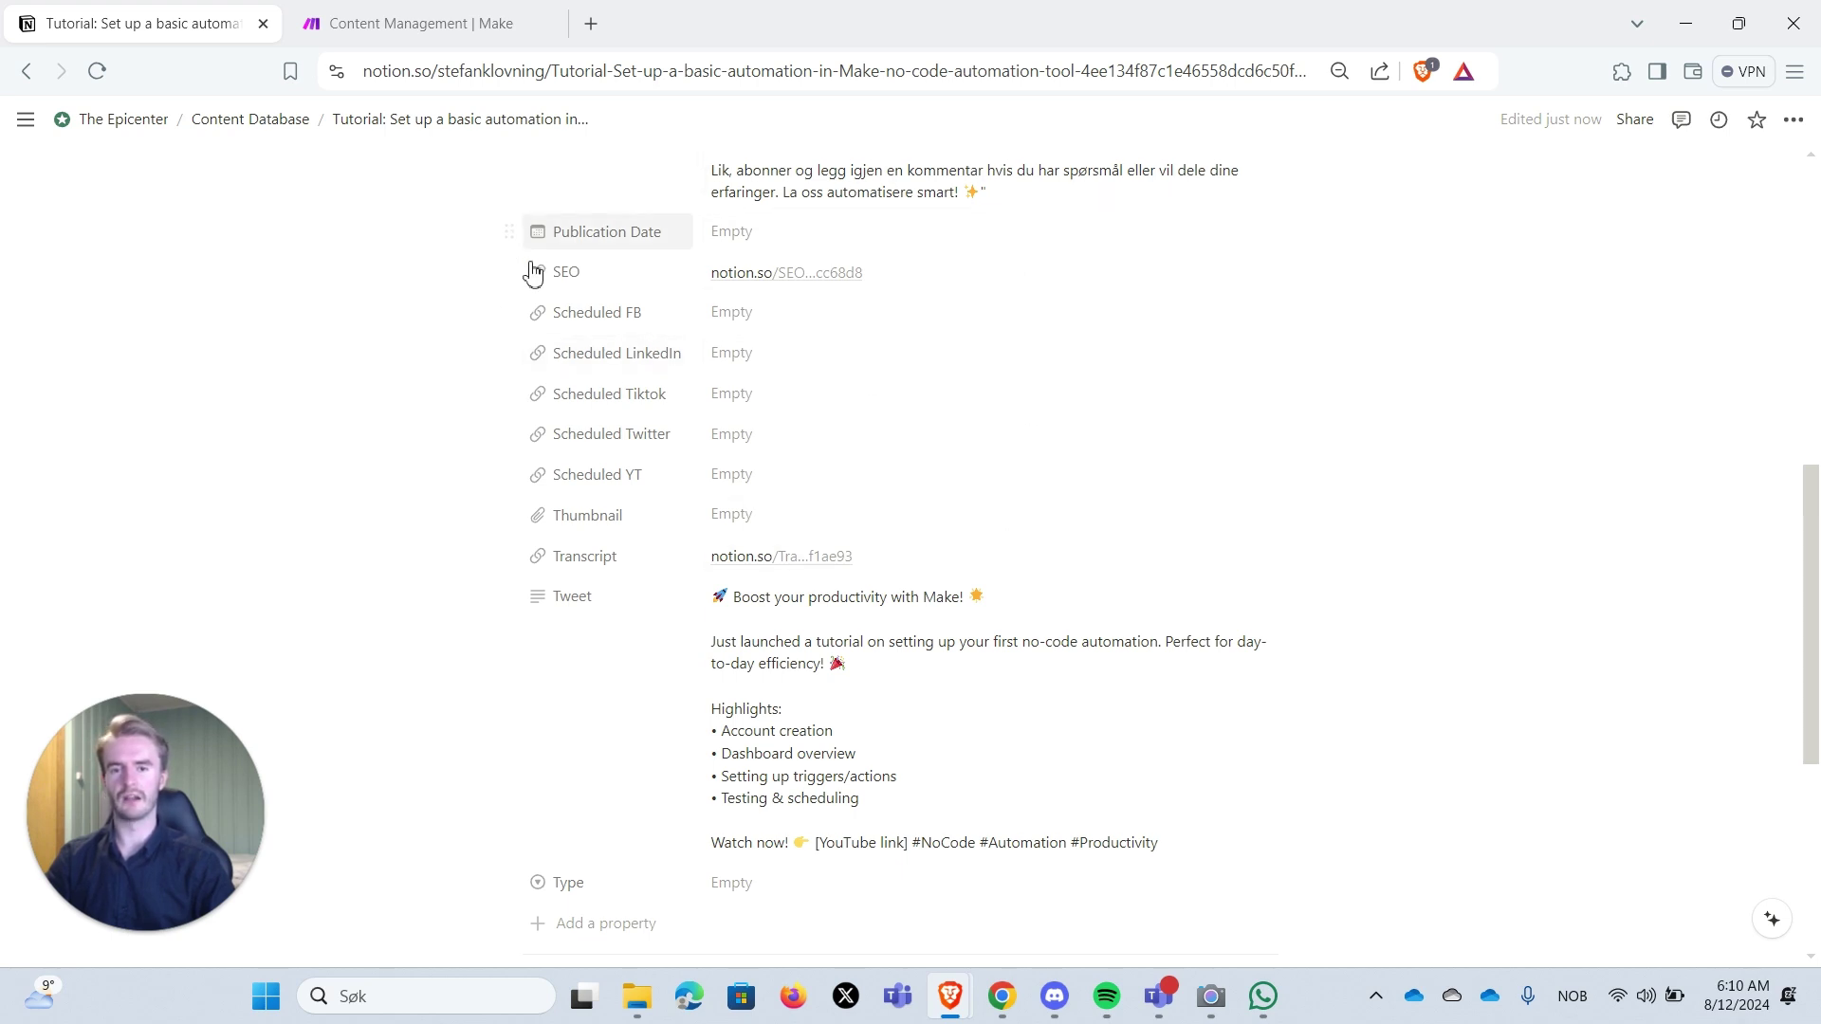
- Open the entry's linked Transcript page, place the cursor in its body, and close it
scroll(882, 395, "down", 1)
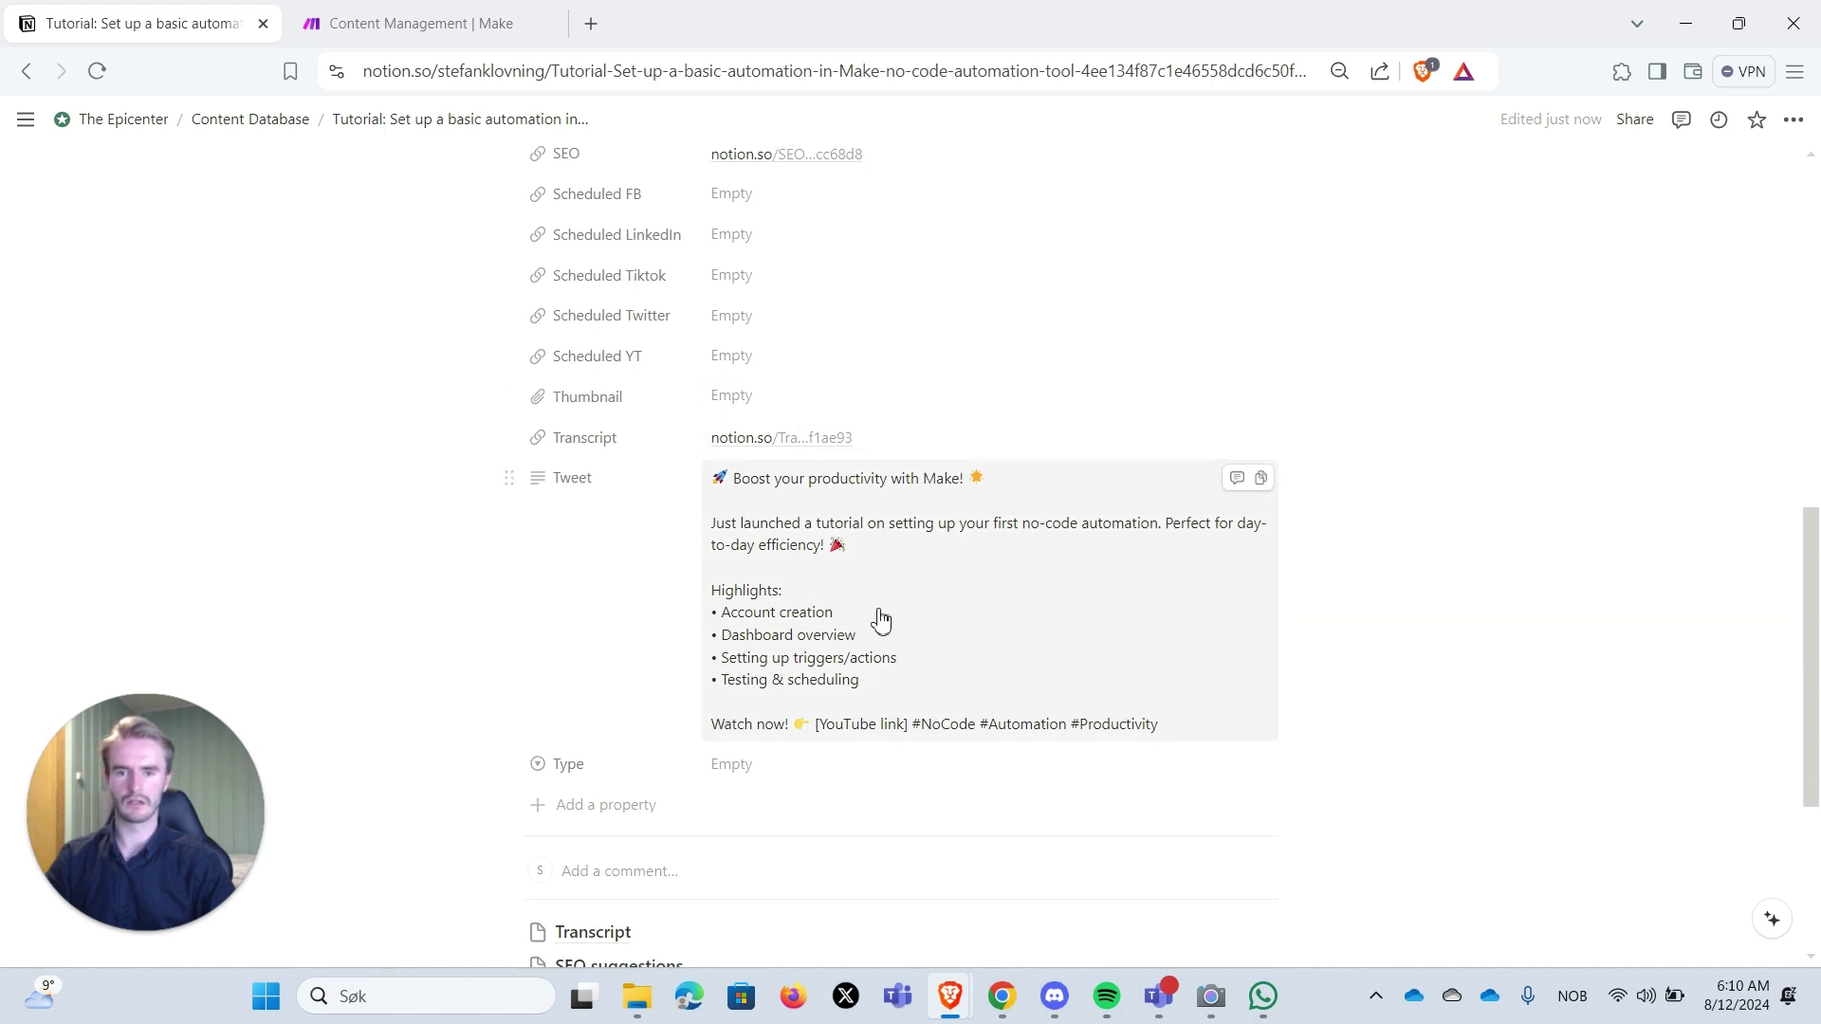
left_click(806, 443)
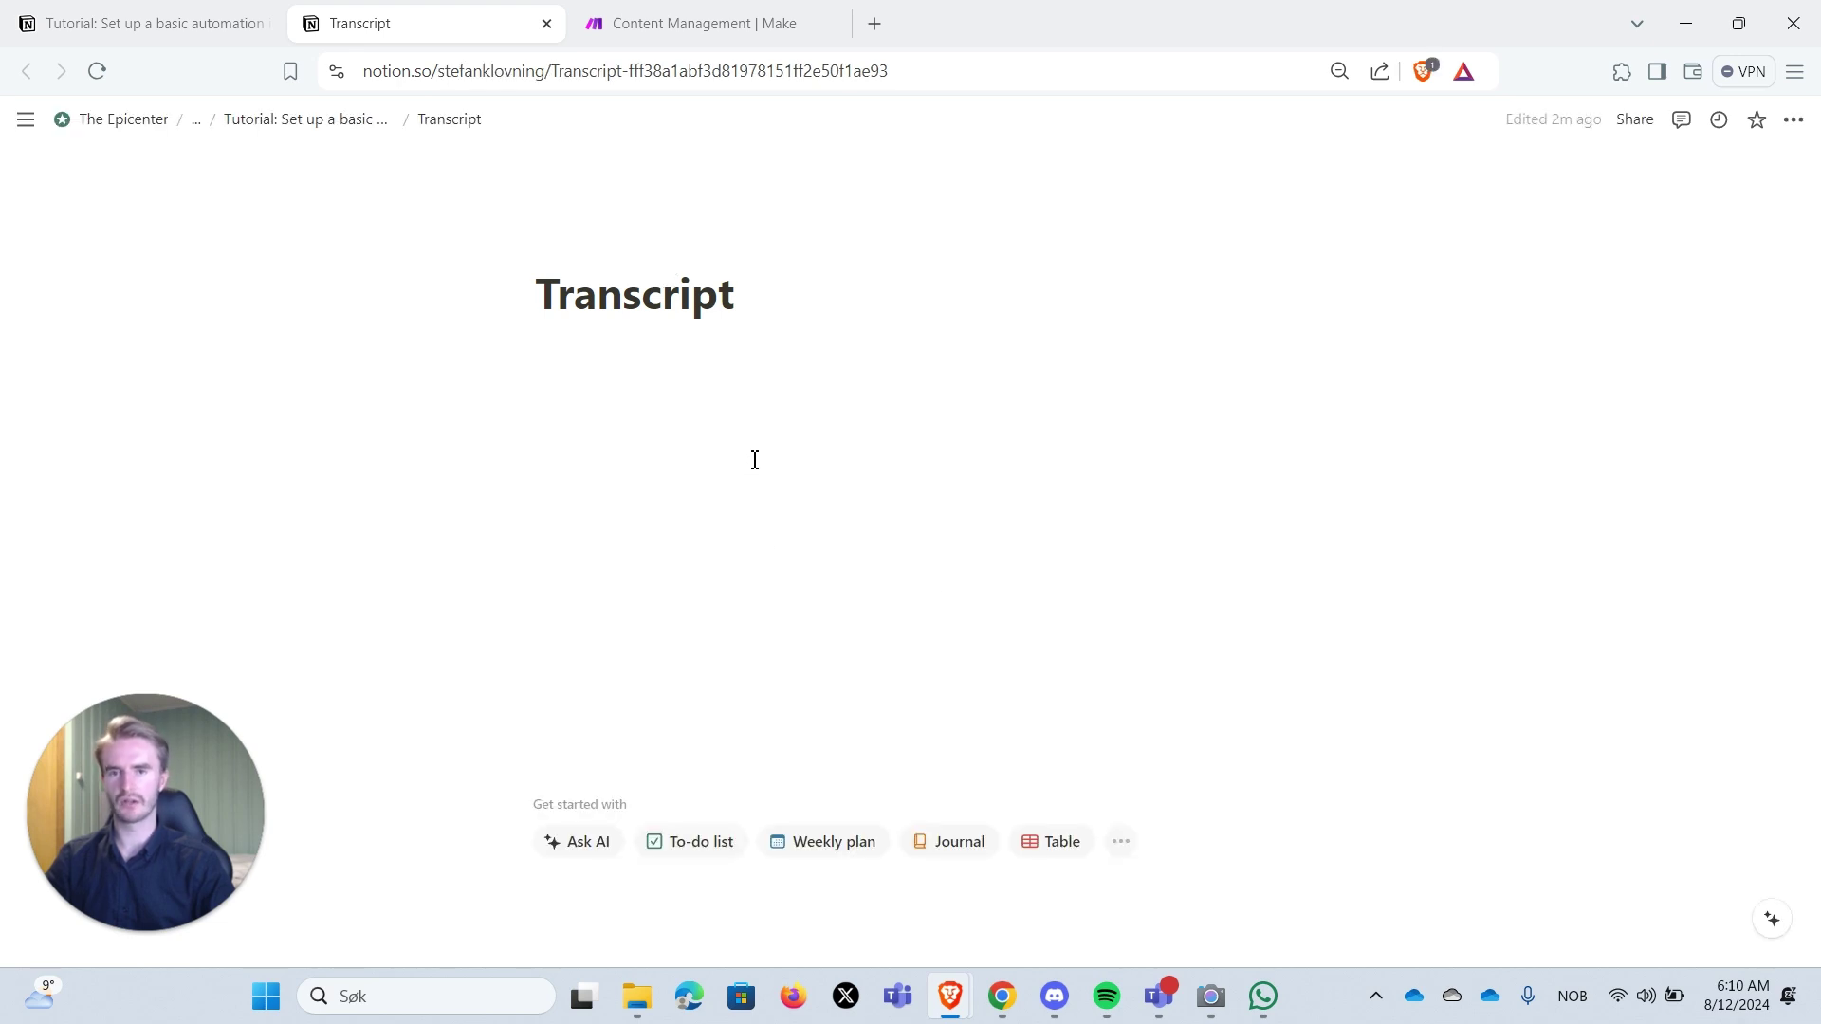
left_click(738, 362)
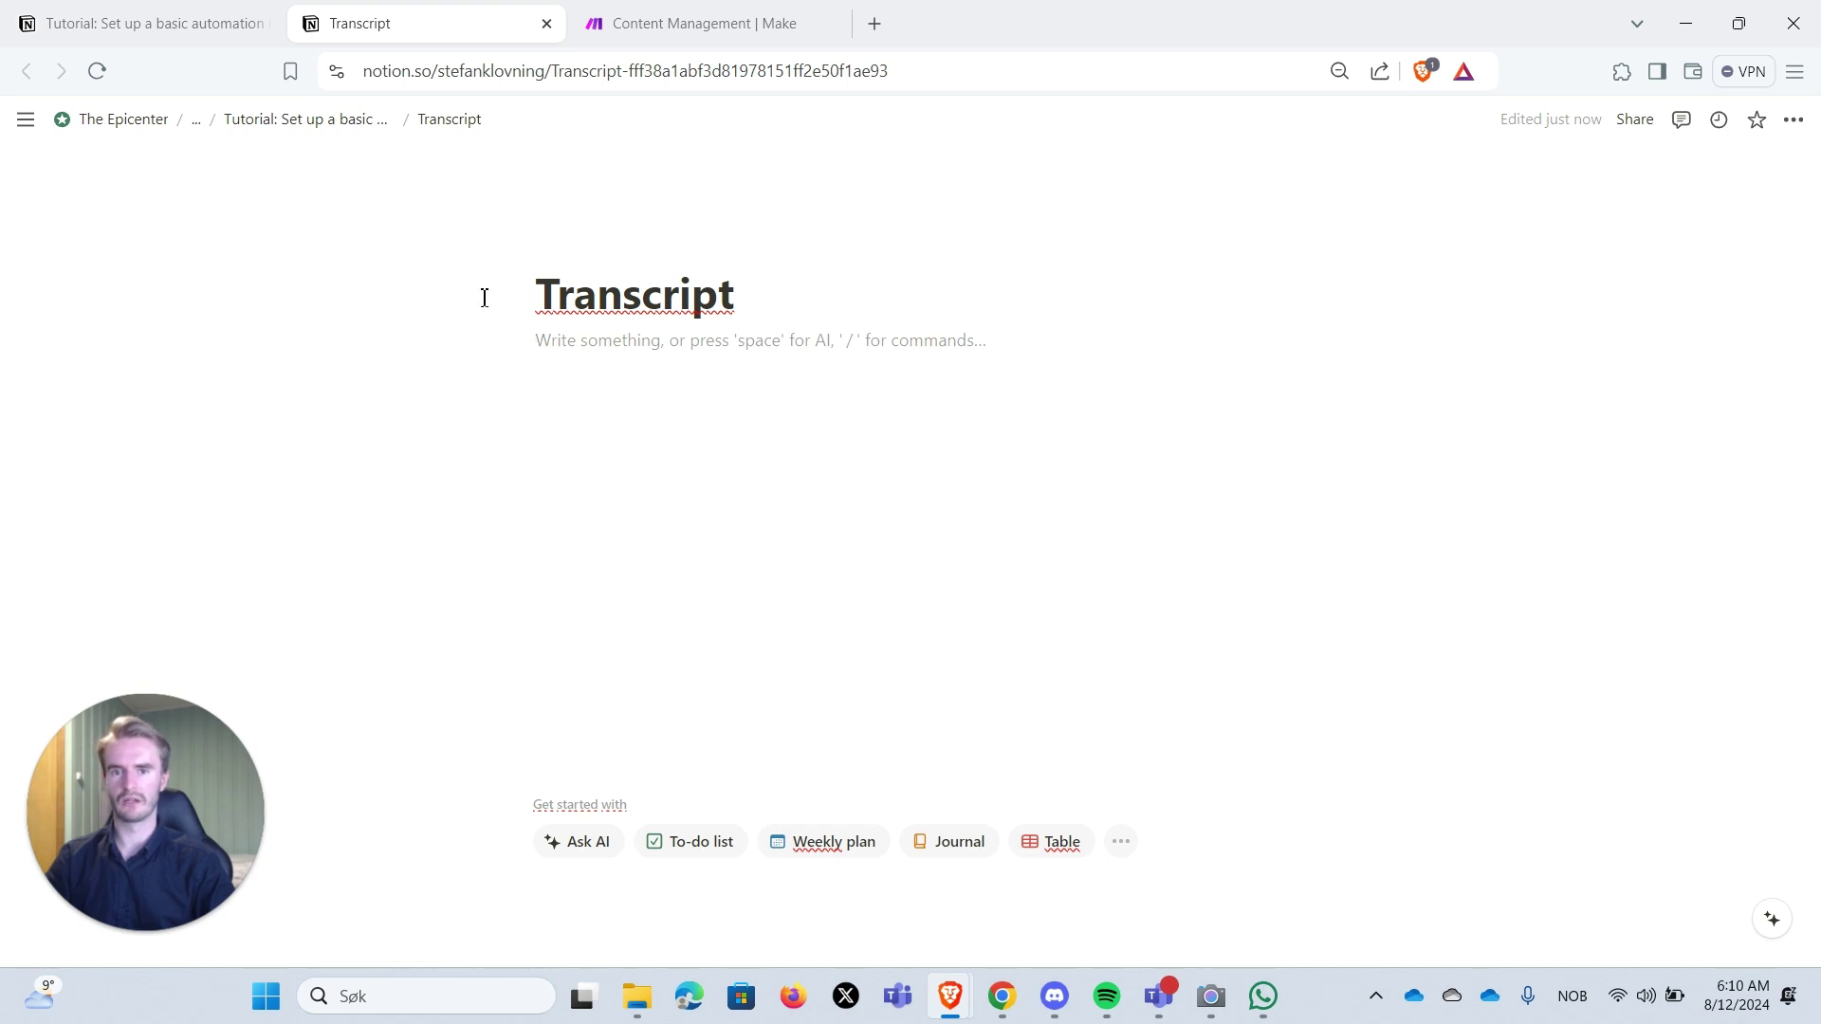
left_click(547, 23)
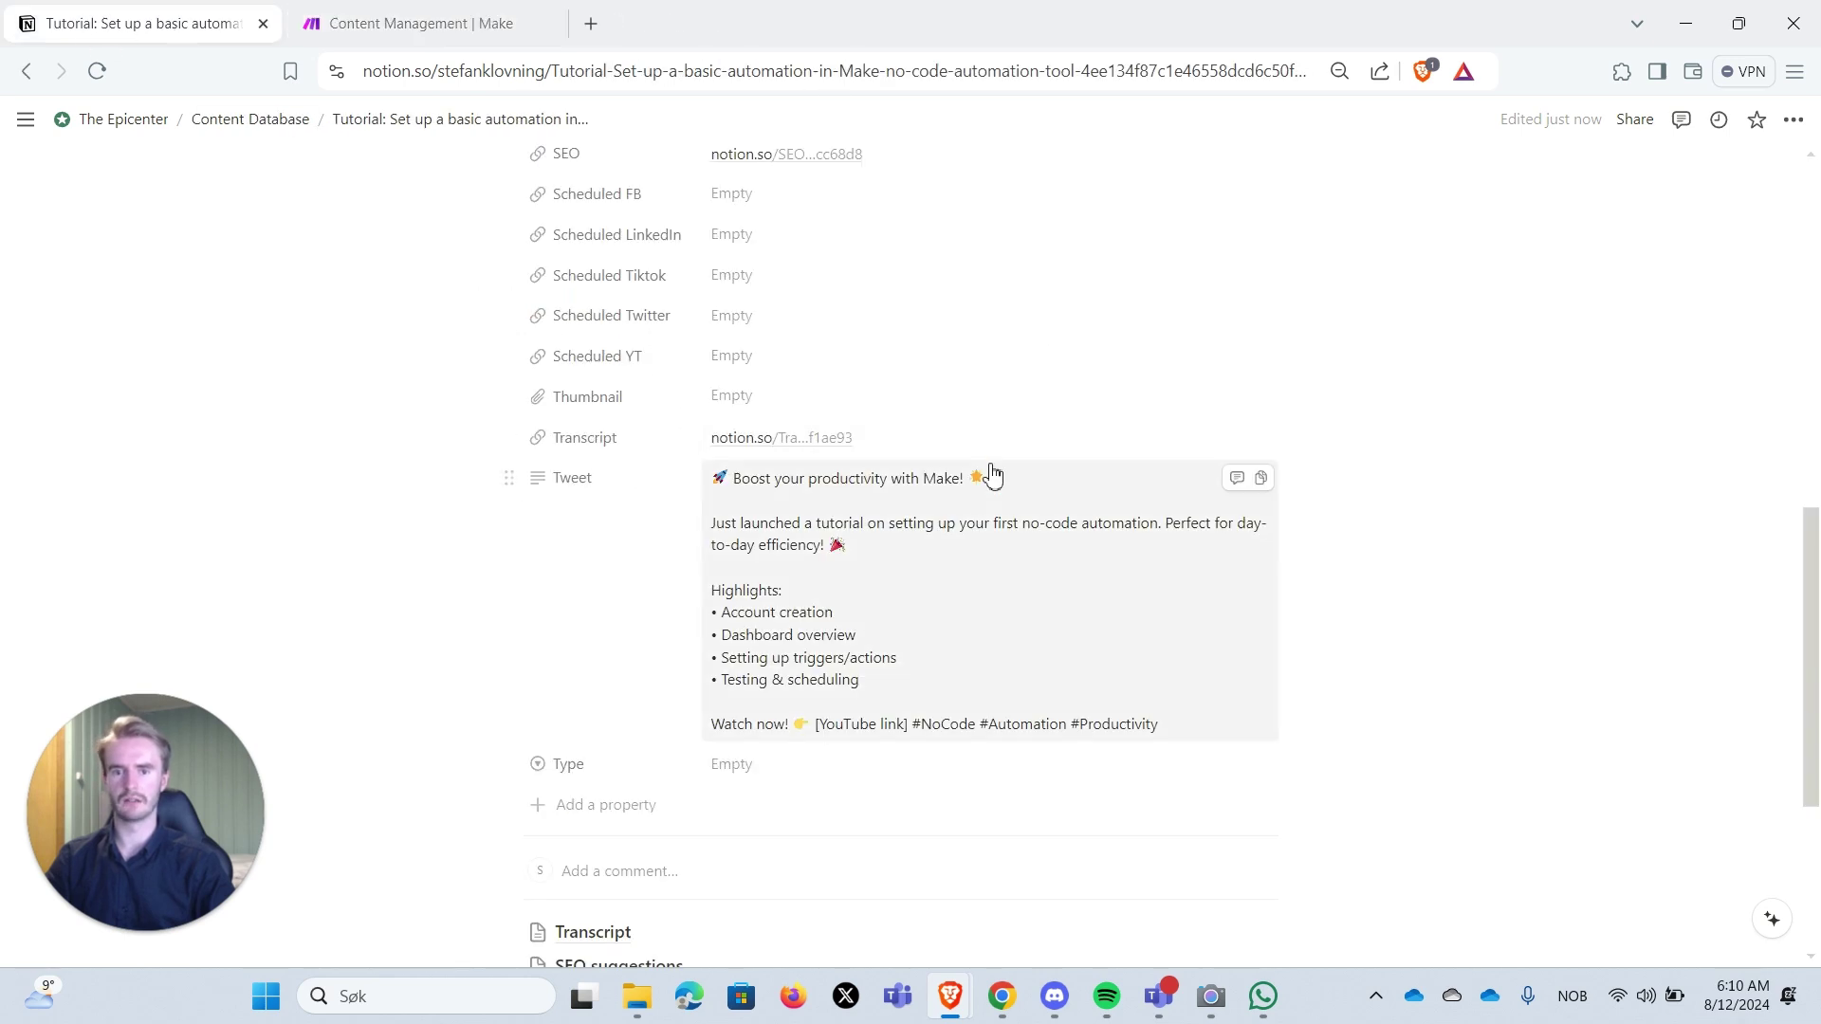
- Open the entry's Preparation Notes subpage and read through the critique and the improved video outline
scroll(726, 320, "down", 4)
mouse_move(588, 548)
left_click(664, 616)
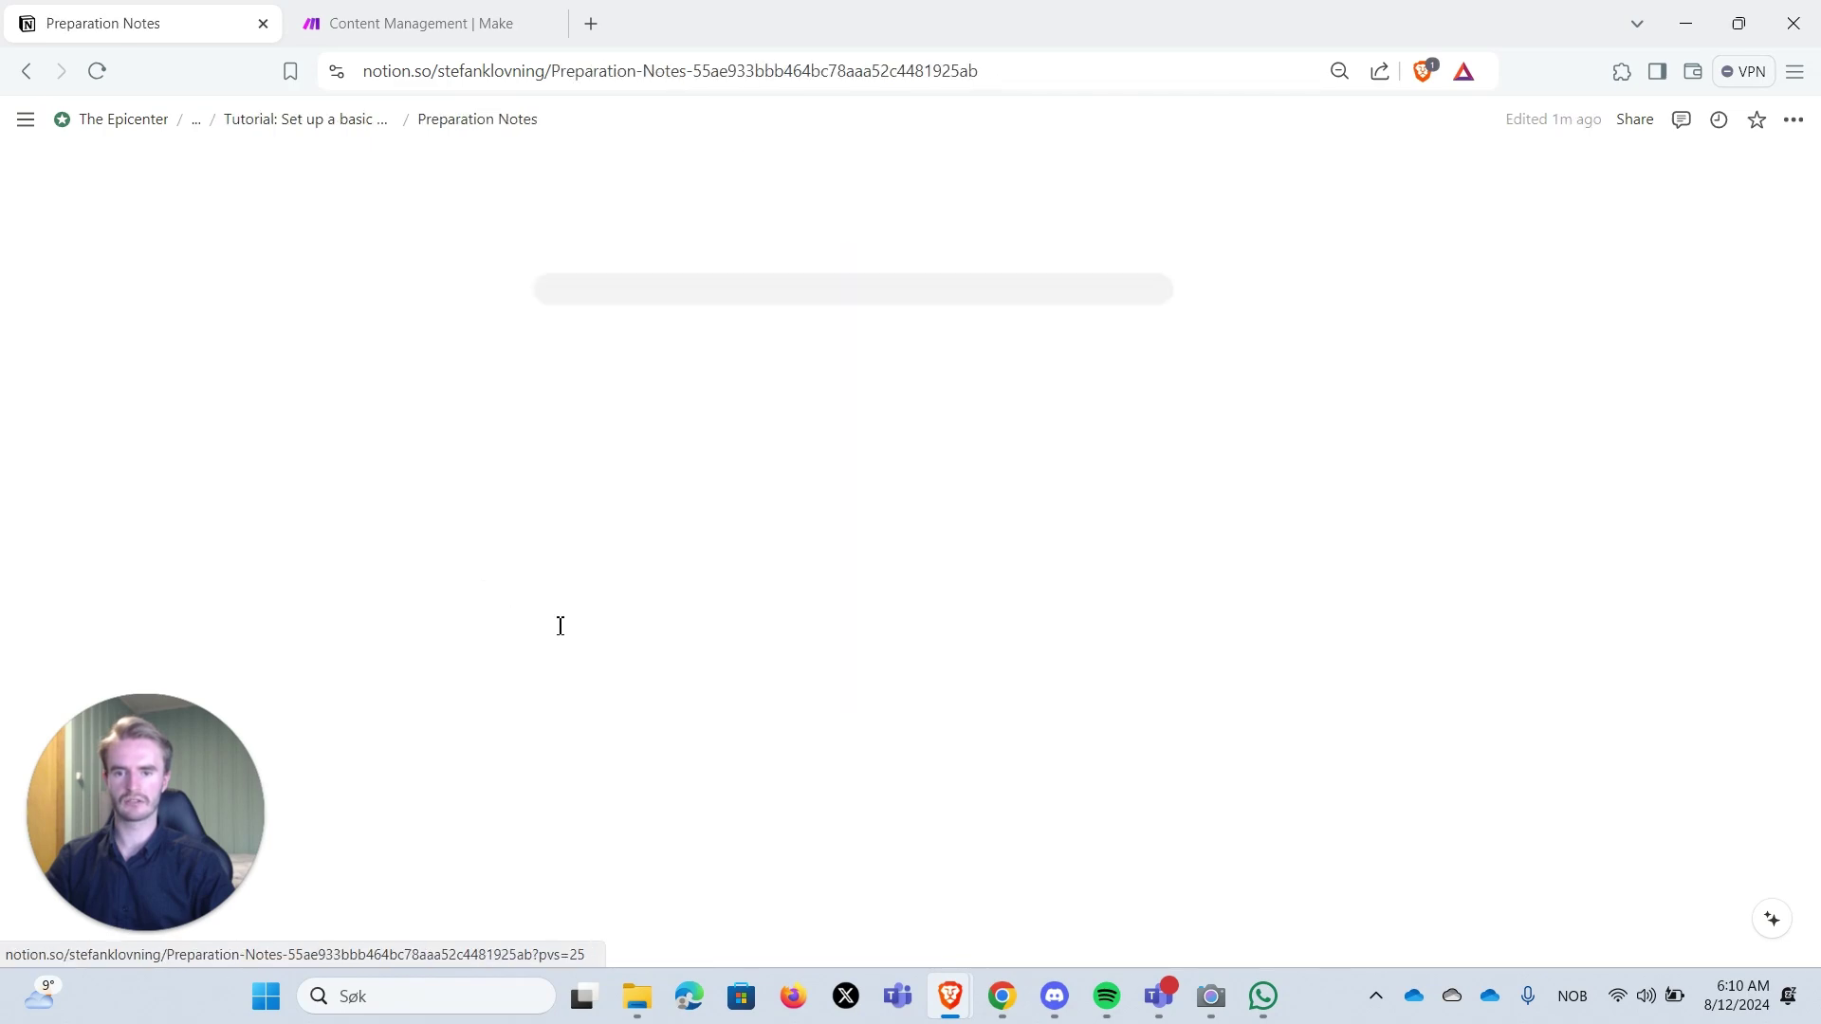
scroll(511, 362, "down", 1)
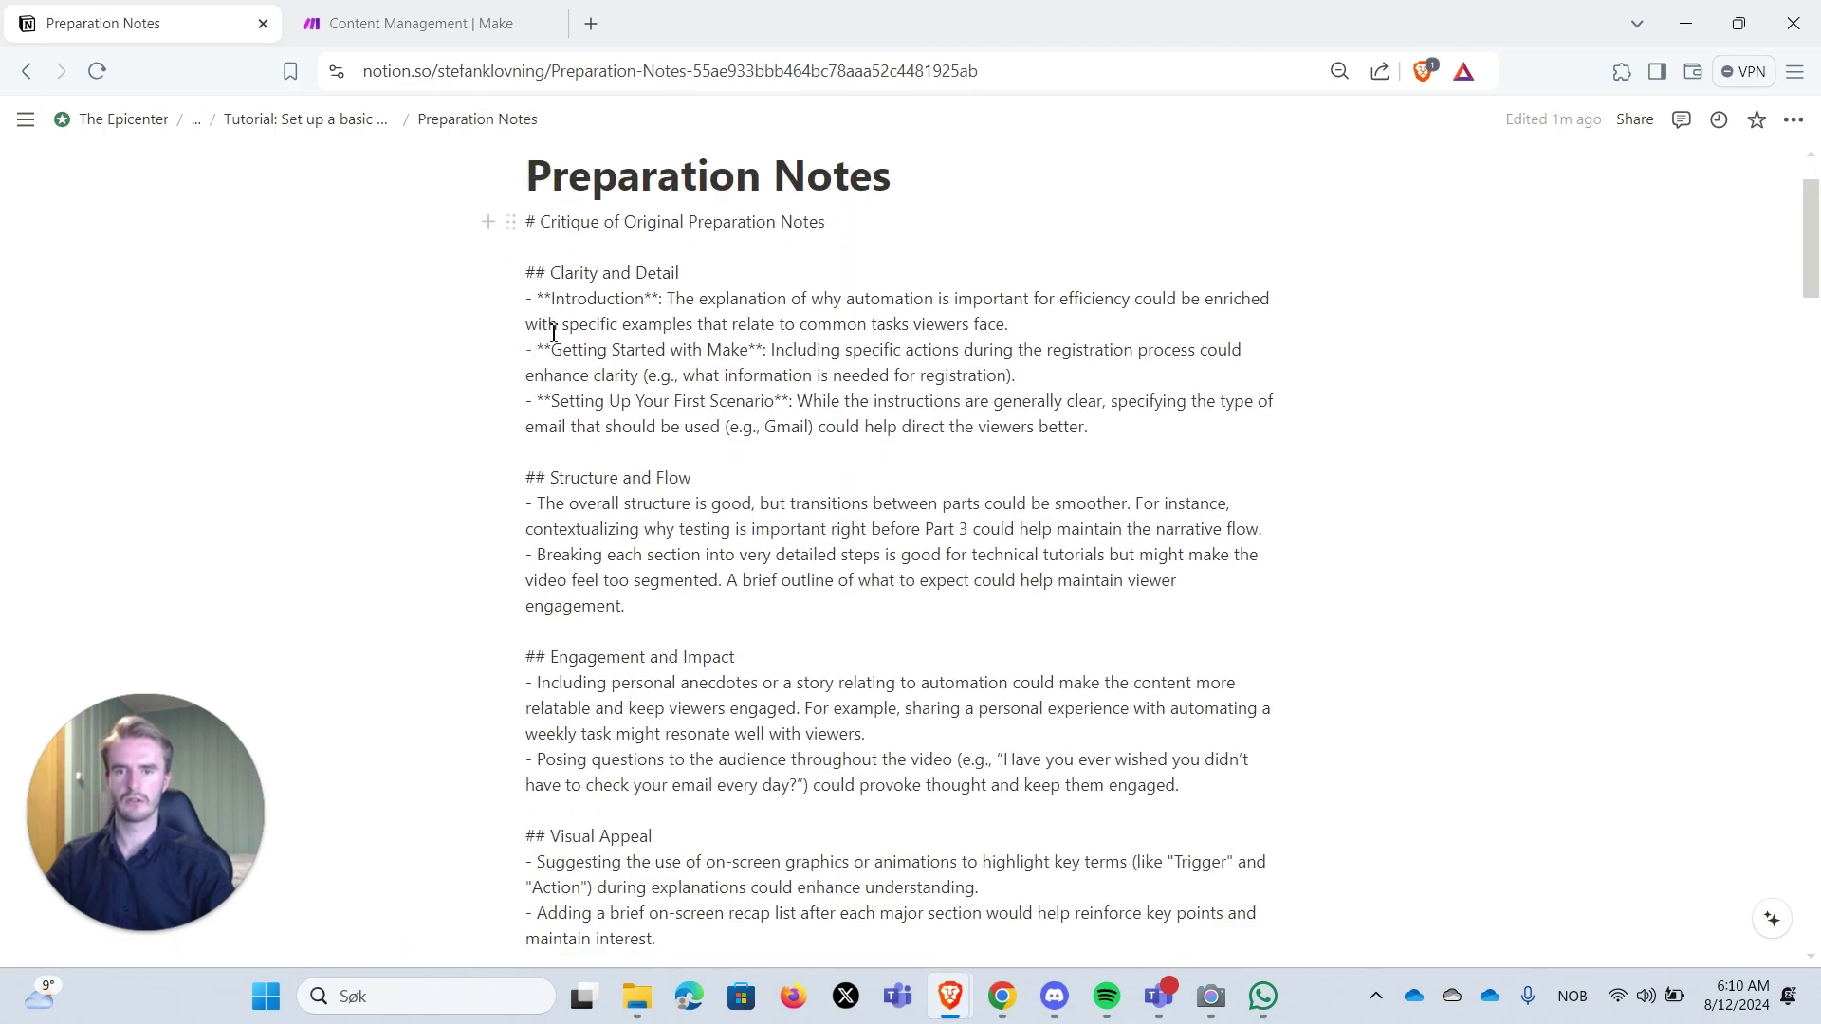
scroll(660, 193, "down", 1)
scroll(649, 195, "up", 1)
scroll(532, 197, "down", 6)
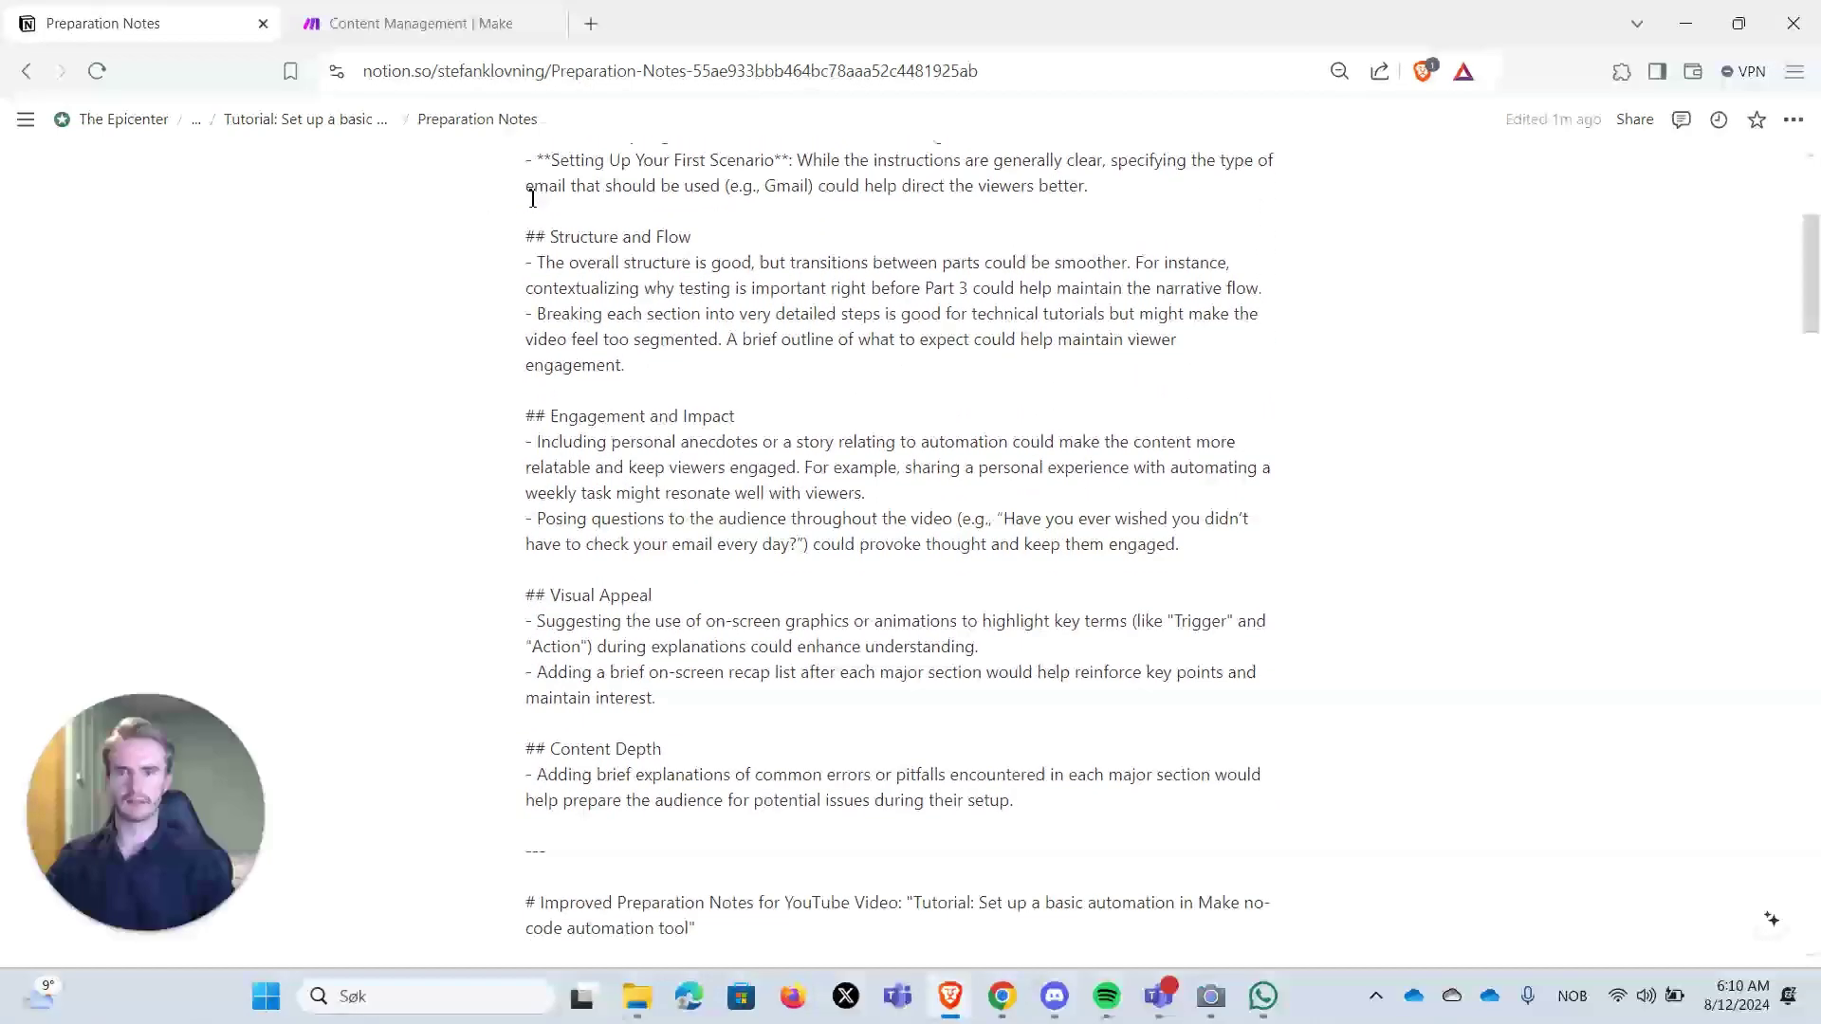
scroll(551, 207, "down", 4)
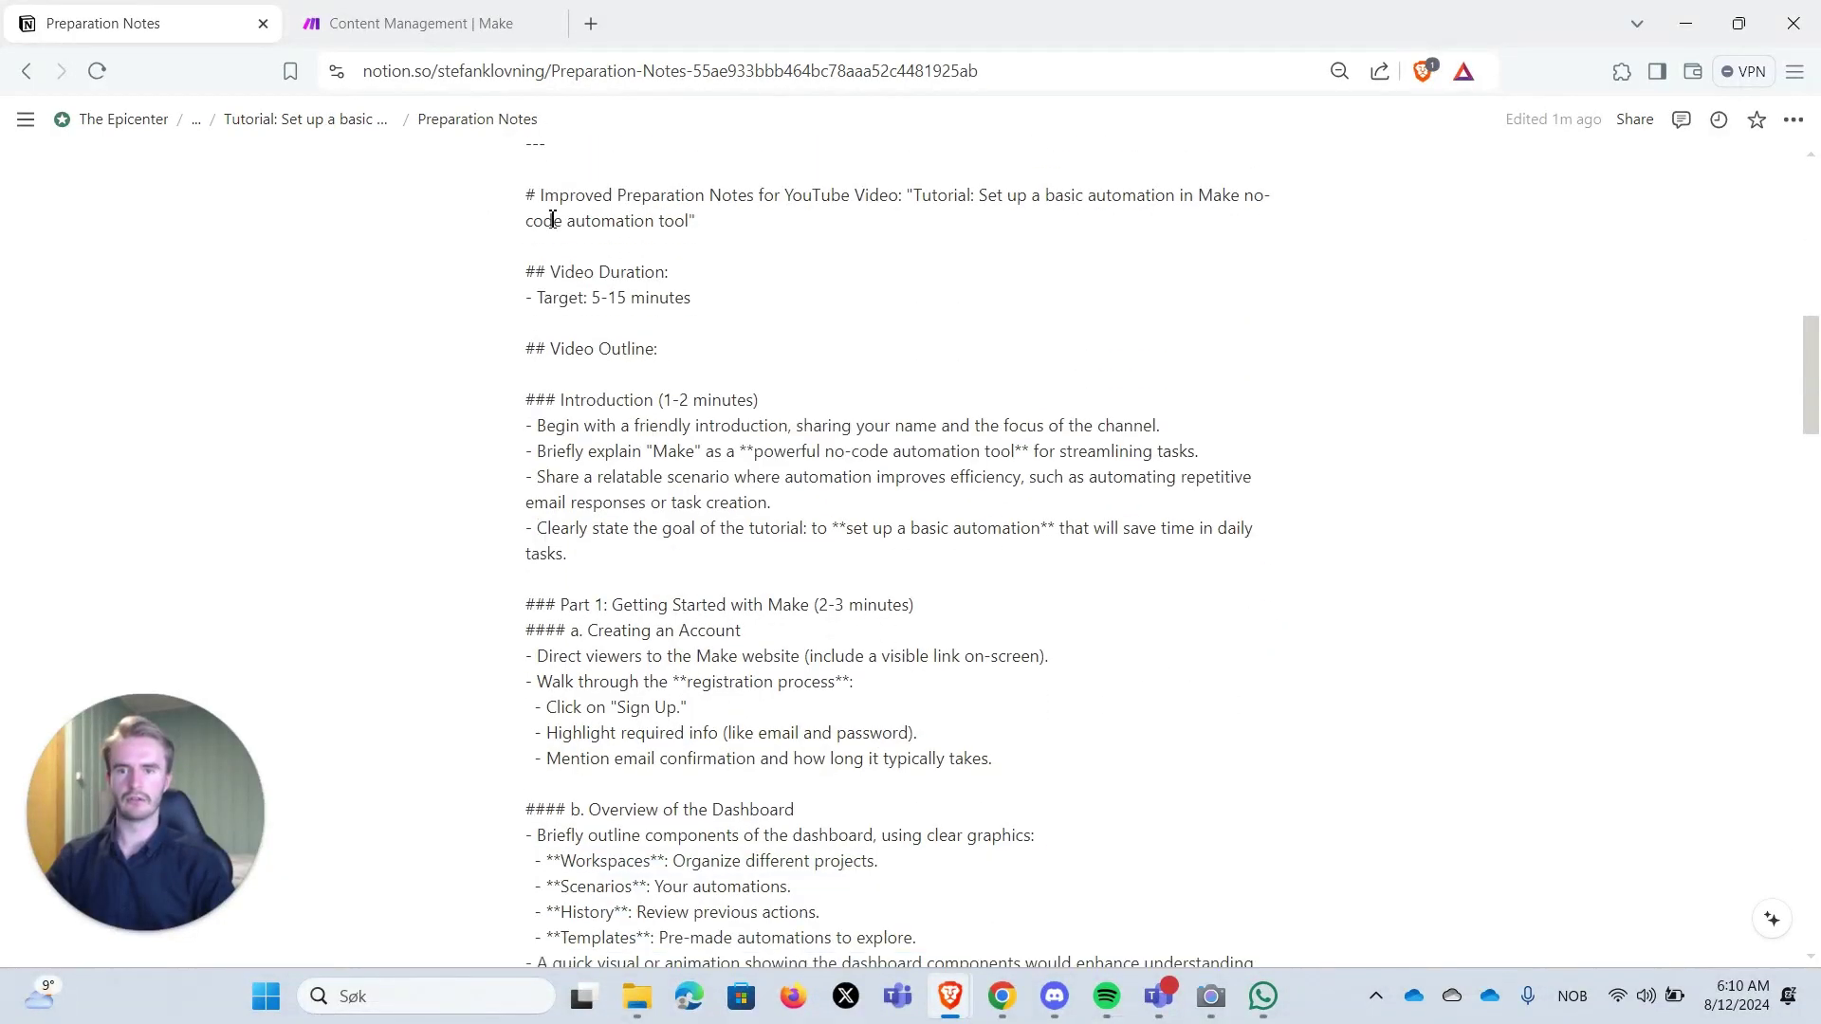
scroll(451, 313, "up", 2)
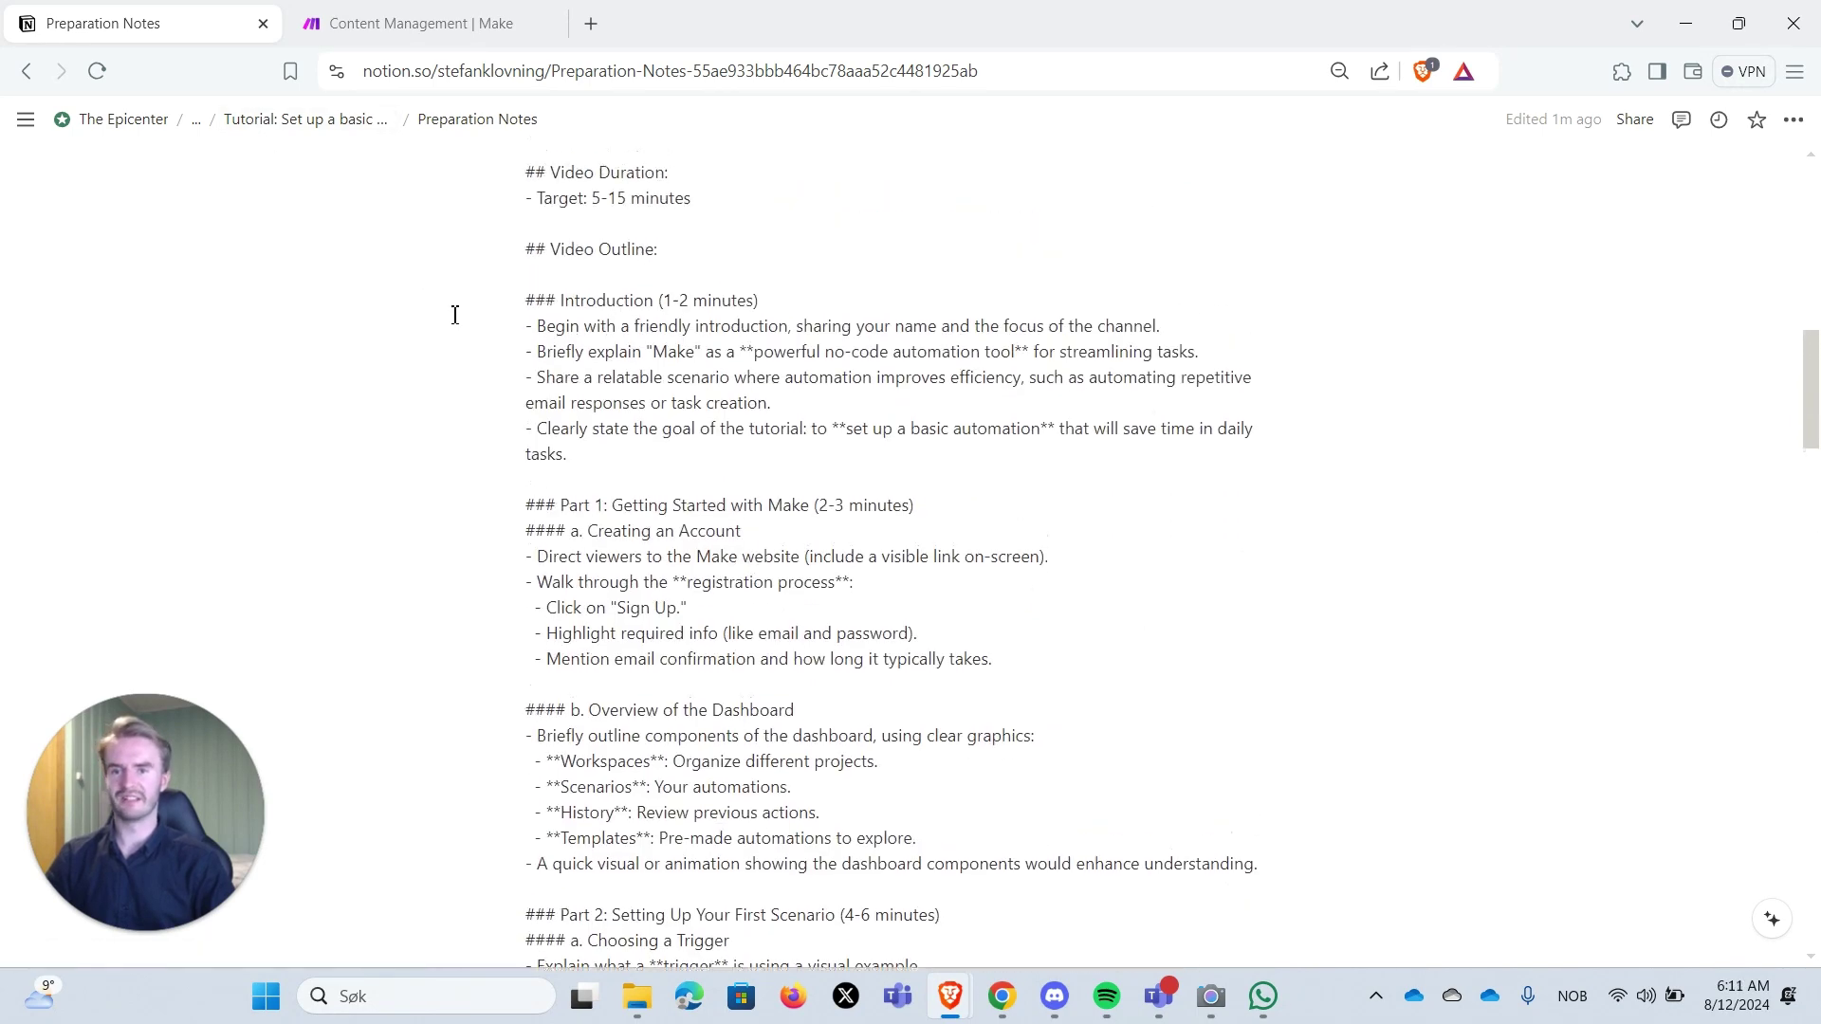
- Review the Content Management scenario in Make, open the scenarios list in a separate tab, and return to the scenario
left_click(404, 38)
scroll(373, 317, "up", 1)
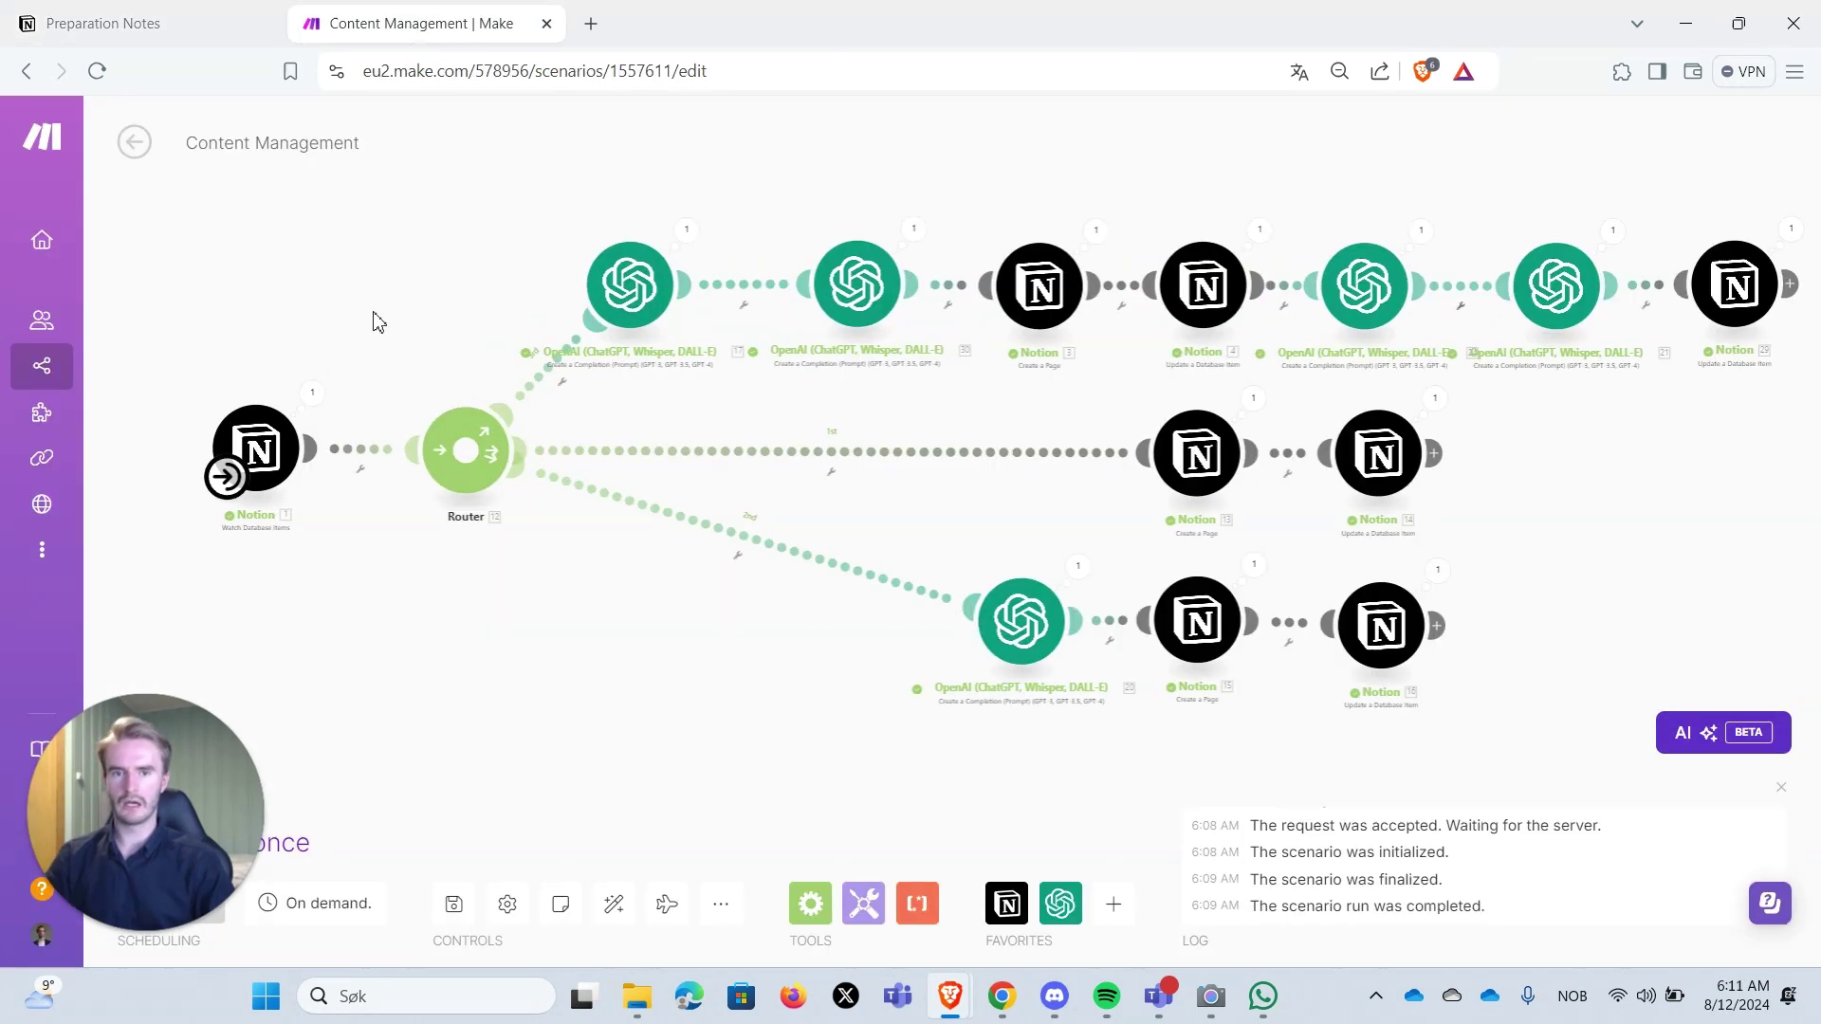
scroll(409, 275, "up", 1)
scroll(420, 268, "down", 2)
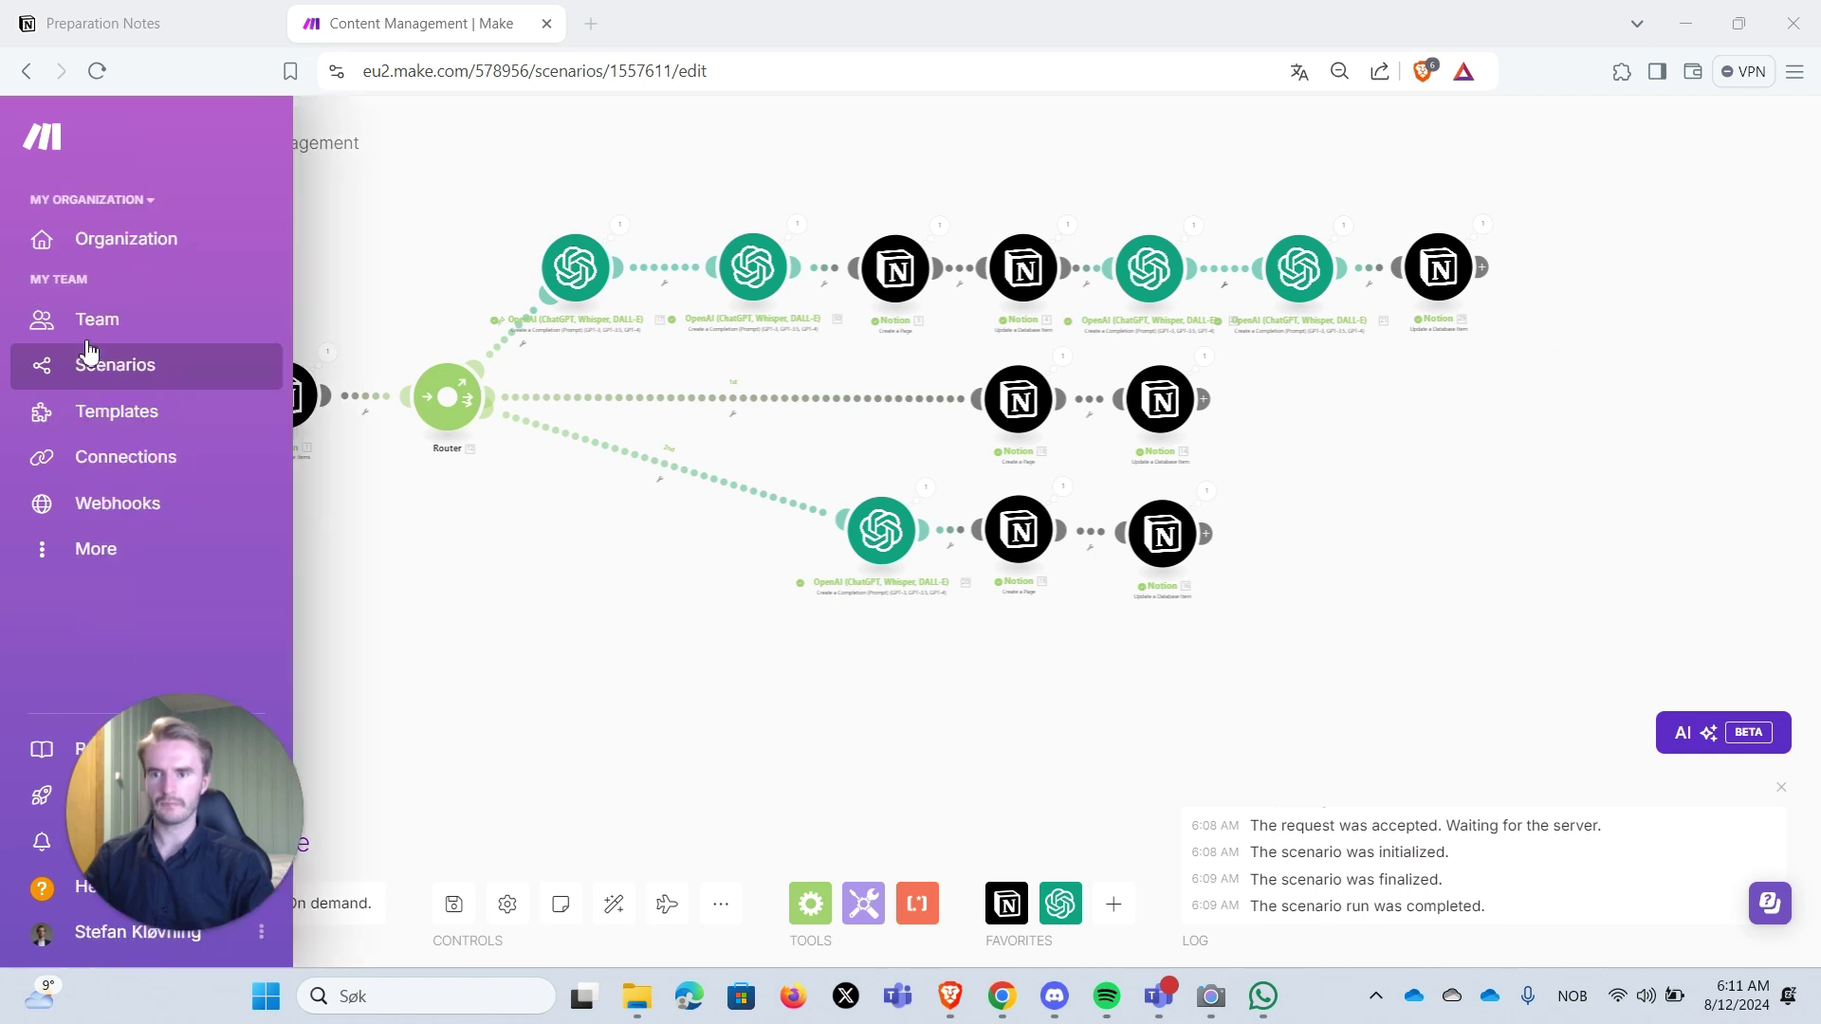
middle_click(86, 367)
left_click(687, 26)
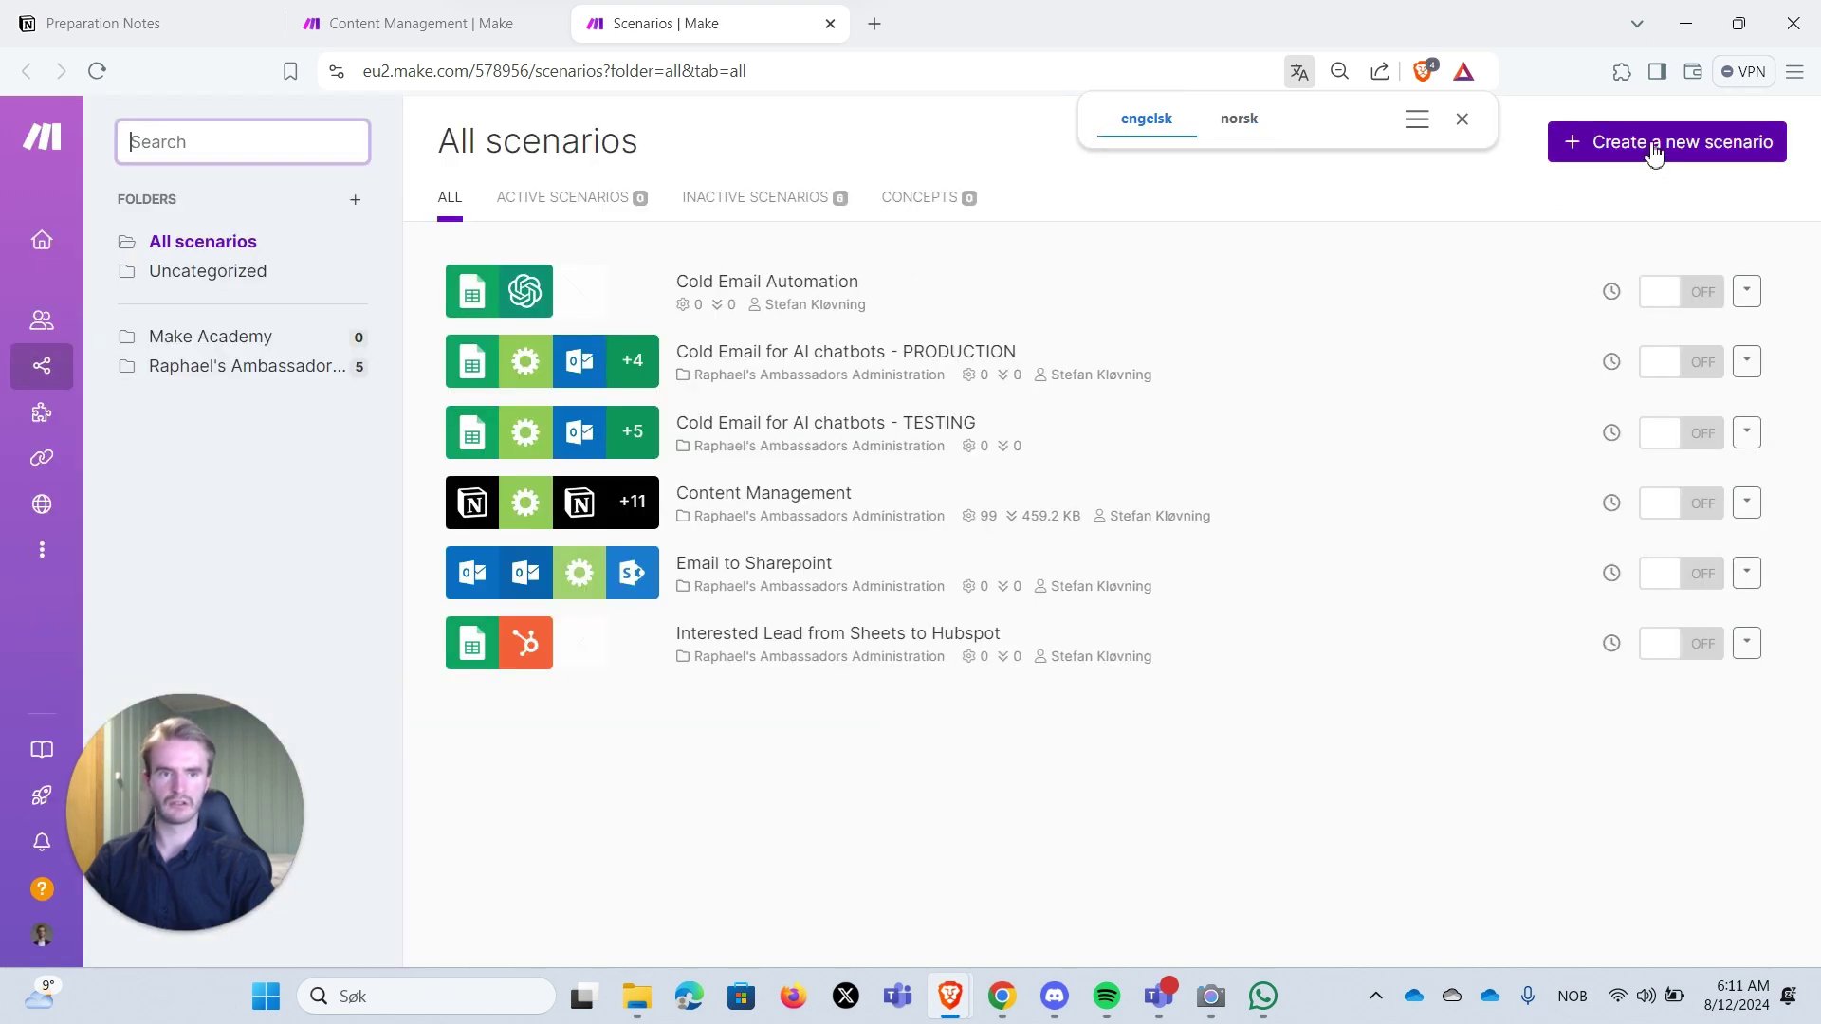
left_click(394, 21)
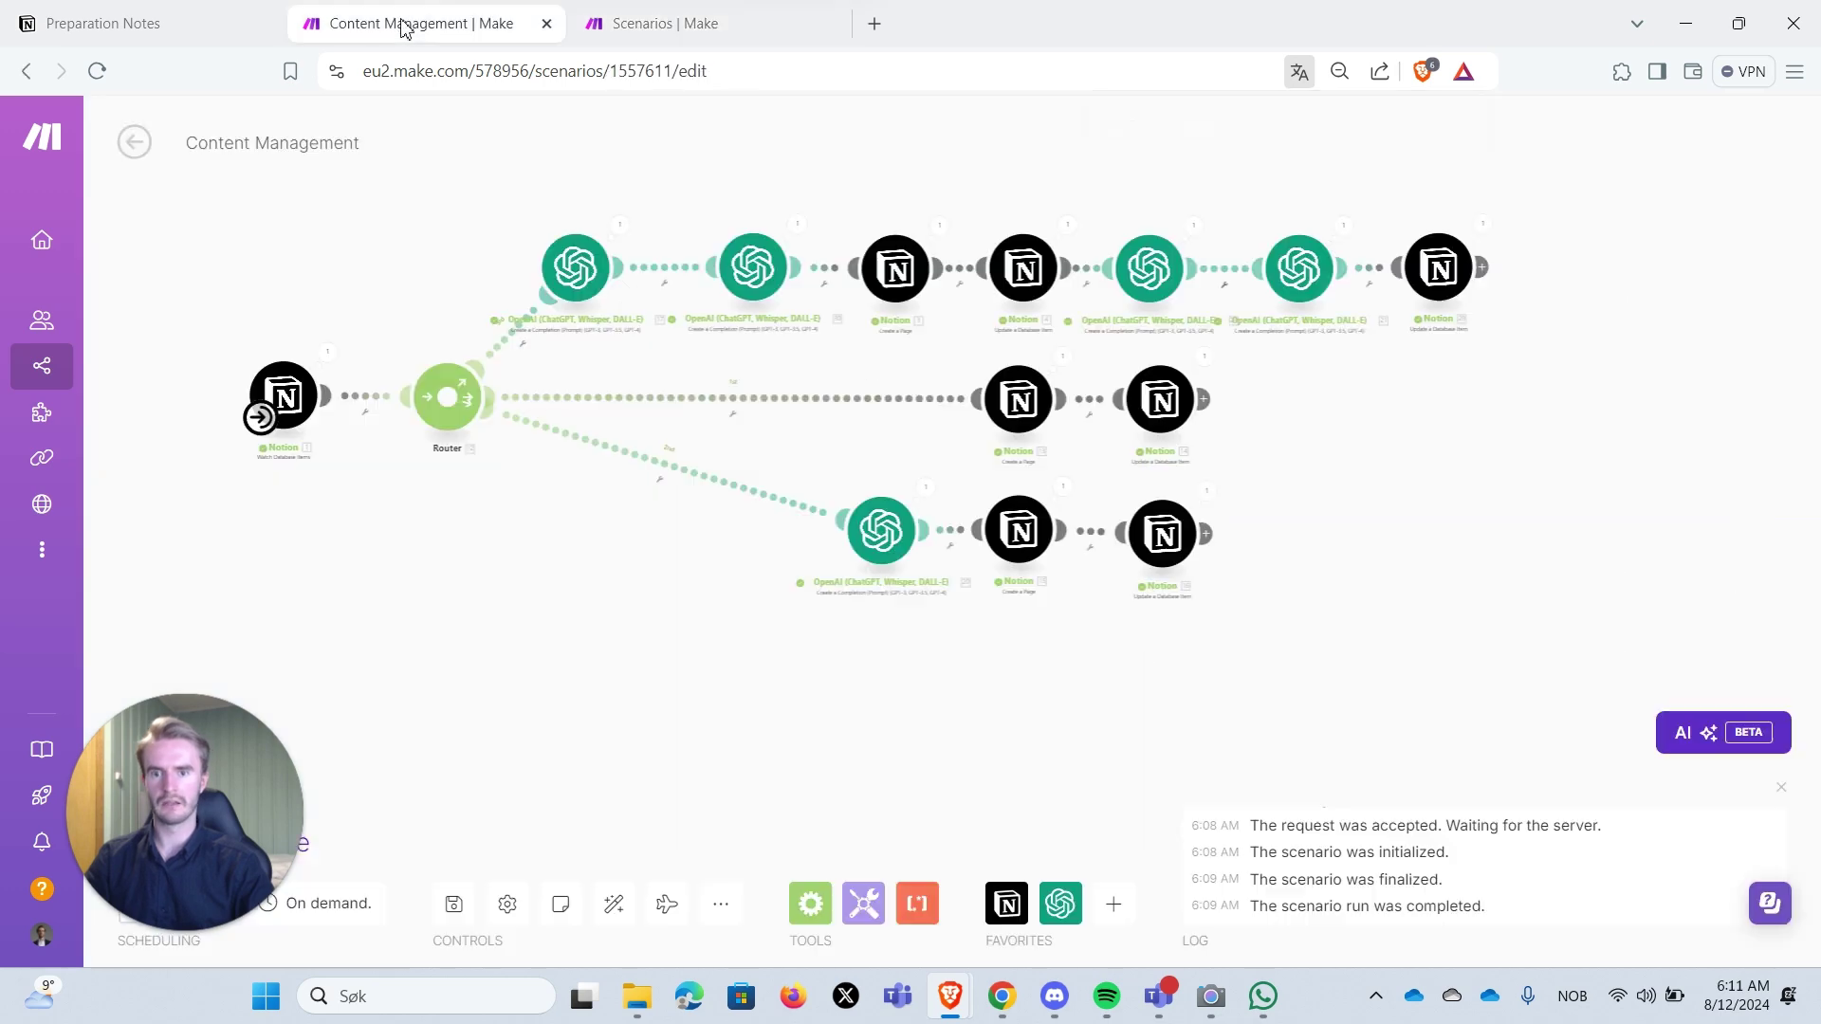
left_click_drag(393, 319, 322, 280)
right_click(311, 275)
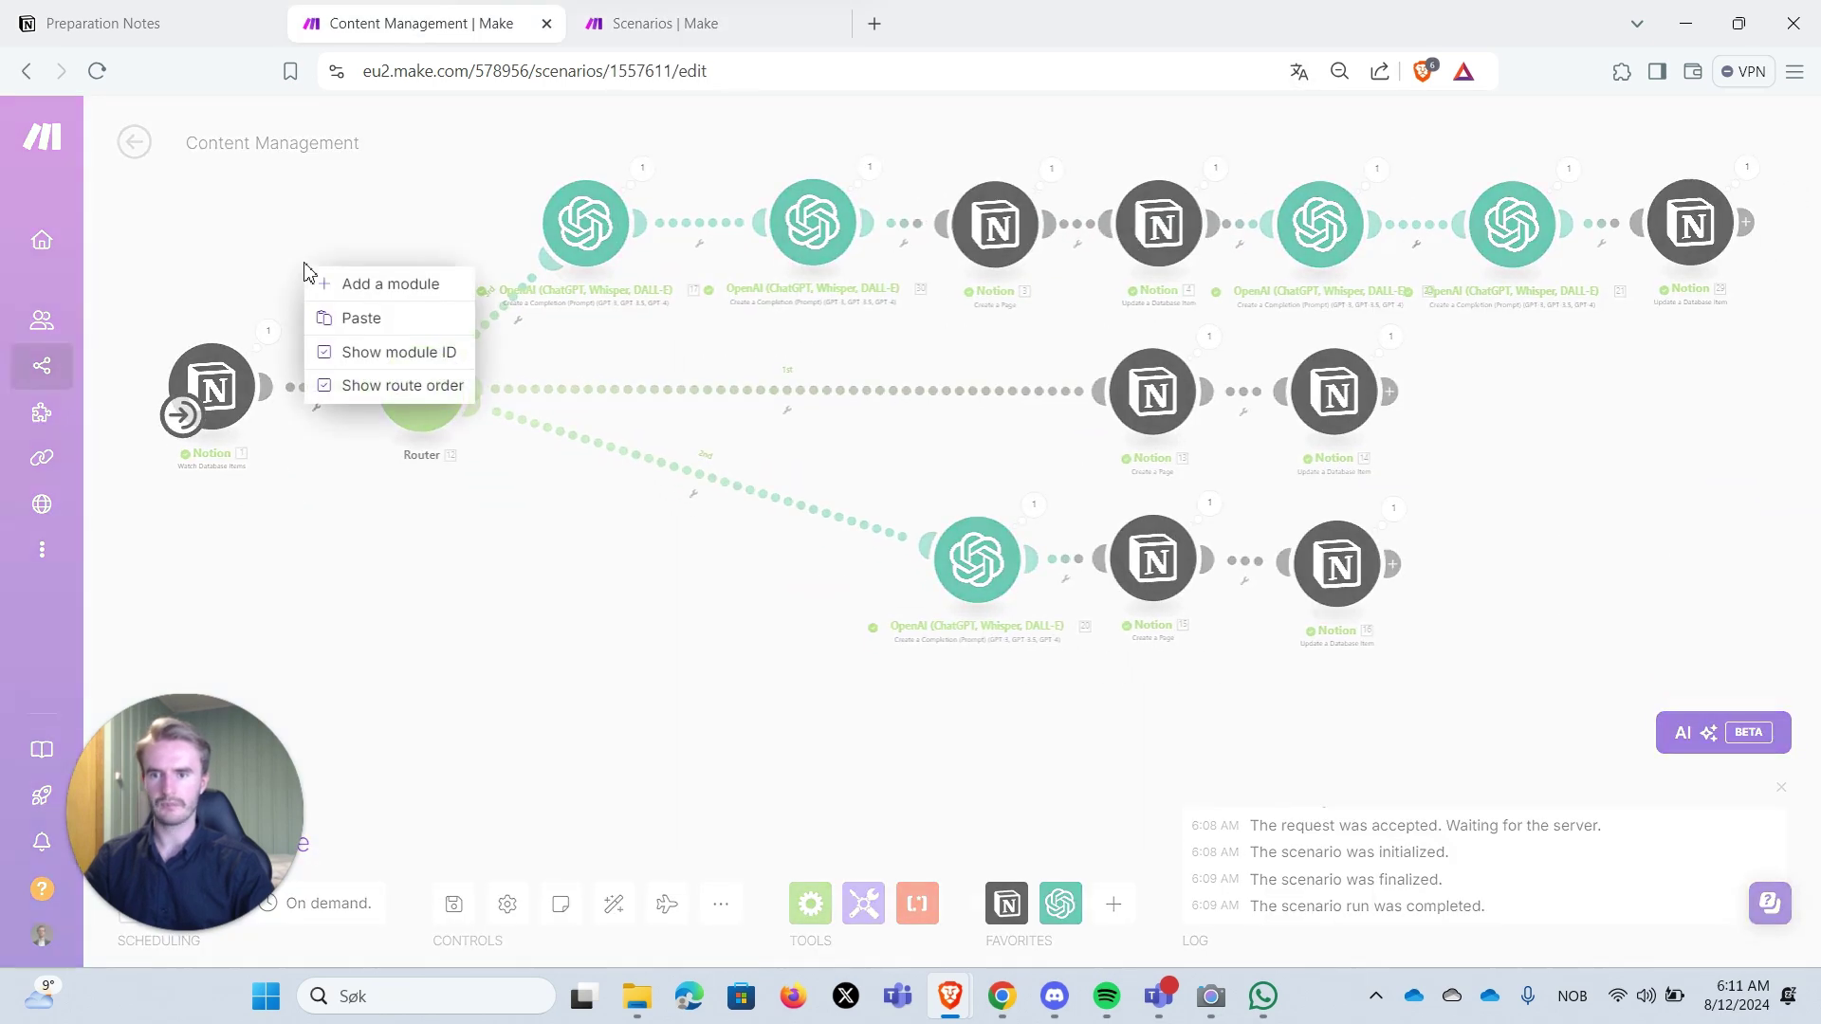
left_click(397, 295)
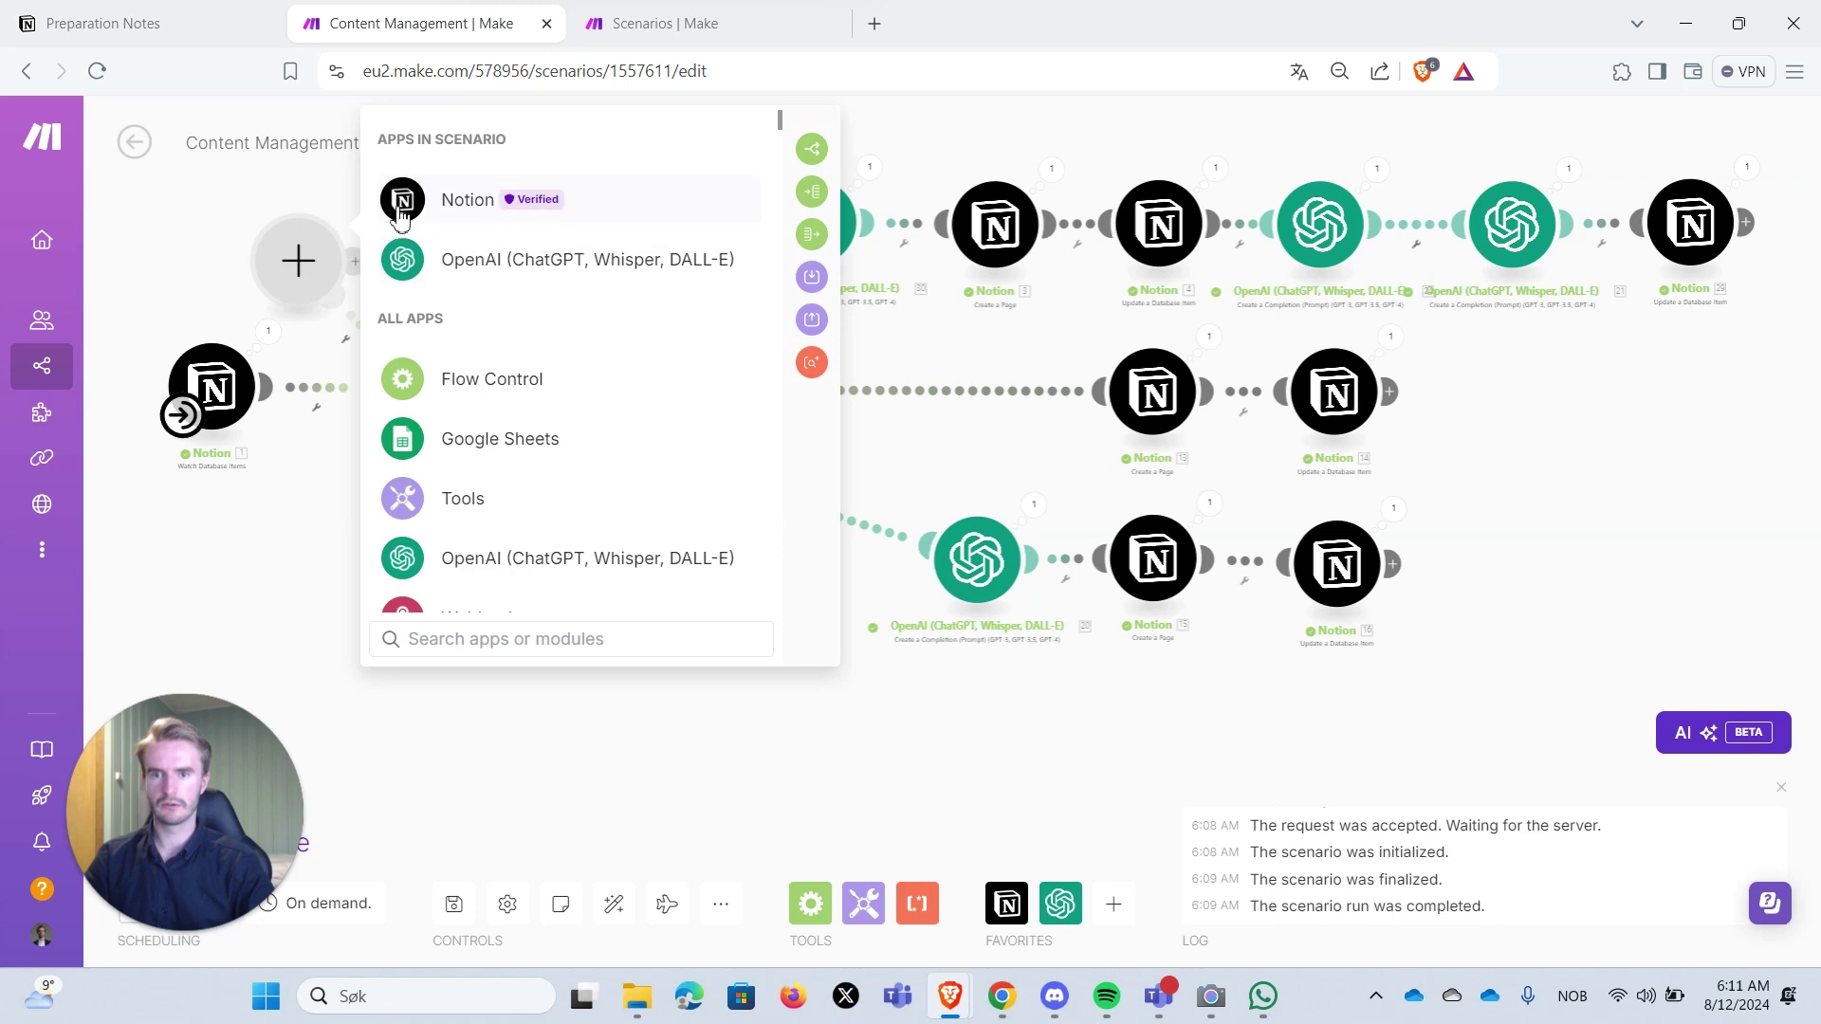
left_click(208, 235)
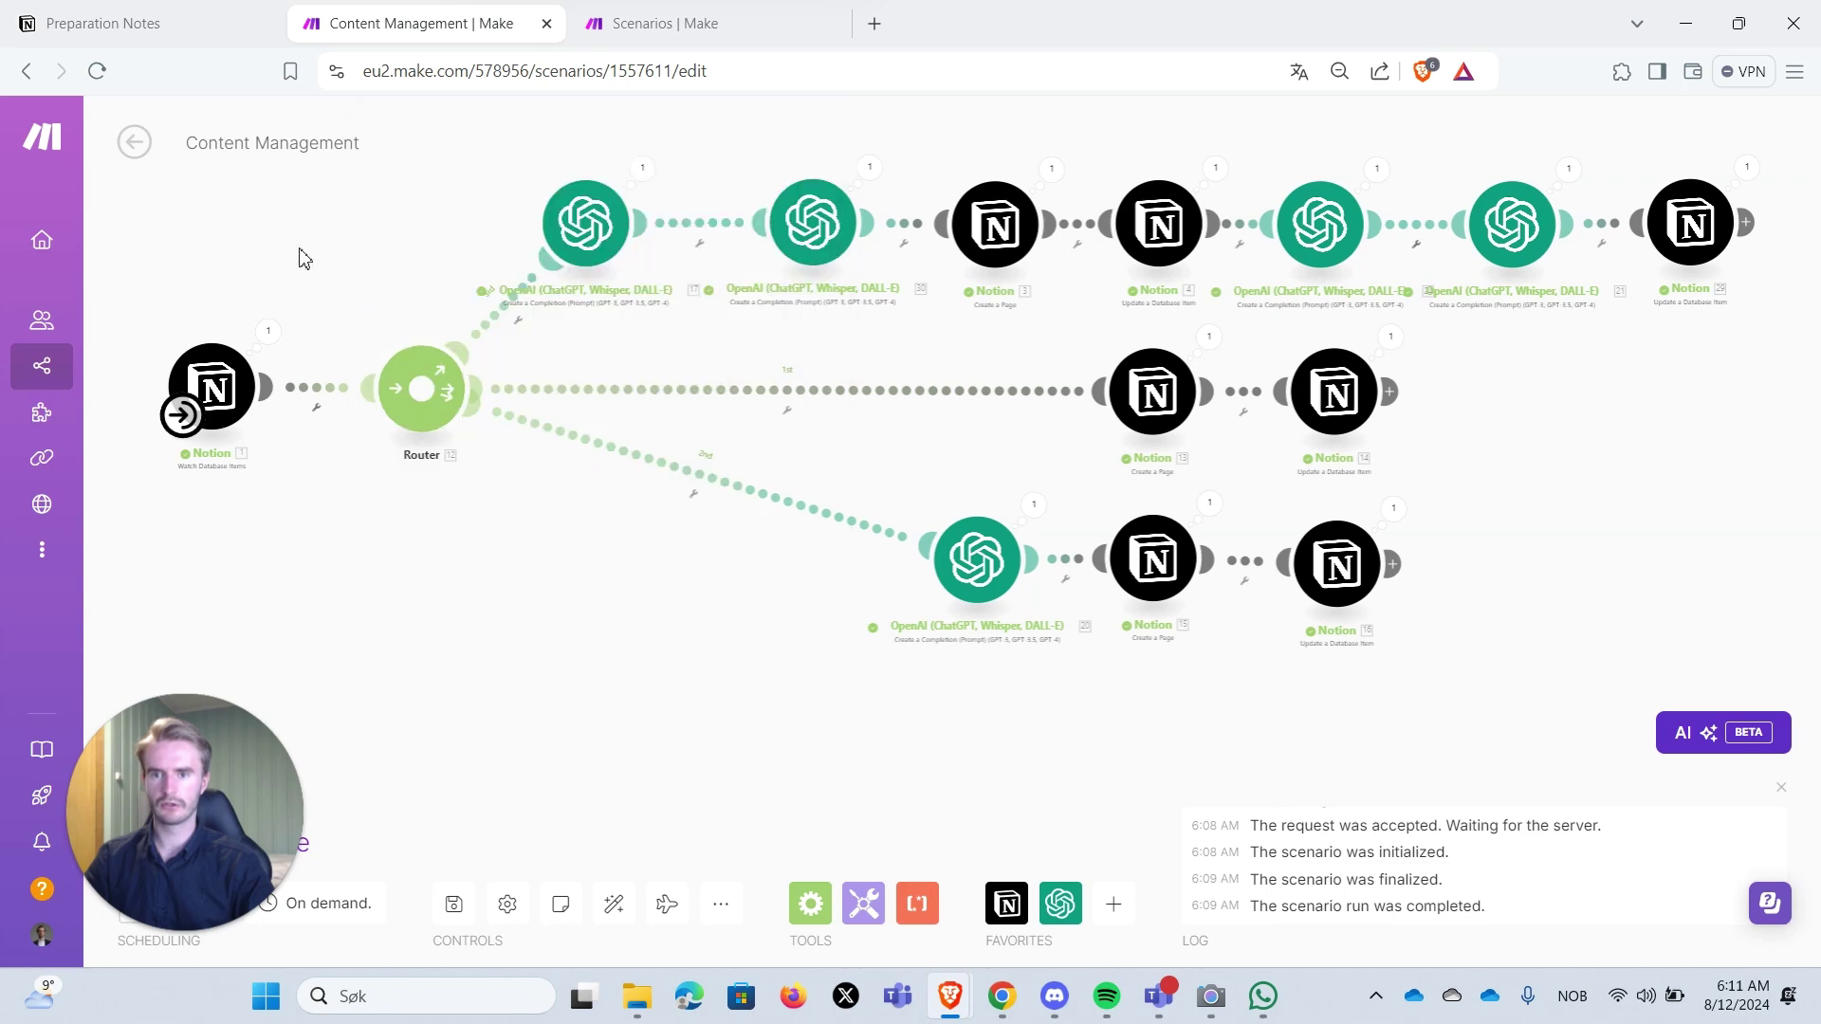
- Try adding a new Notion connection in the scenario's trigger module as far as Make's access request, and cancel it
left_click(211, 389)
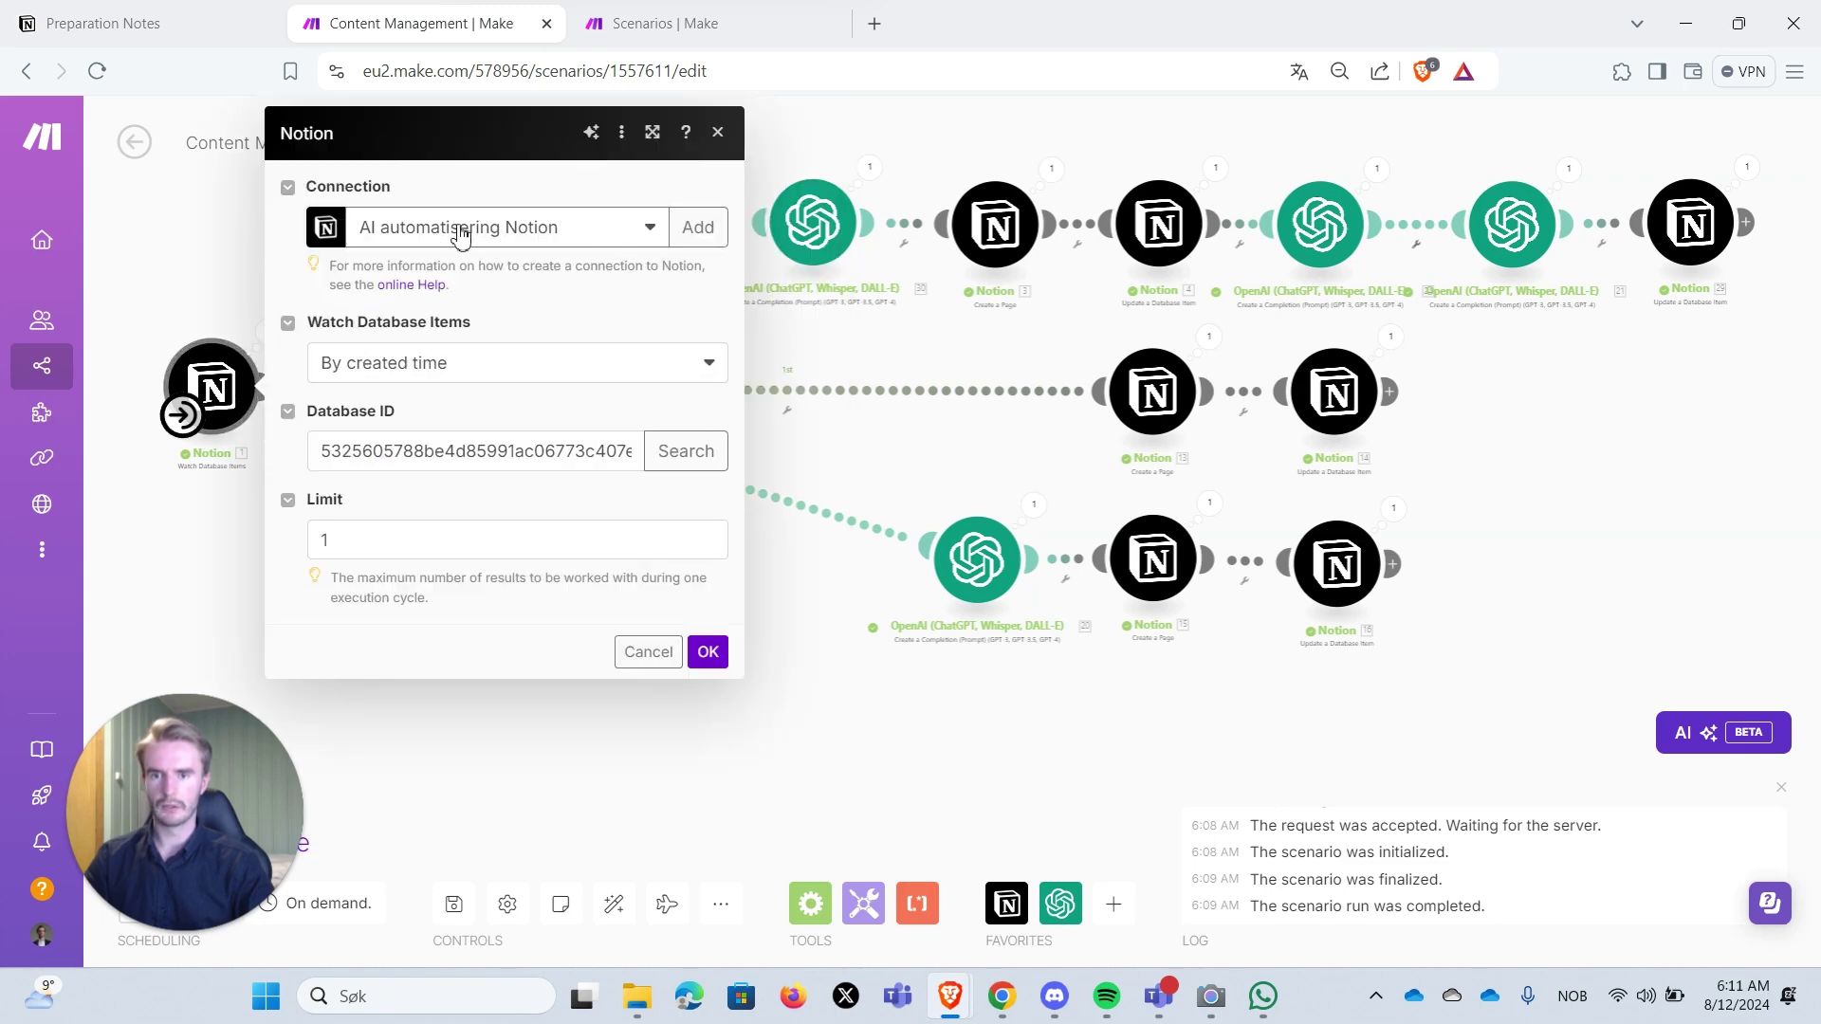
left_click(698, 227)
left_click(919, 250)
left_click(894, 269)
left_click(1054, 329)
left_click(1167, 398)
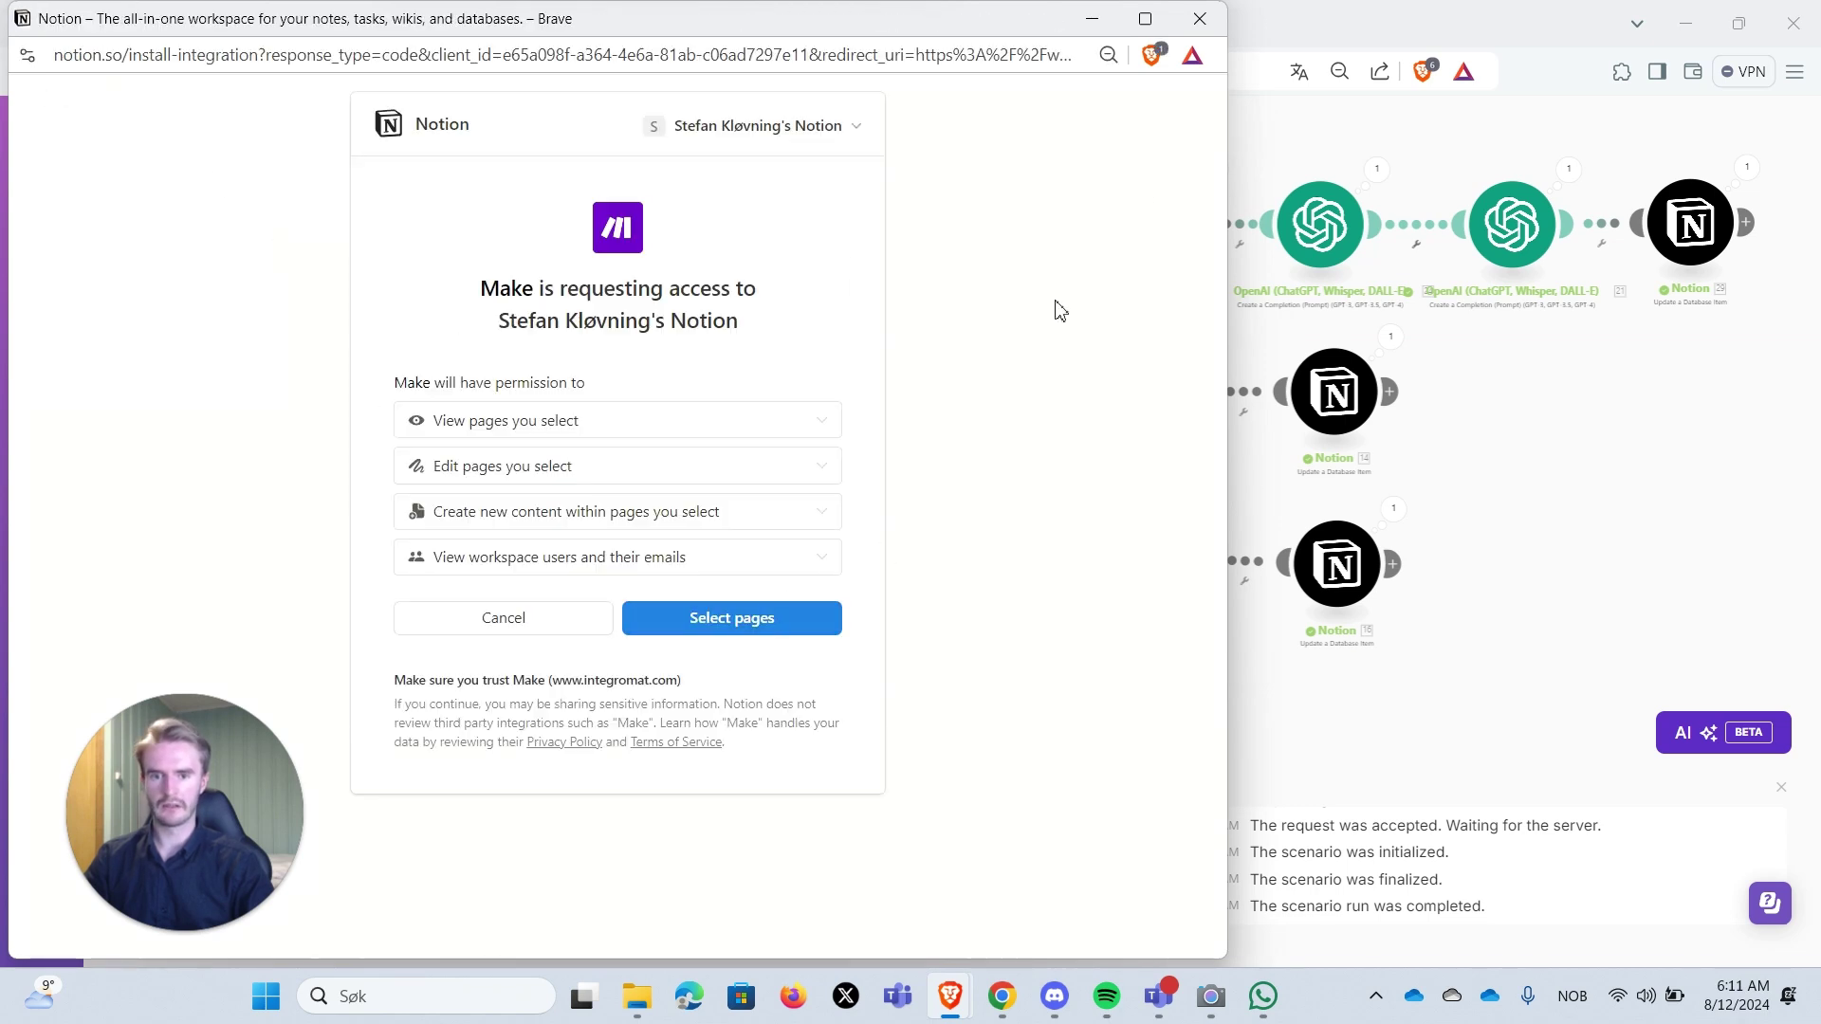
left_click(1200, 18)
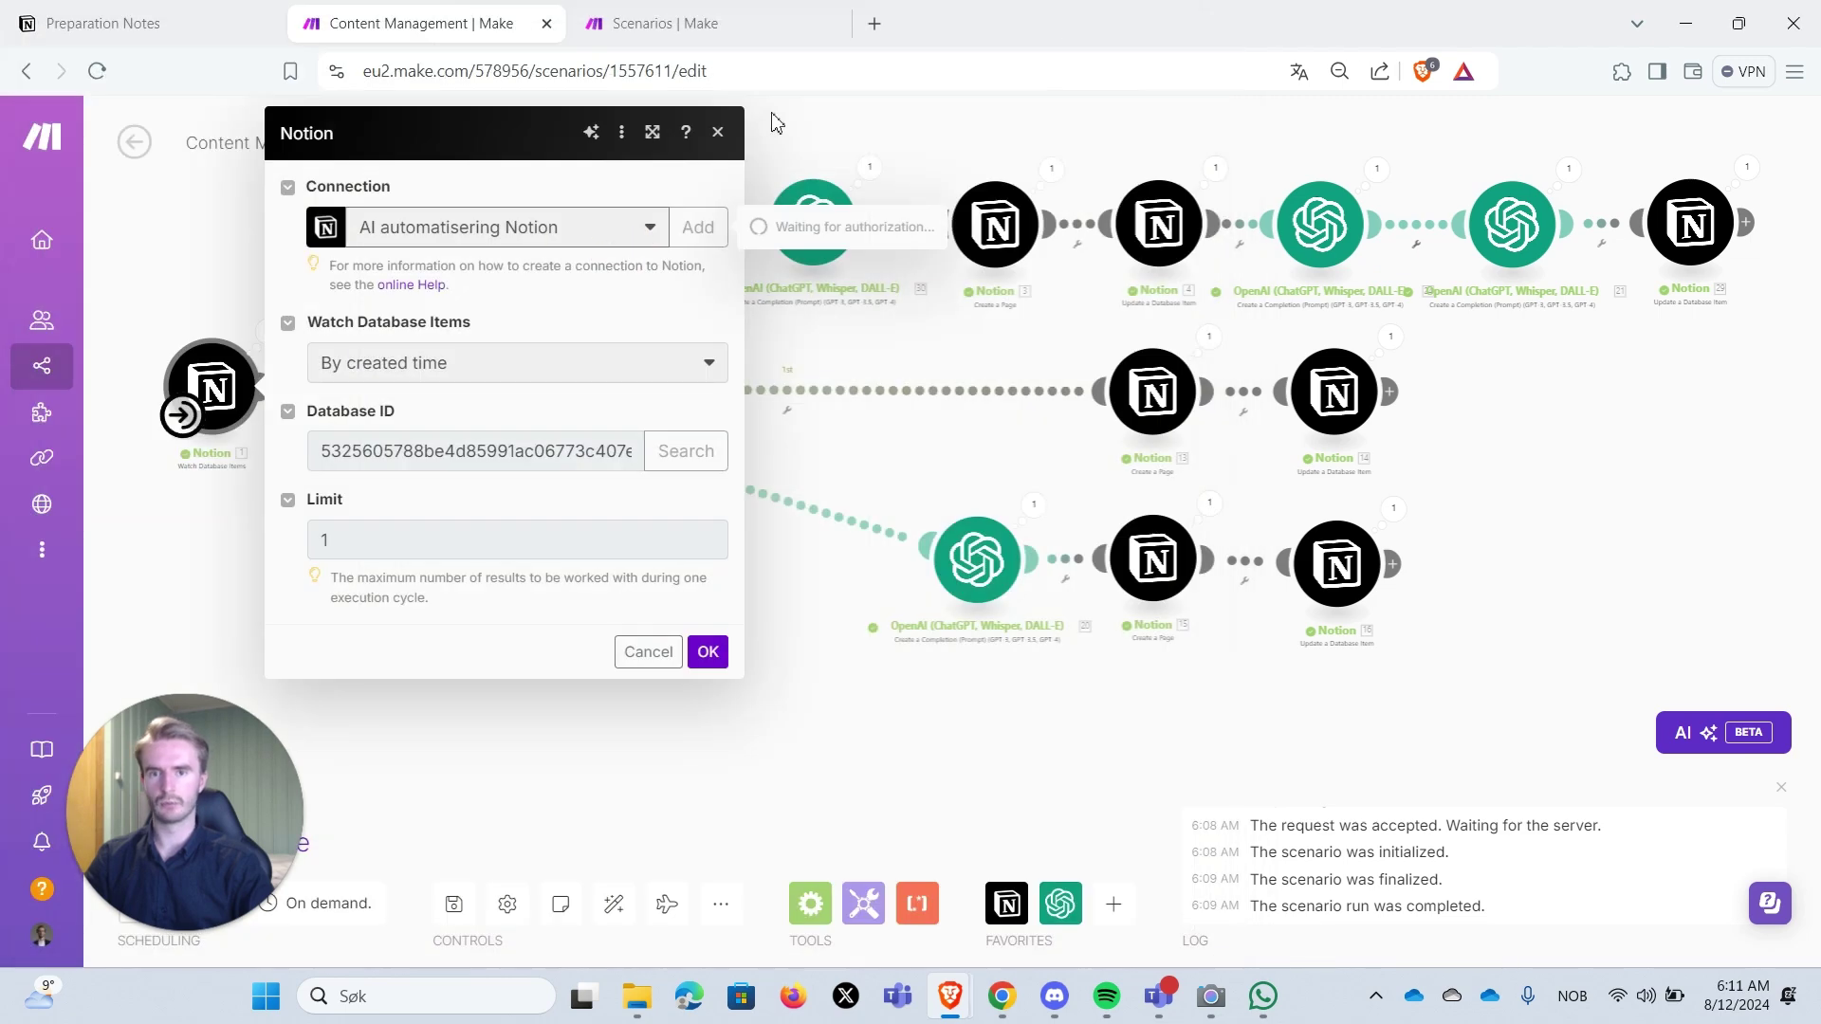
left_click(718, 133)
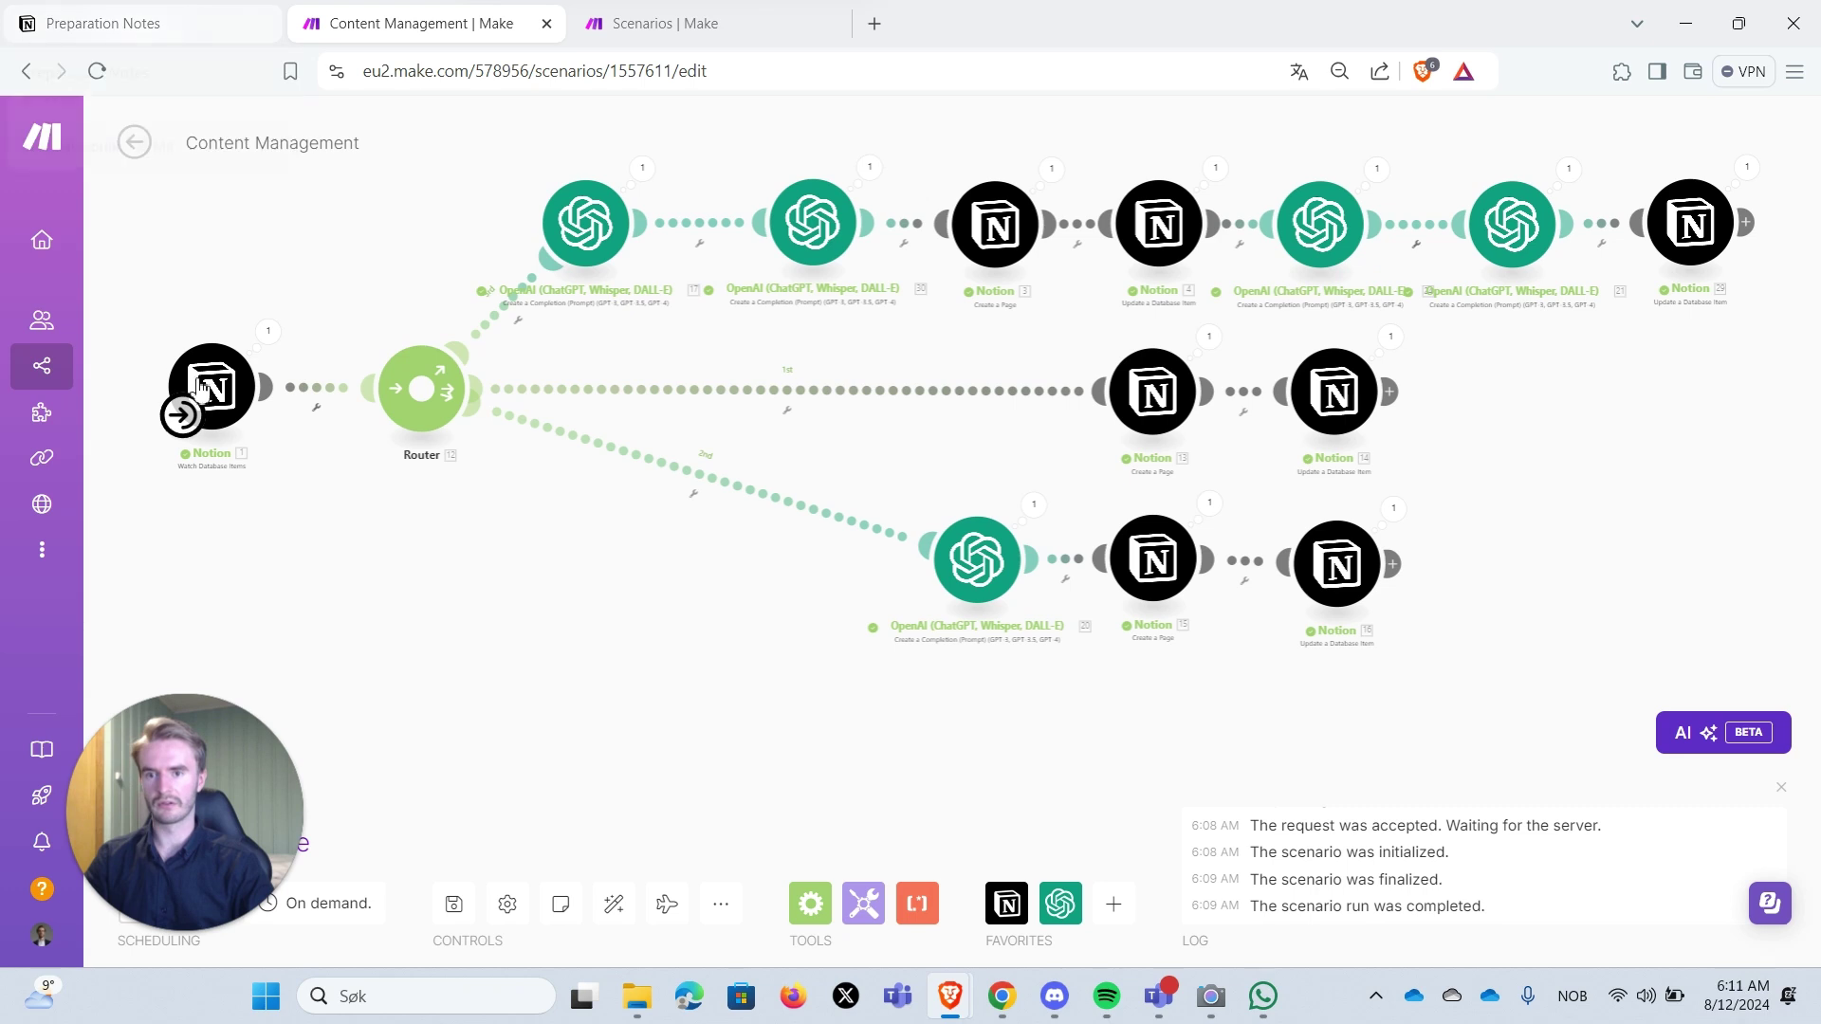
- Open the Notion trigger module's settings and copy the Content Database's ID from its page address in Notion
left_click(220, 385)
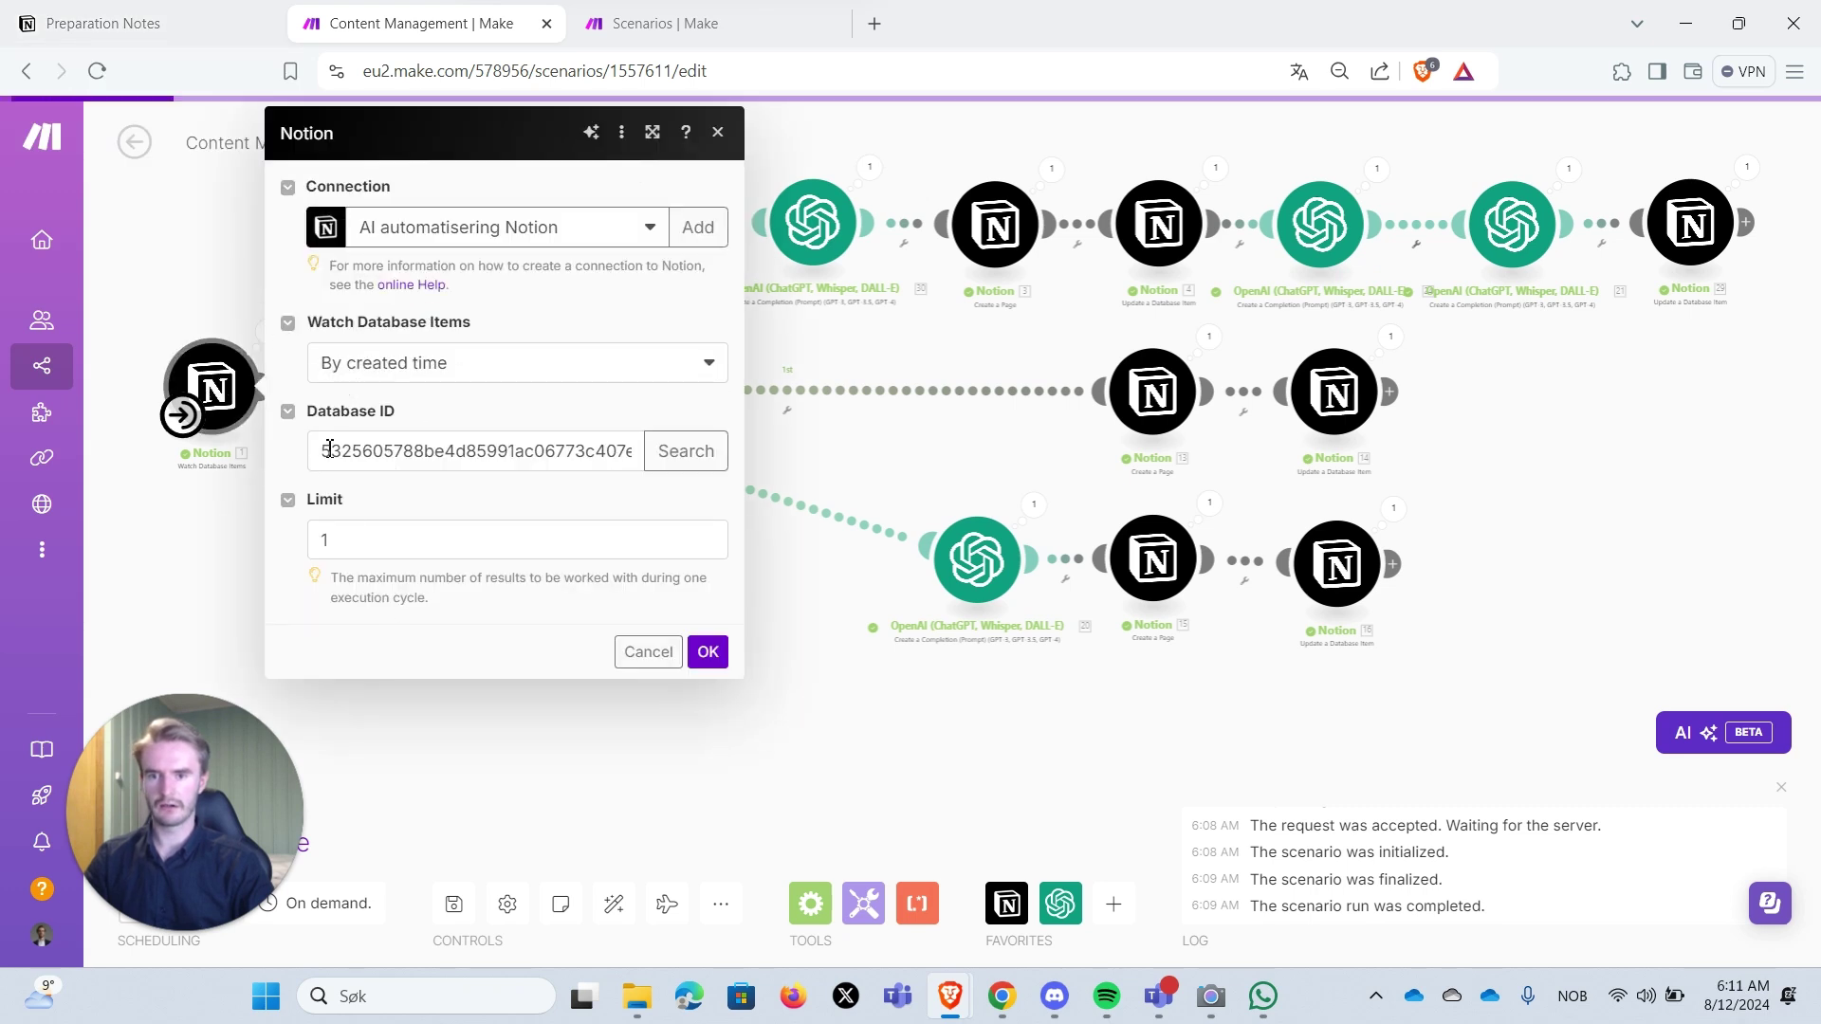
left_click(168, 38)
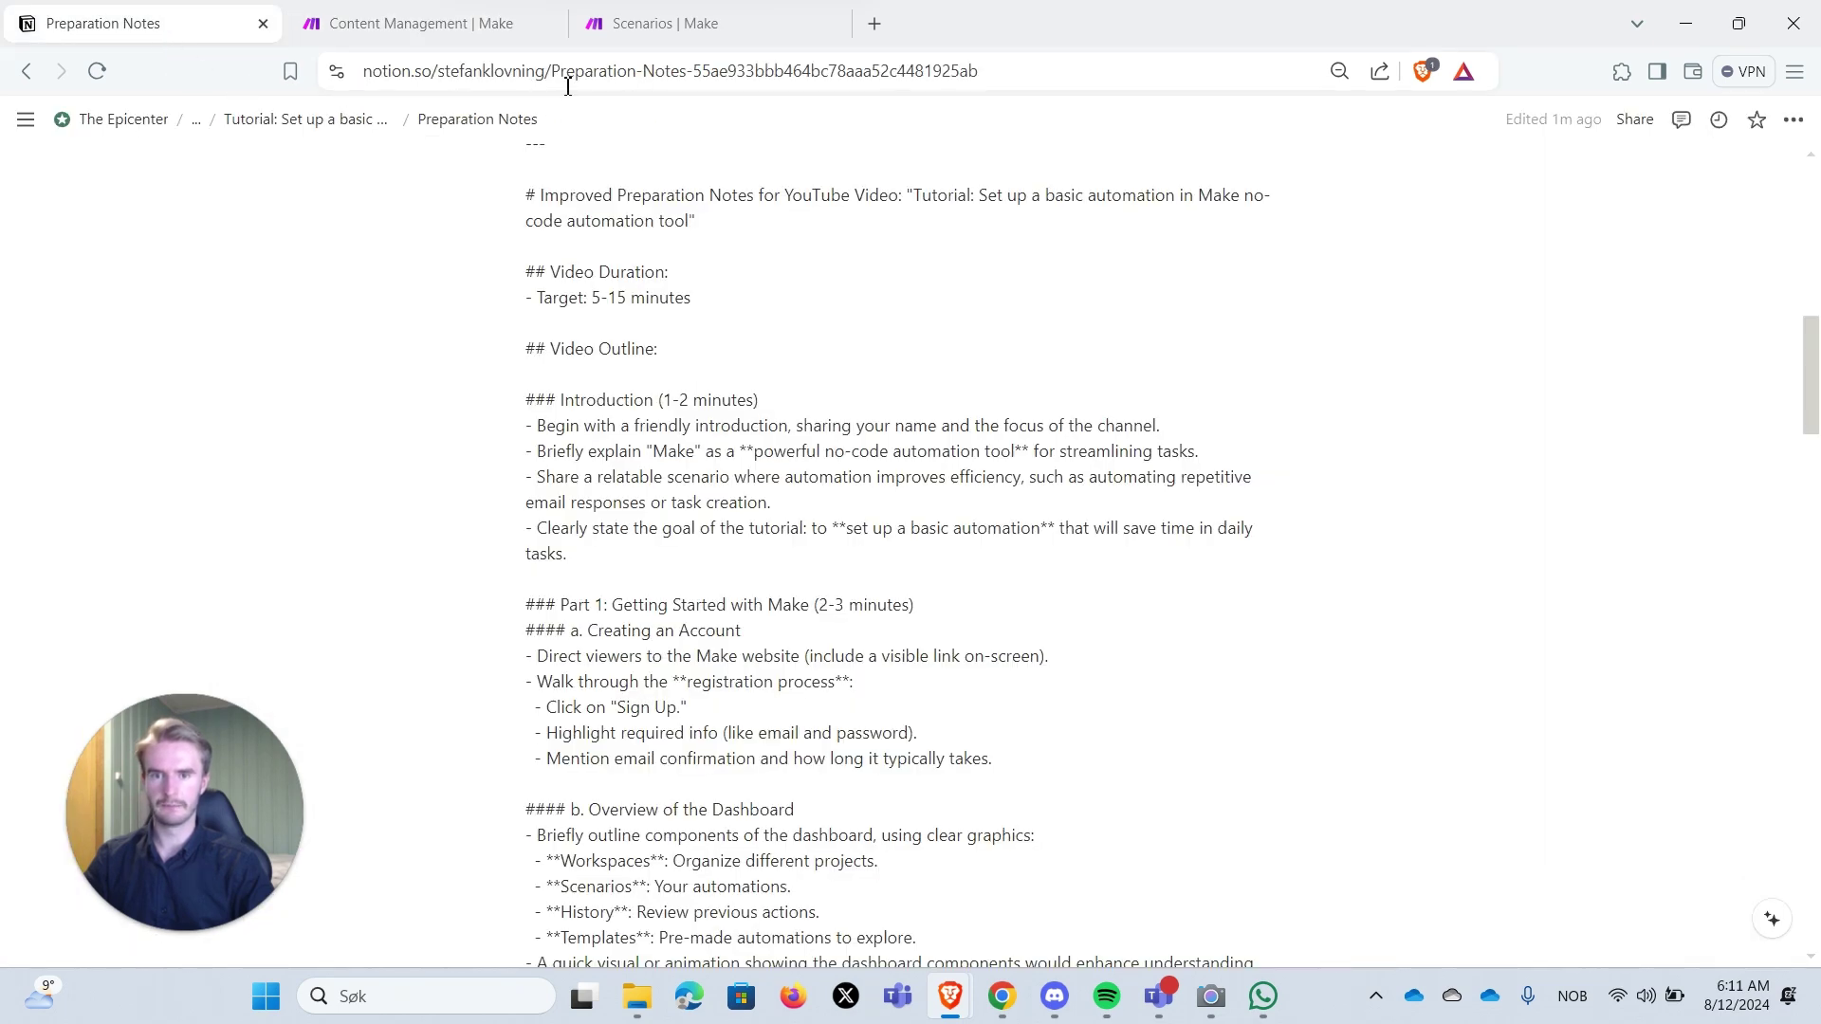
left_click(326, 121)
left_click(268, 125)
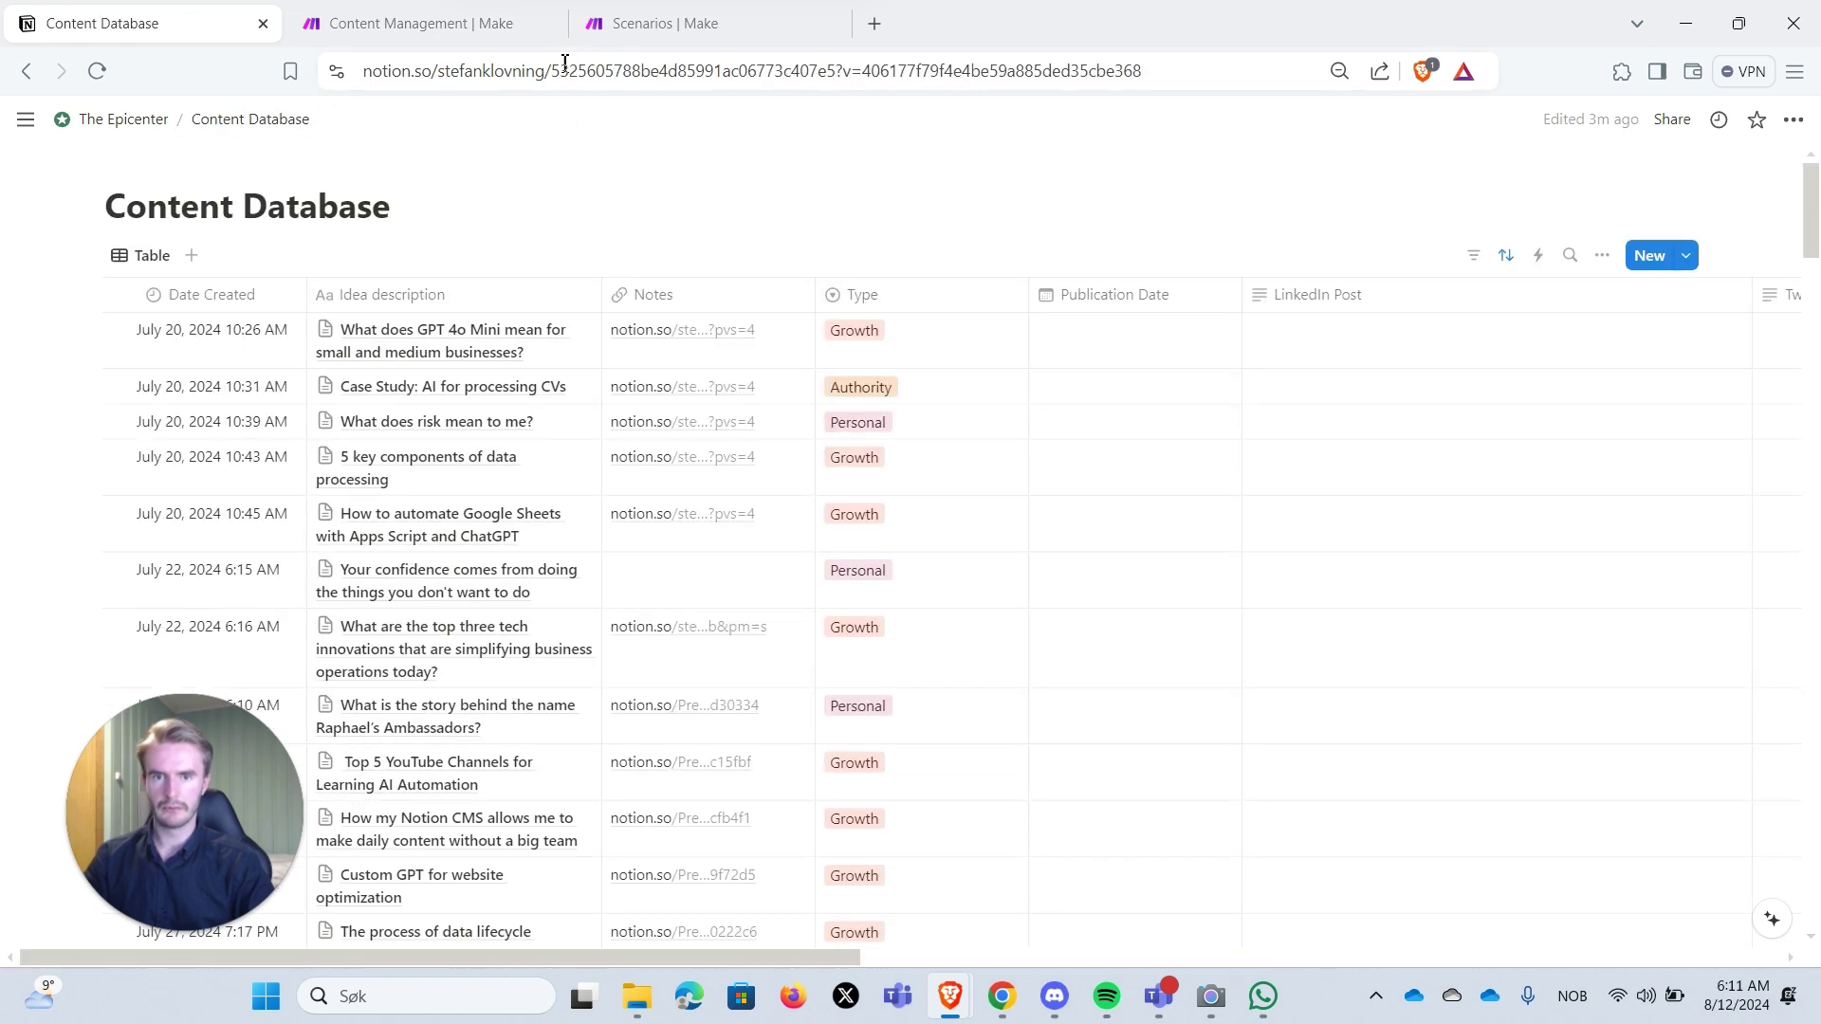
left_click_drag(554, 73, 843, 63)
key("ctrl+c")
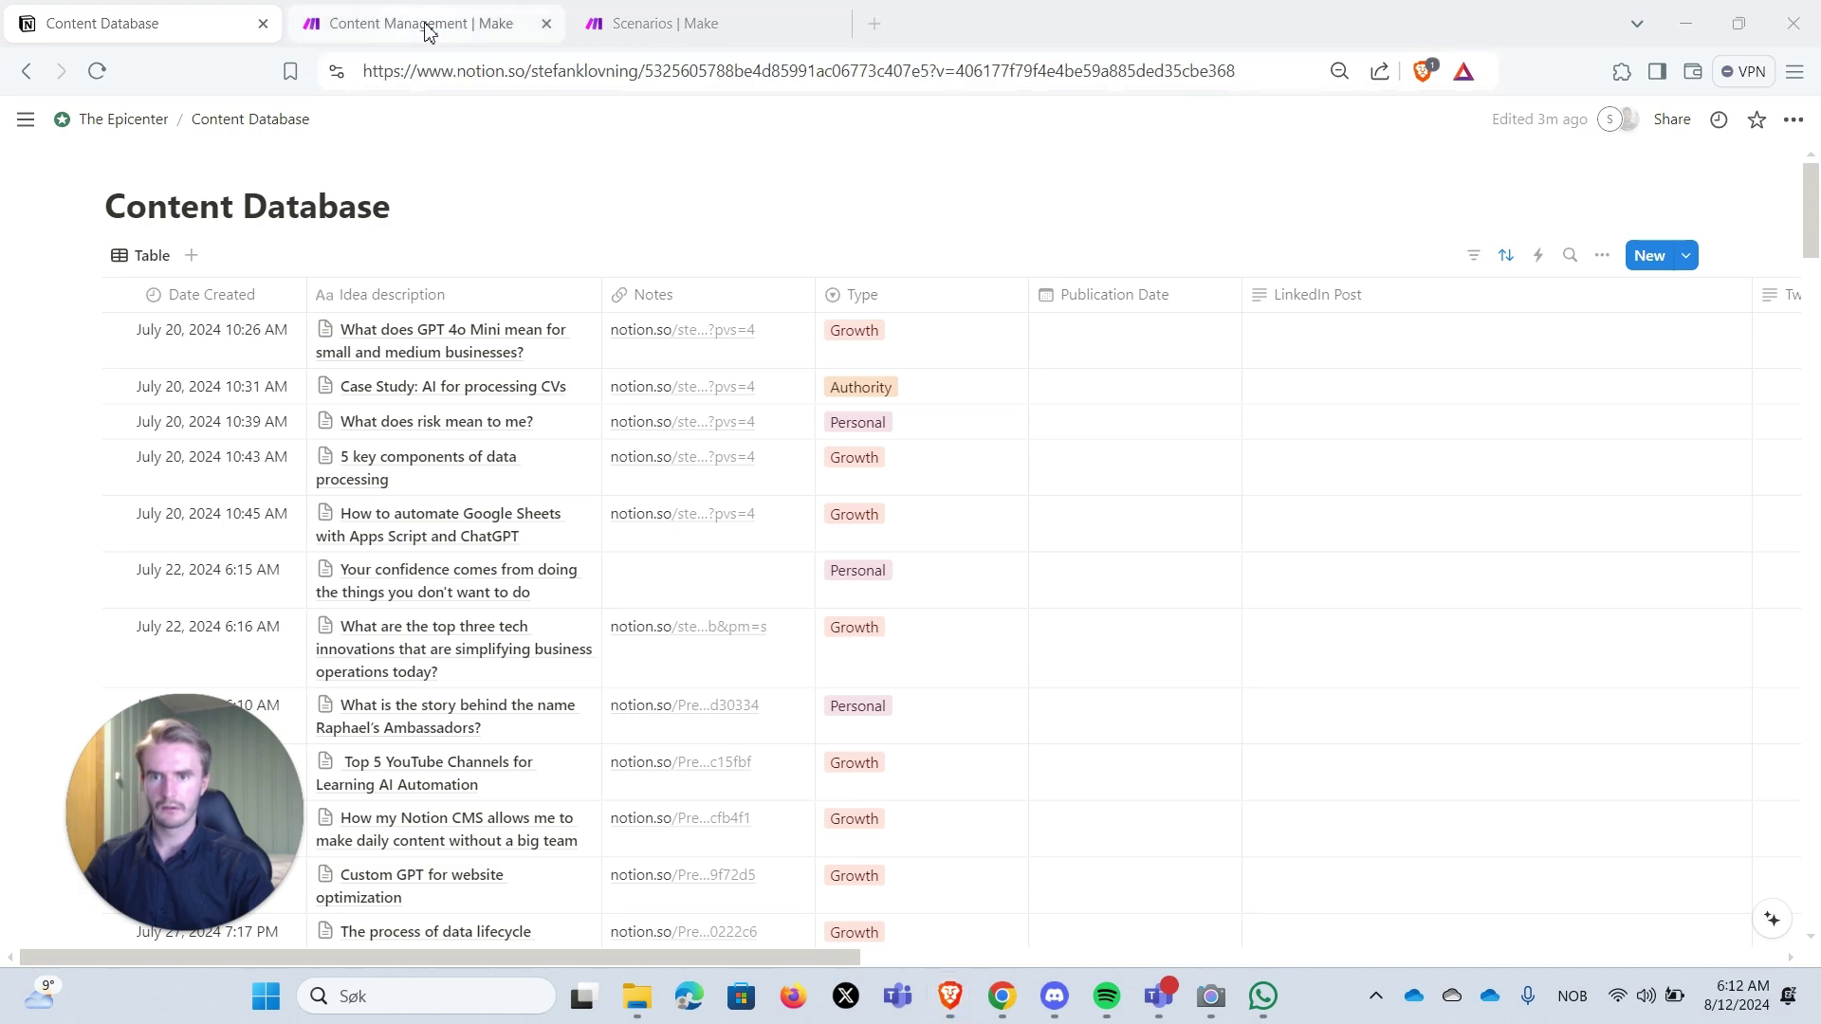
- Replace the Database ID in the Make trigger module's settings with the ID copied from Notion
left_click(427, 23)
left_click(559, 453)
key("ctrl+a")
key("ctrl+v")
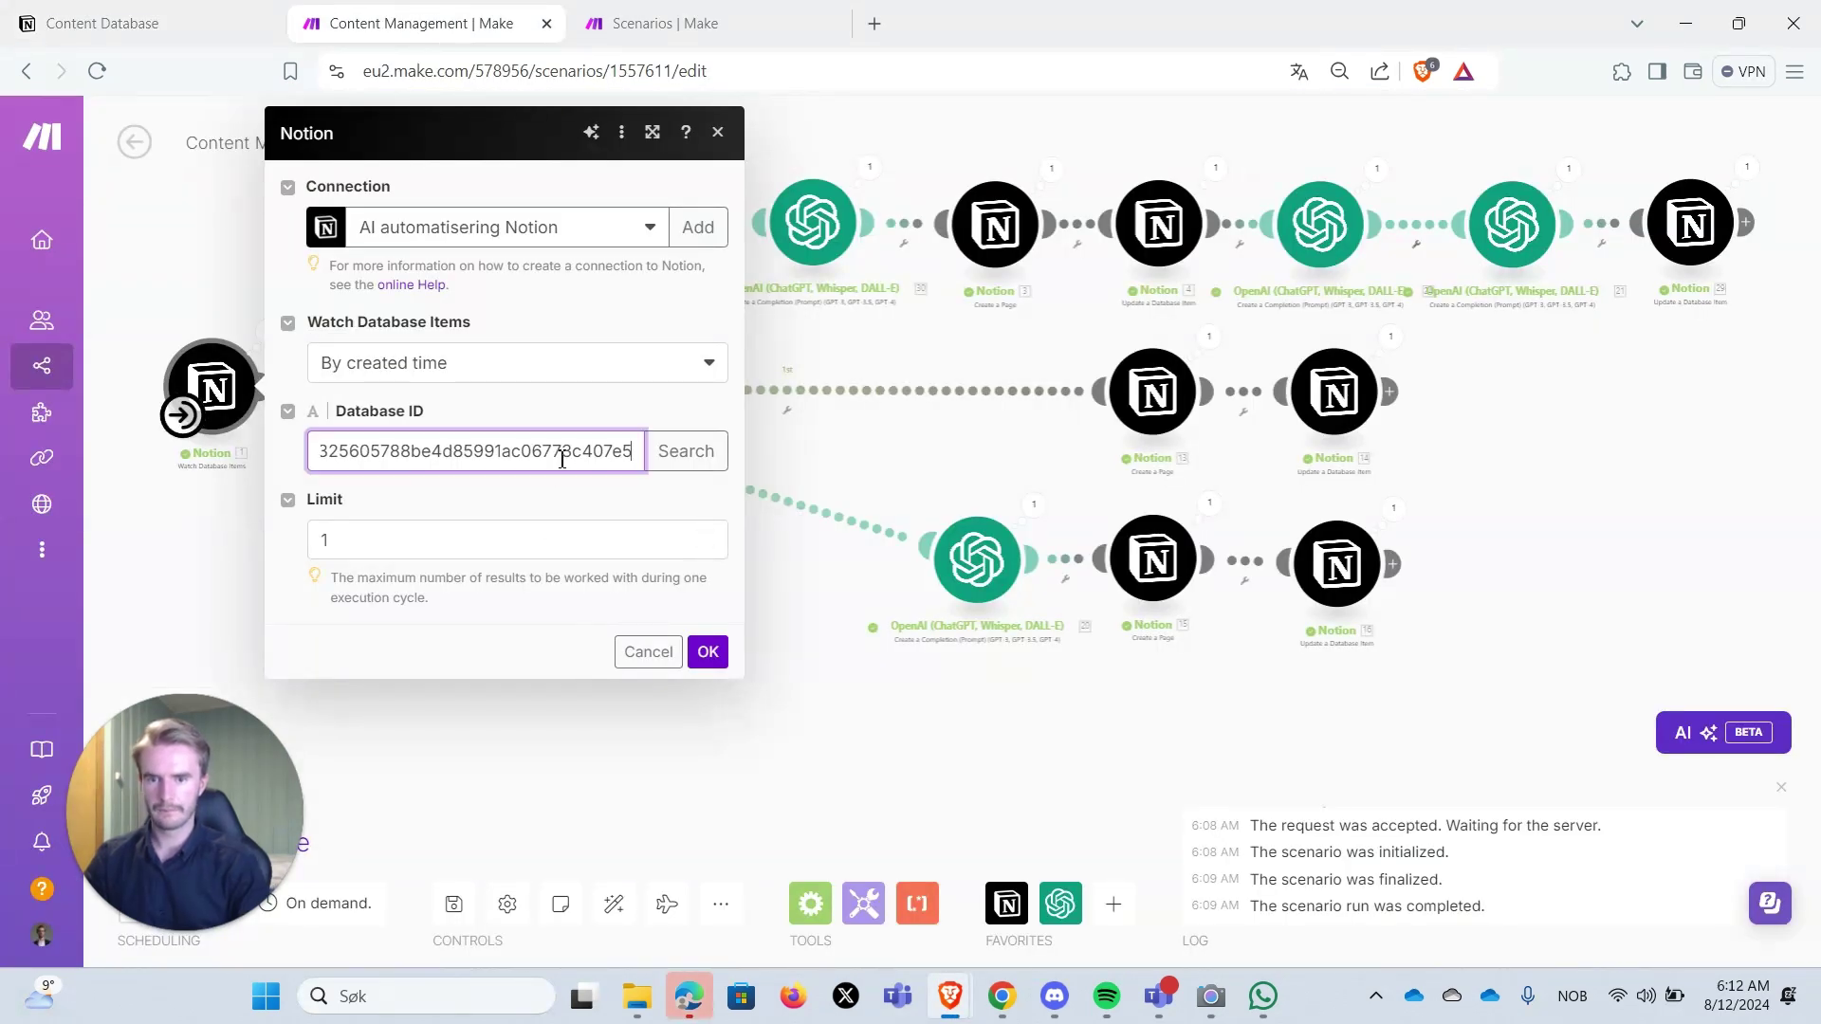
- Highlight the ID portion of the Content Database's address in Notion, return to the trigger module's settings in Make, and close them
left_click(145, 33)
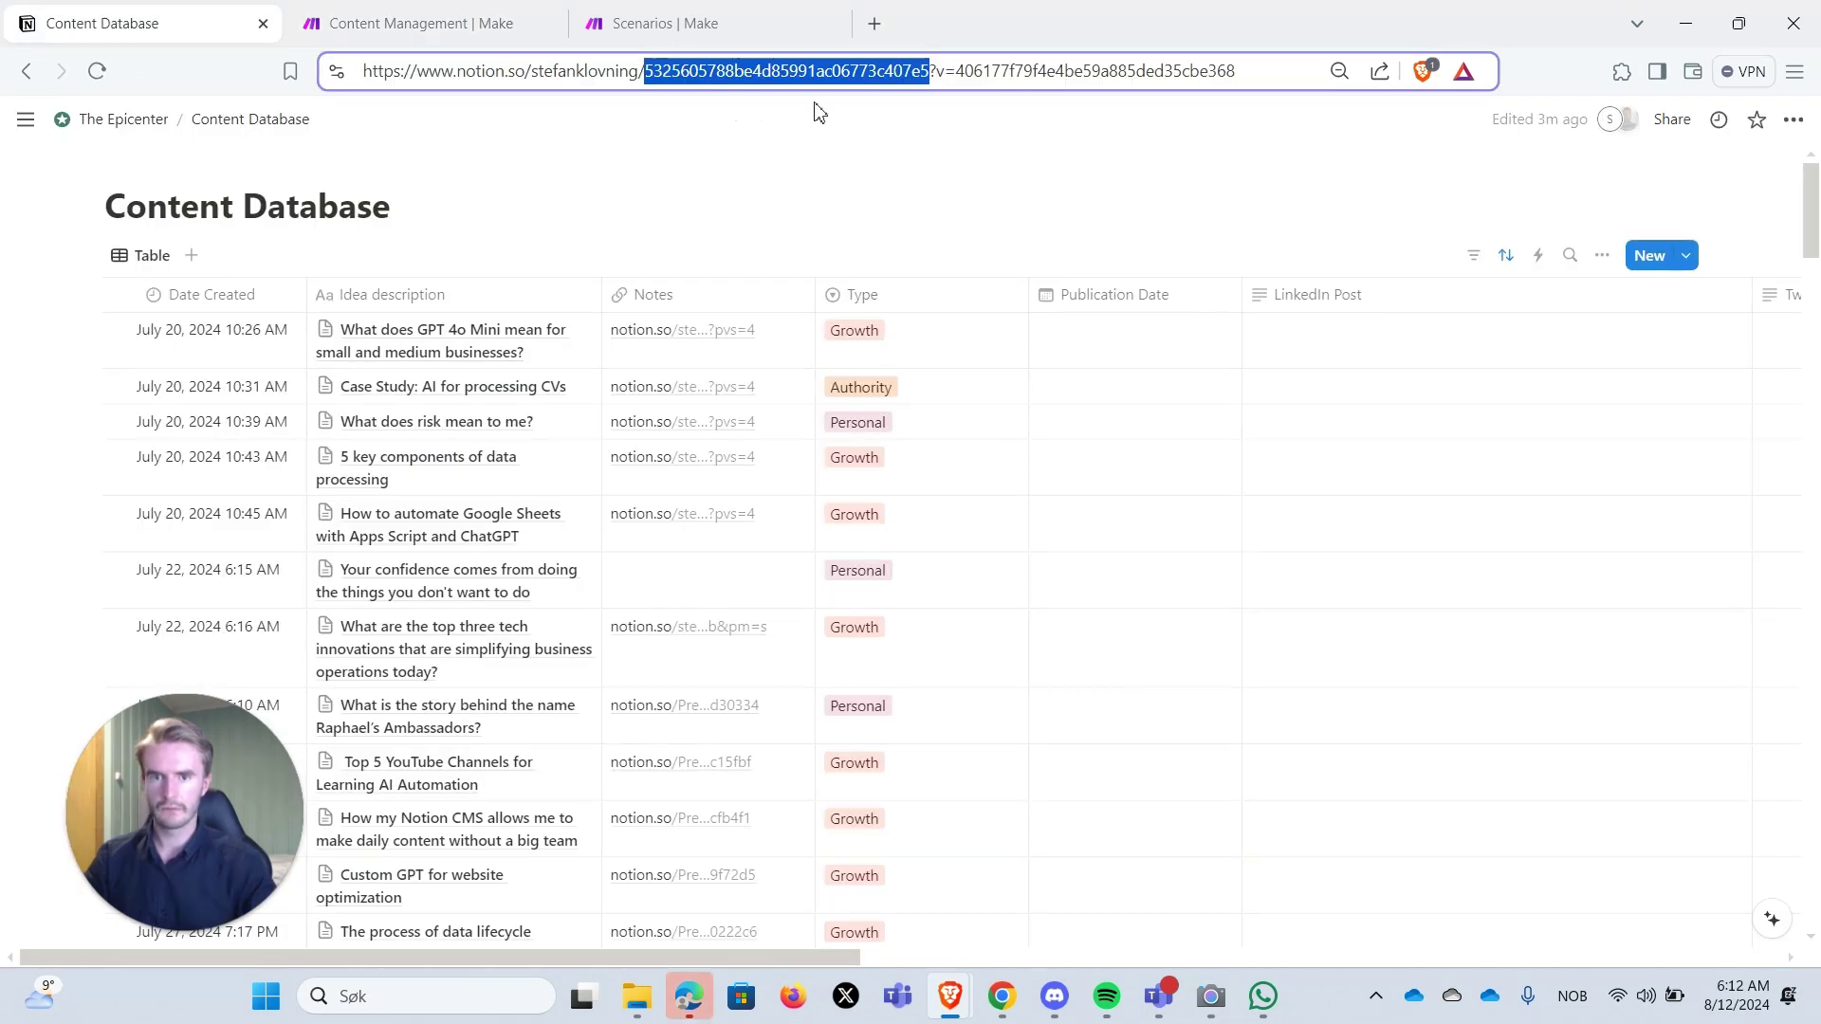
left_click(894, 74)
left_click_drag(935, 71, 647, 71)
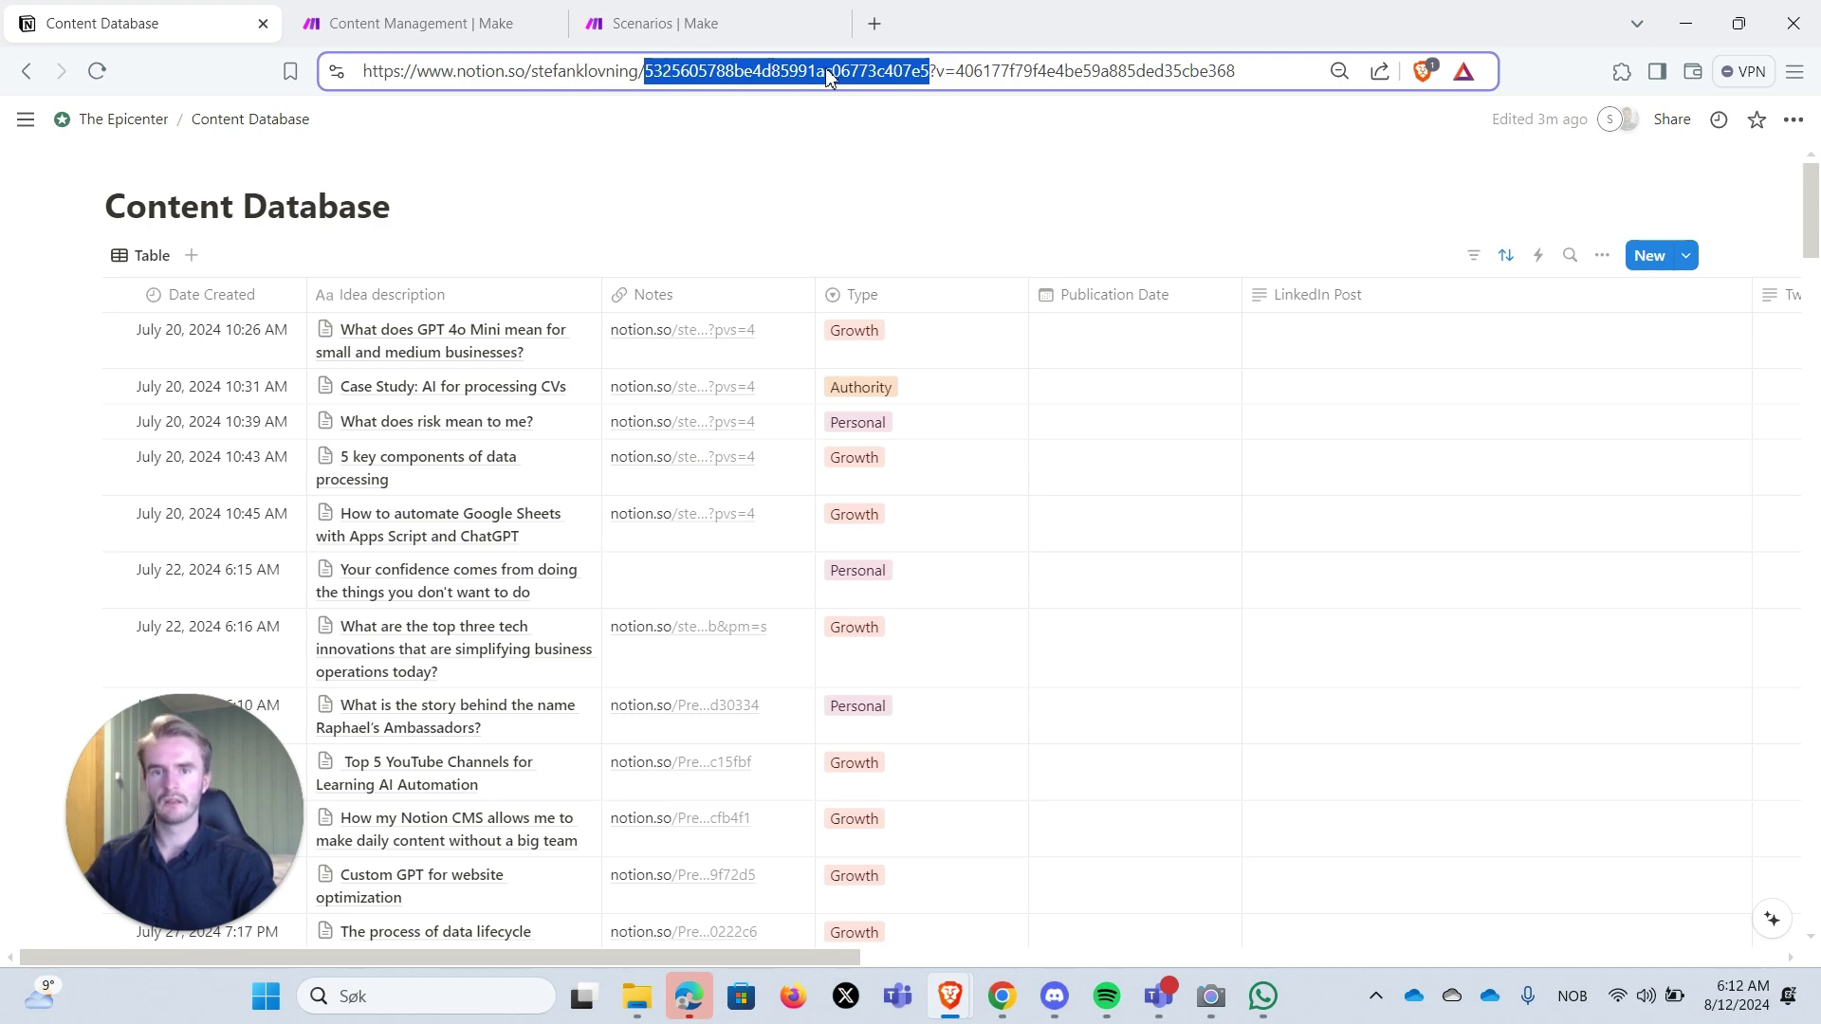
left_click(389, 22)
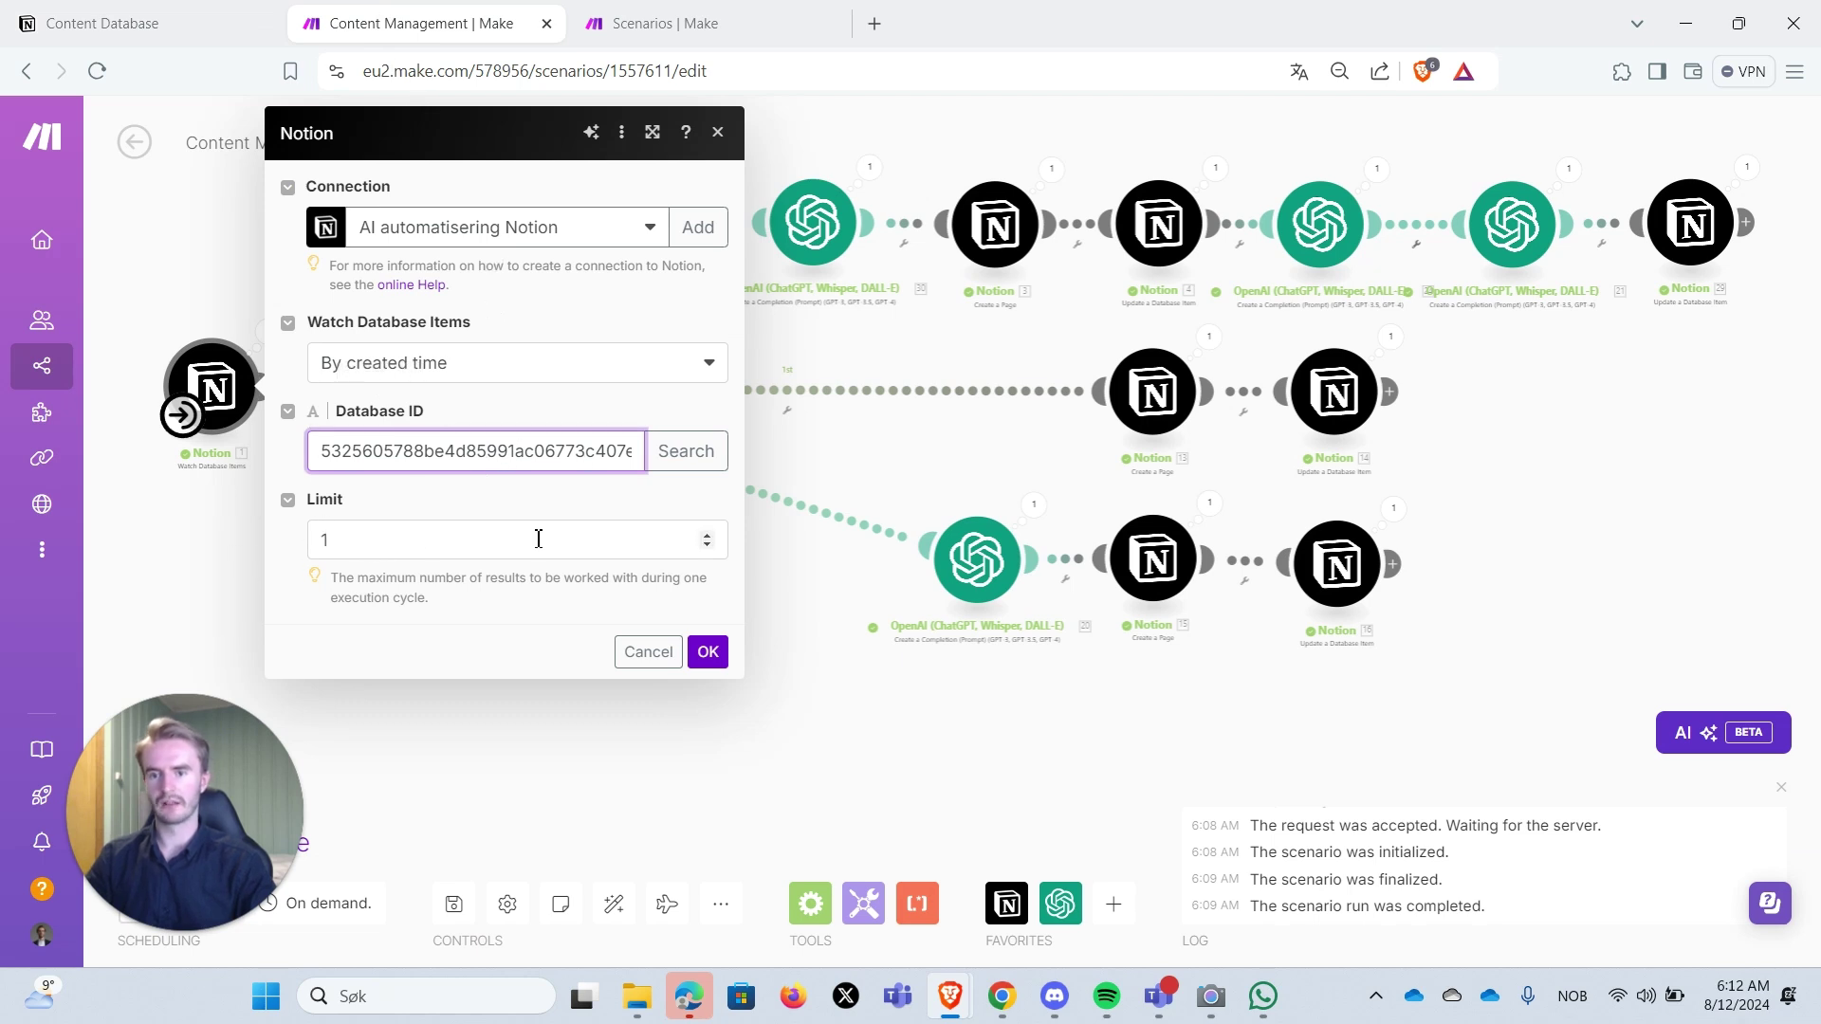
left_click(224, 552)
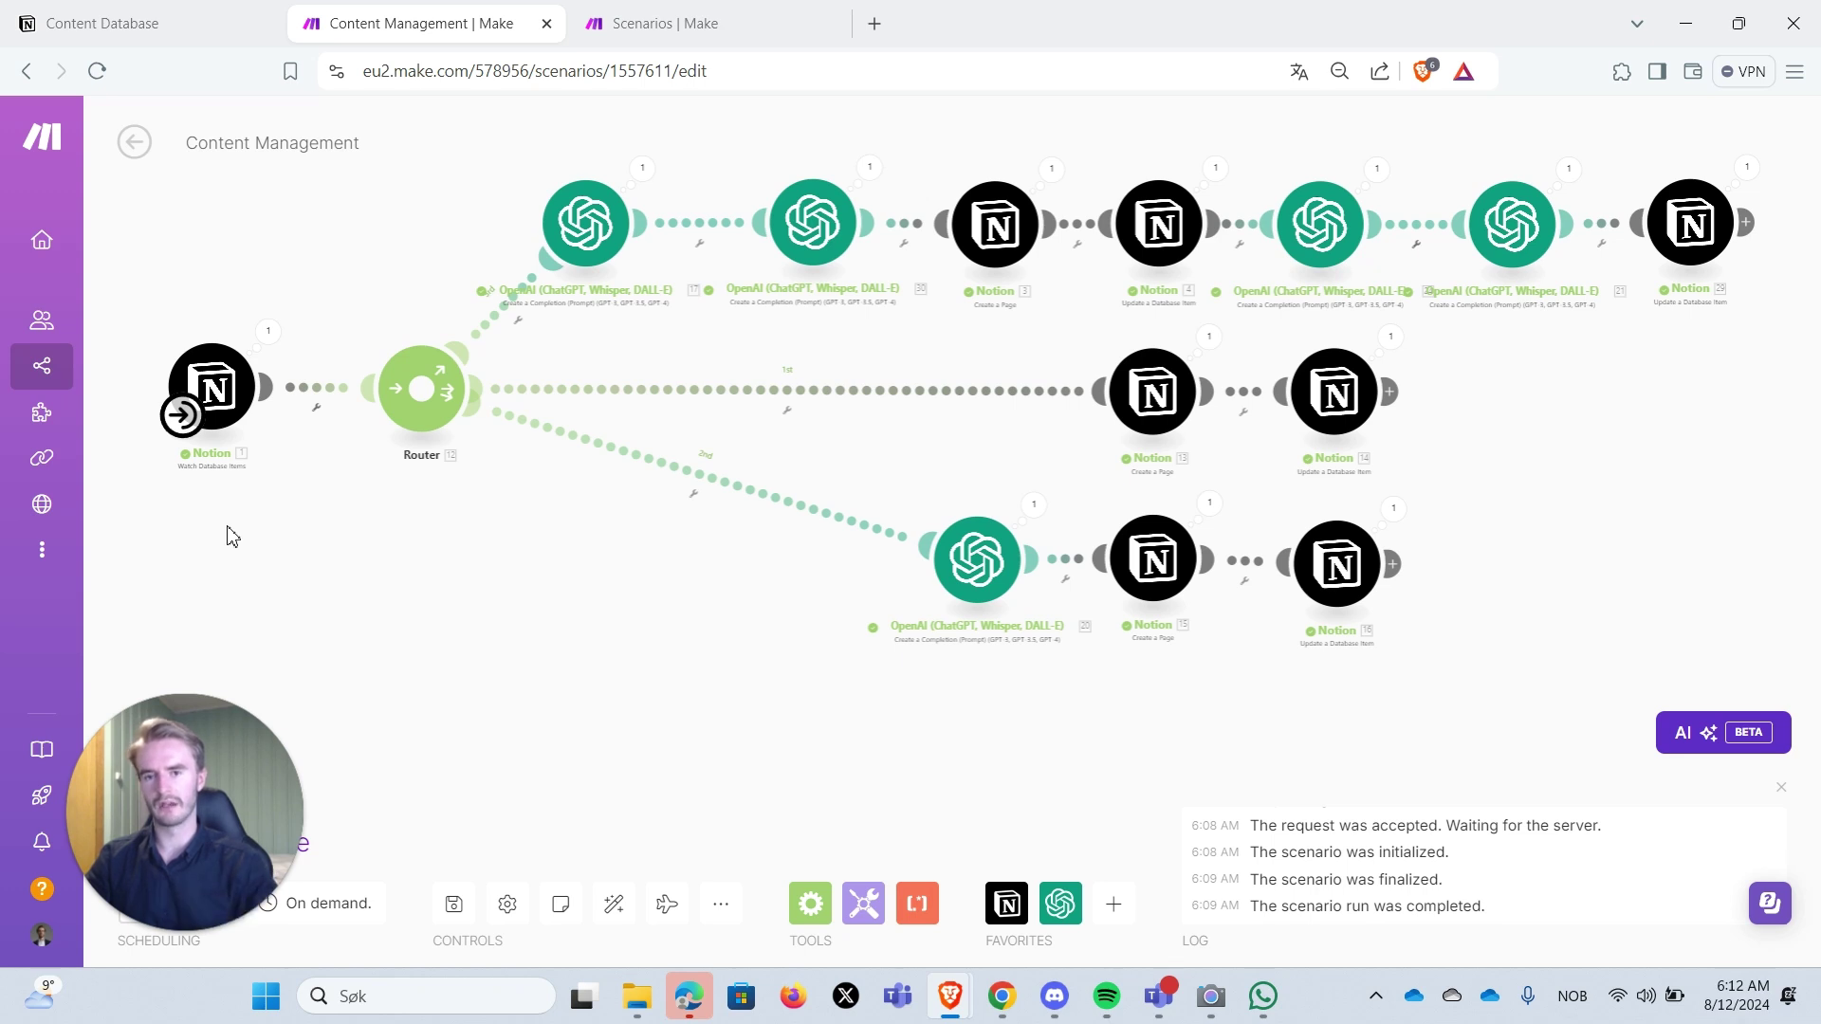
- Compare the trigger module's creation-time watch and limit settings with the newest entries in the Notion Content Database
left_click(211, 387)
left_click(156, 25)
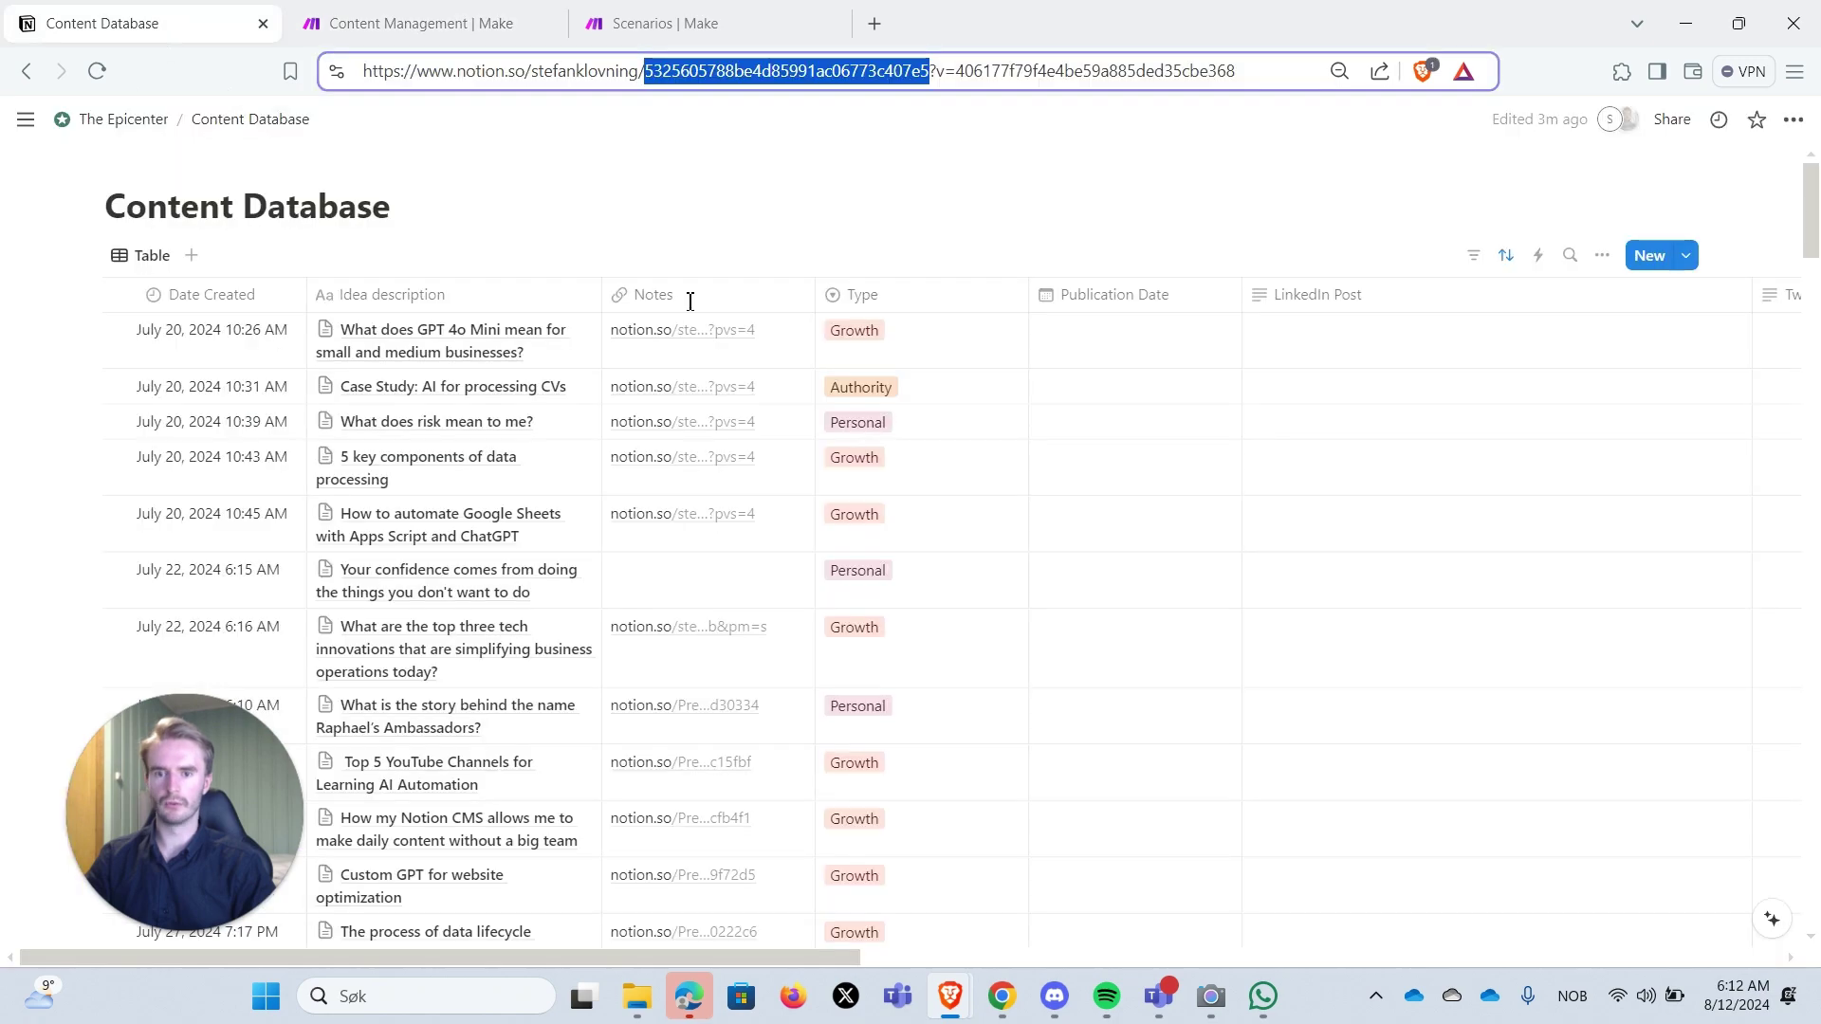
scroll(599, 431, "down", 10)
scroll(601, 427, "down", 10)
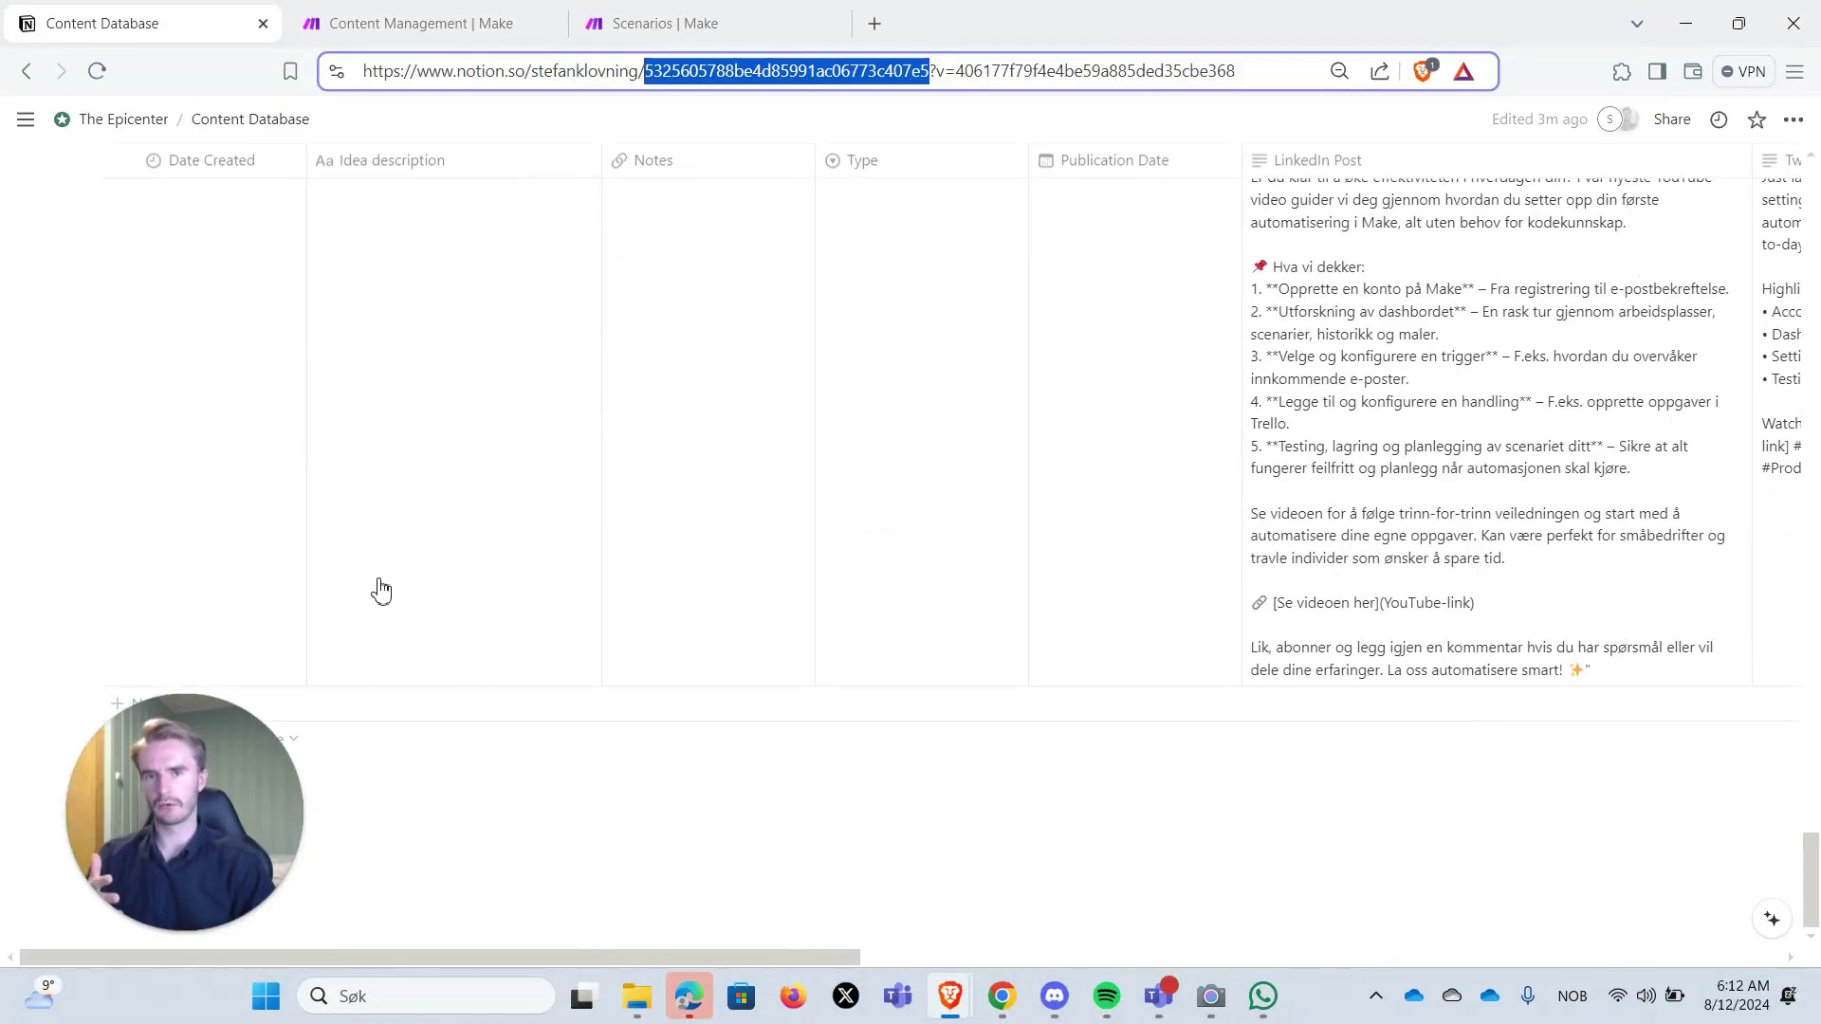
left_click(408, 27)
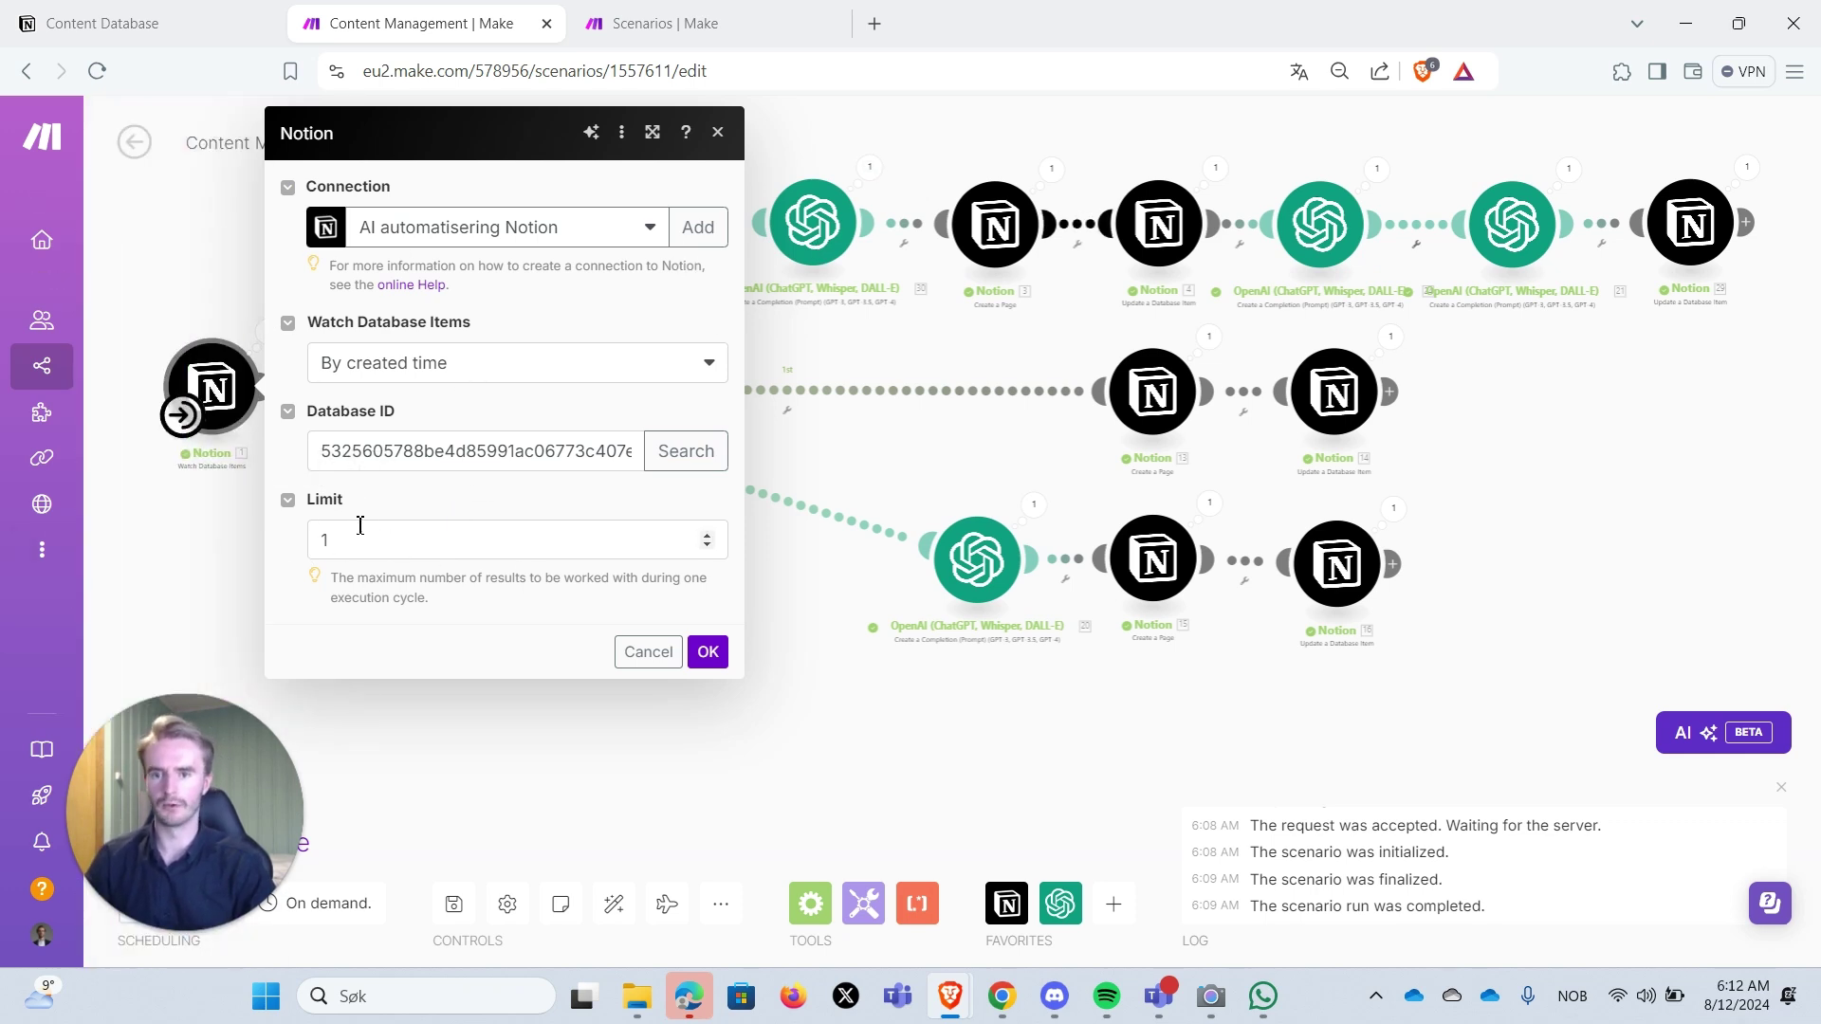
left_click(578, 770)
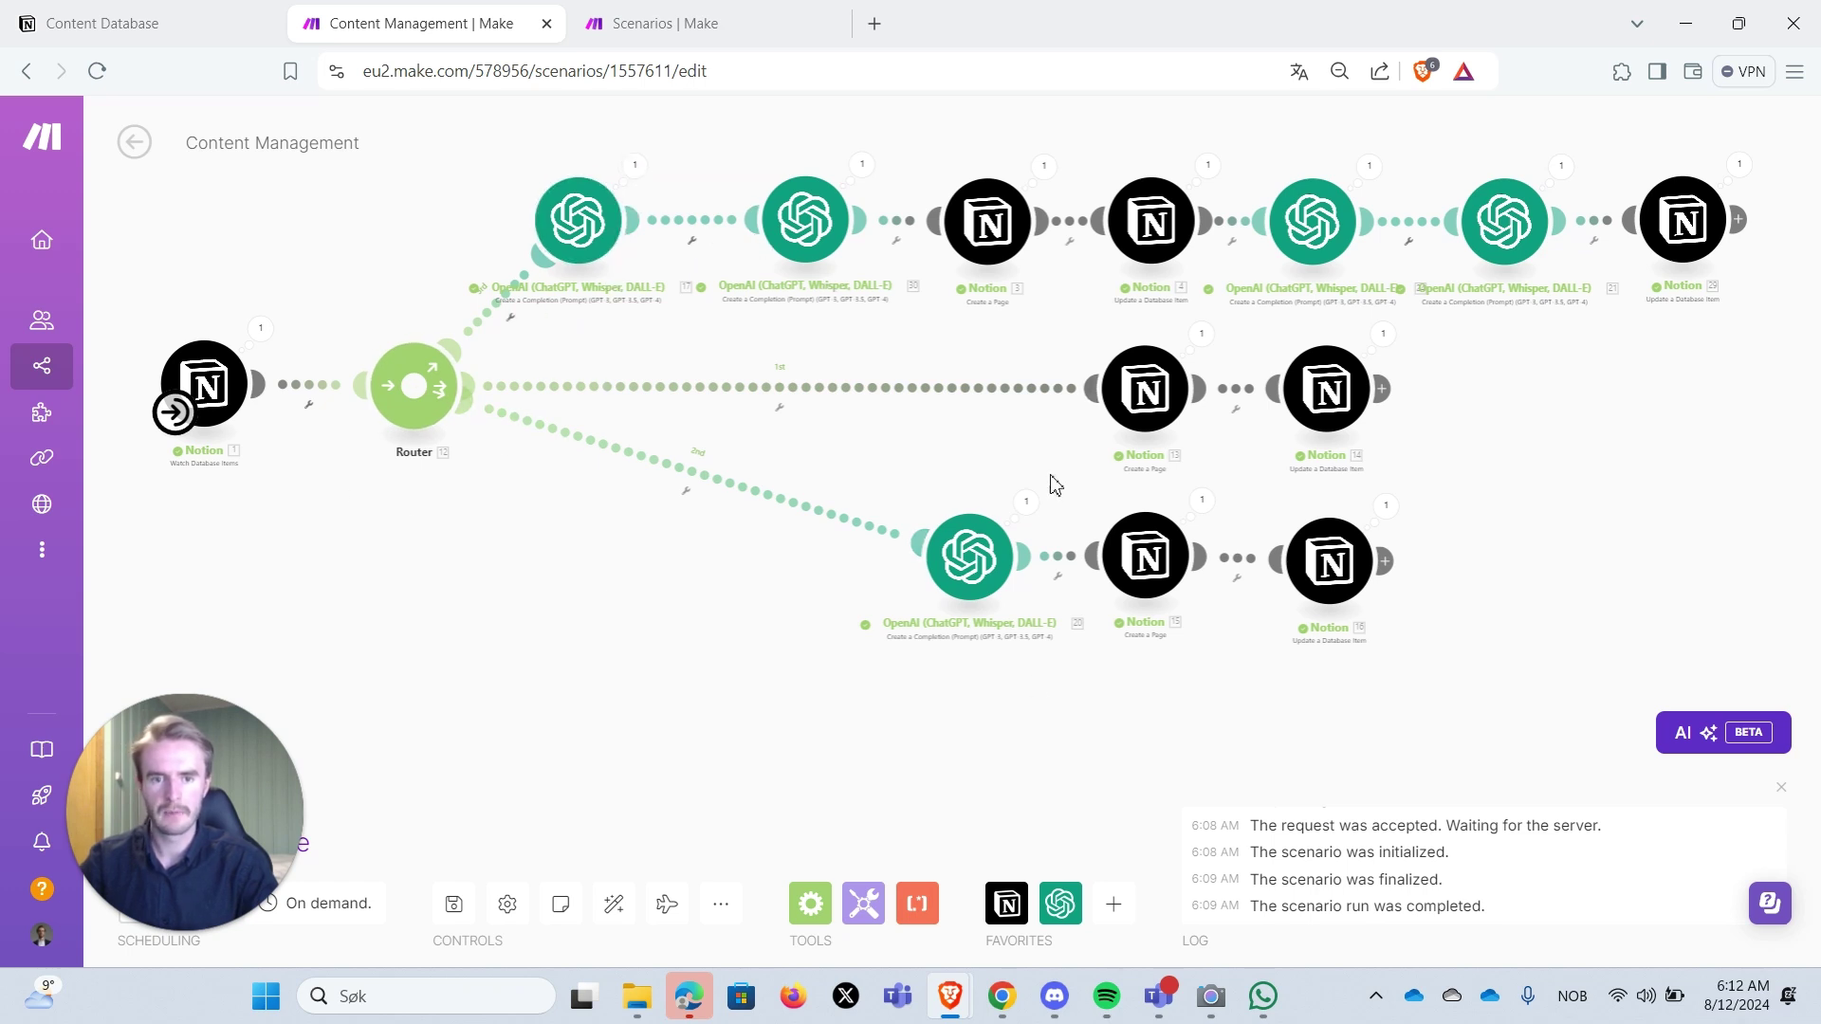
- View the new-connection form of the SEO branch's OpenAI module, with its API key and organization ID fields, and close it
left_click(969, 558)
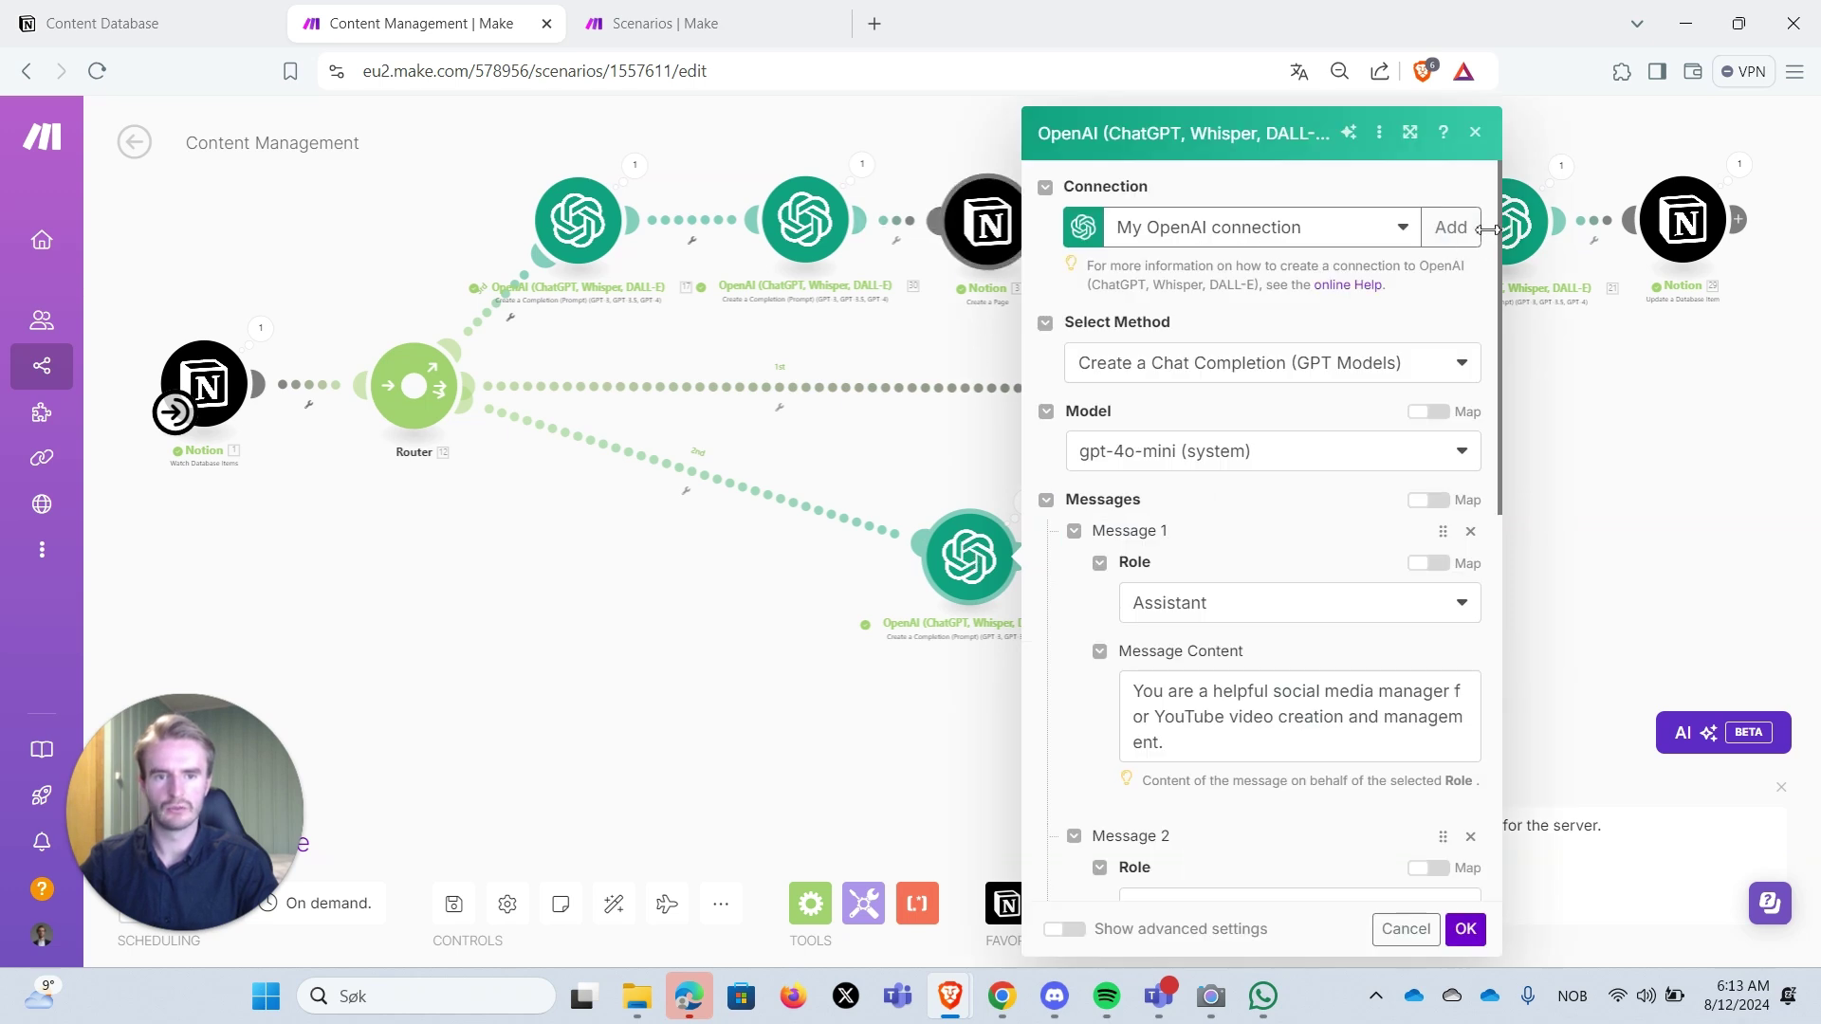
left_click(1451, 227)
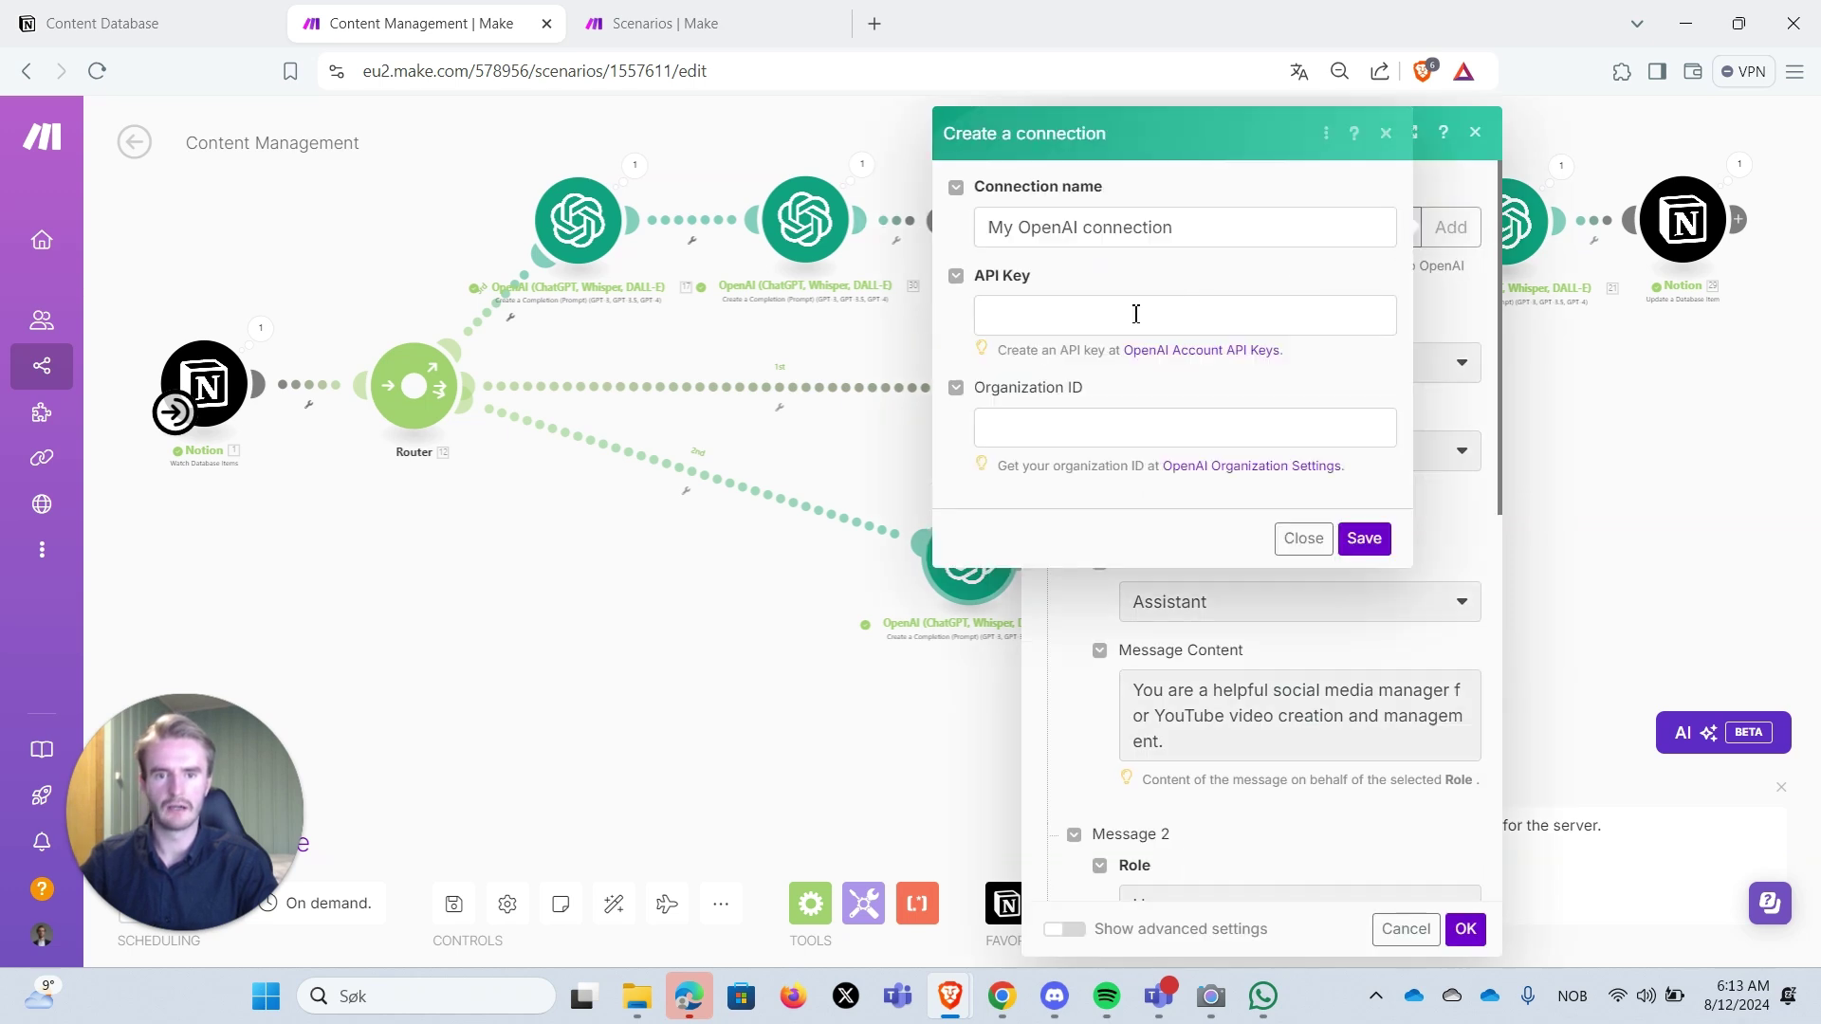
left_click(849, 411)
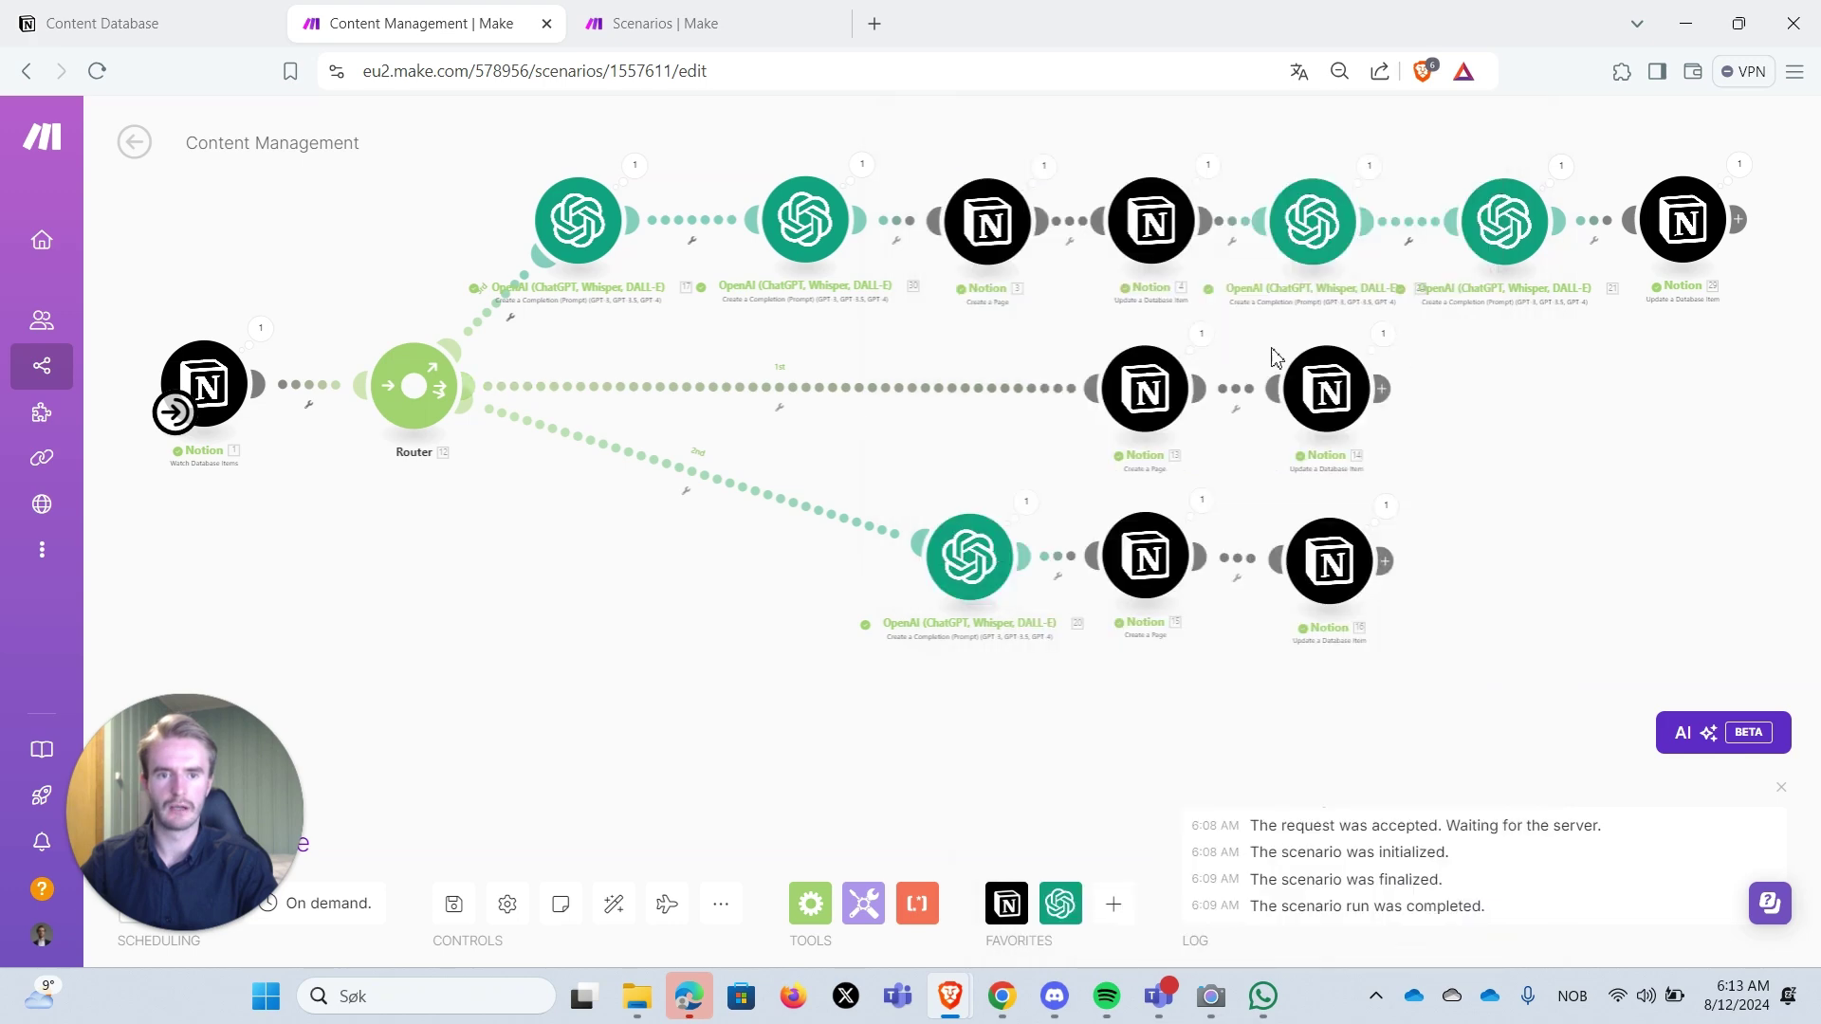
- Review the SEO branch's OpenAI module: its connection, method, model, assistant role and SEO suggestions prompt, and close its settings
left_click(1023, 546)
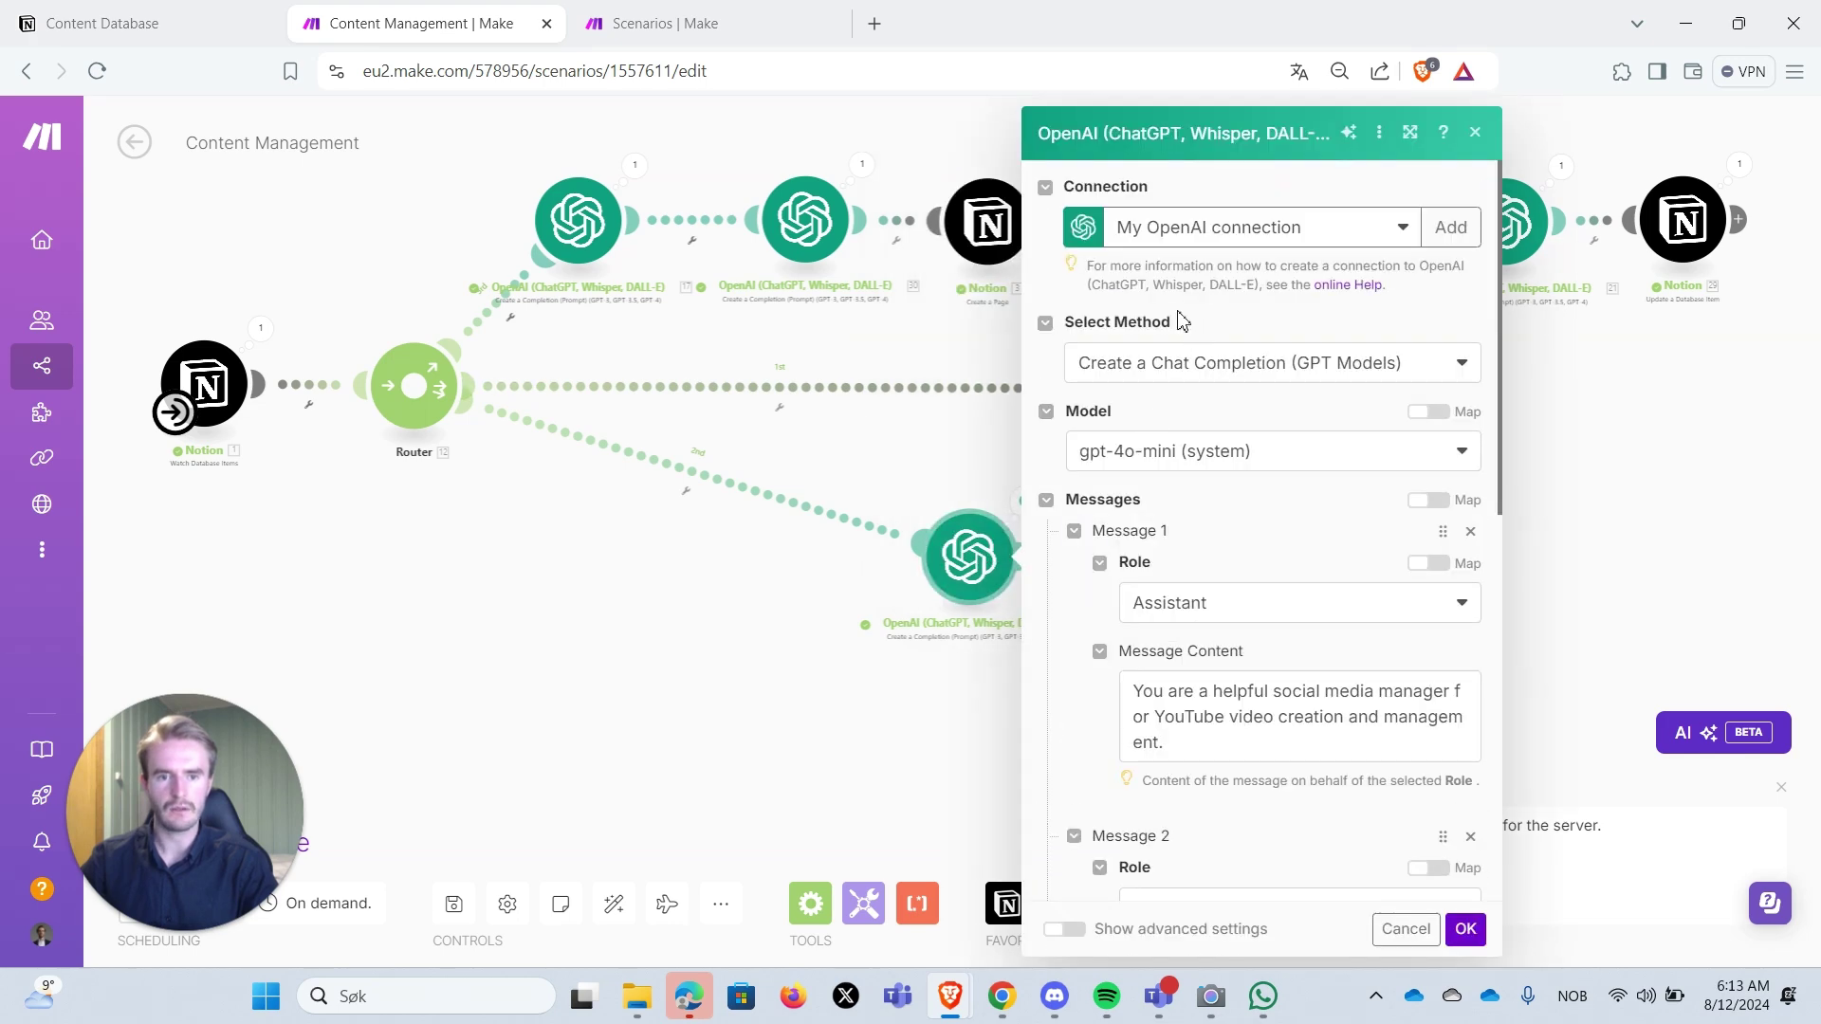
left_click(1351, 234)
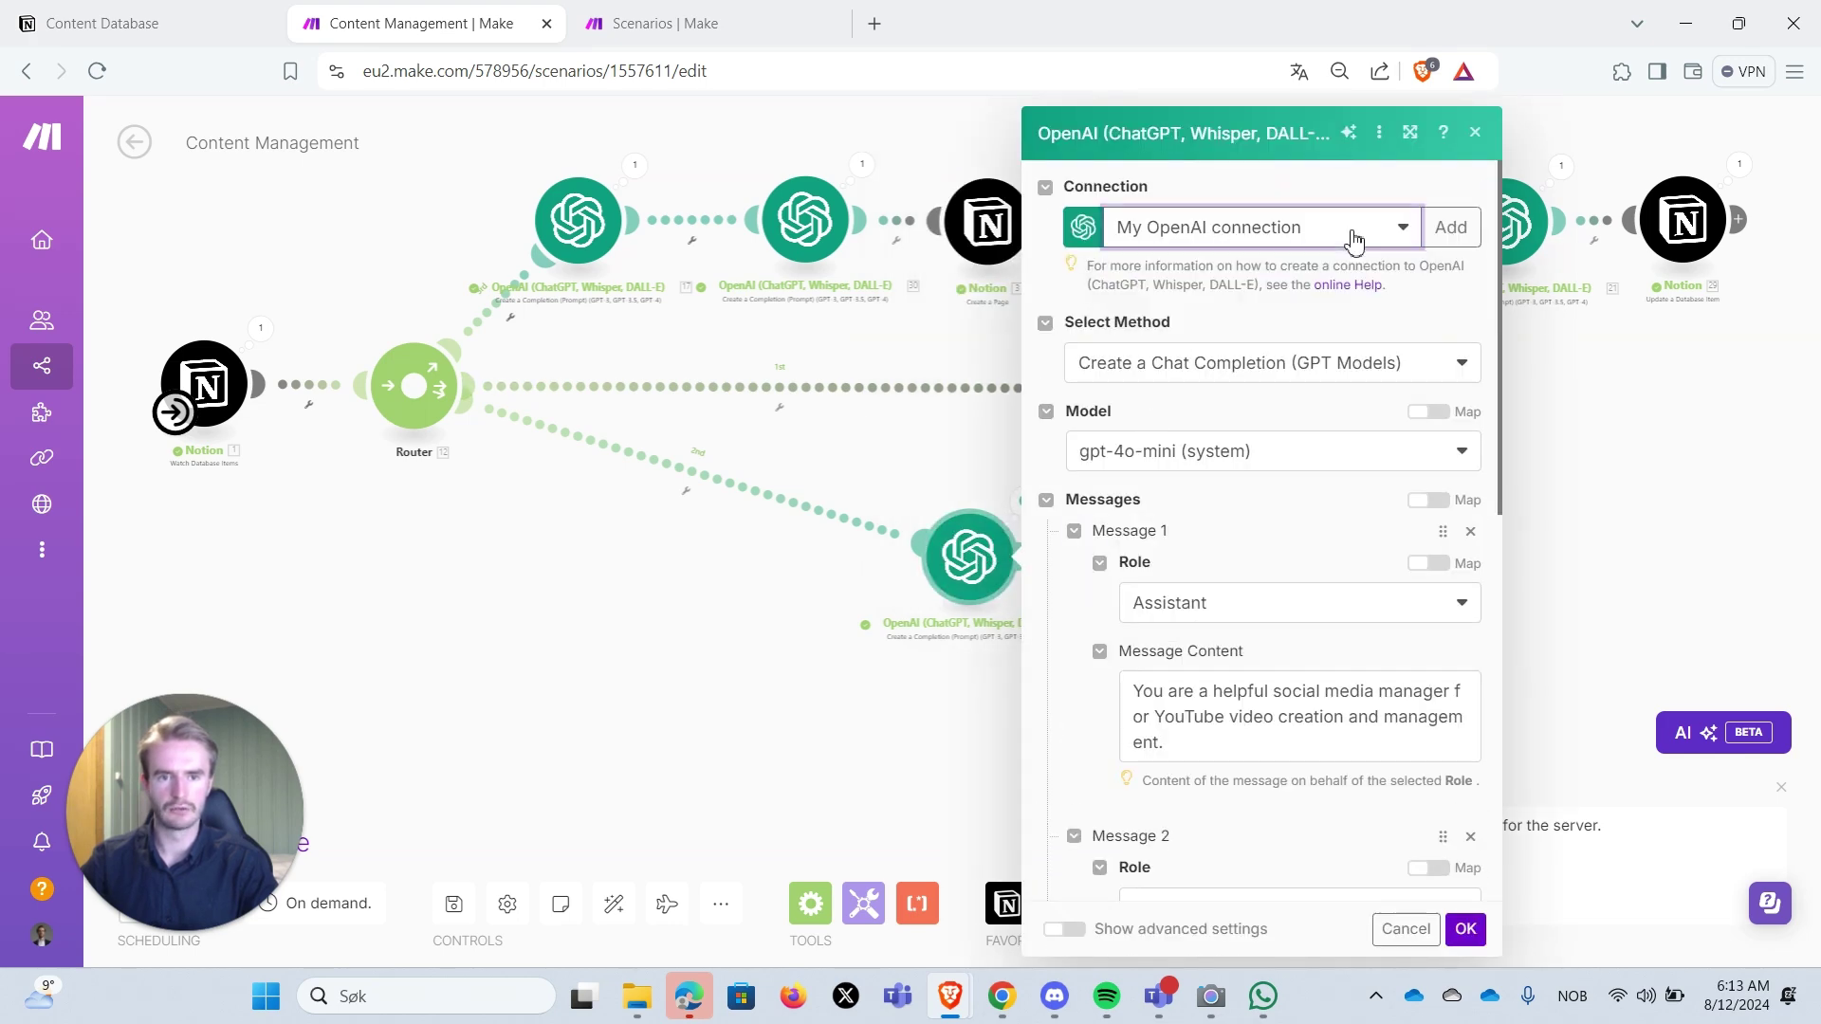
scroll(1197, 330, "down", 1)
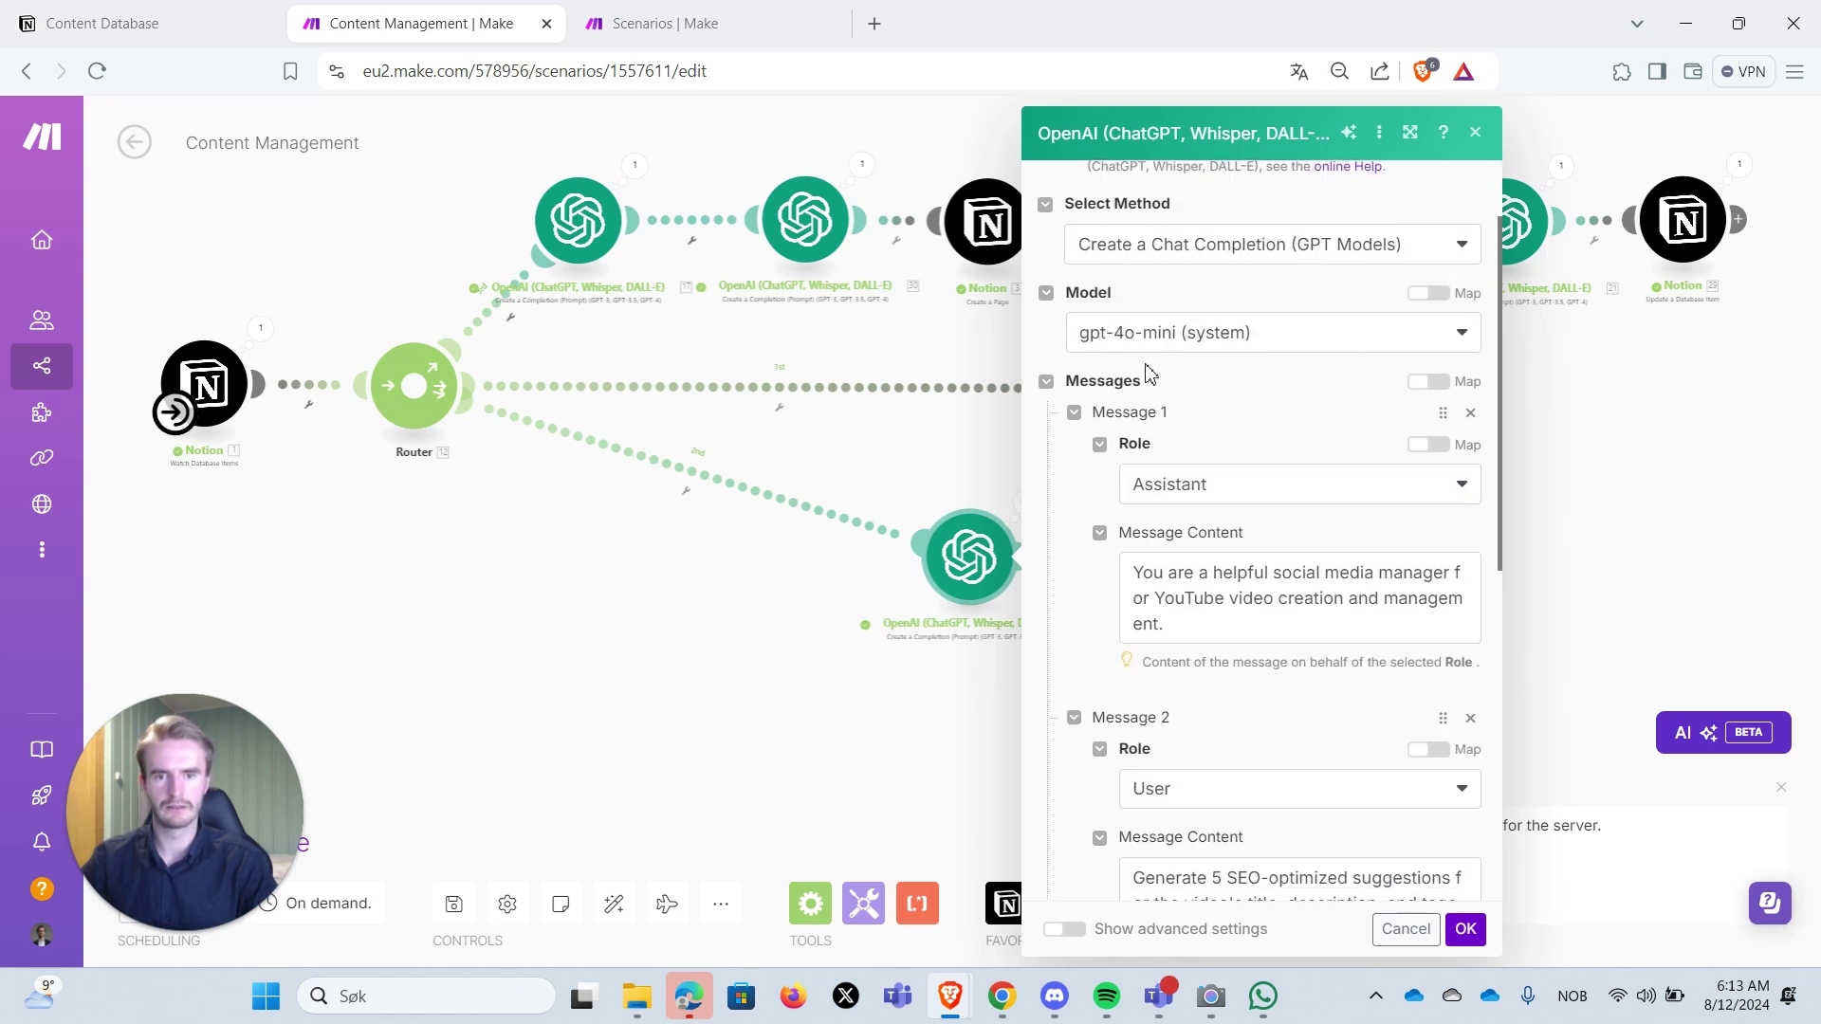
scroll(1293, 351, "down", 2)
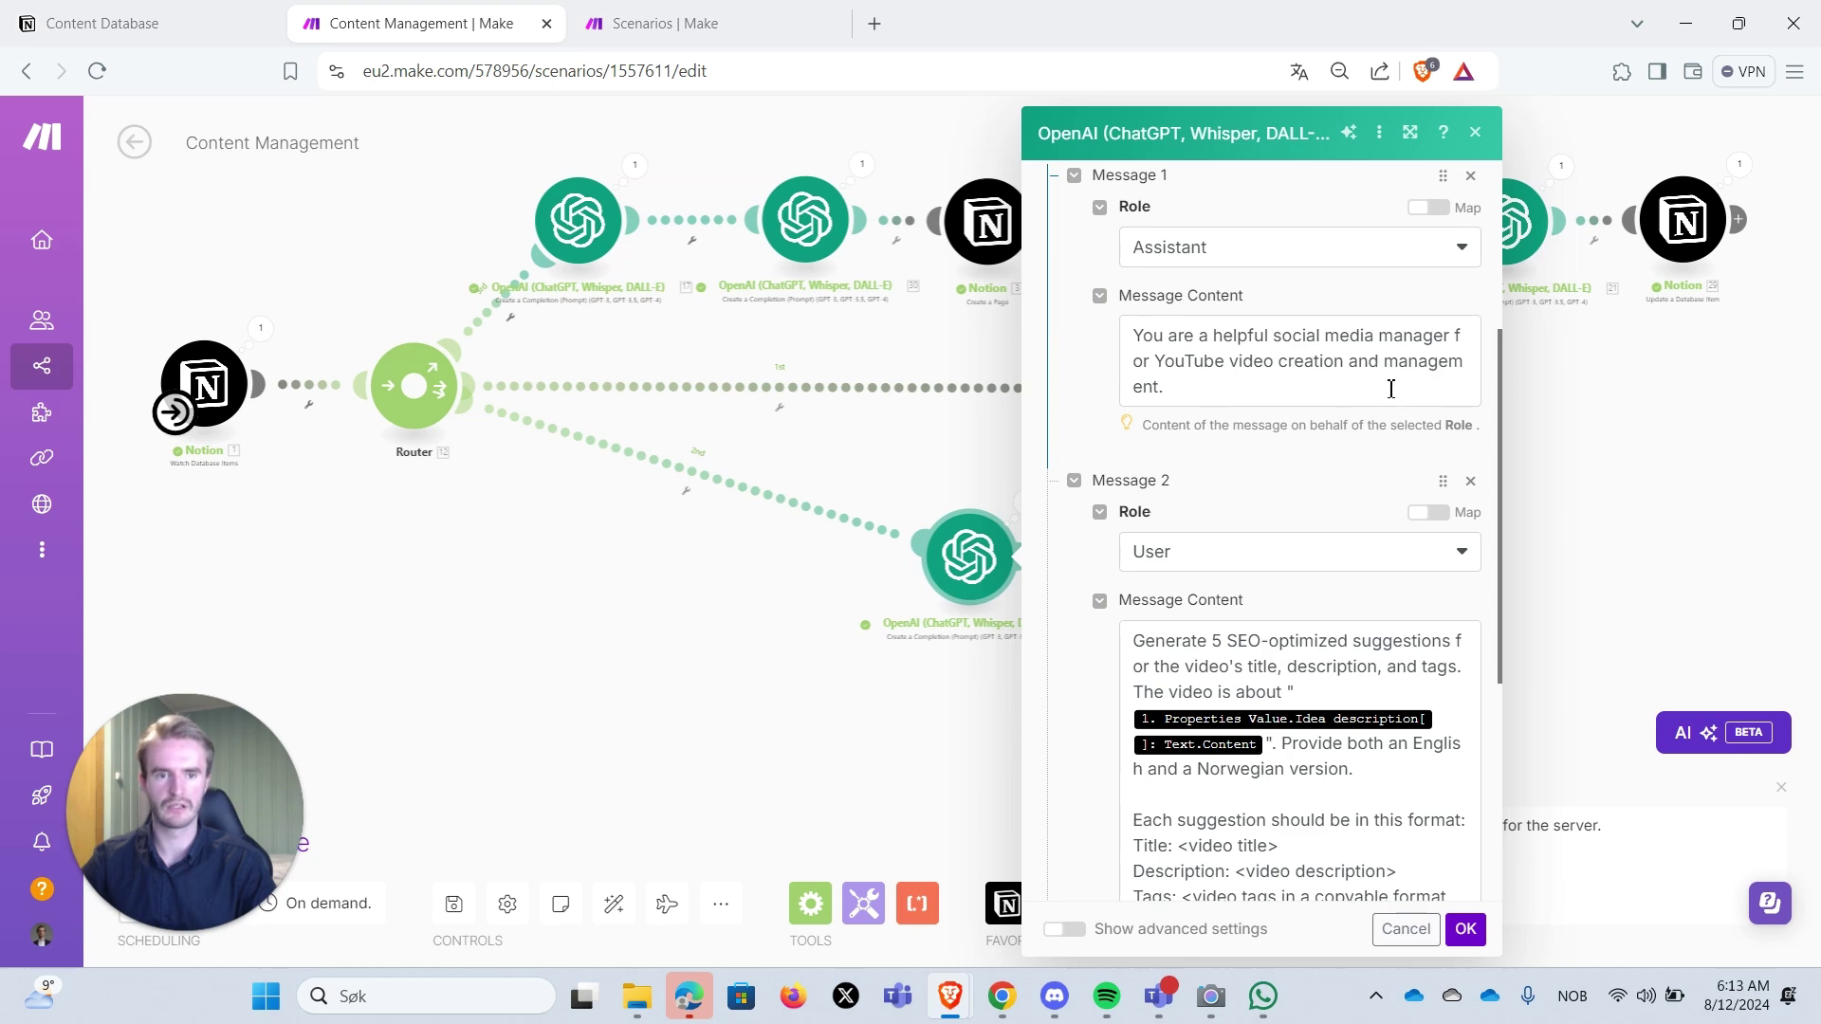
scroll(1317, 384, "down", 2)
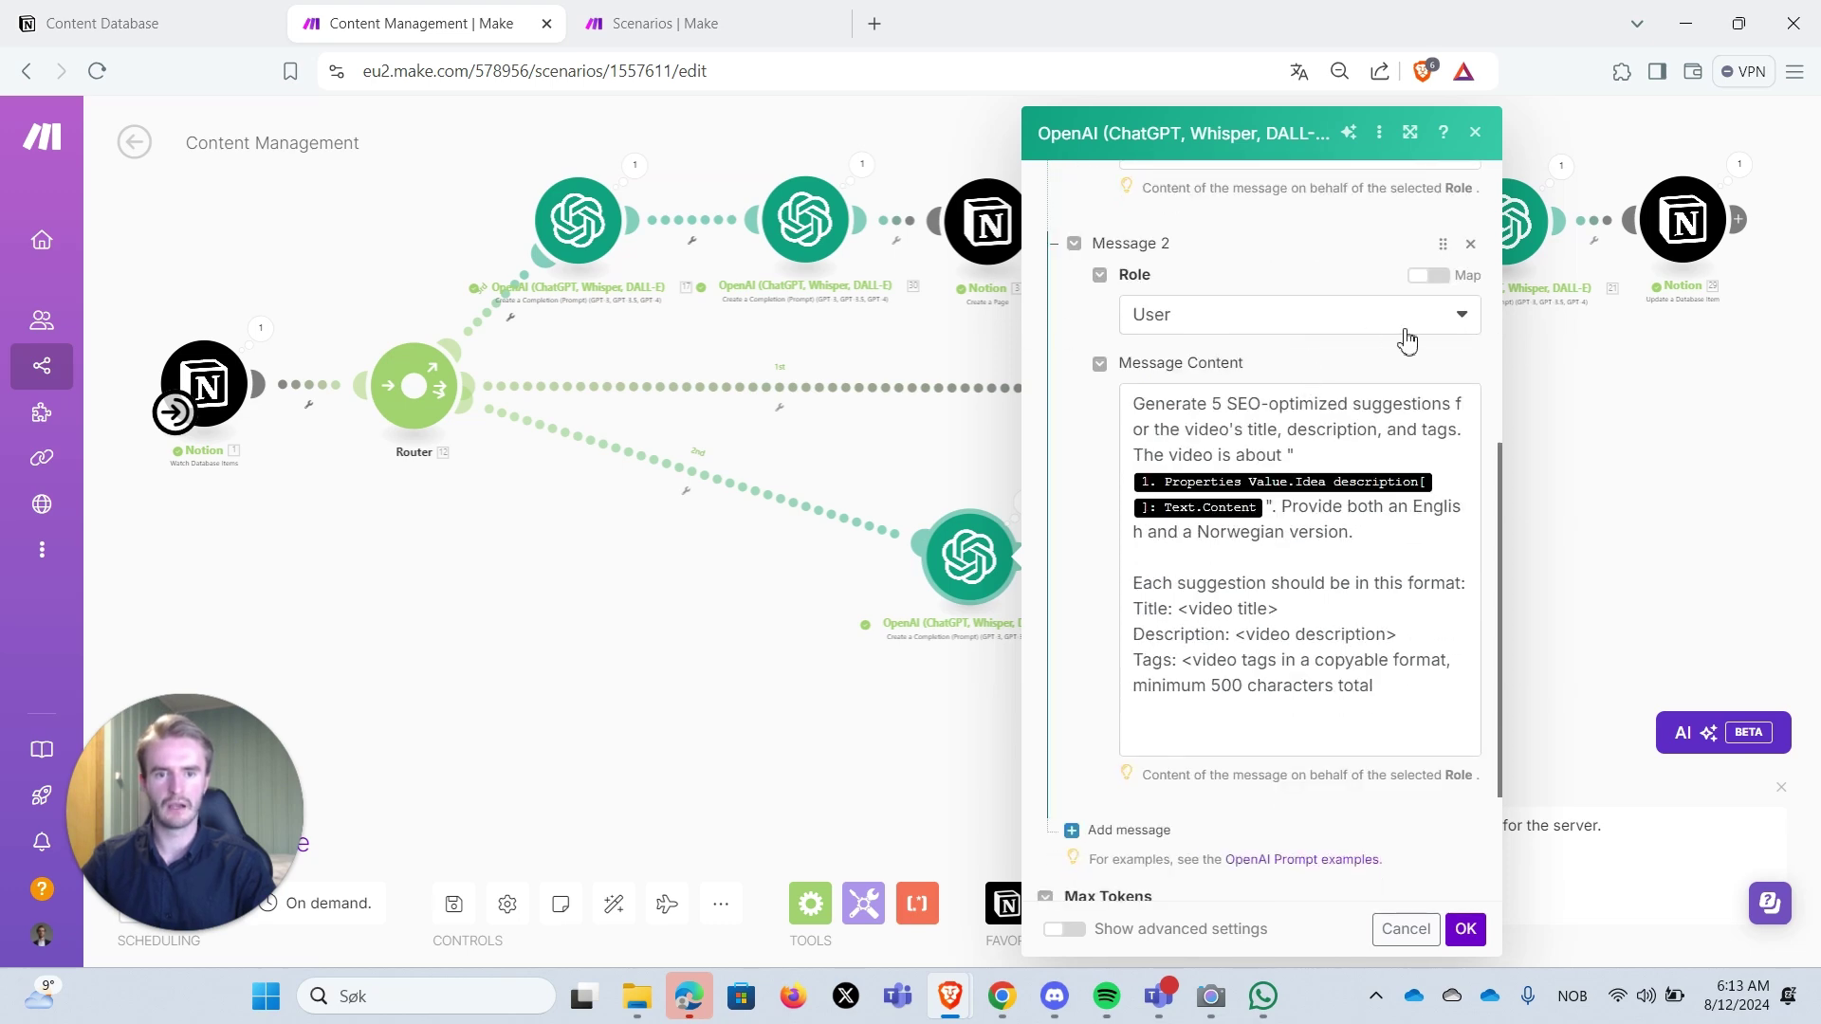
left_click_drag(1131, 406, 1403, 459)
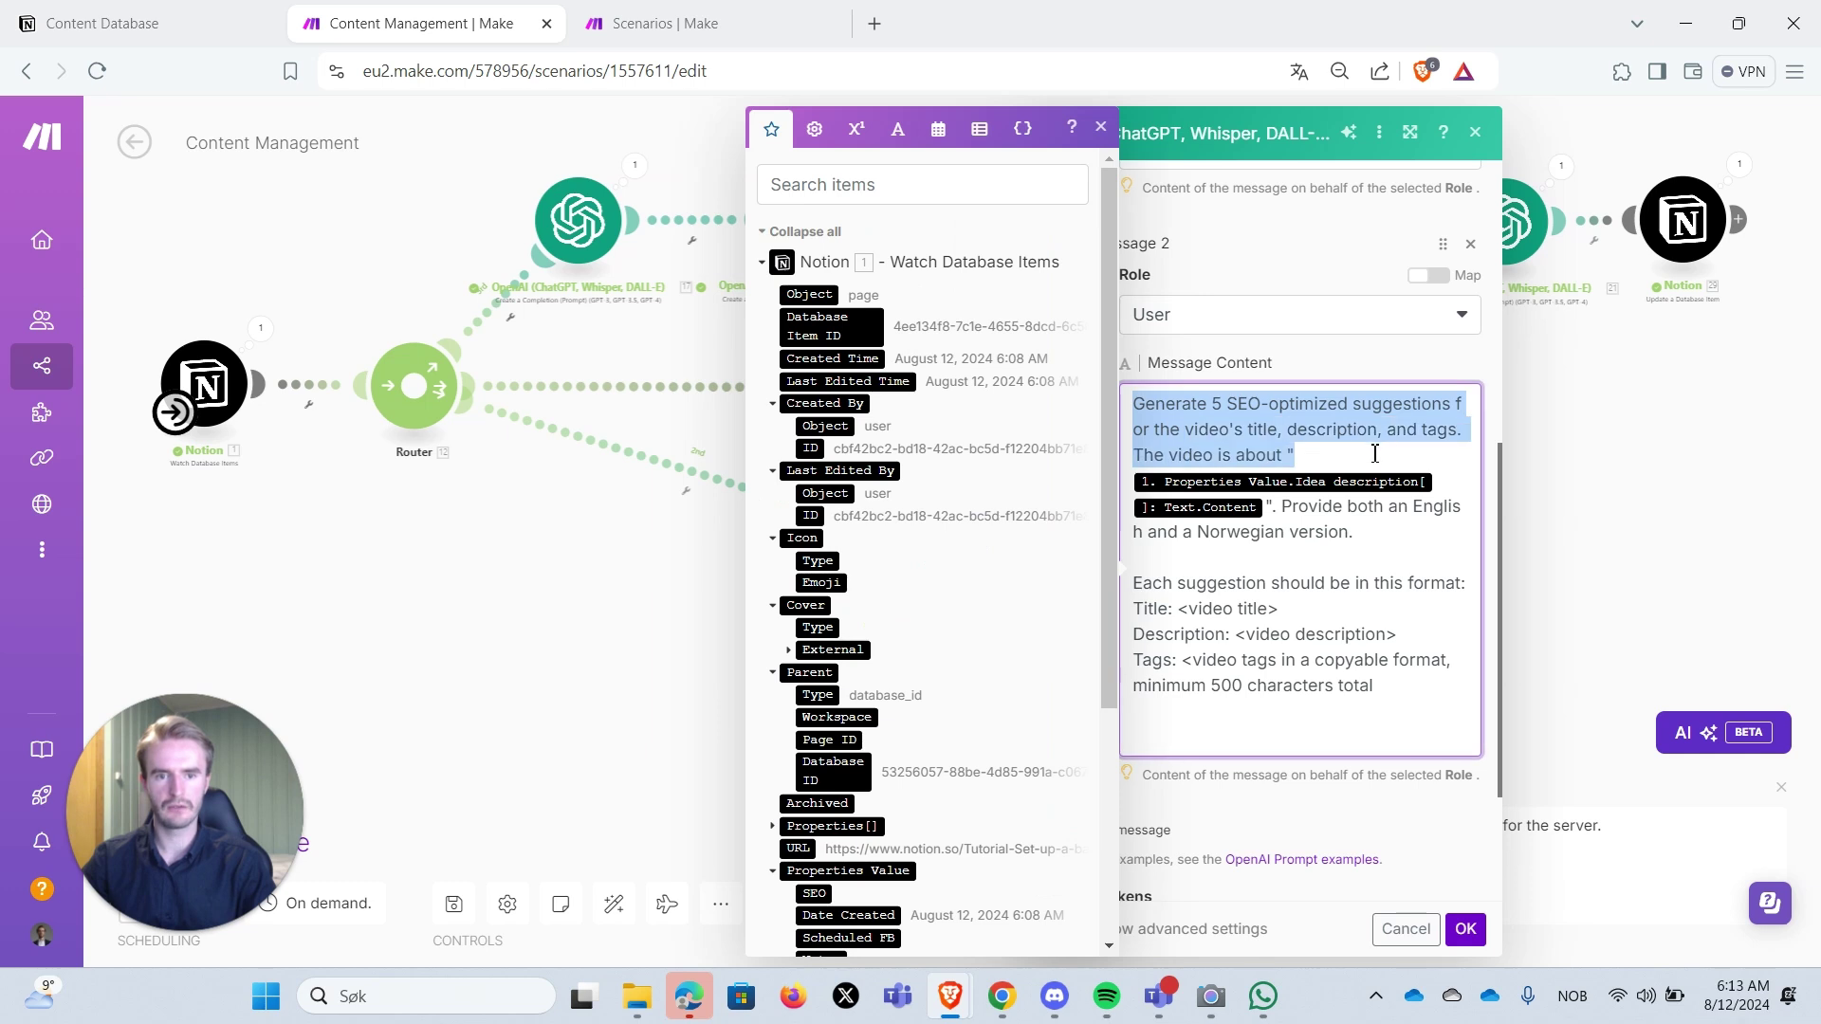
left_click(1354, 451)
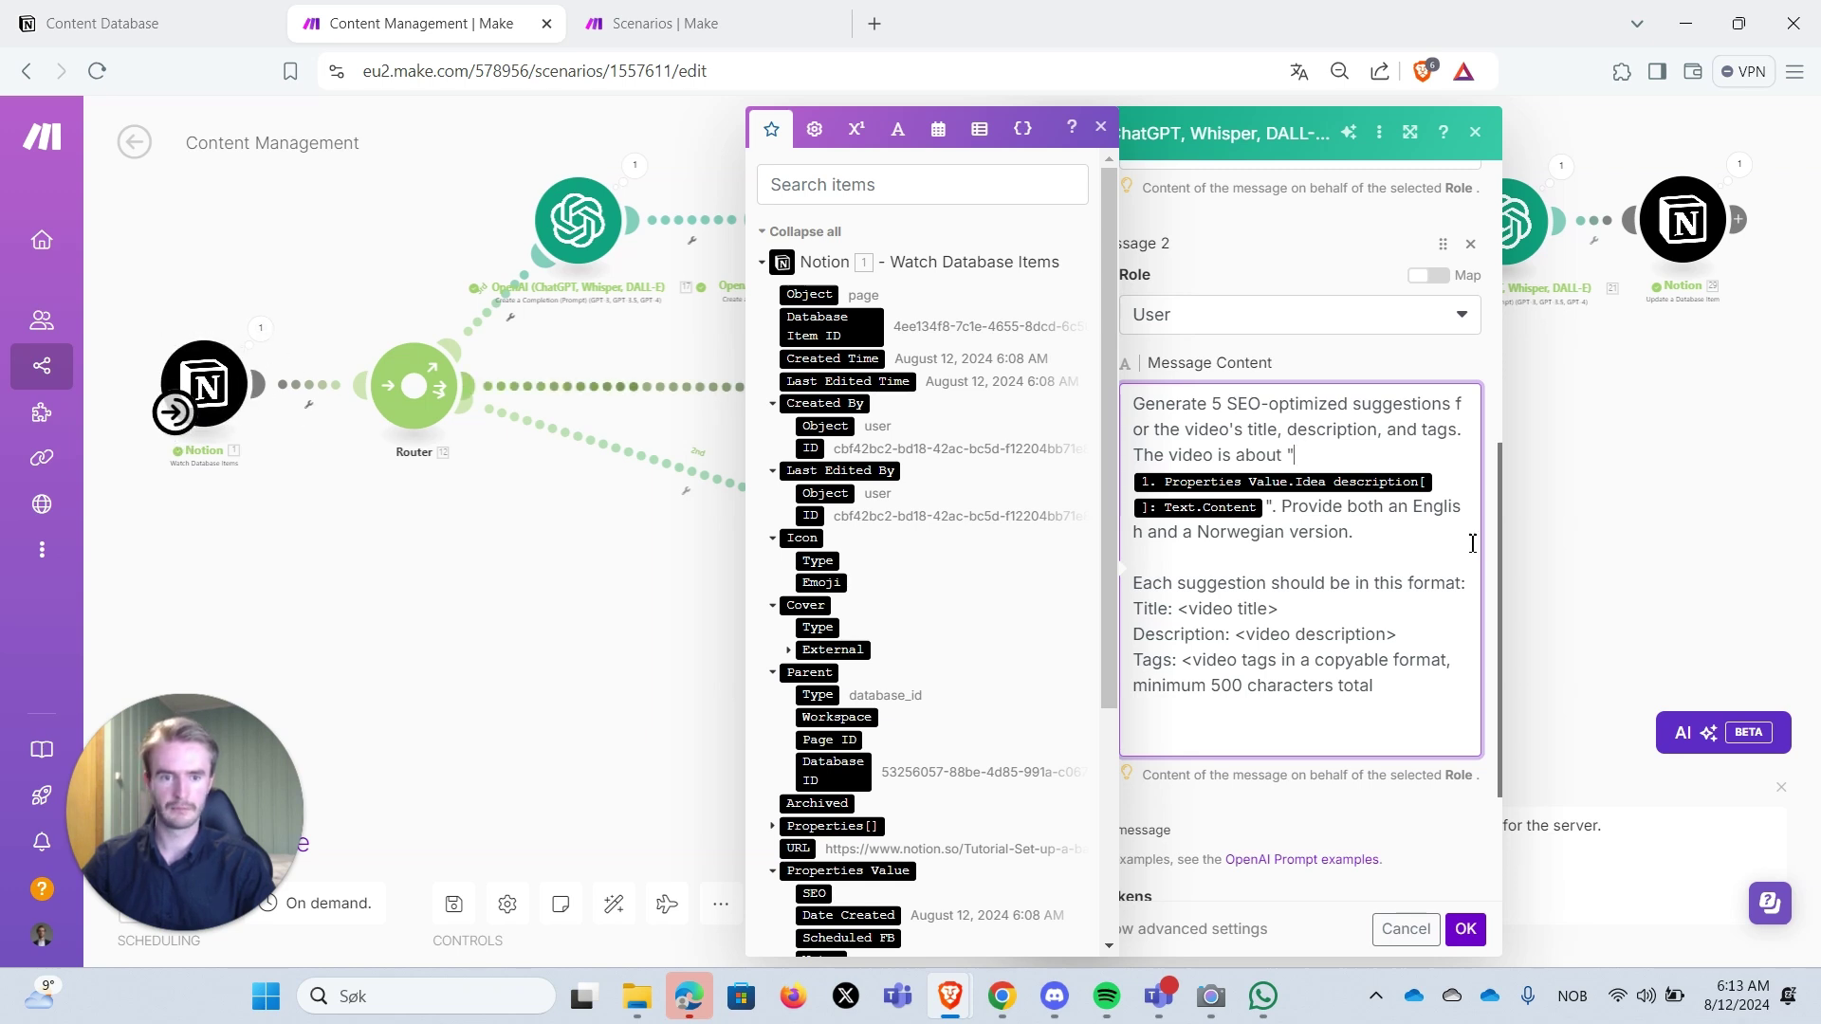
left_click(1465, 930)
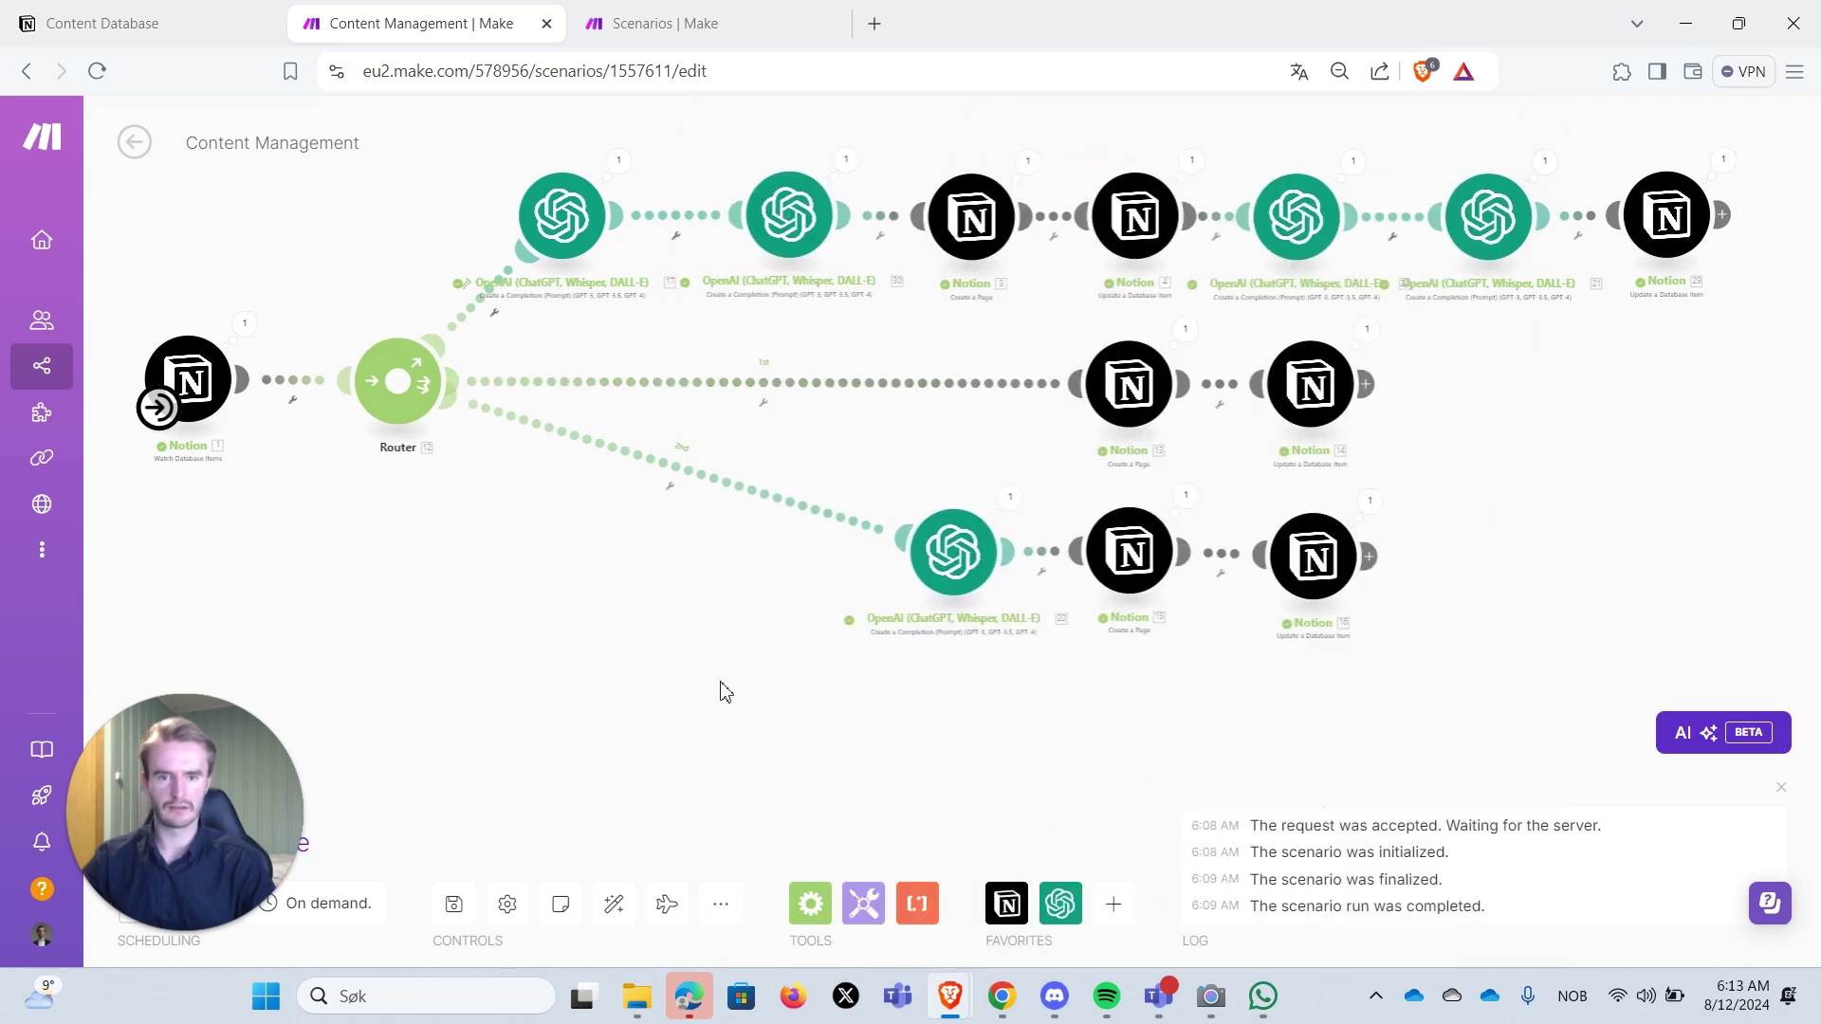
- View the module that creates the SEO suggestions page, and open the Make tutorial entry in Notion to inspect its subpages
left_click(1131, 552)
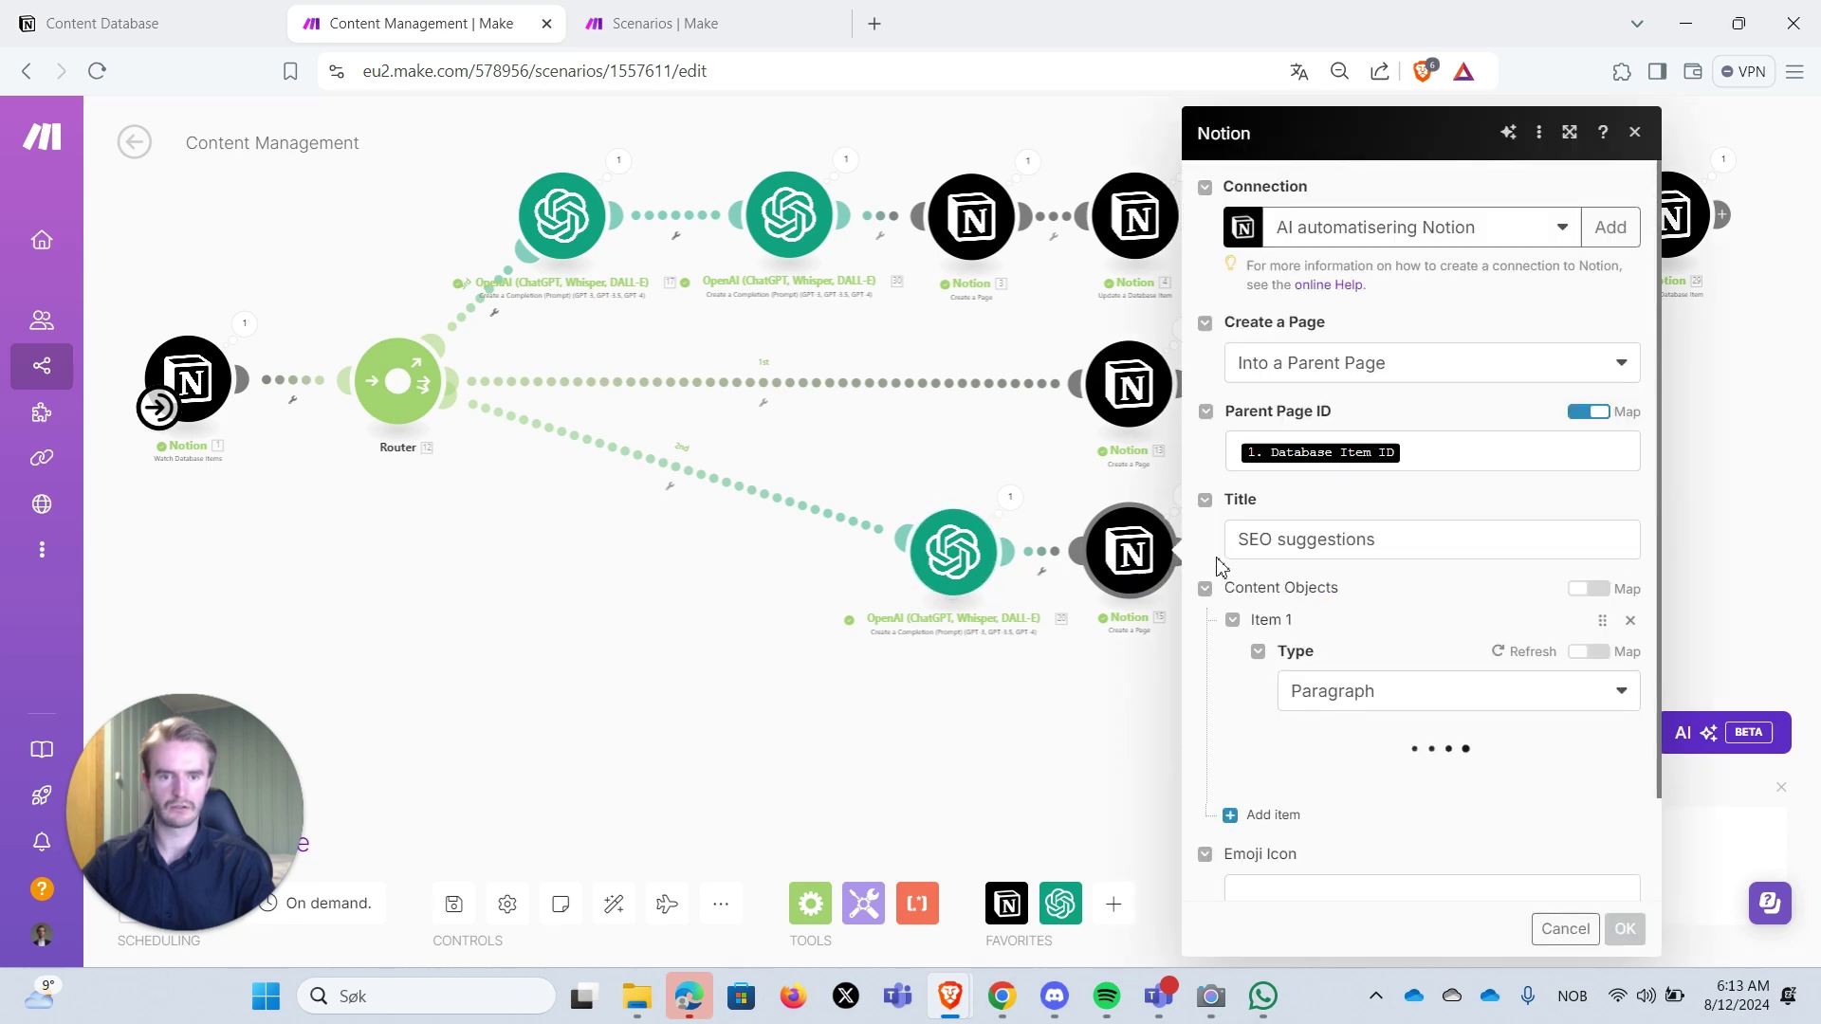
left_click(1008, 482)
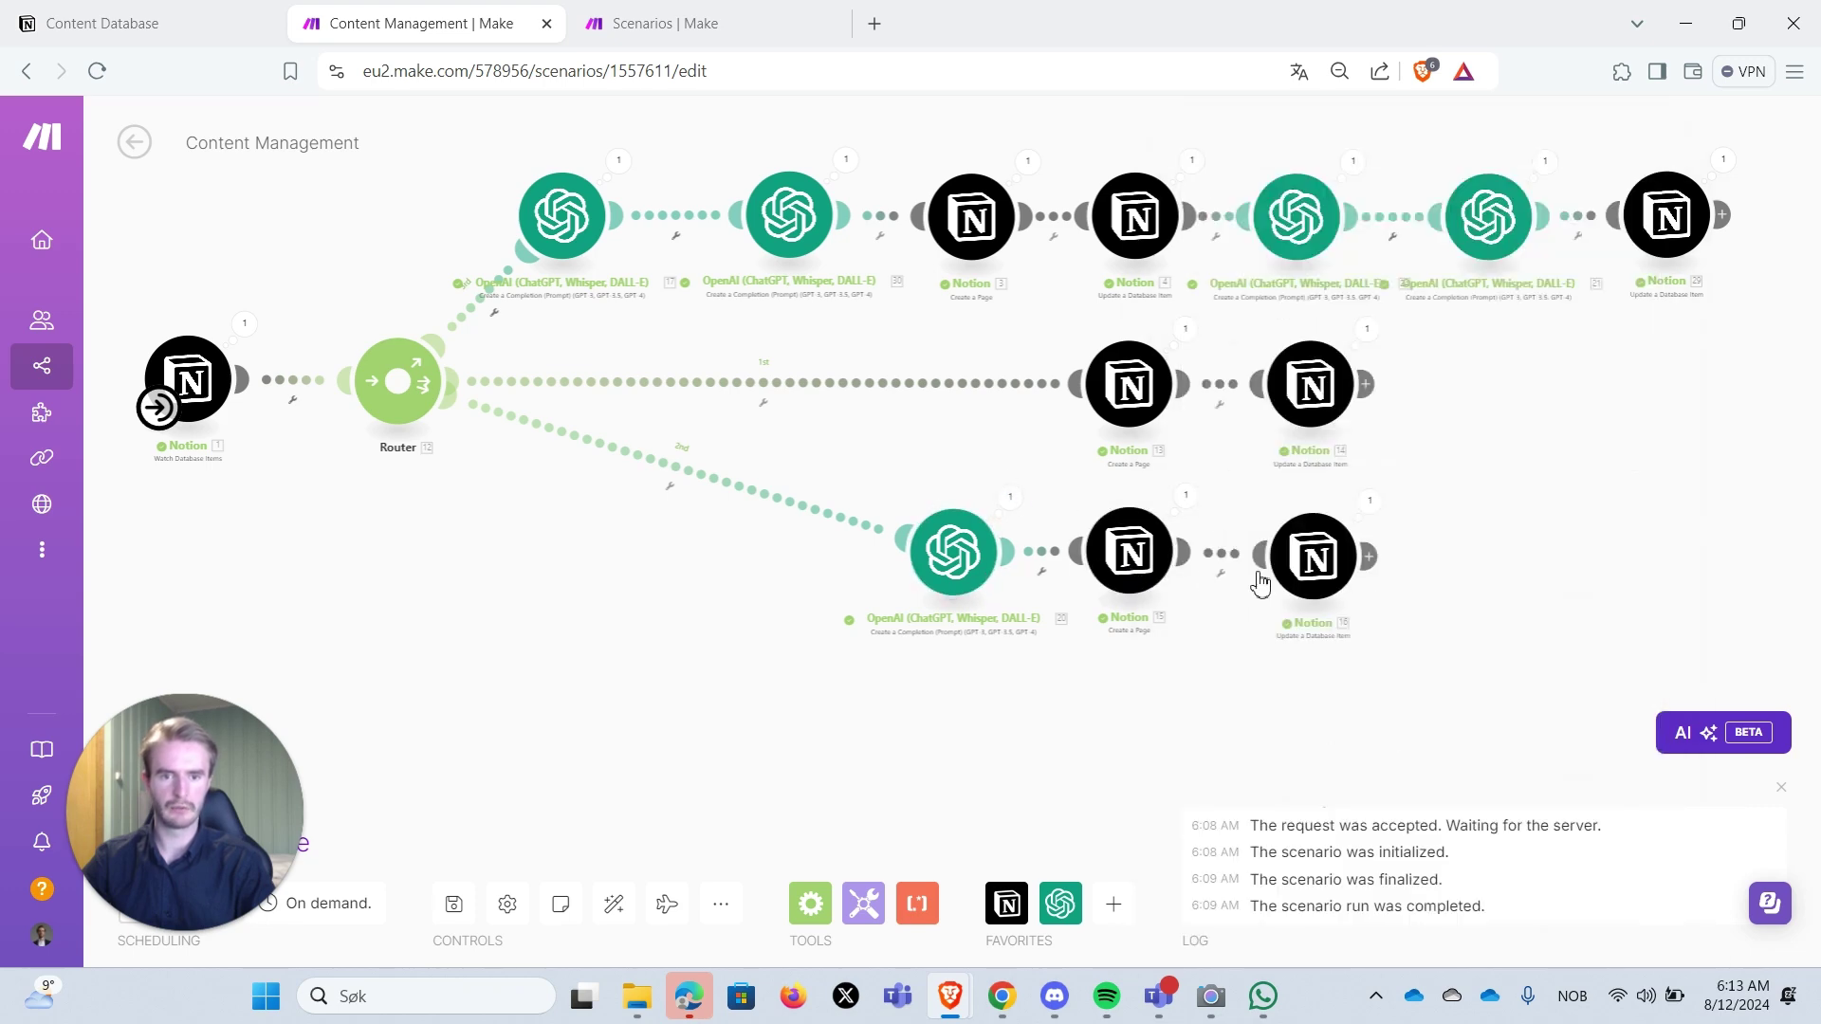
left_click(142, 23)
scroll(996, 450, "up", 3)
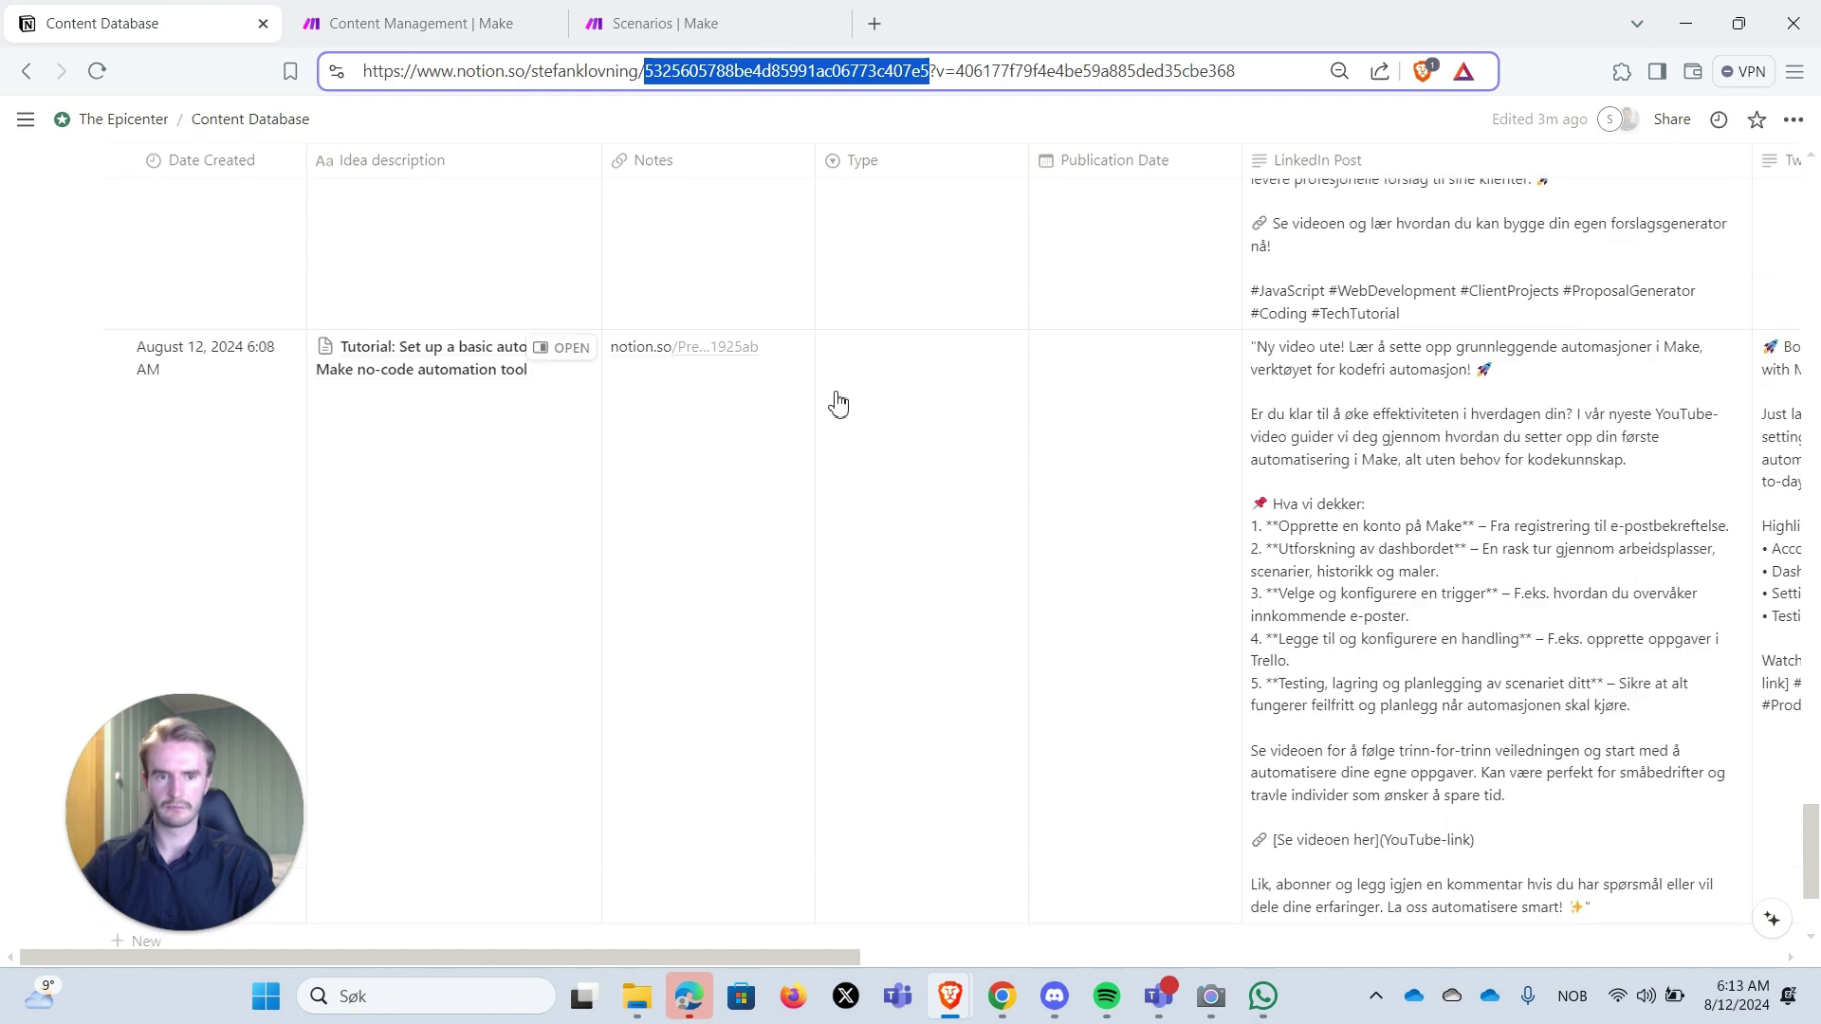
left_click(565, 348)
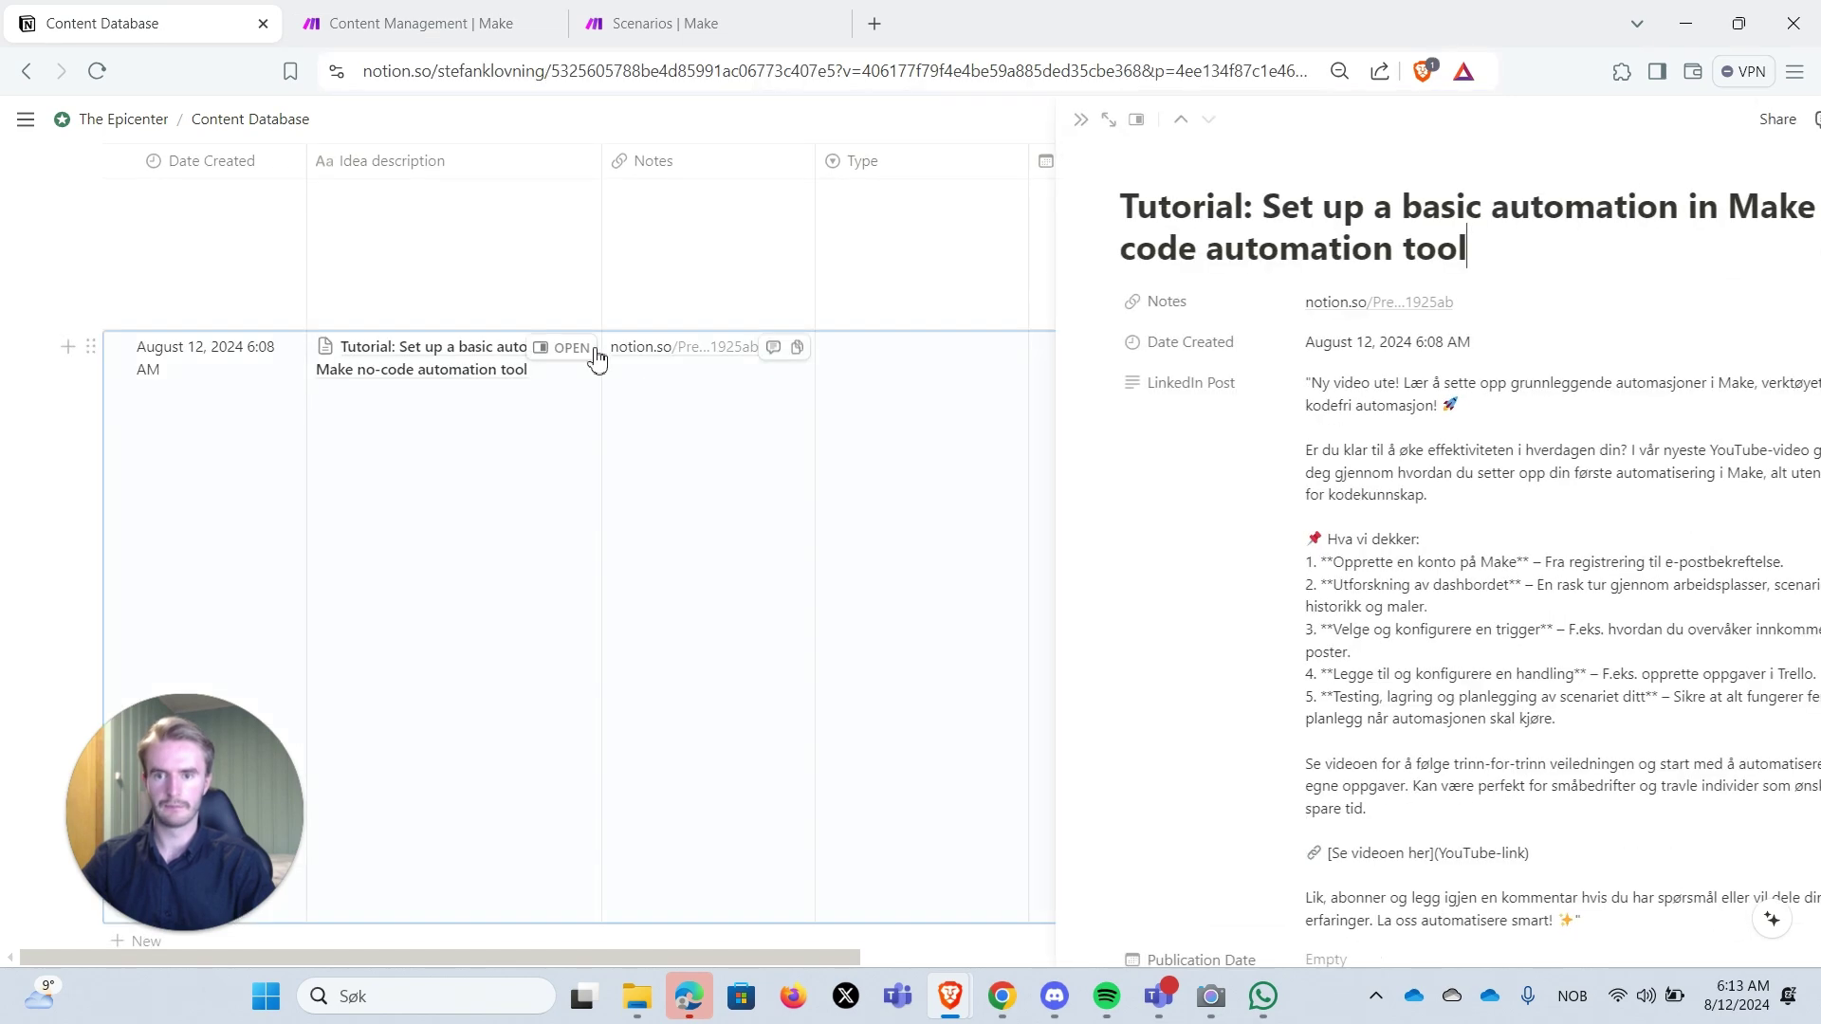
scroll(1341, 460, "down", 10)
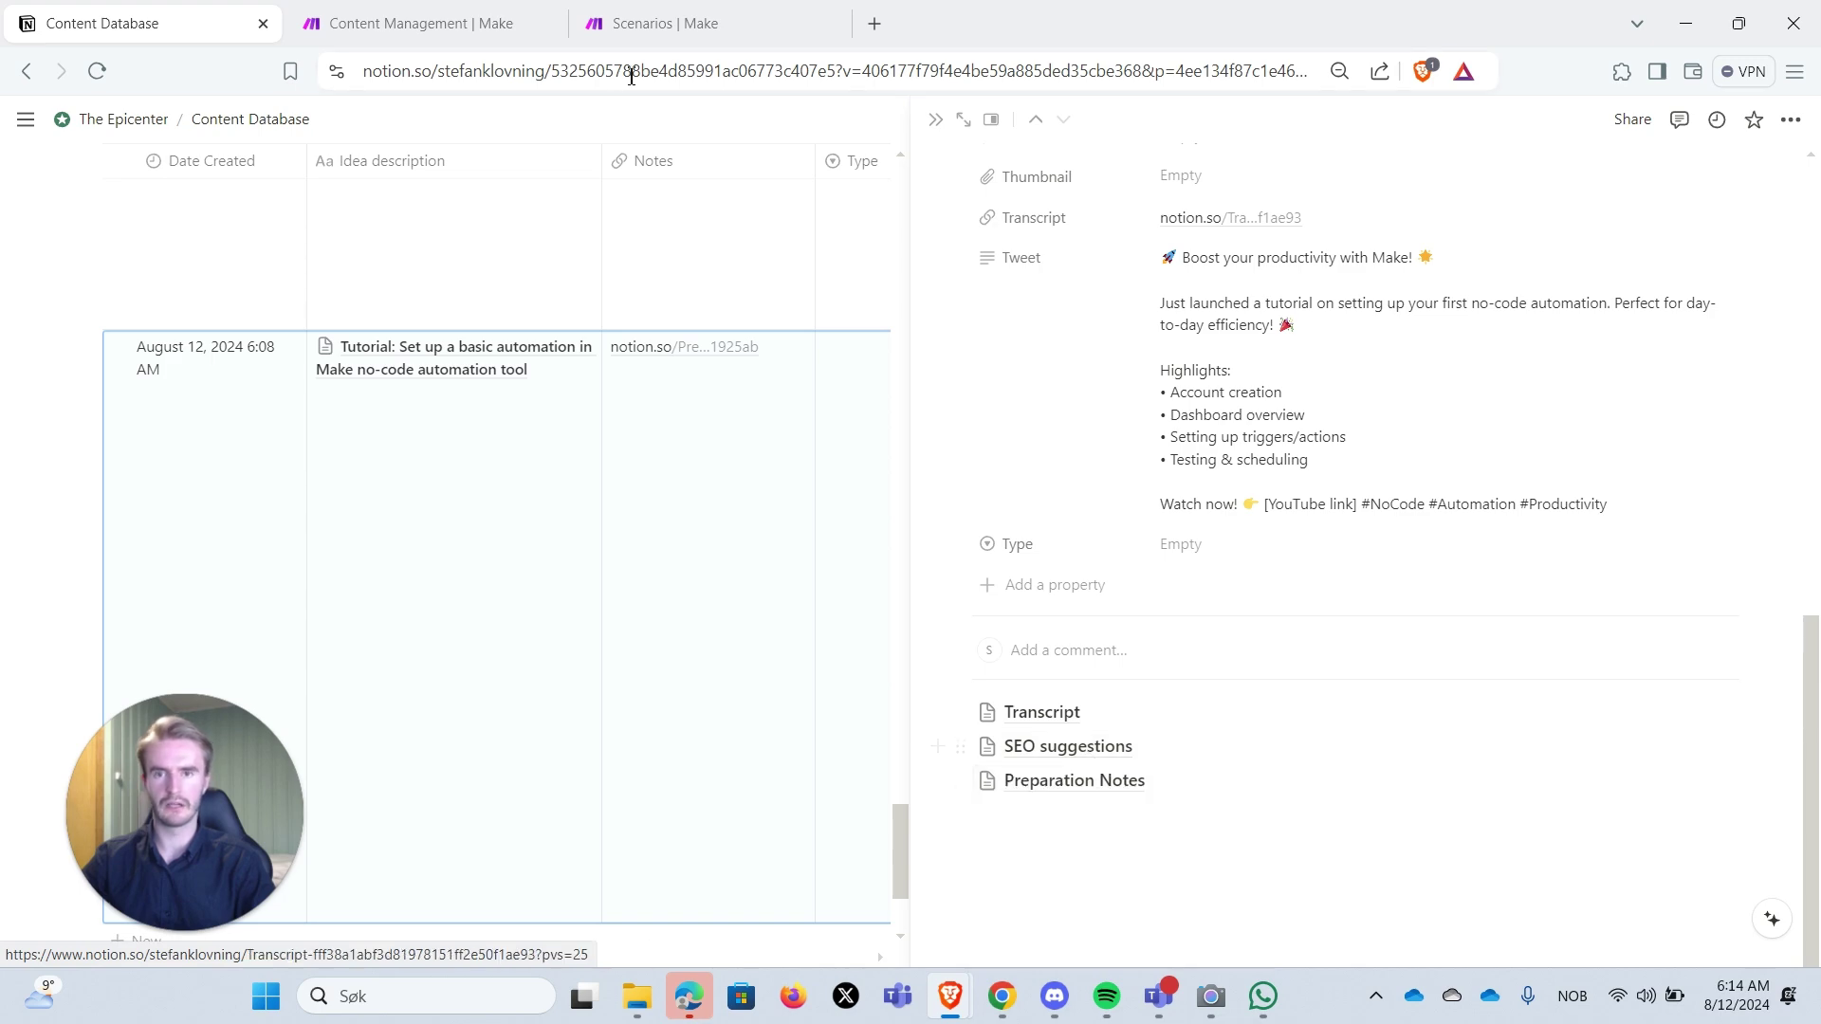
- Compare the SEO branch's database update module and its mapped SEO URL with the tutorial entry's SEO link in Notion, and close its settings
left_click(379, 27)
left_click(1313, 564)
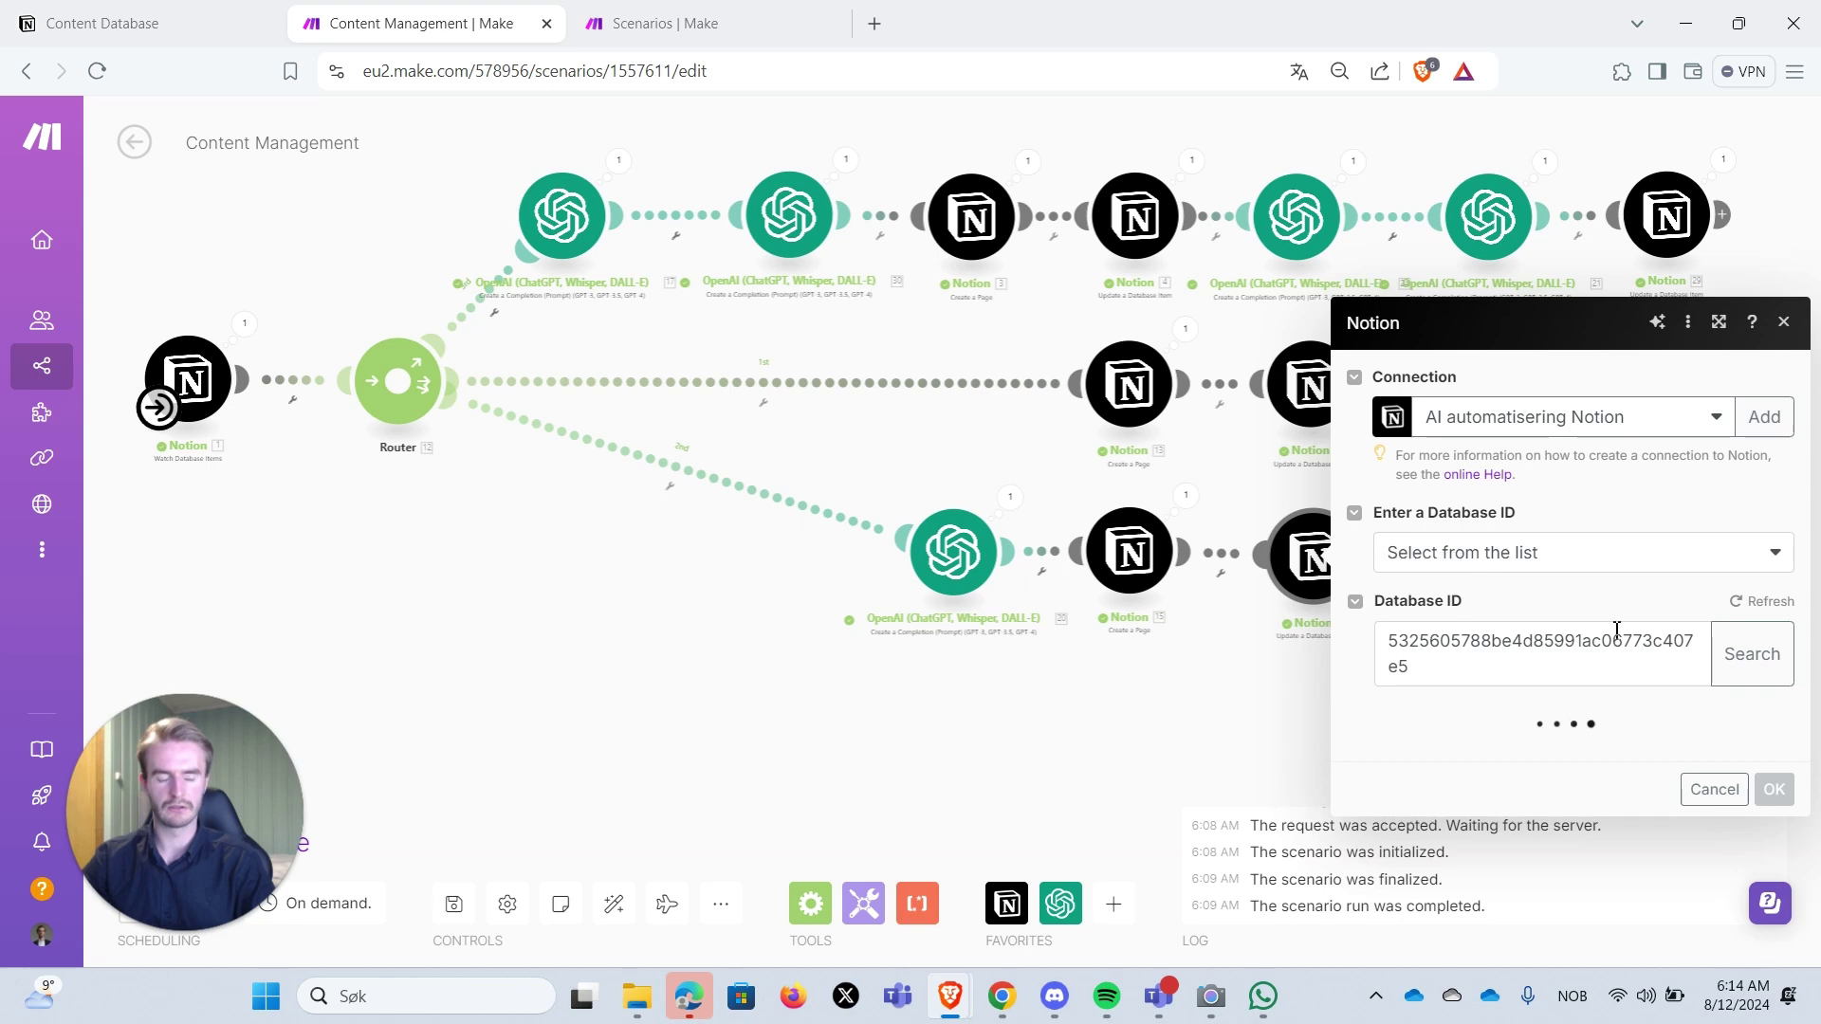
left_click(131, 34)
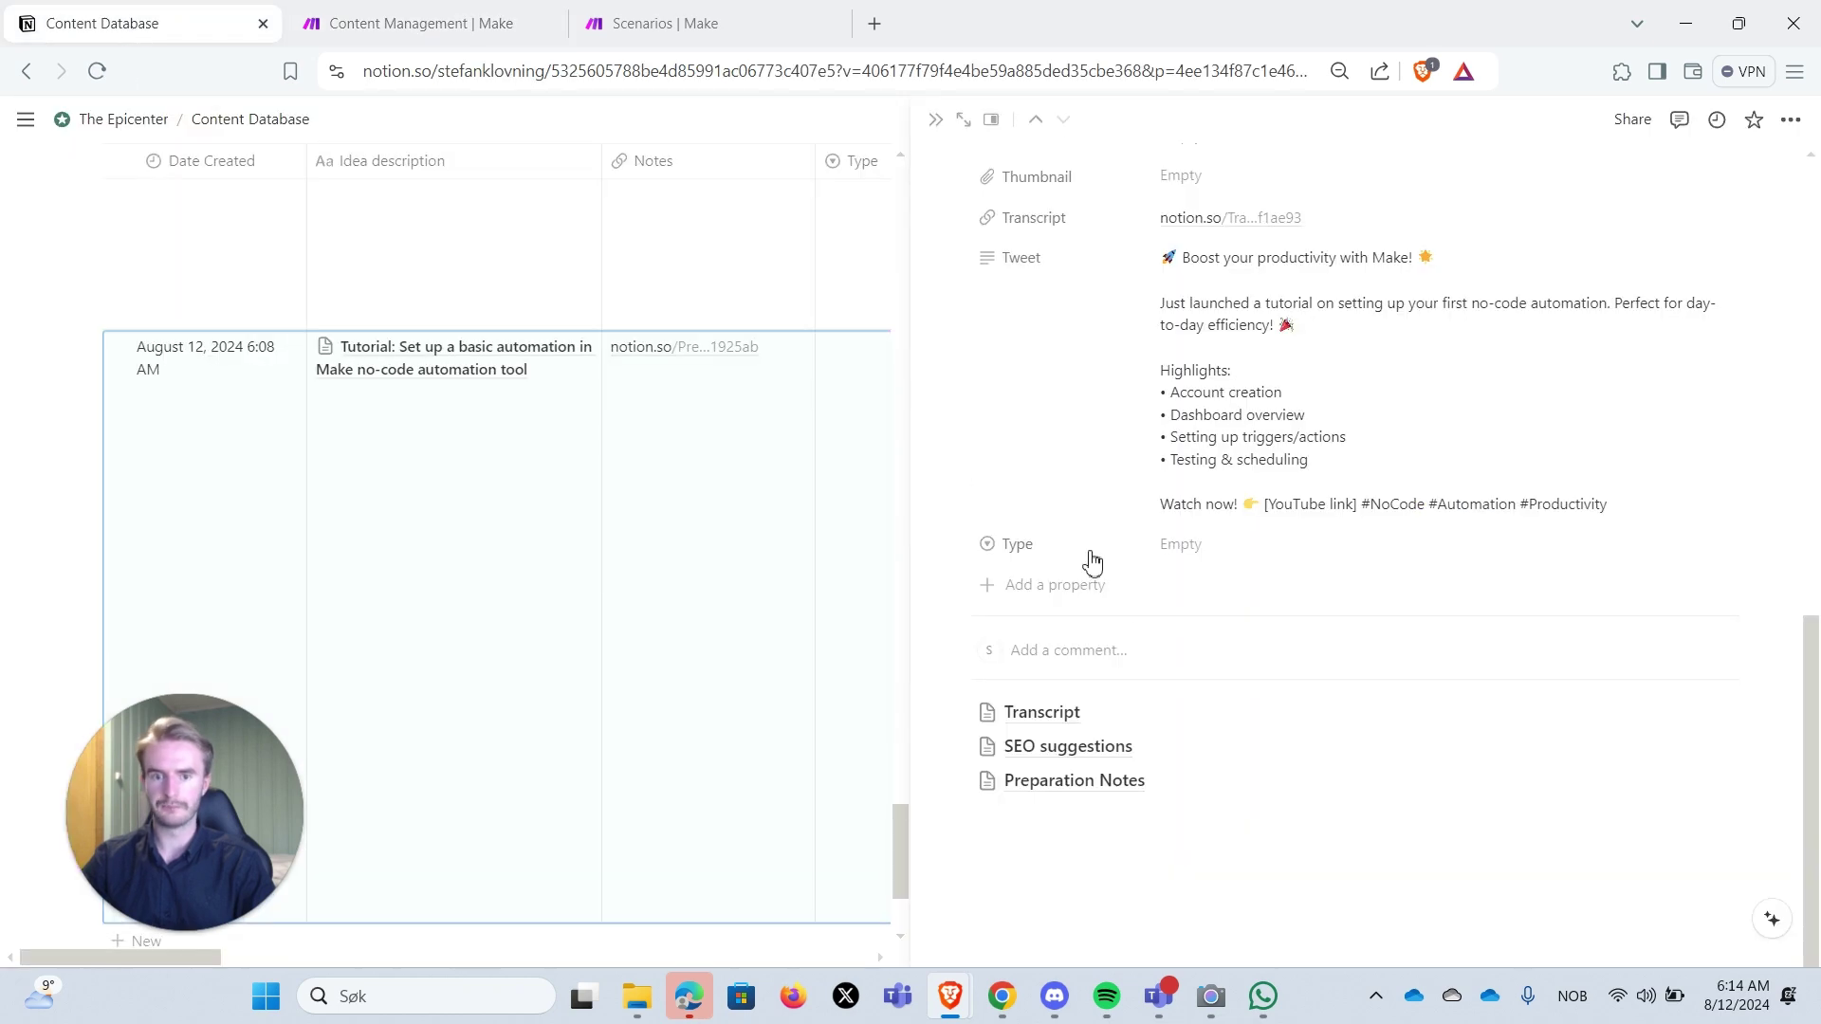
scroll(1207, 361, "up", 5)
scroll(1130, 313, "up", 1)
scroll(1130, 317, "down", 1)
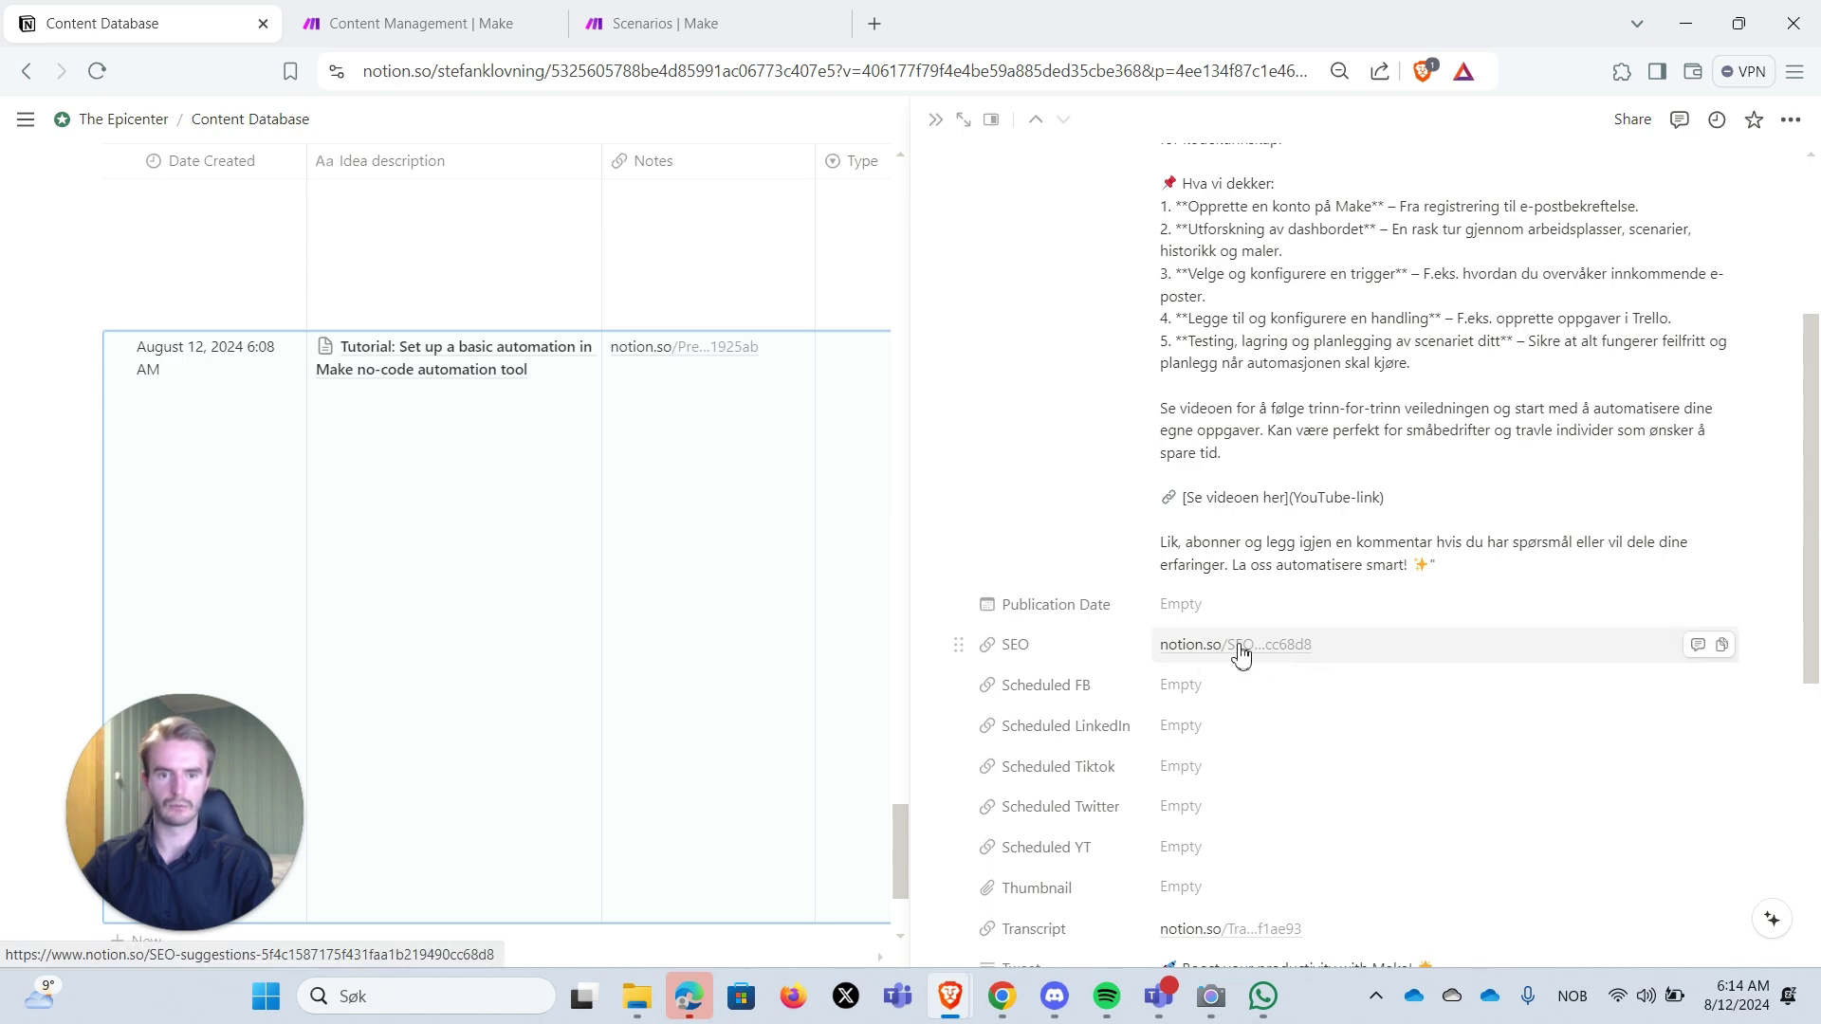
left_click(416, 21)
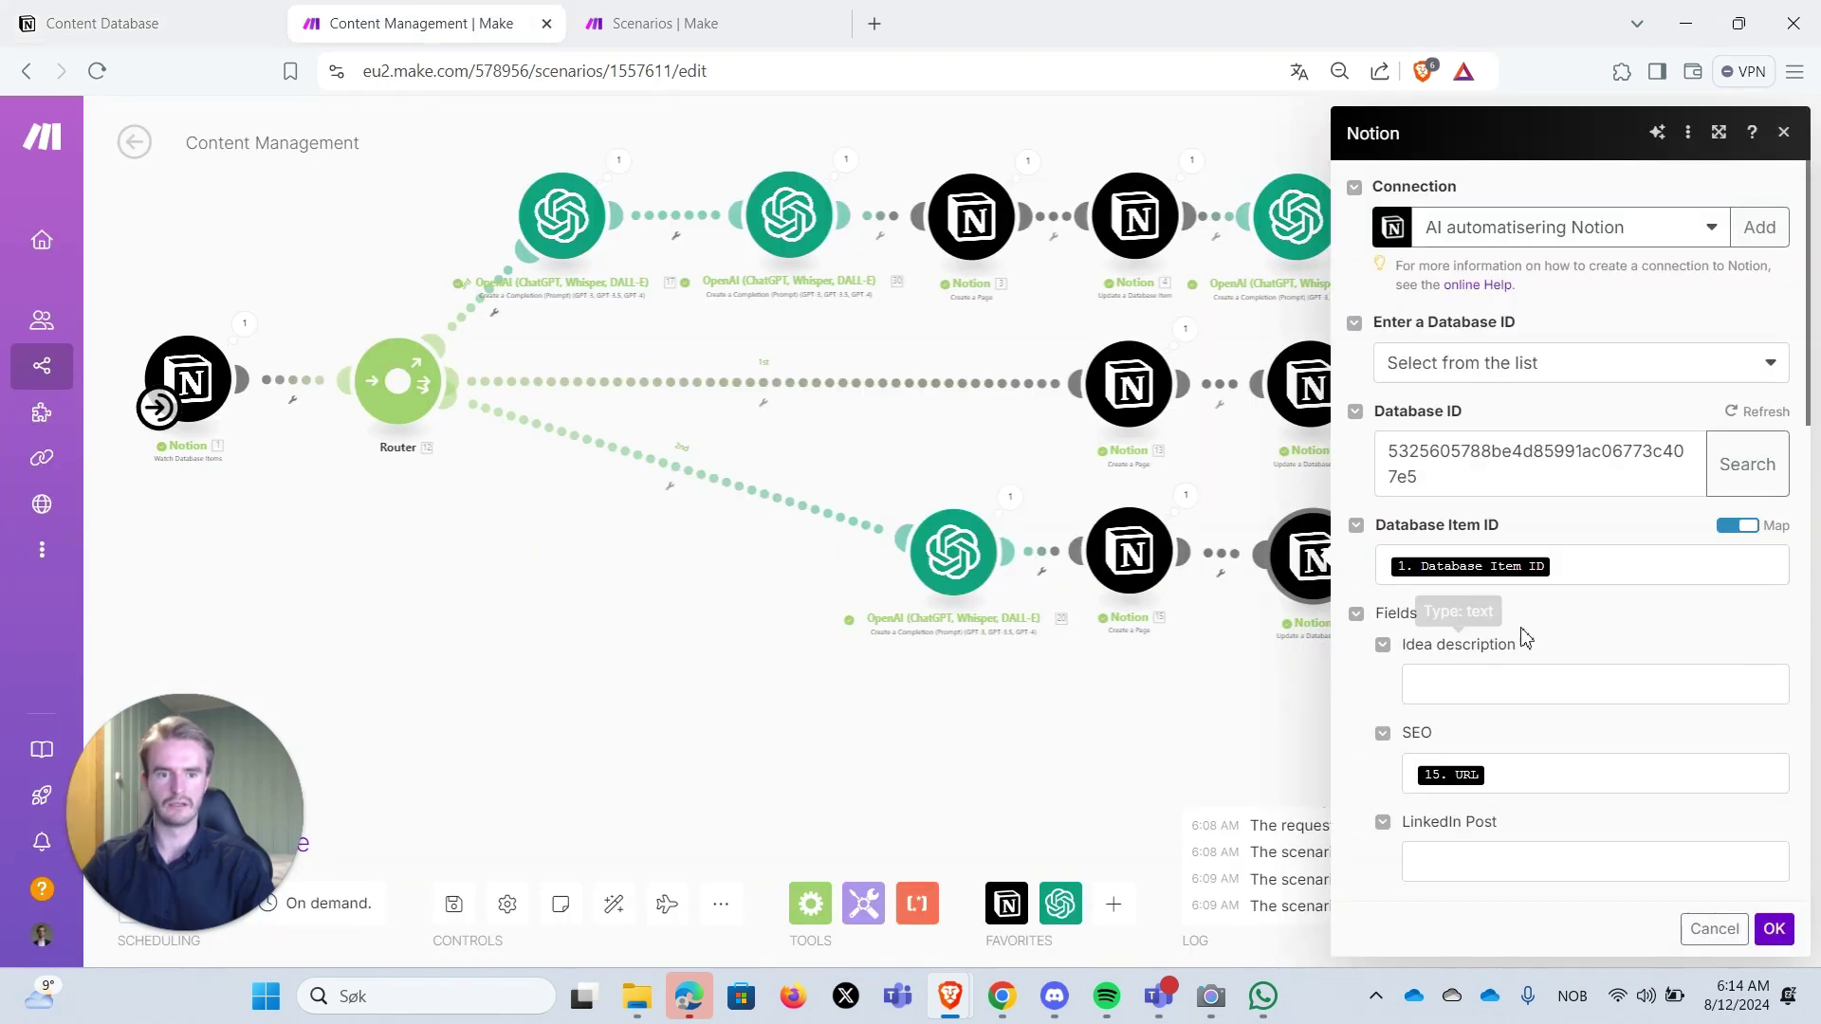
scroll(1230, 519, "down", 1)
left_click(774, 670)
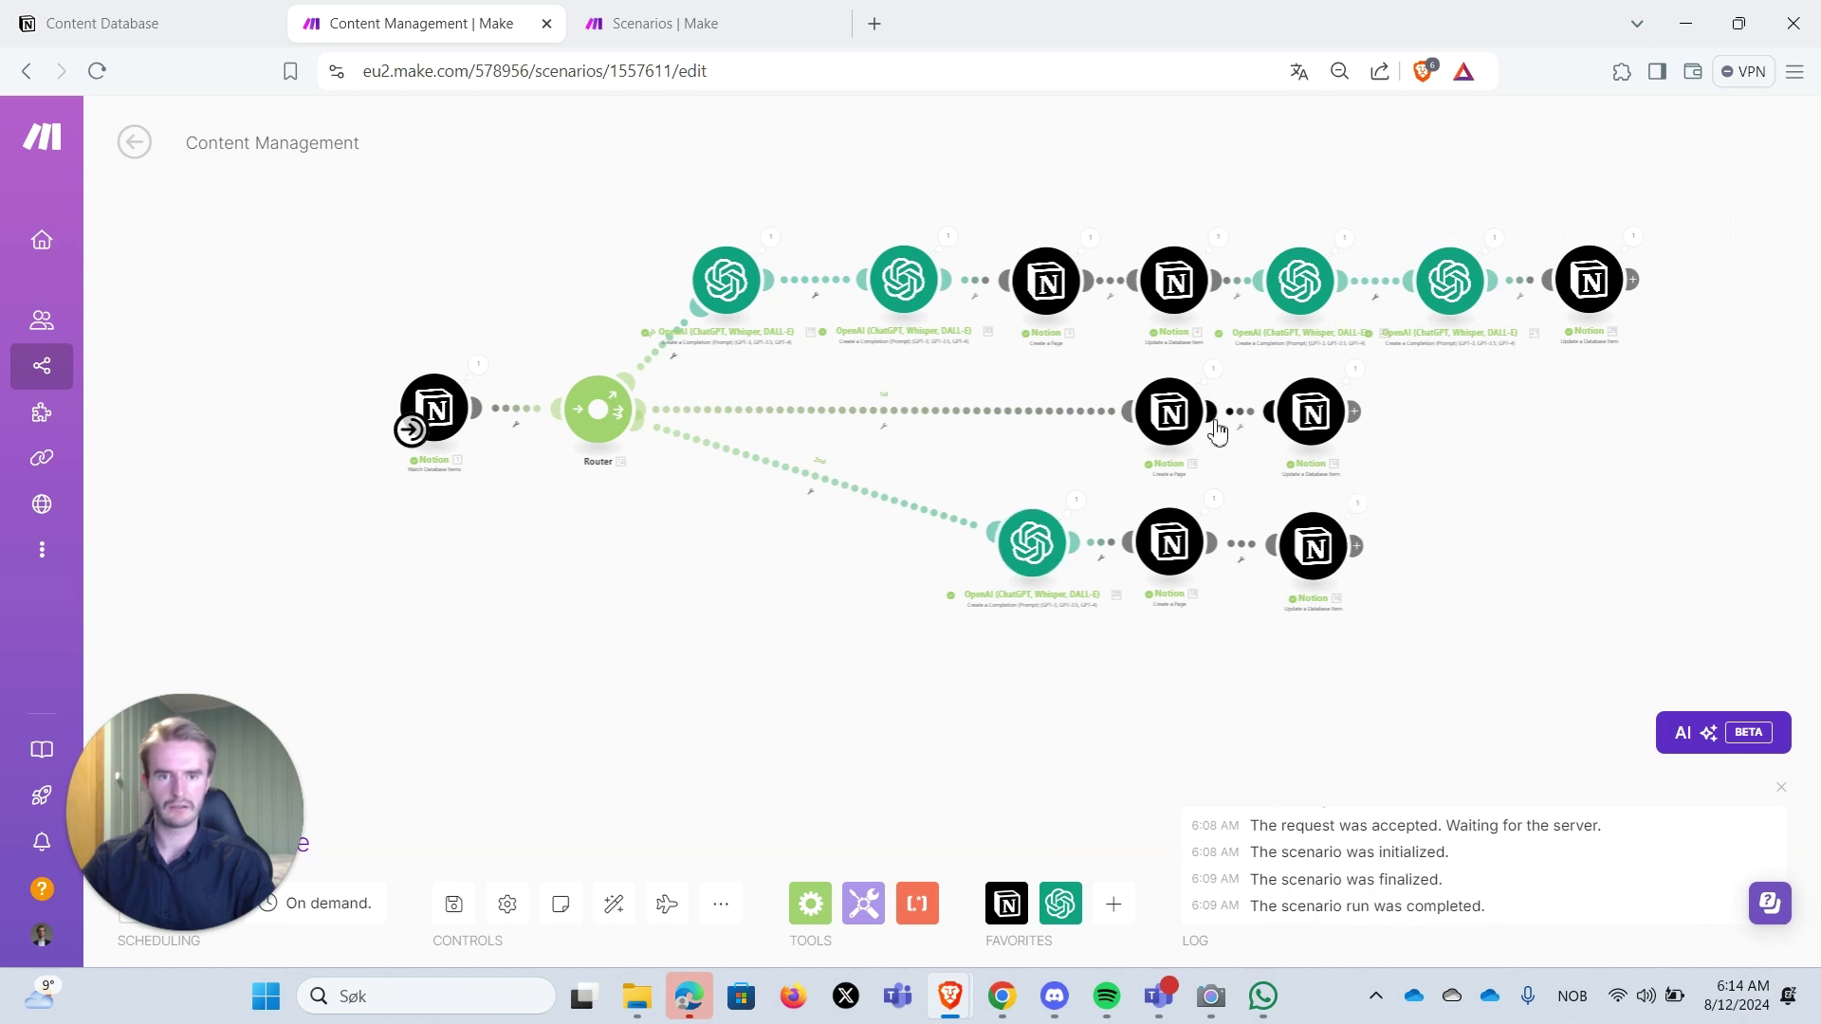
- View the modules that create the Transcript page and update the database item, and check the Transcript link in the Notion entry
left_click(1172, 410)
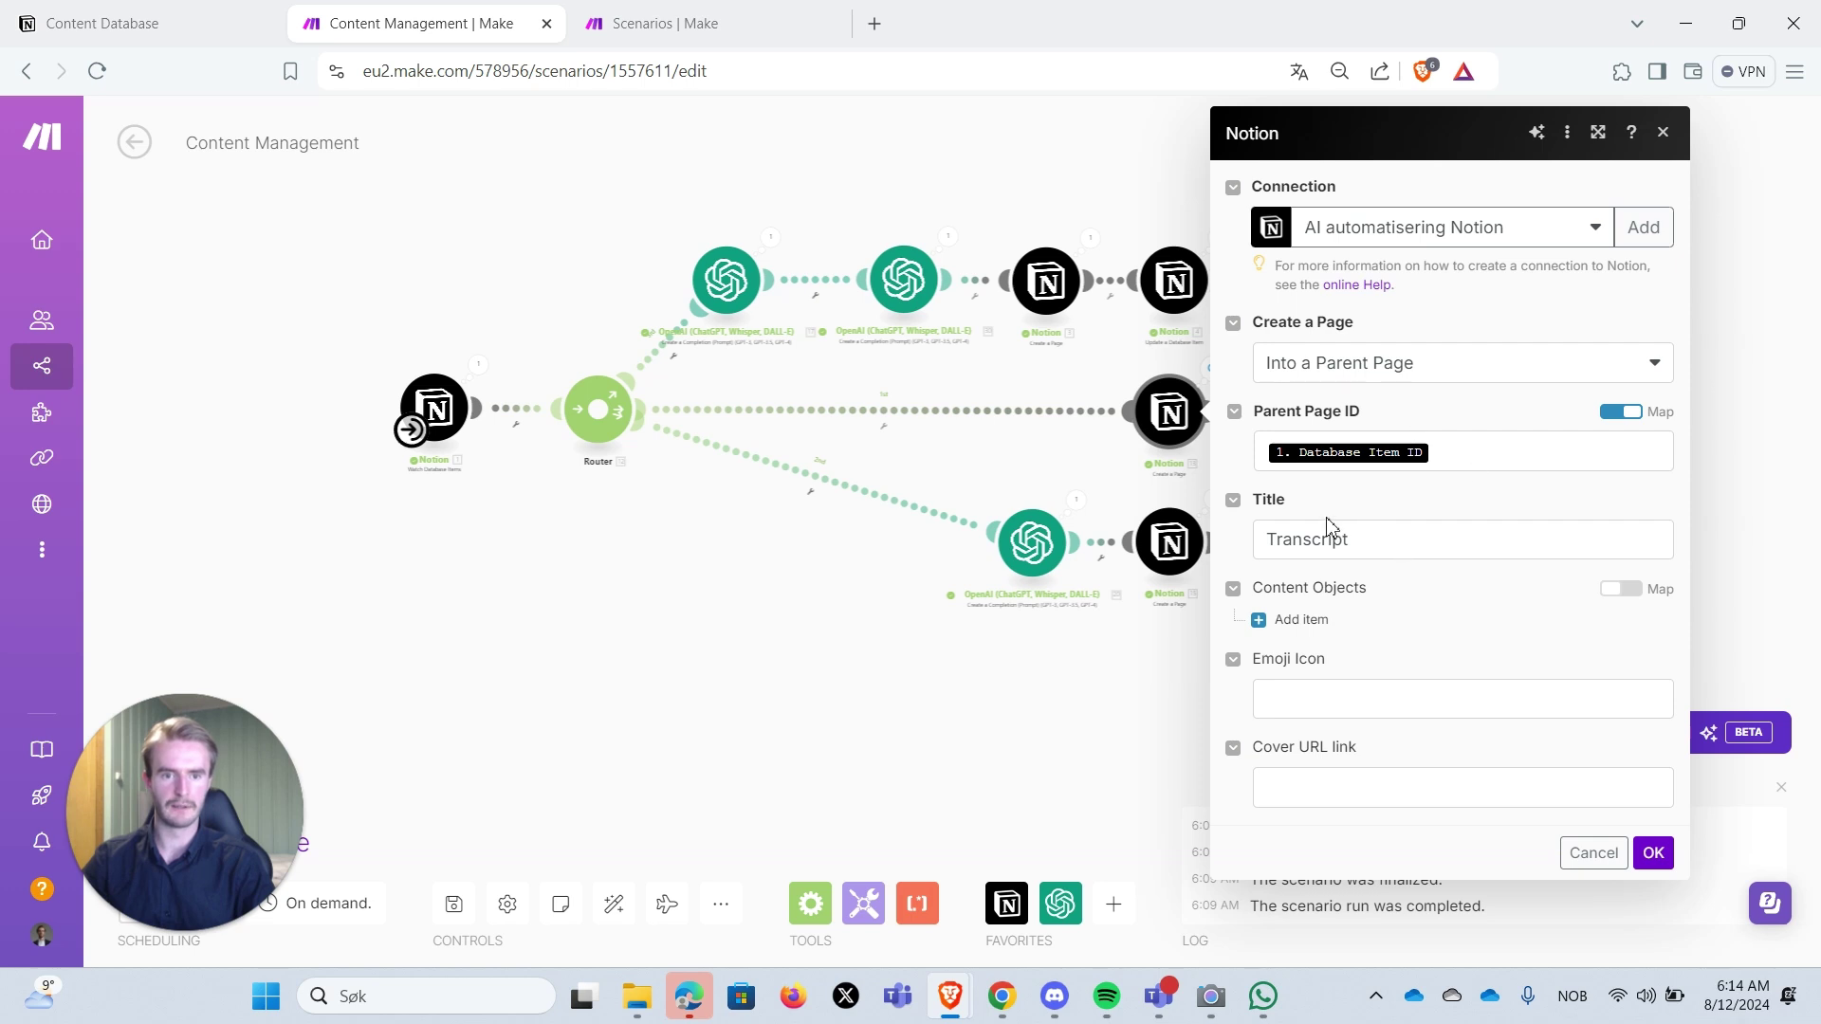
left_click(756, 569)
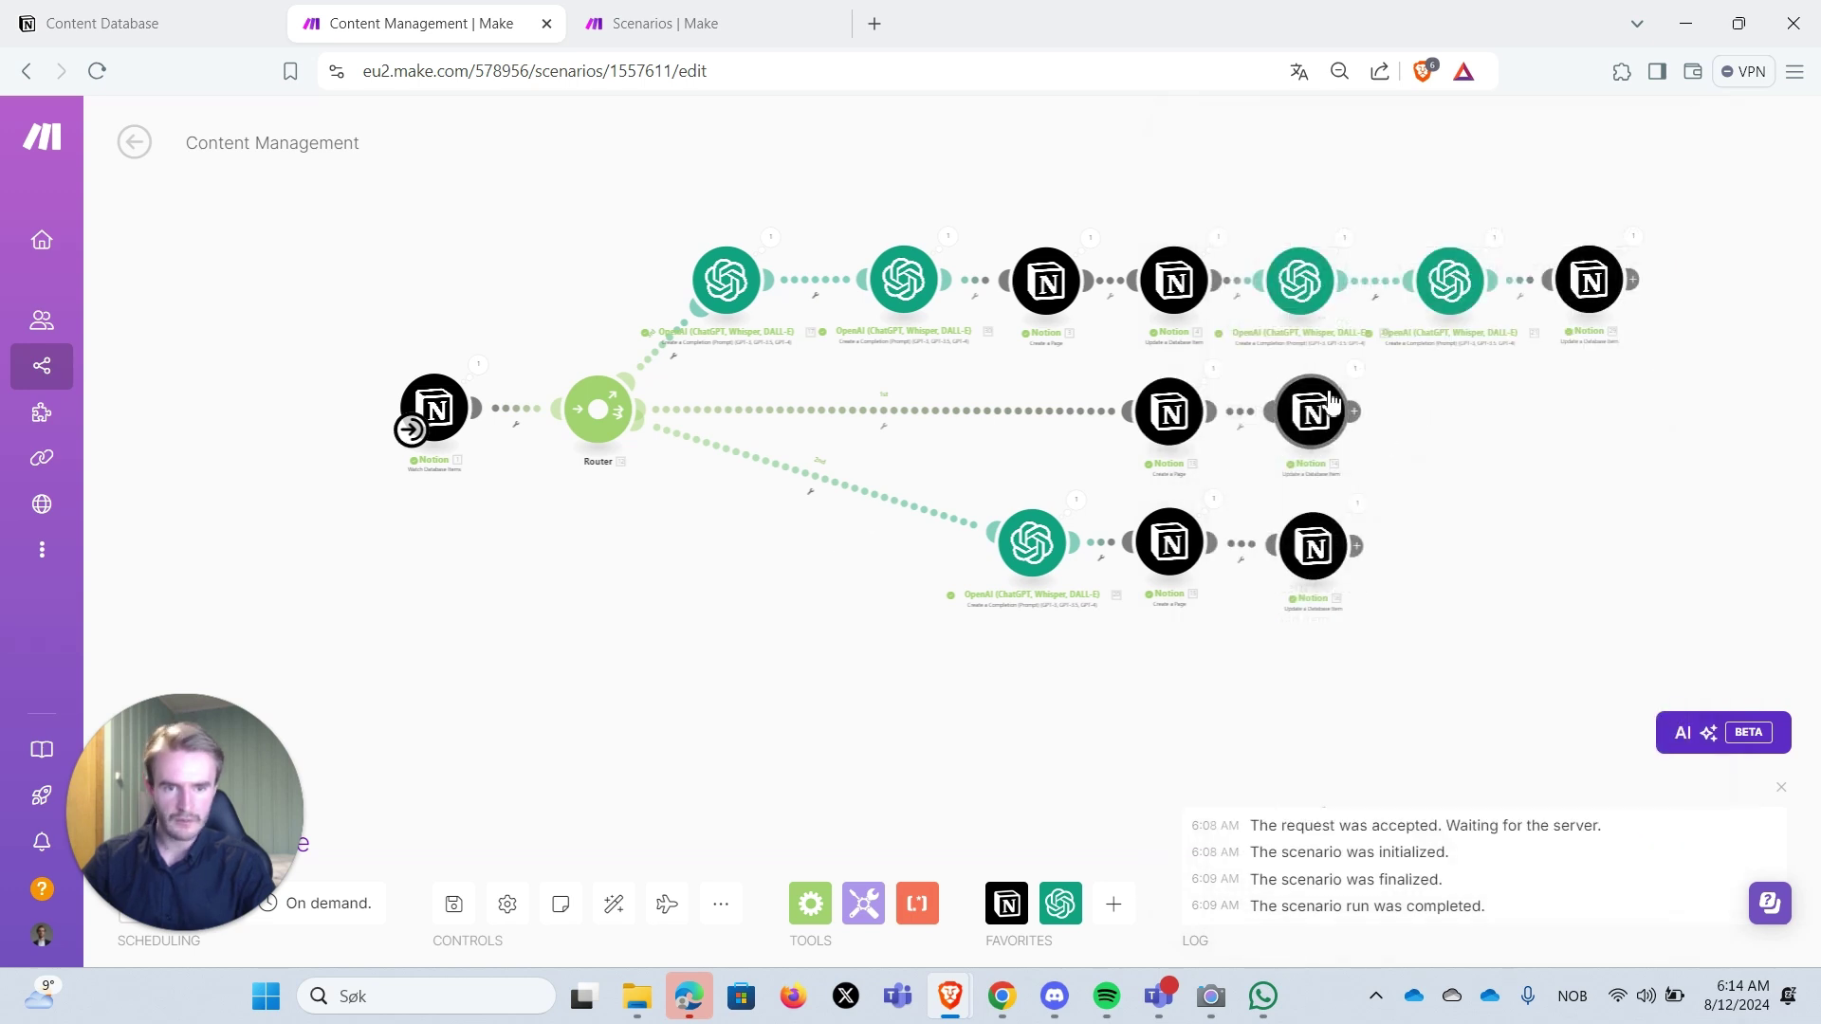
left_click(1330, 414)
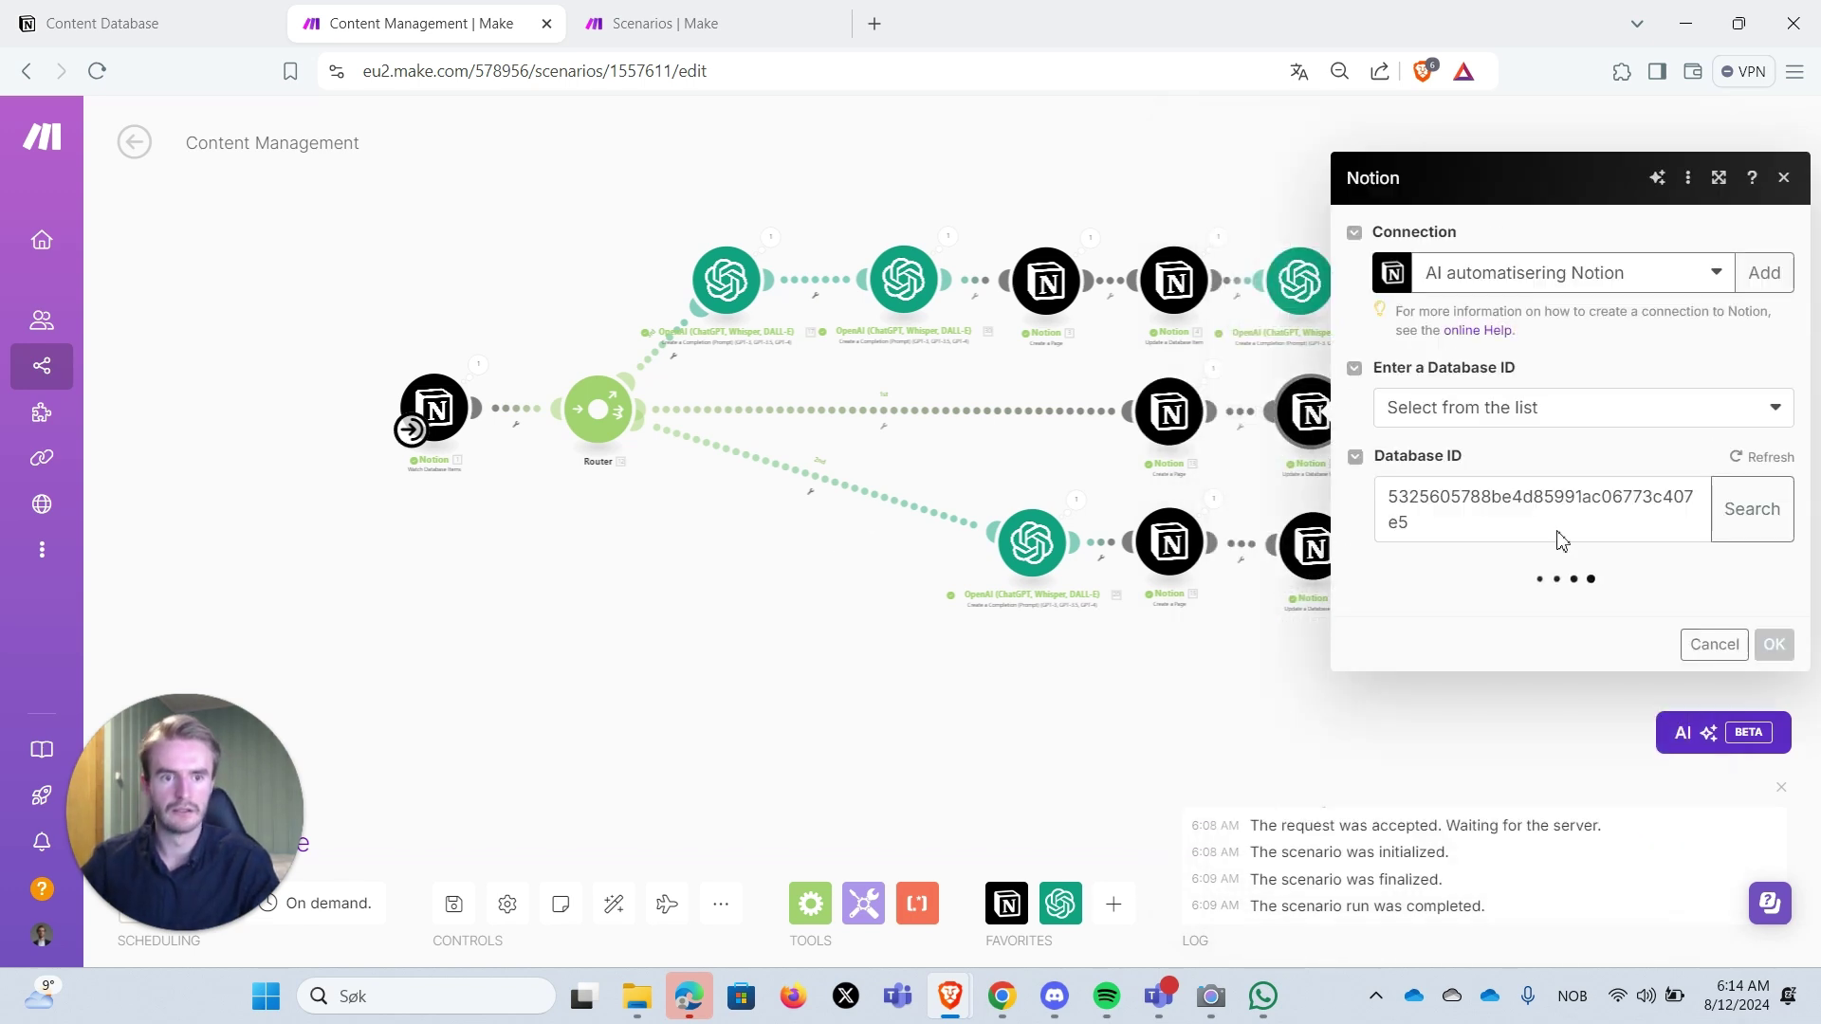
left_click(147, 27)
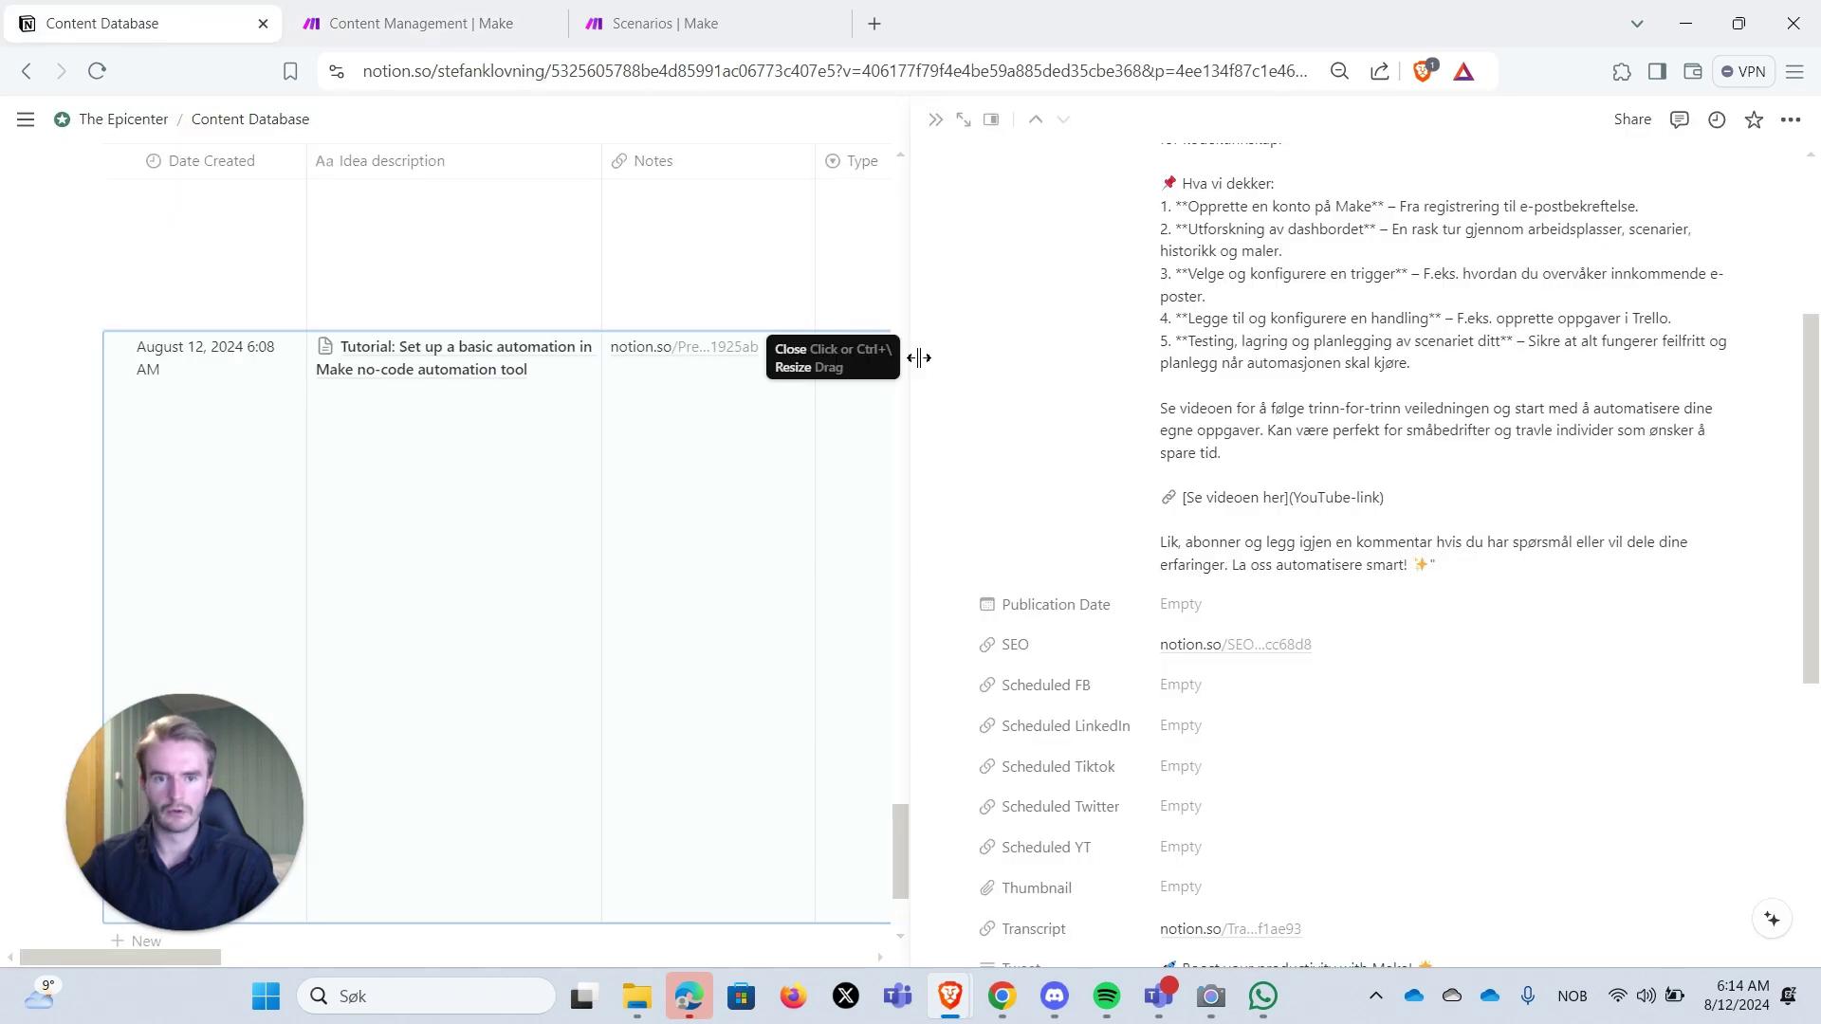
scroll(1124, 388, "down", 4)
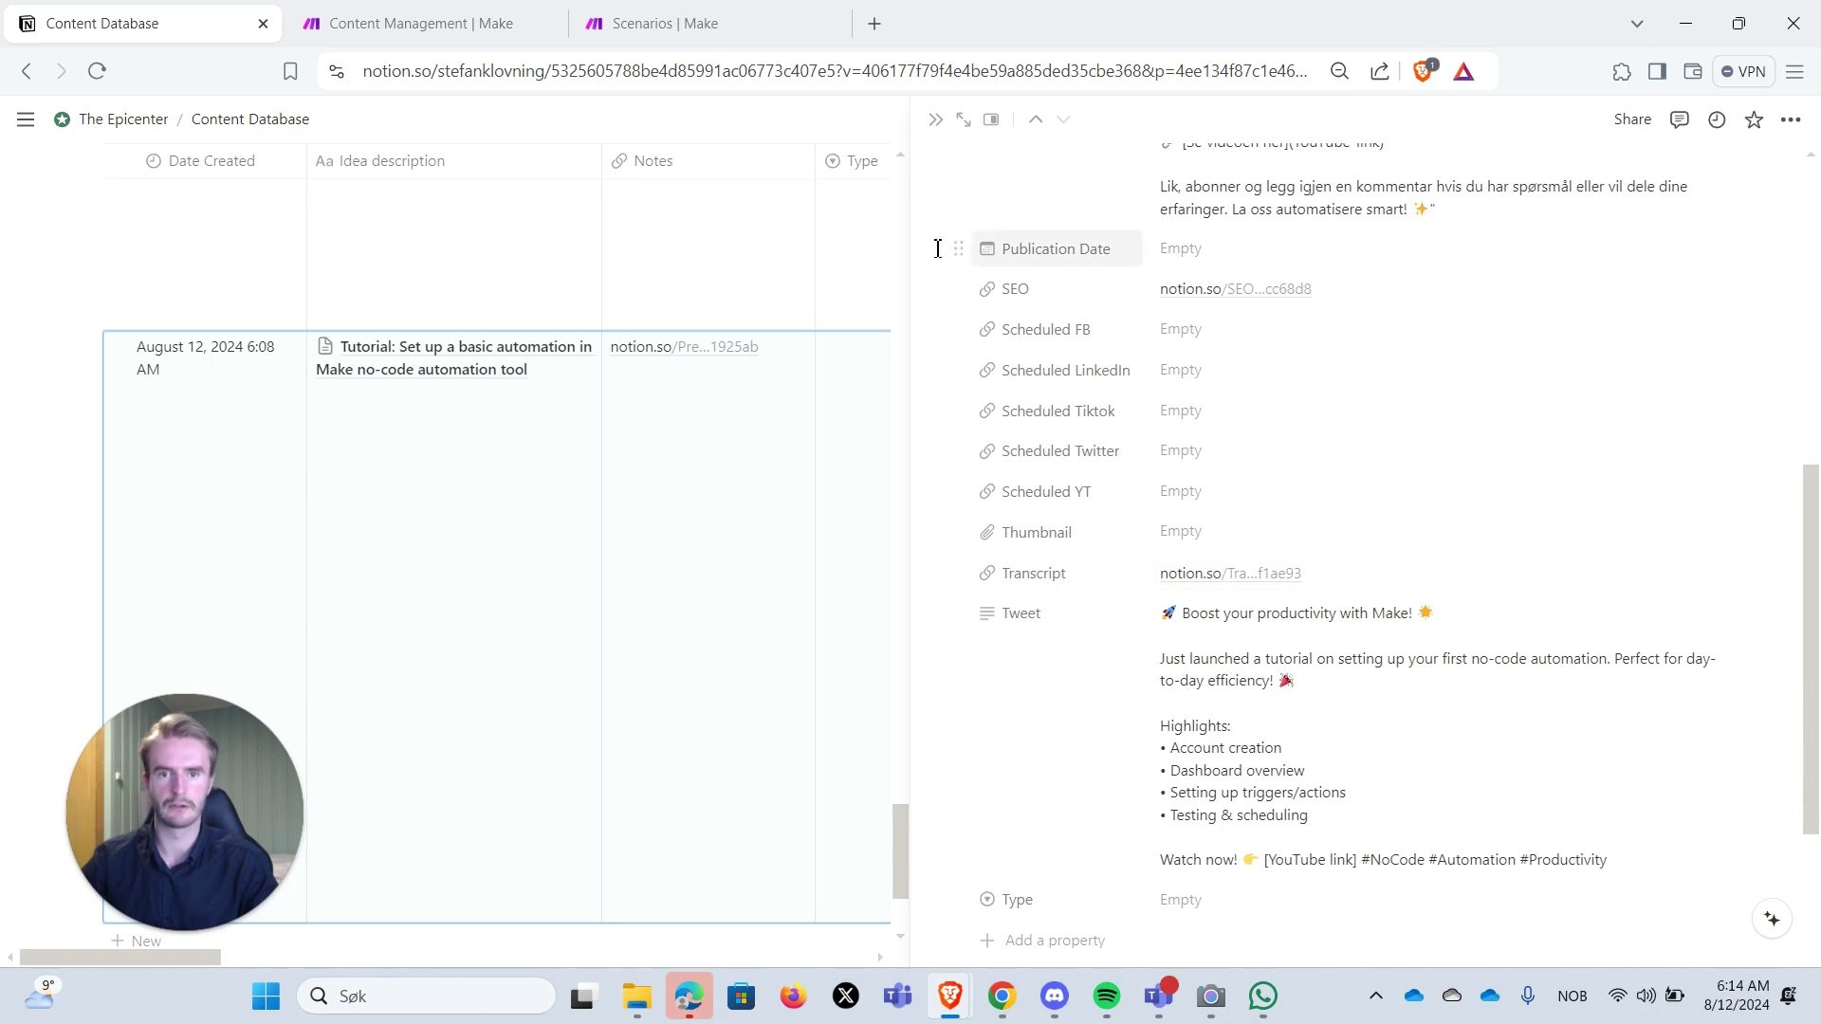
left_click(935, 121)
- Close the browser tab with the Make scenarios list, and close the transcript branch's update module settings
left_click(638, 20)
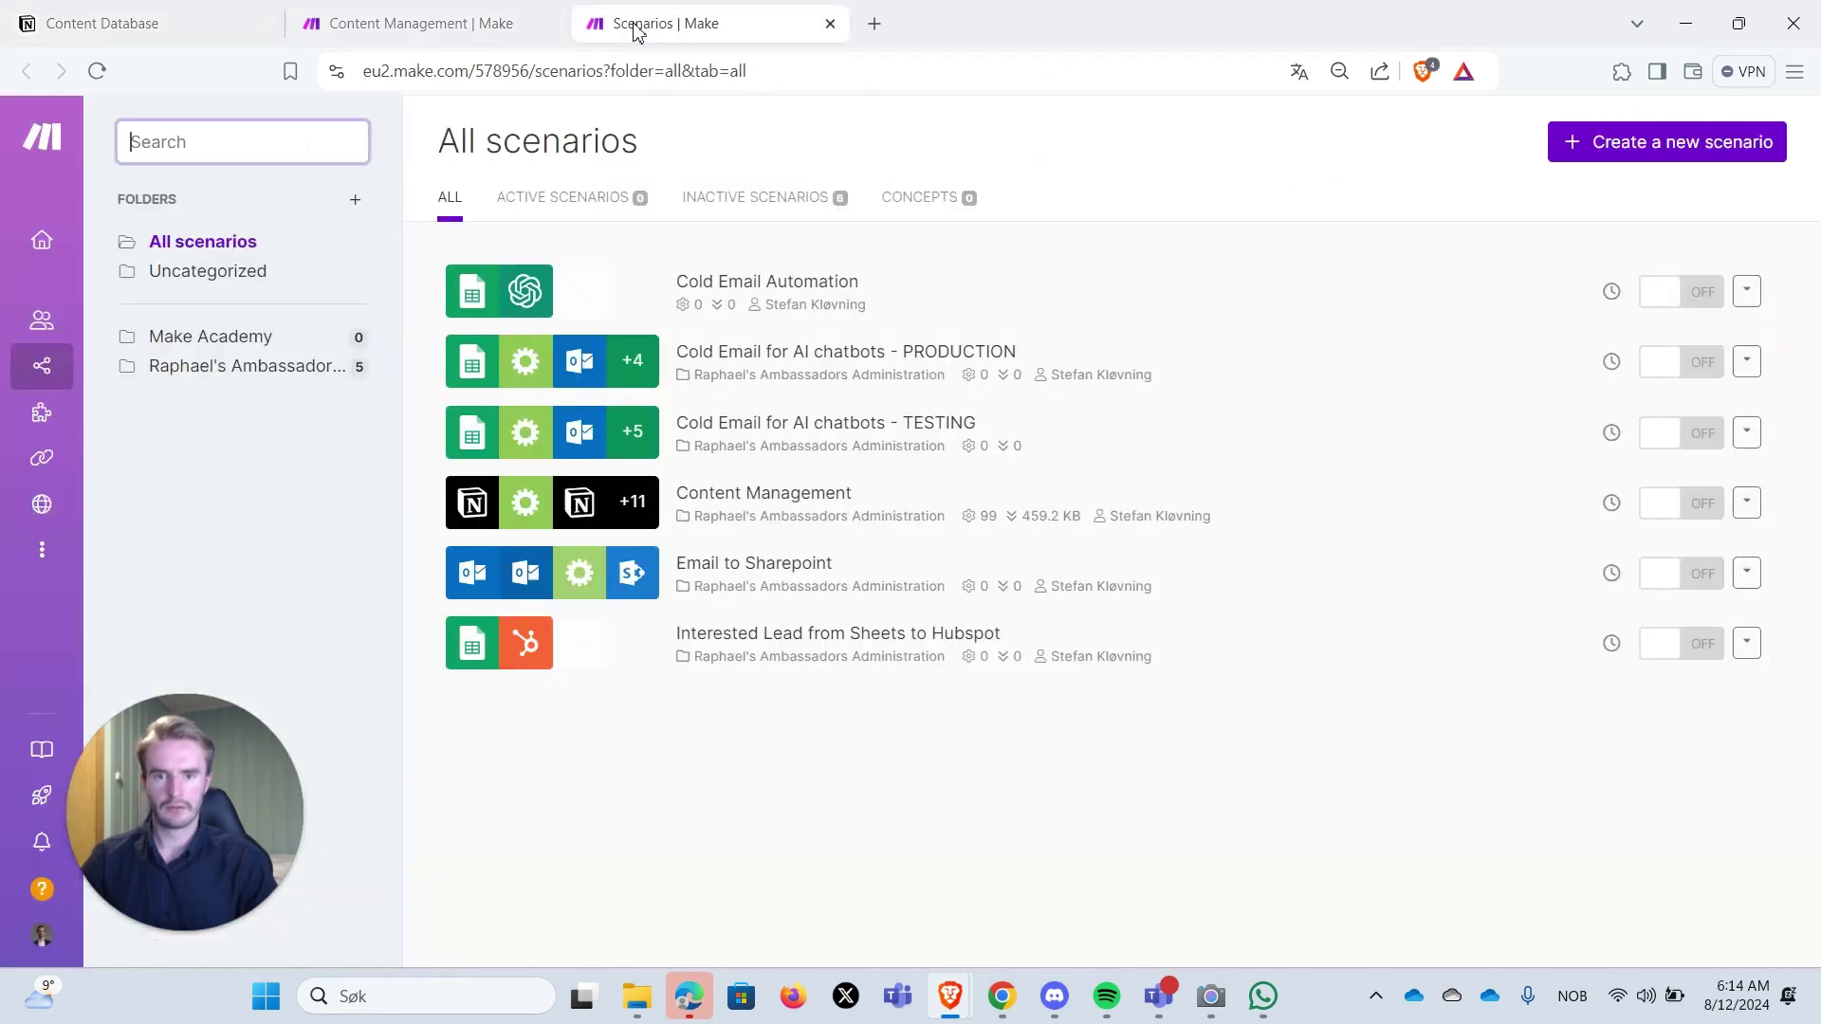
left_click(418, 26)
left_click(829, 23)
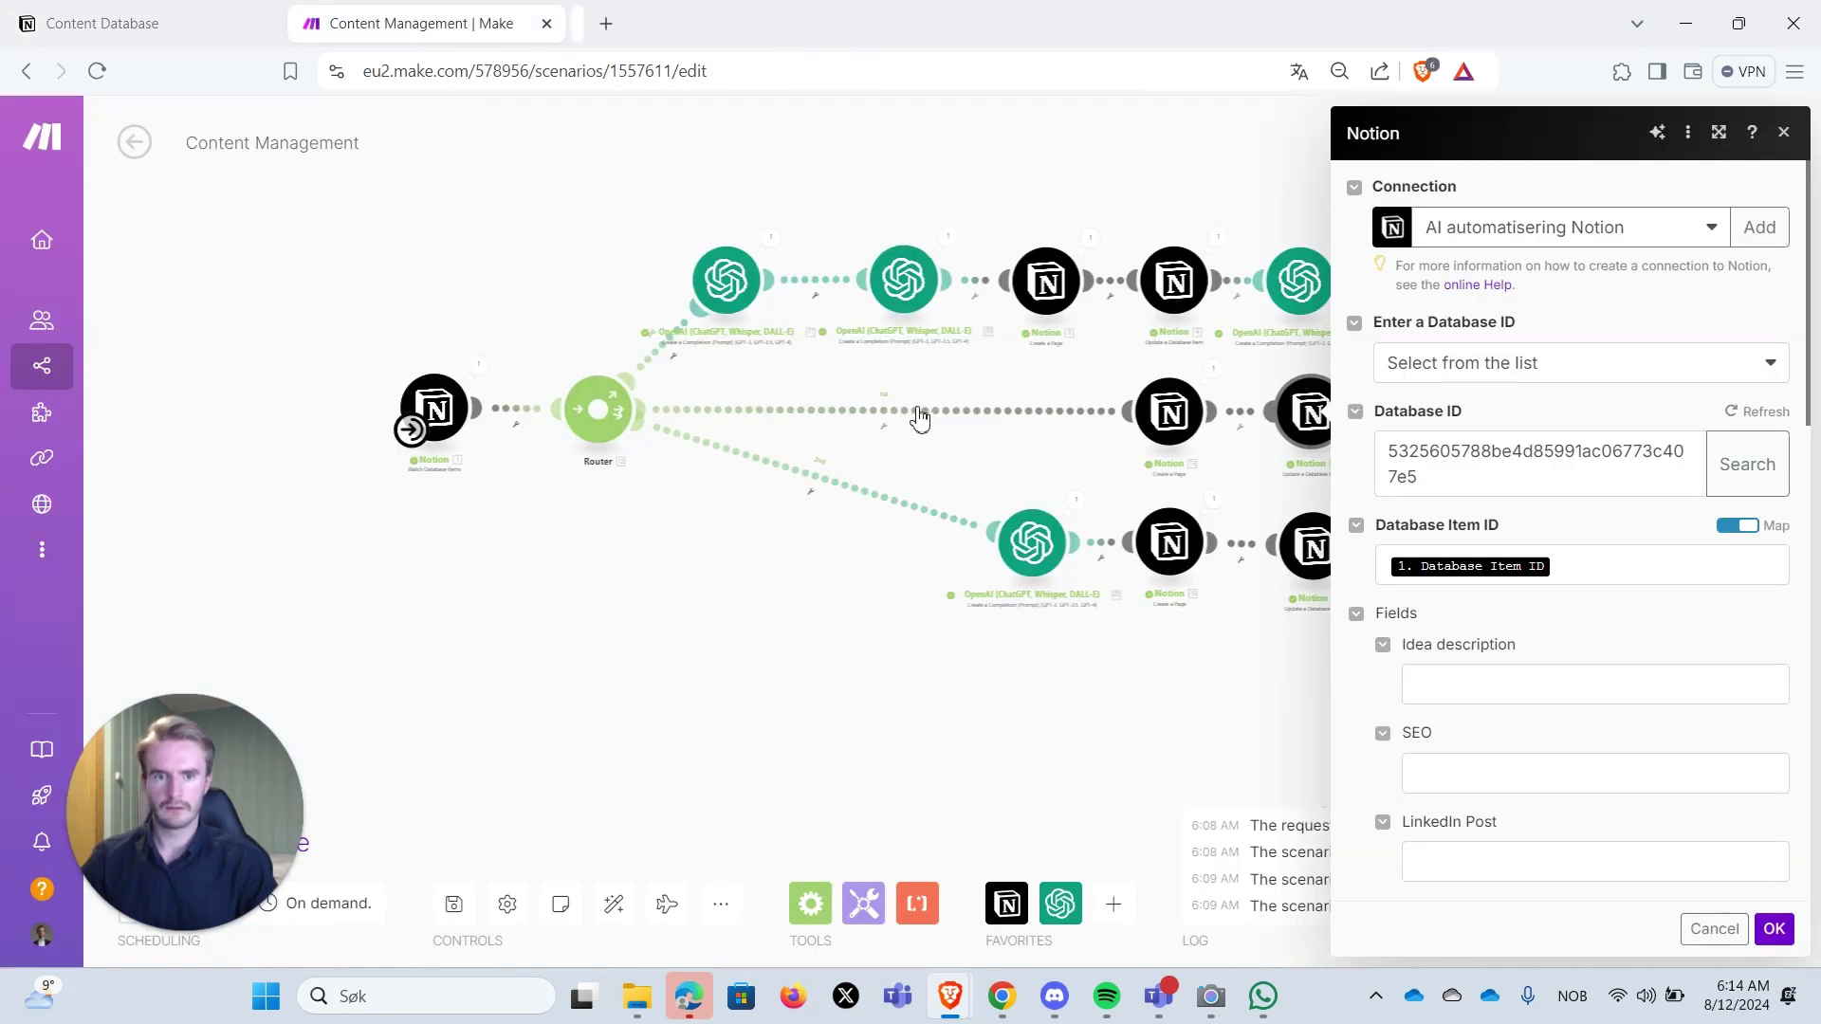
left_click(916, 197)
left_click_drag(916, 198, 760, 203)
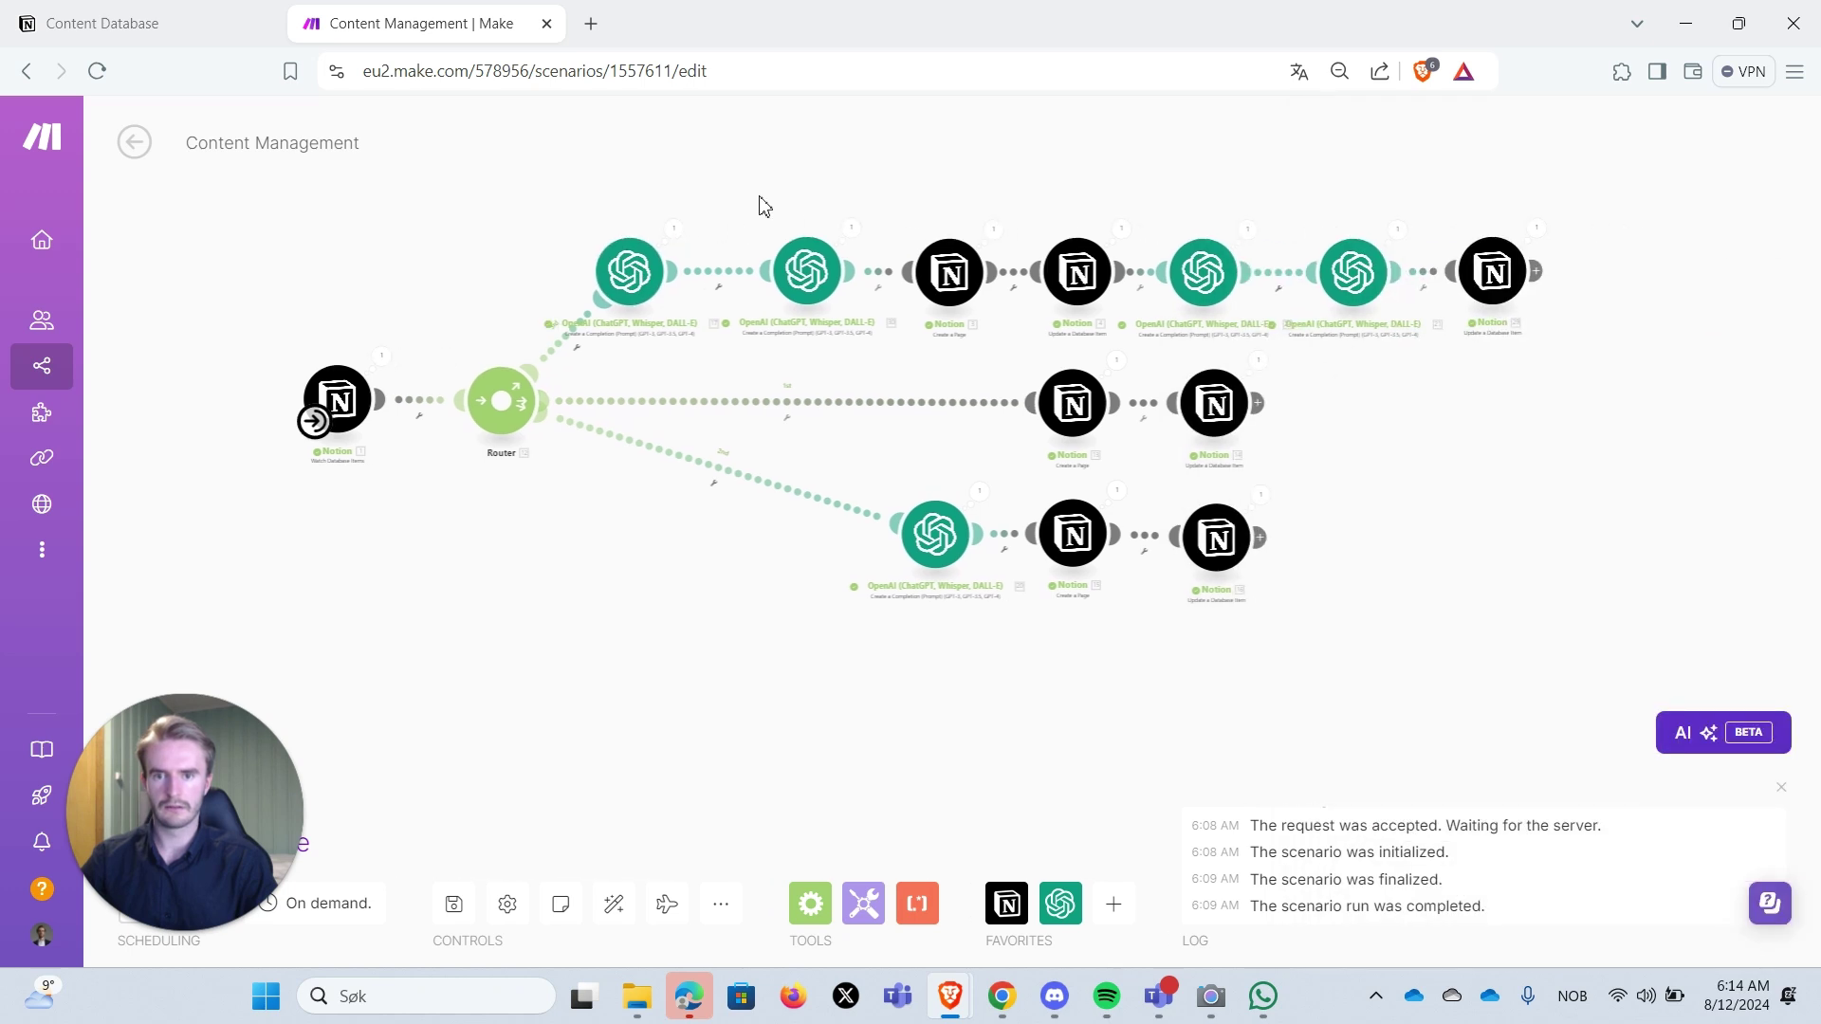
- Review the first OpenAI module of the preparation notes branch: its assistant, system and user messages and mapped idea description, and close its settings
left_click(630, 267)
scroll(926, 390, "down", 6)
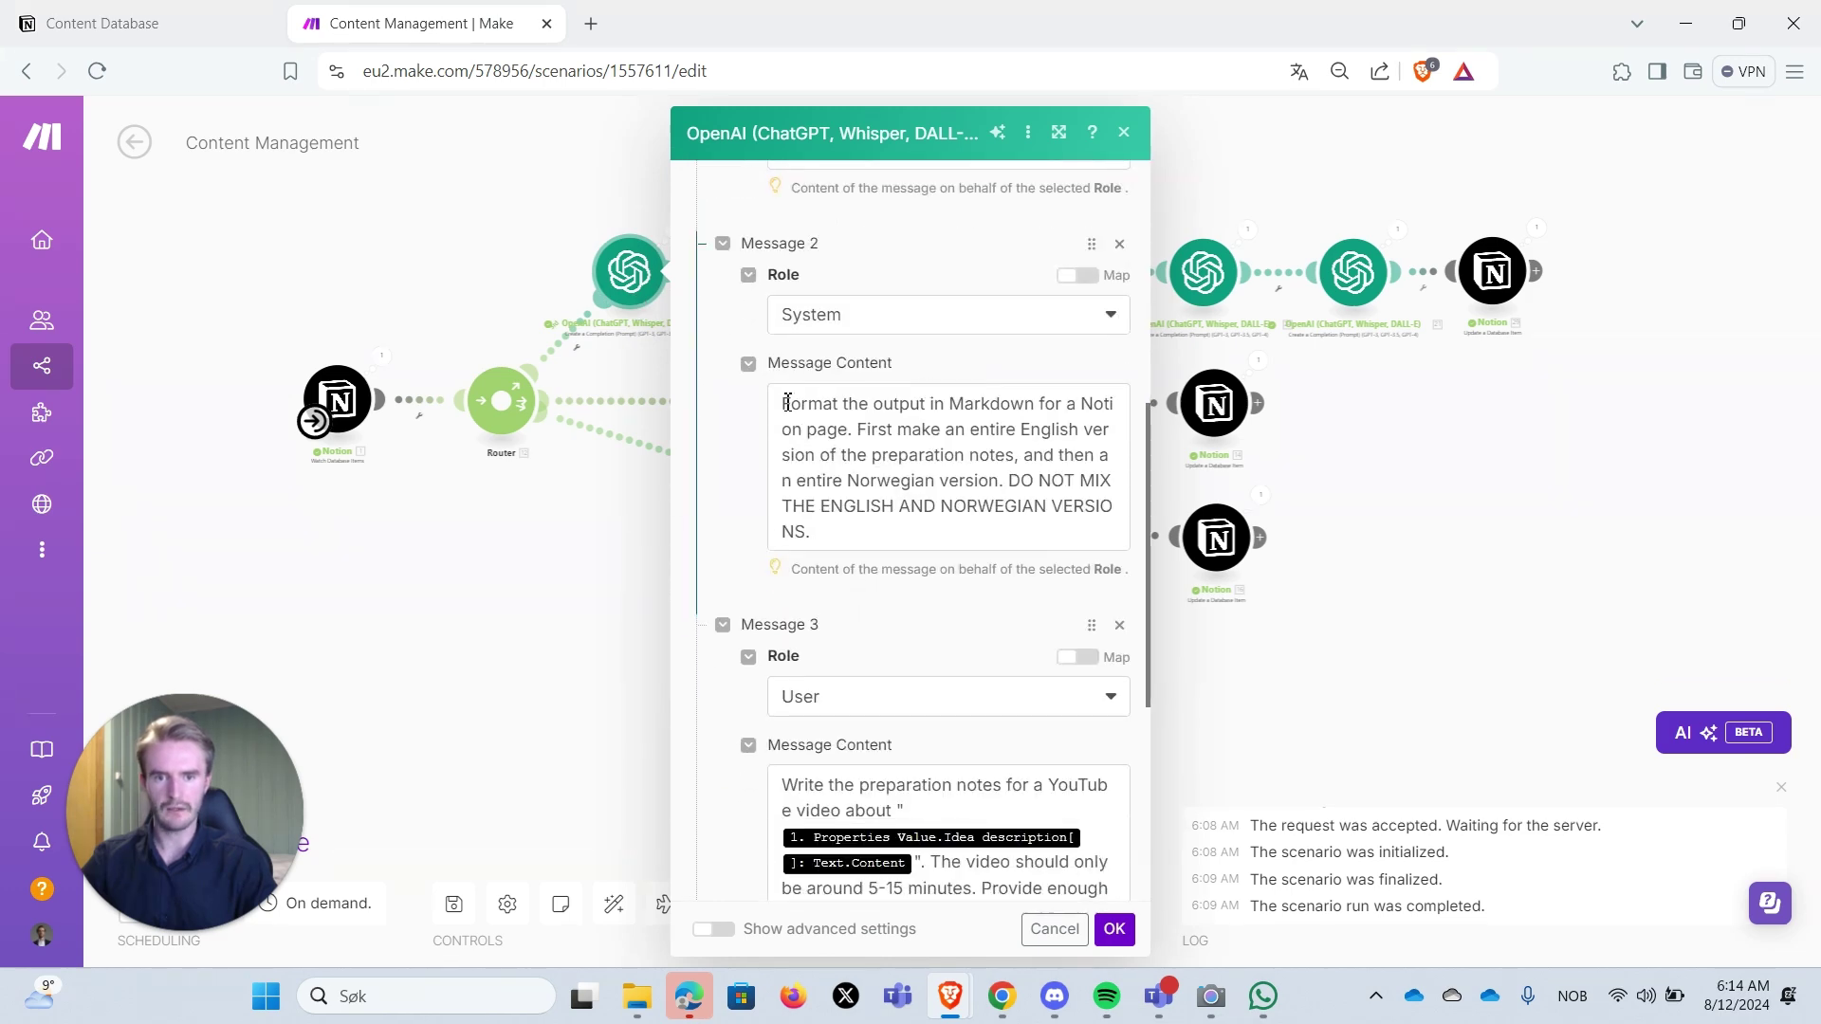
scroll(778, 374, "down", 4)
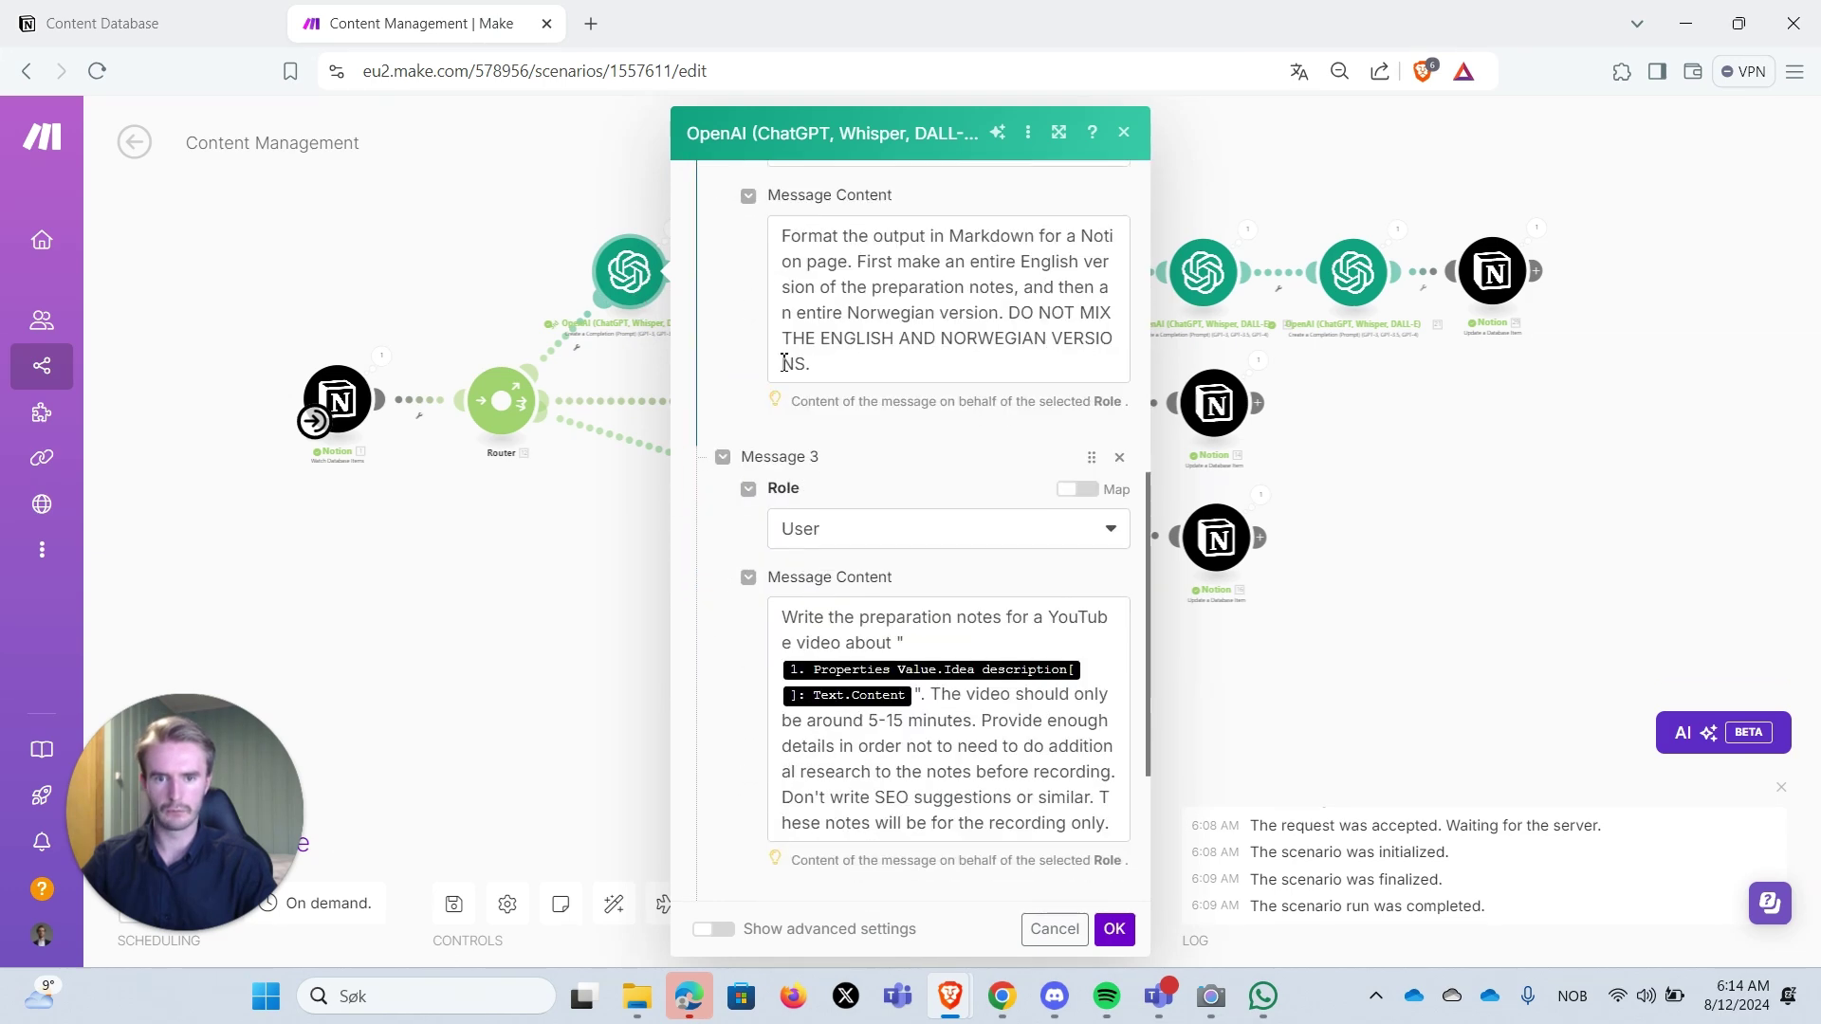
left_click(942, 456)
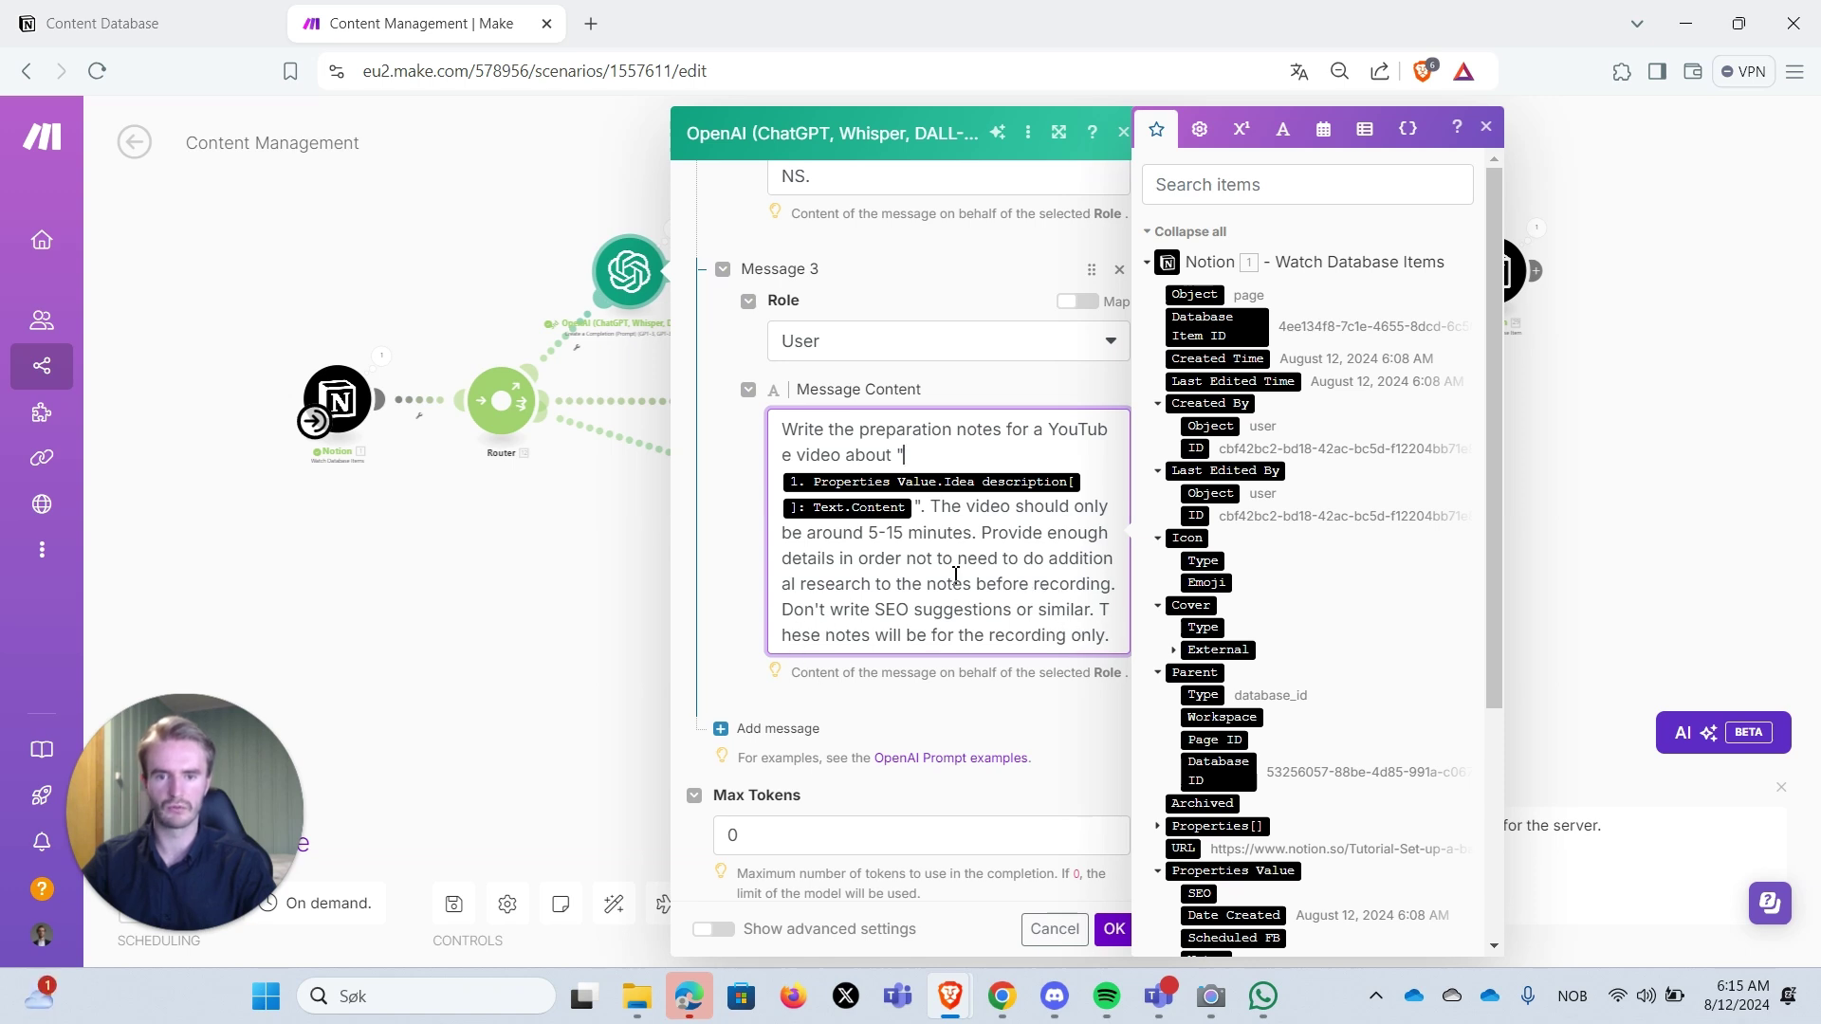
scroll(957, 566, "up", 6)
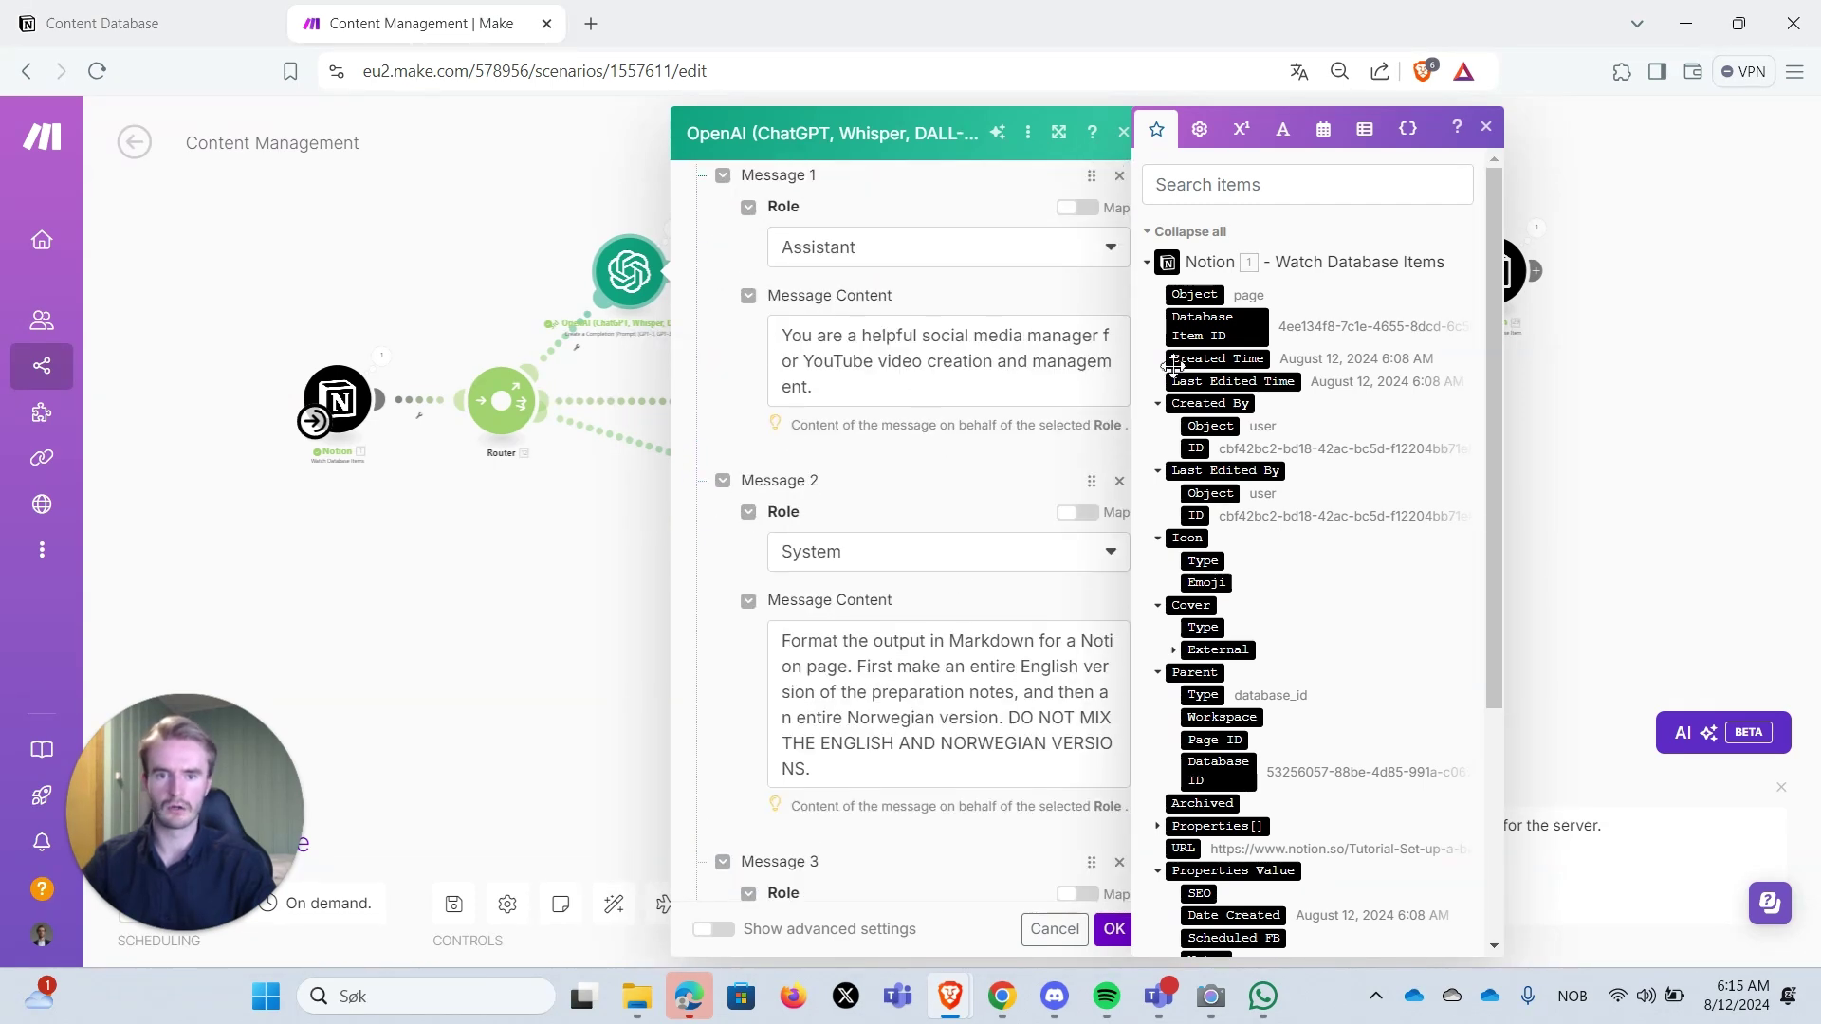
scroll(1062, 374, "down", 3)
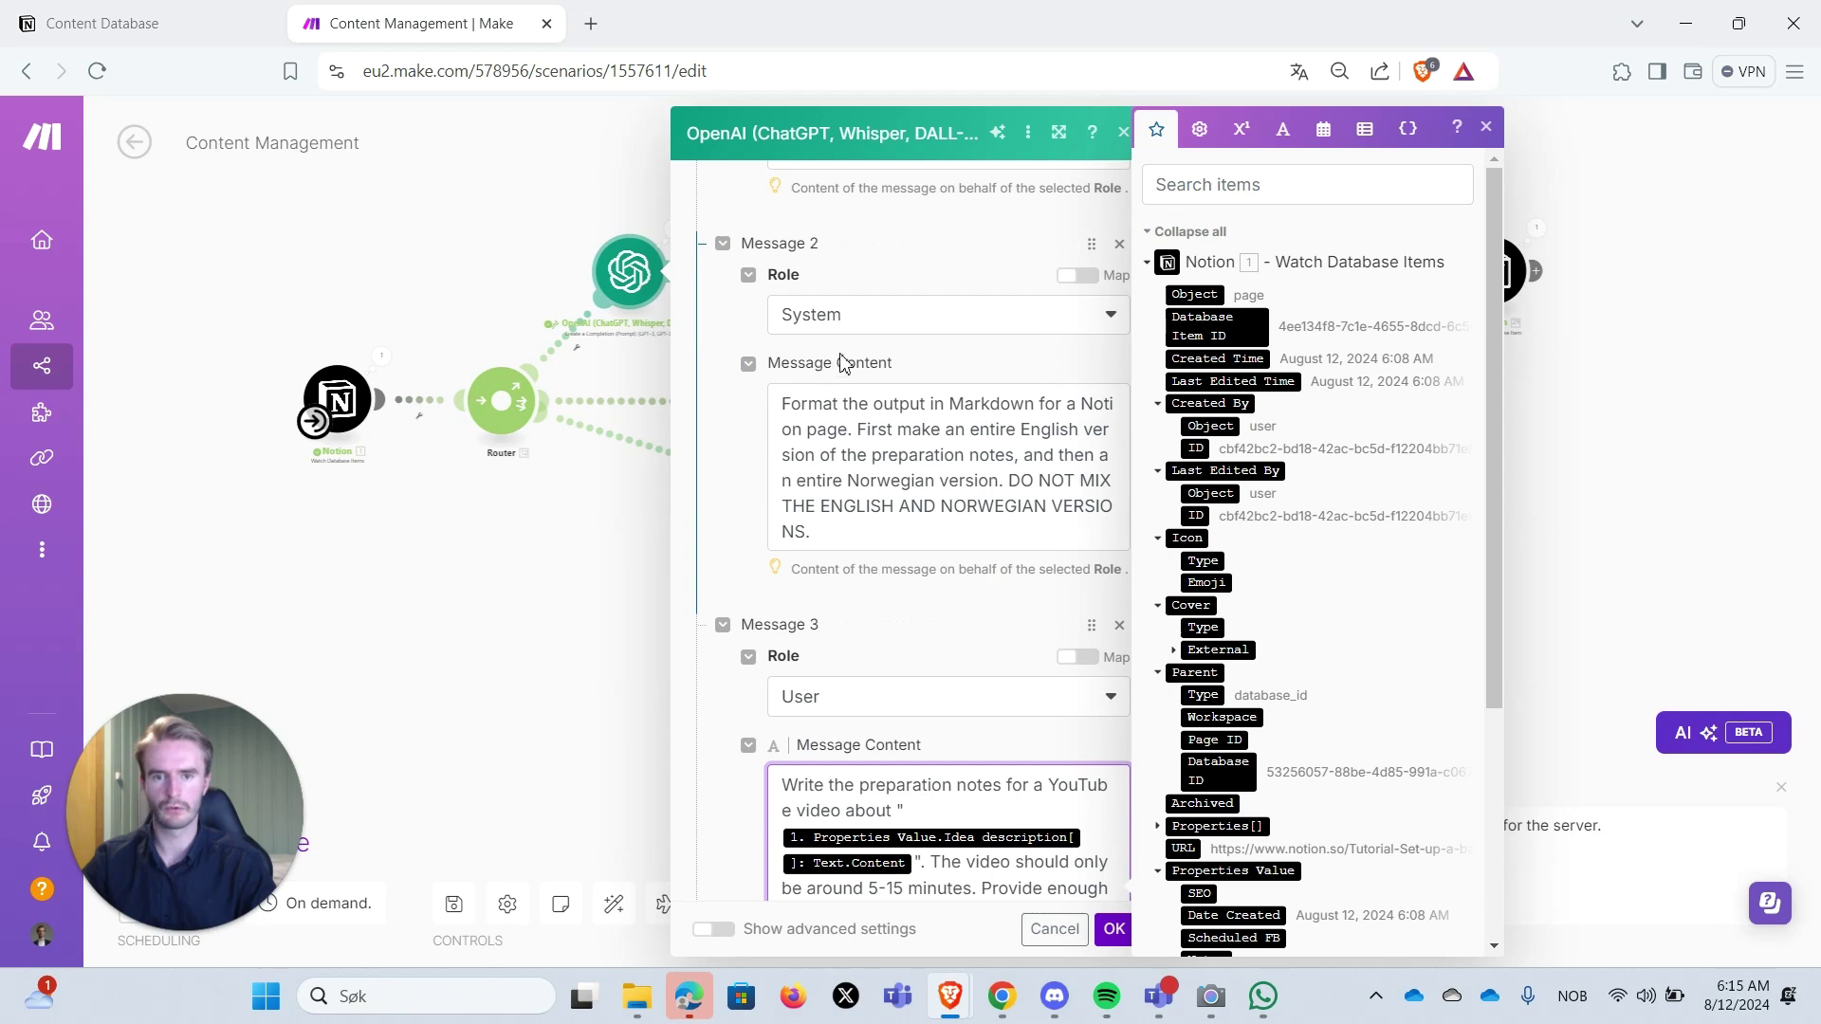
scroll(818, 351, "down", 2)
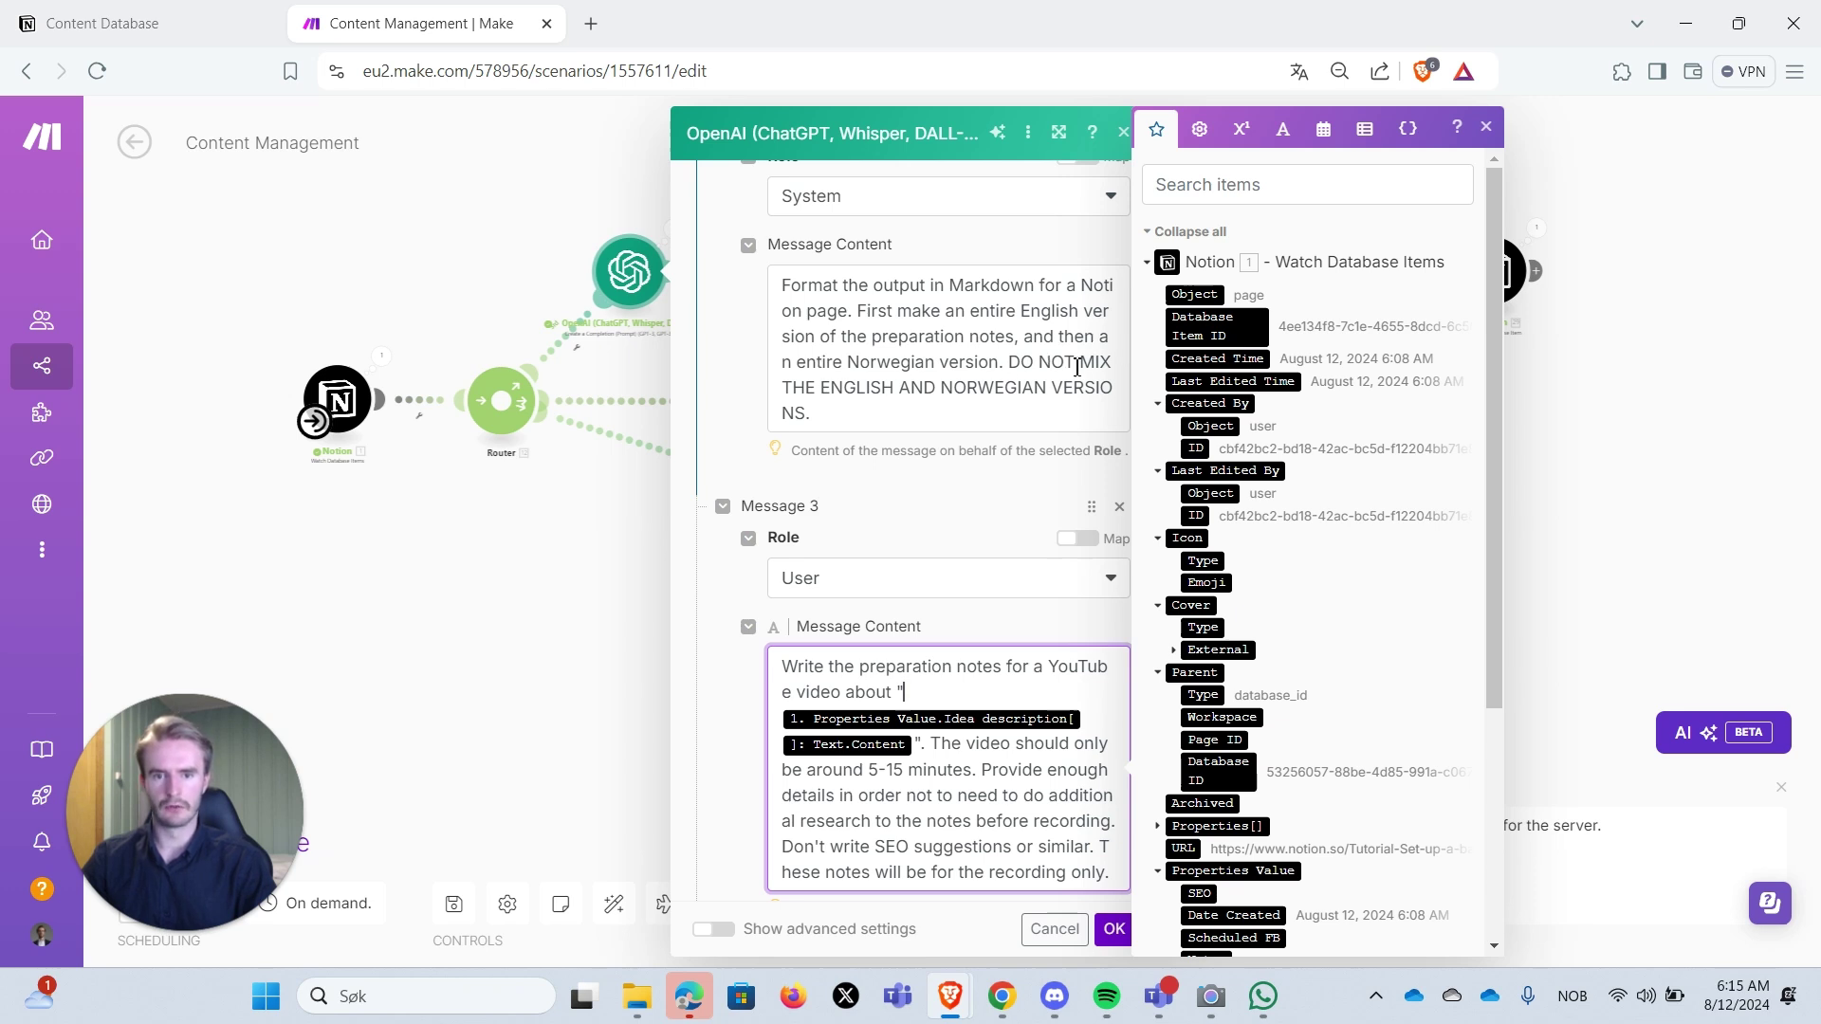
scroll(869, 387, "down", 1)
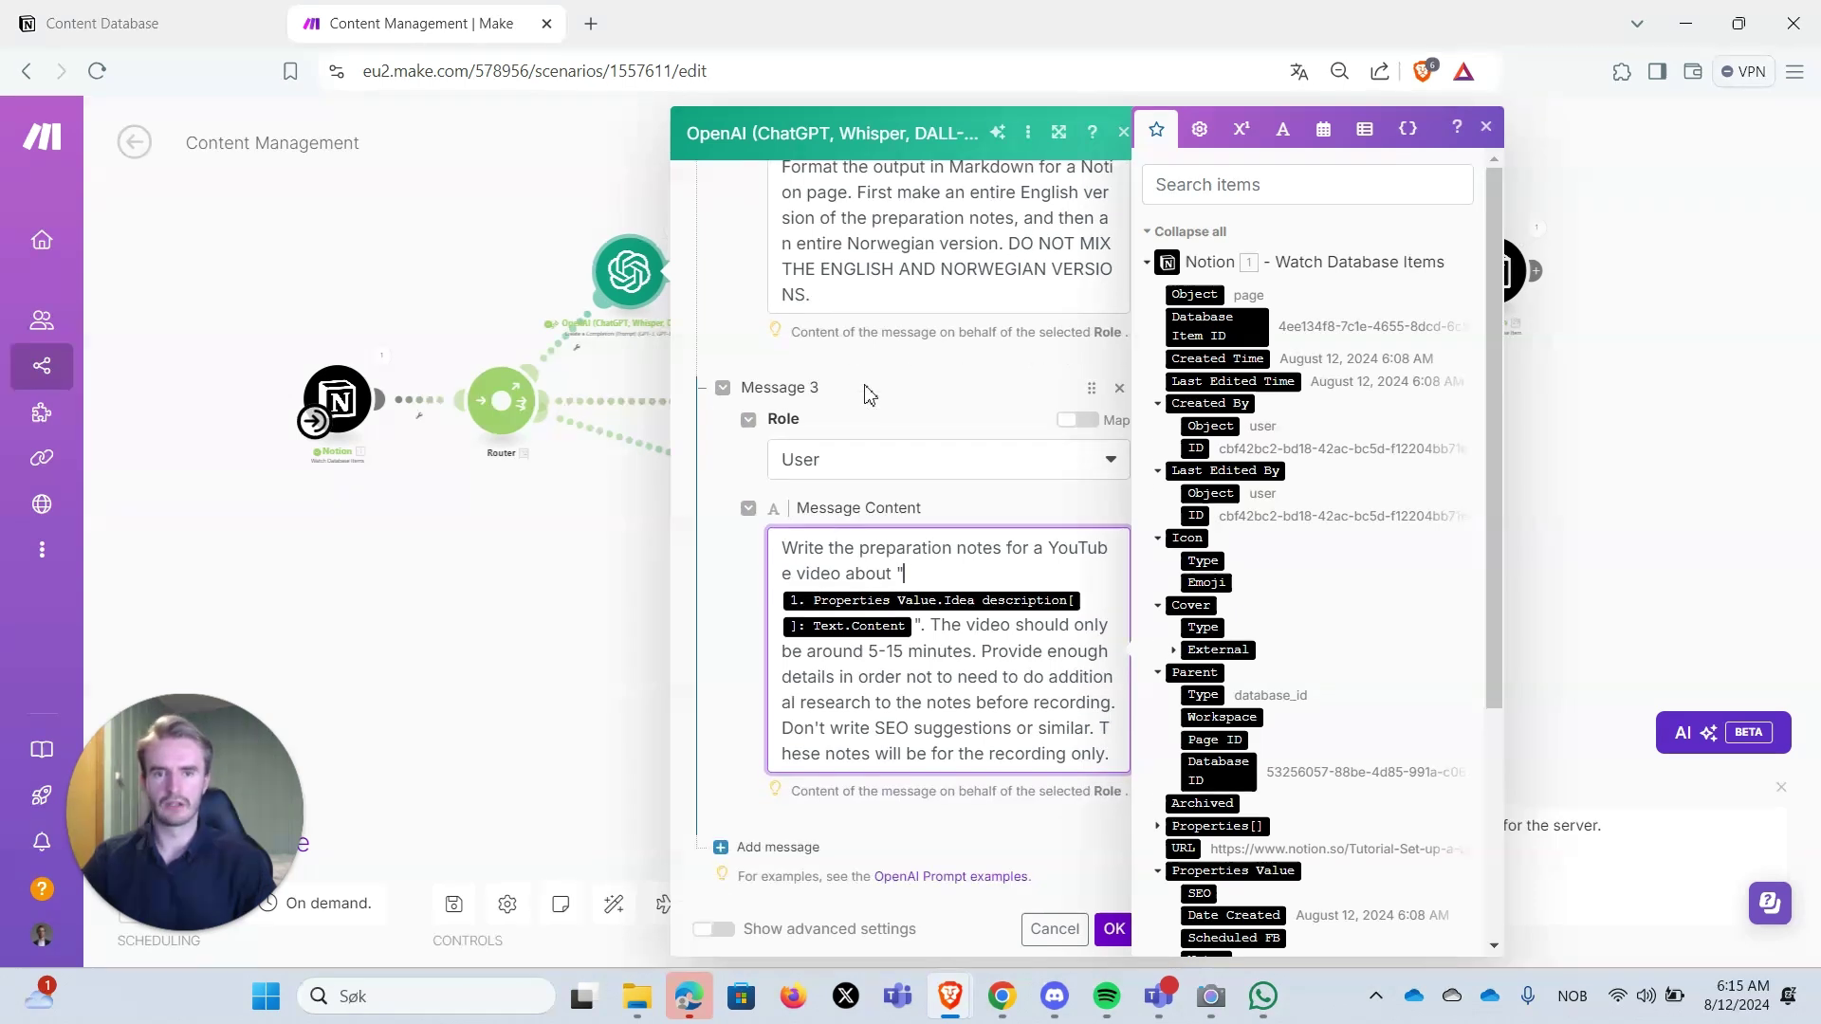
scroll(1115, 896, "down", 1)
left_click(1114, 930)
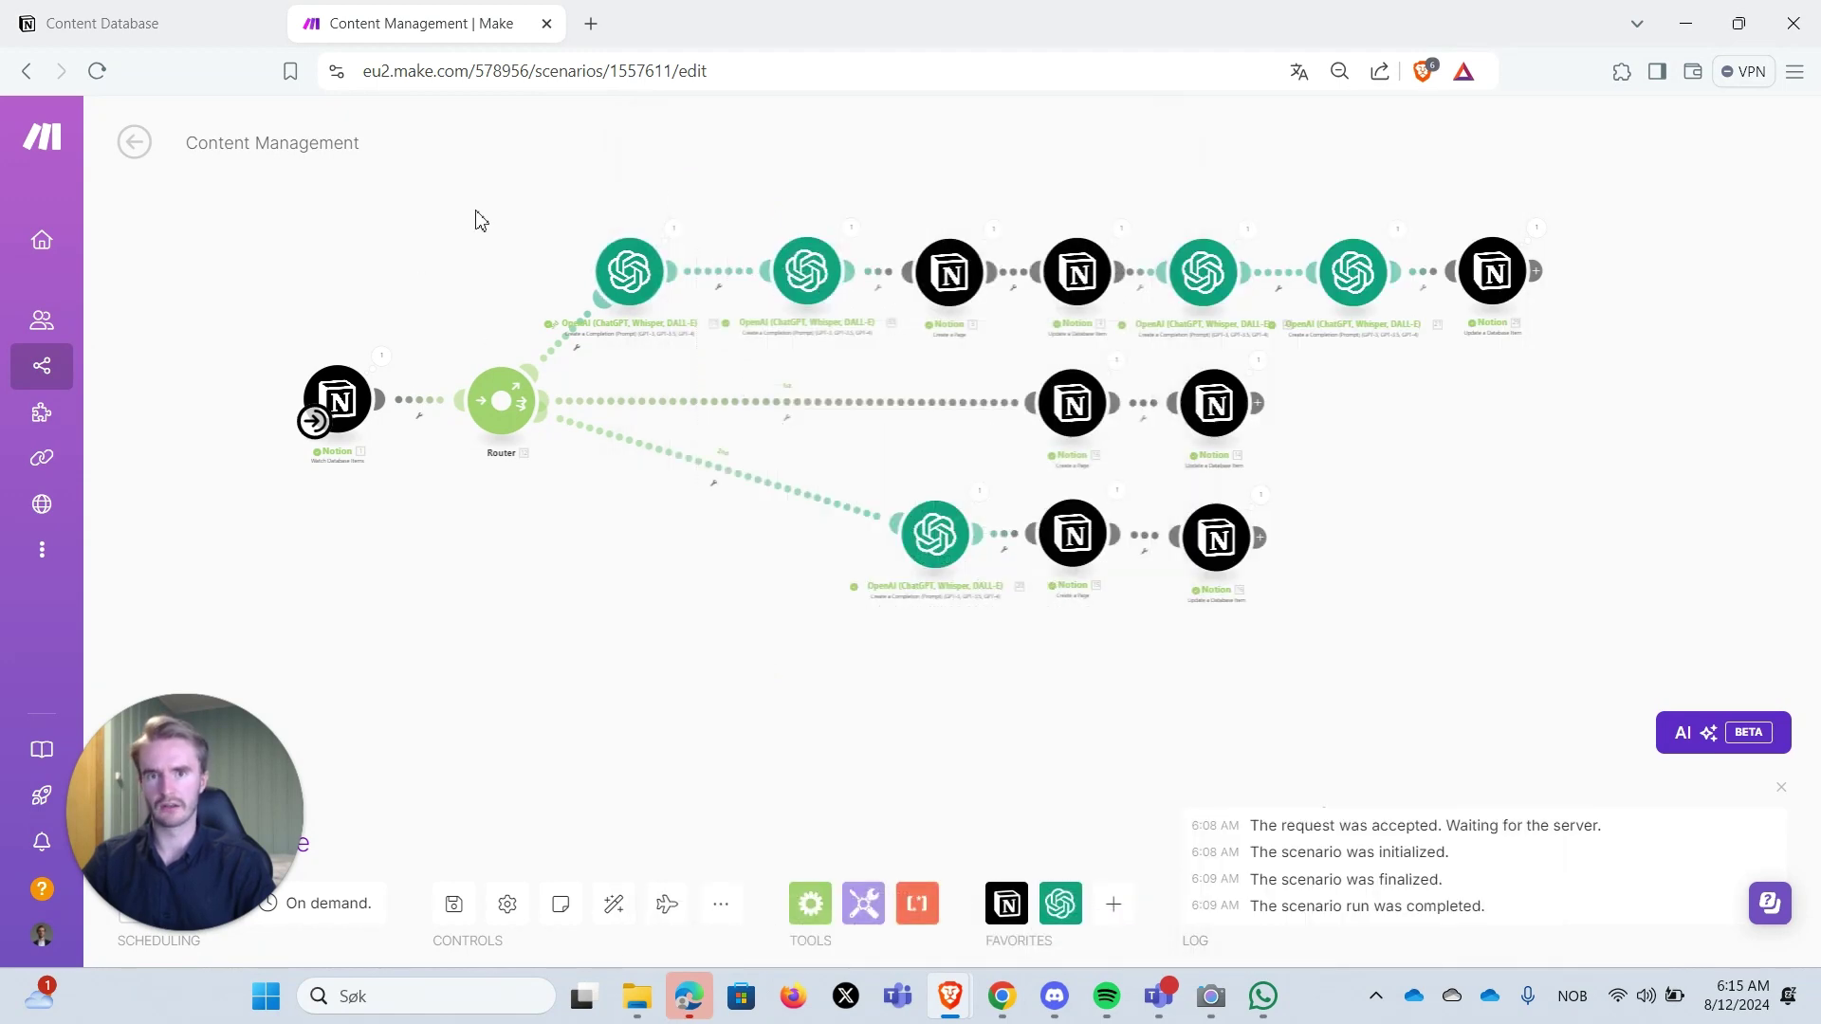
- Review the second OpenAI module of the preparation notes branch: its model, content critic role, improvement prompt and token limit, and close its settings
left_click(801, 265)
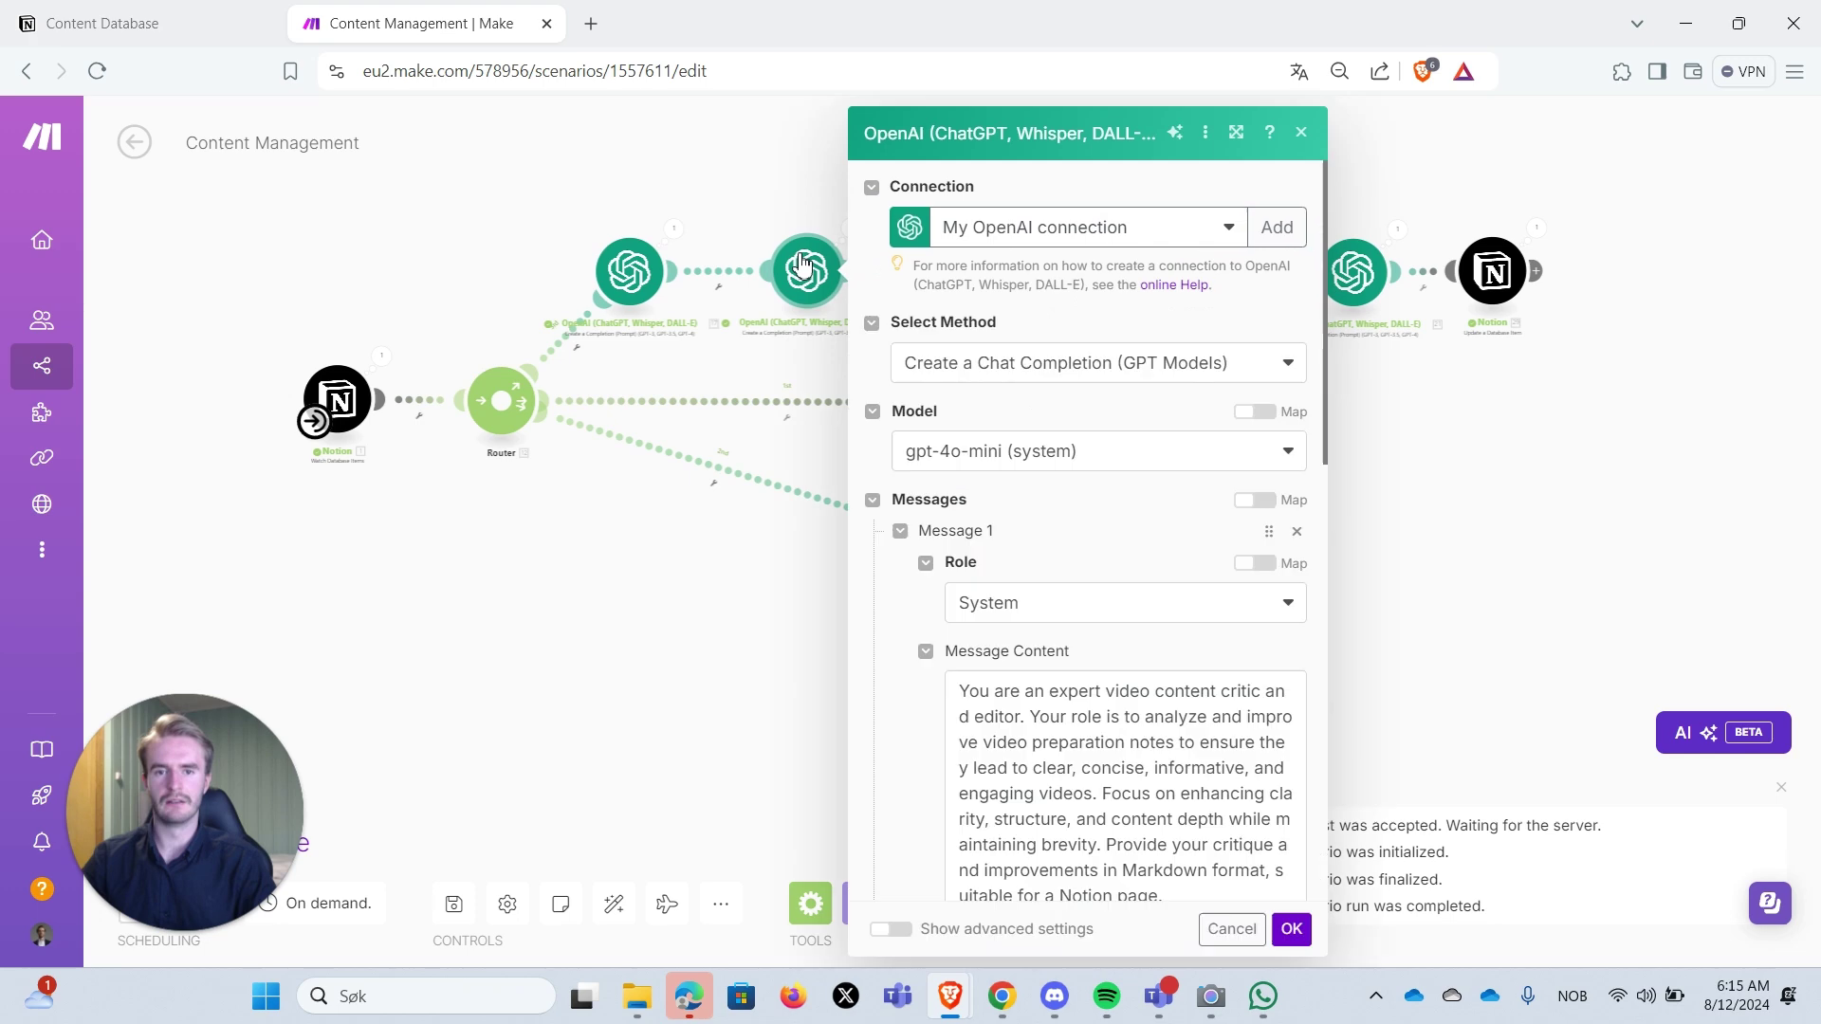
scroll(1166, 535, "down", 3)
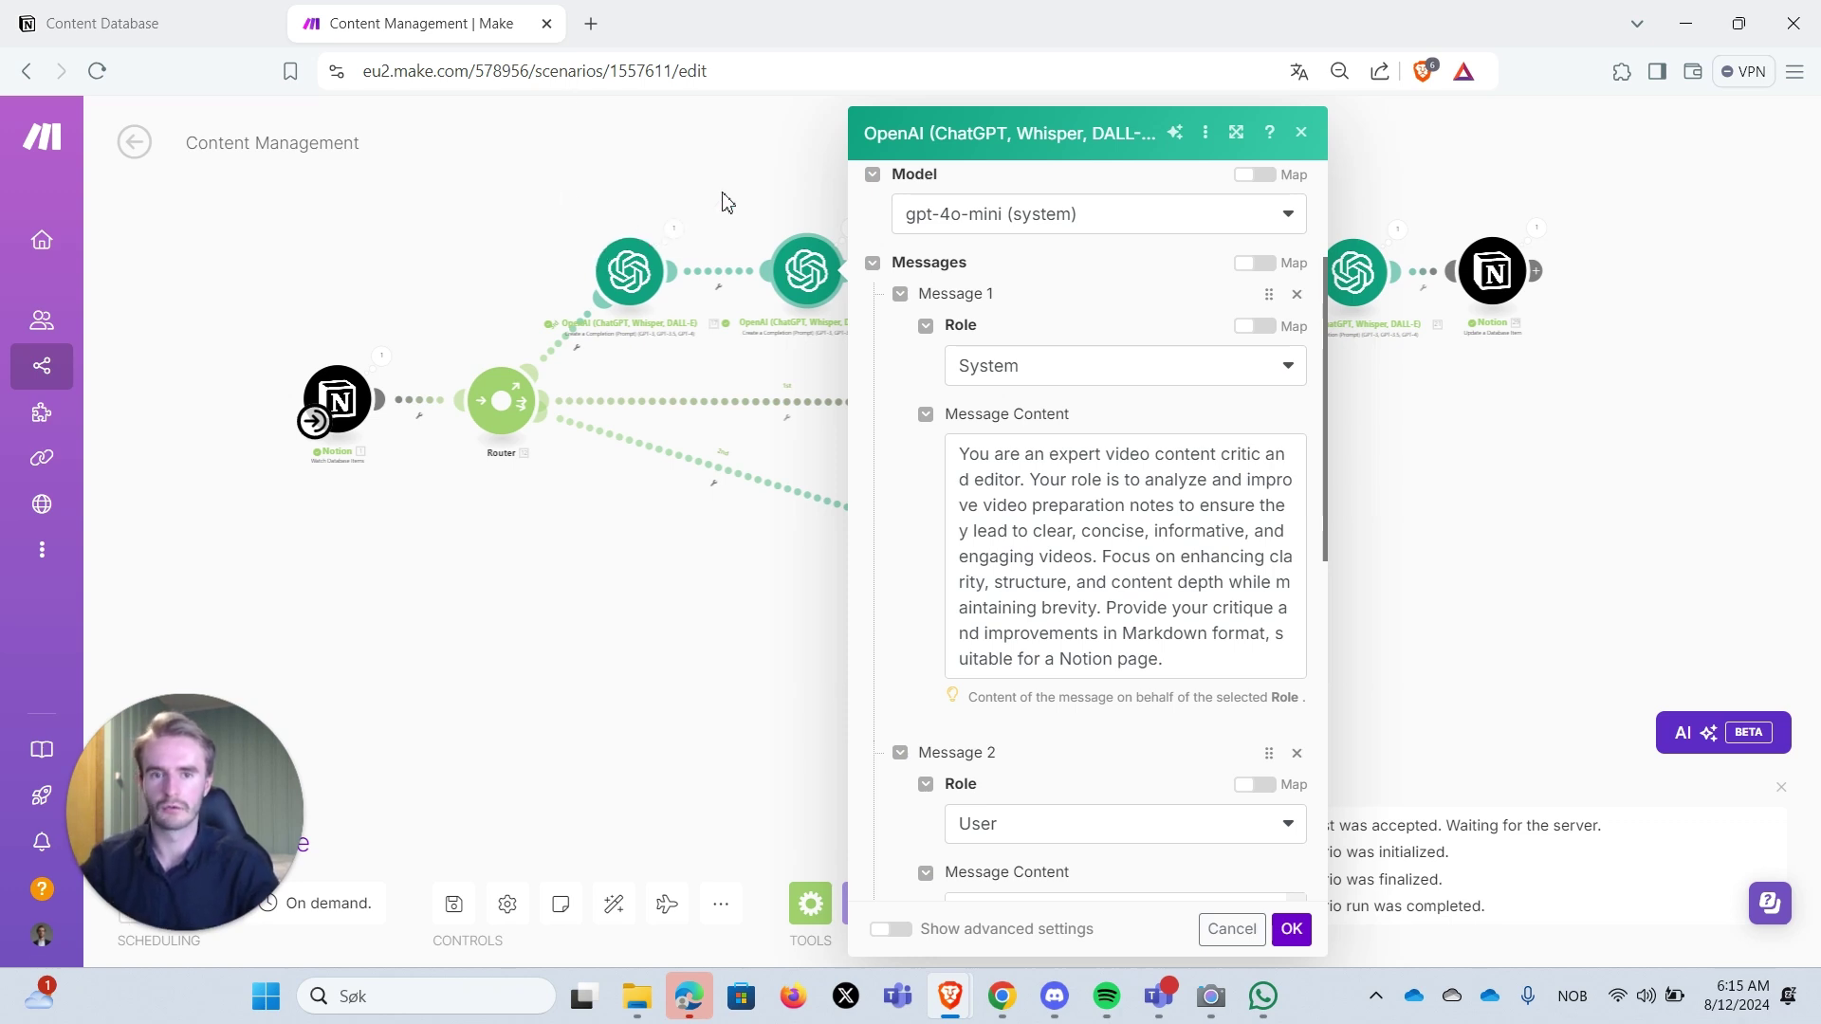
scroll(1090, 455, "down", 1)
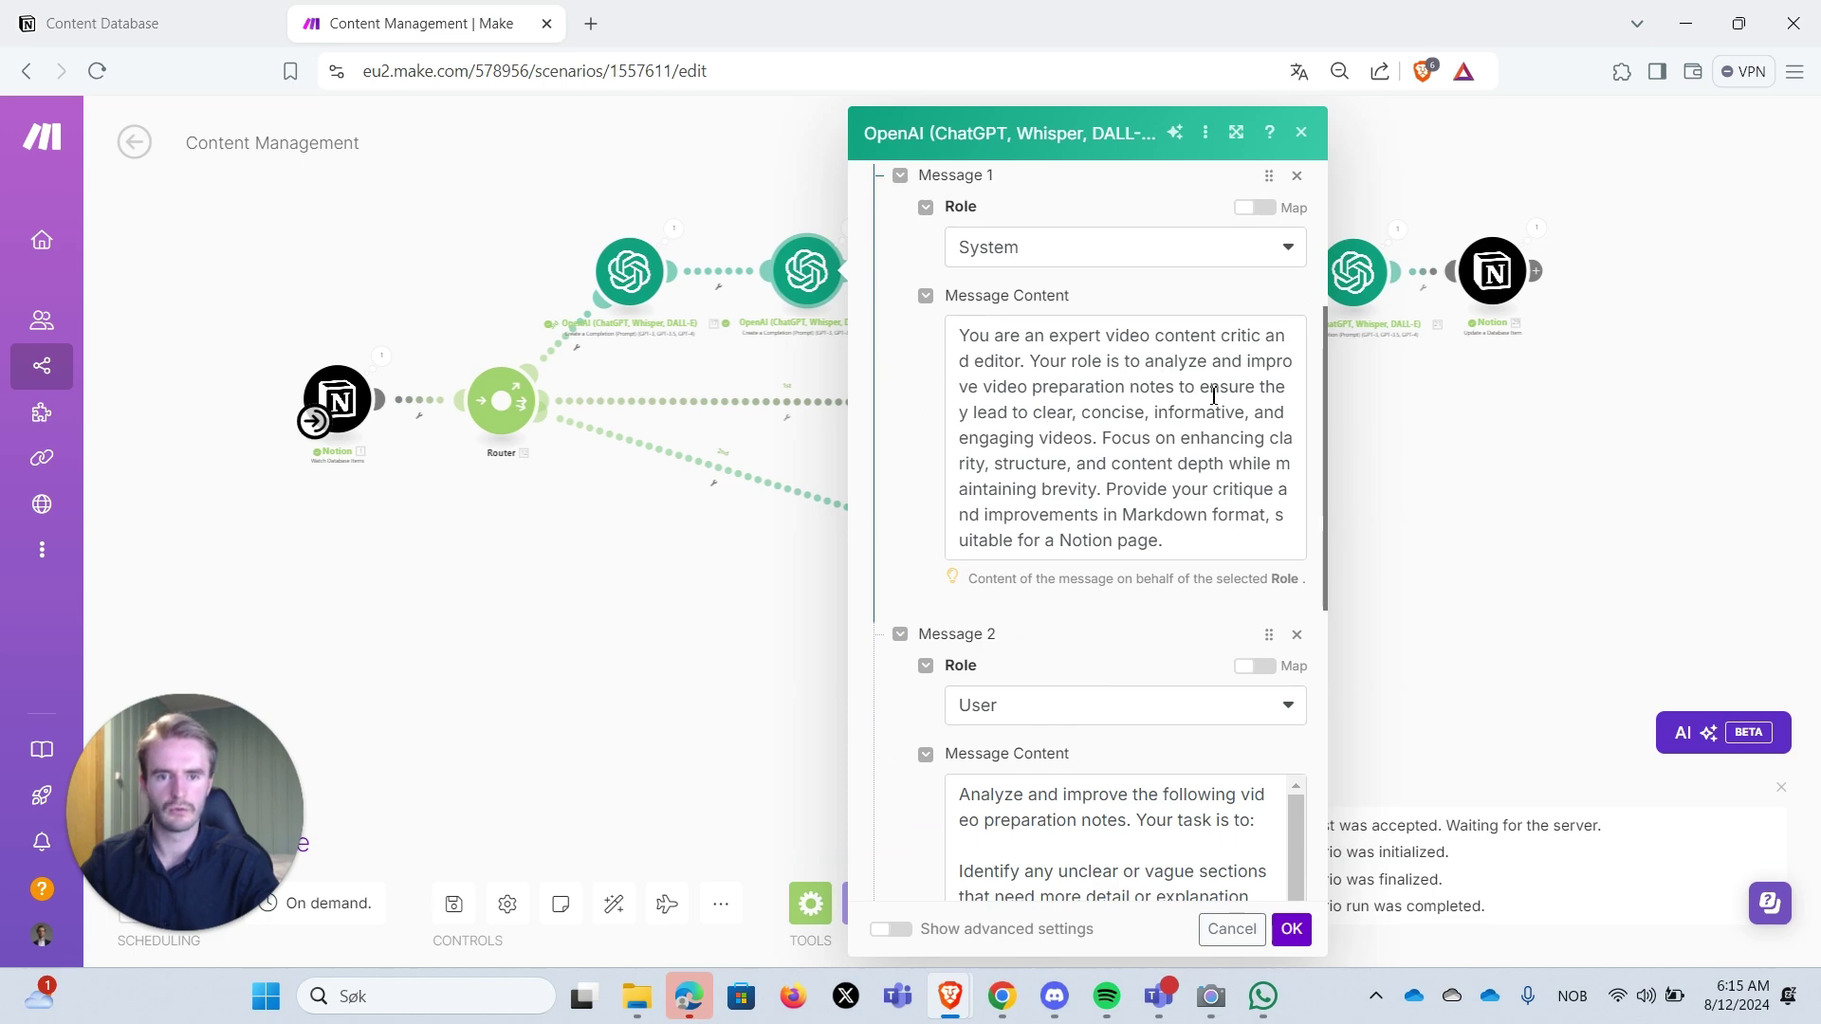
scroll(1204, 398, "down", 5)
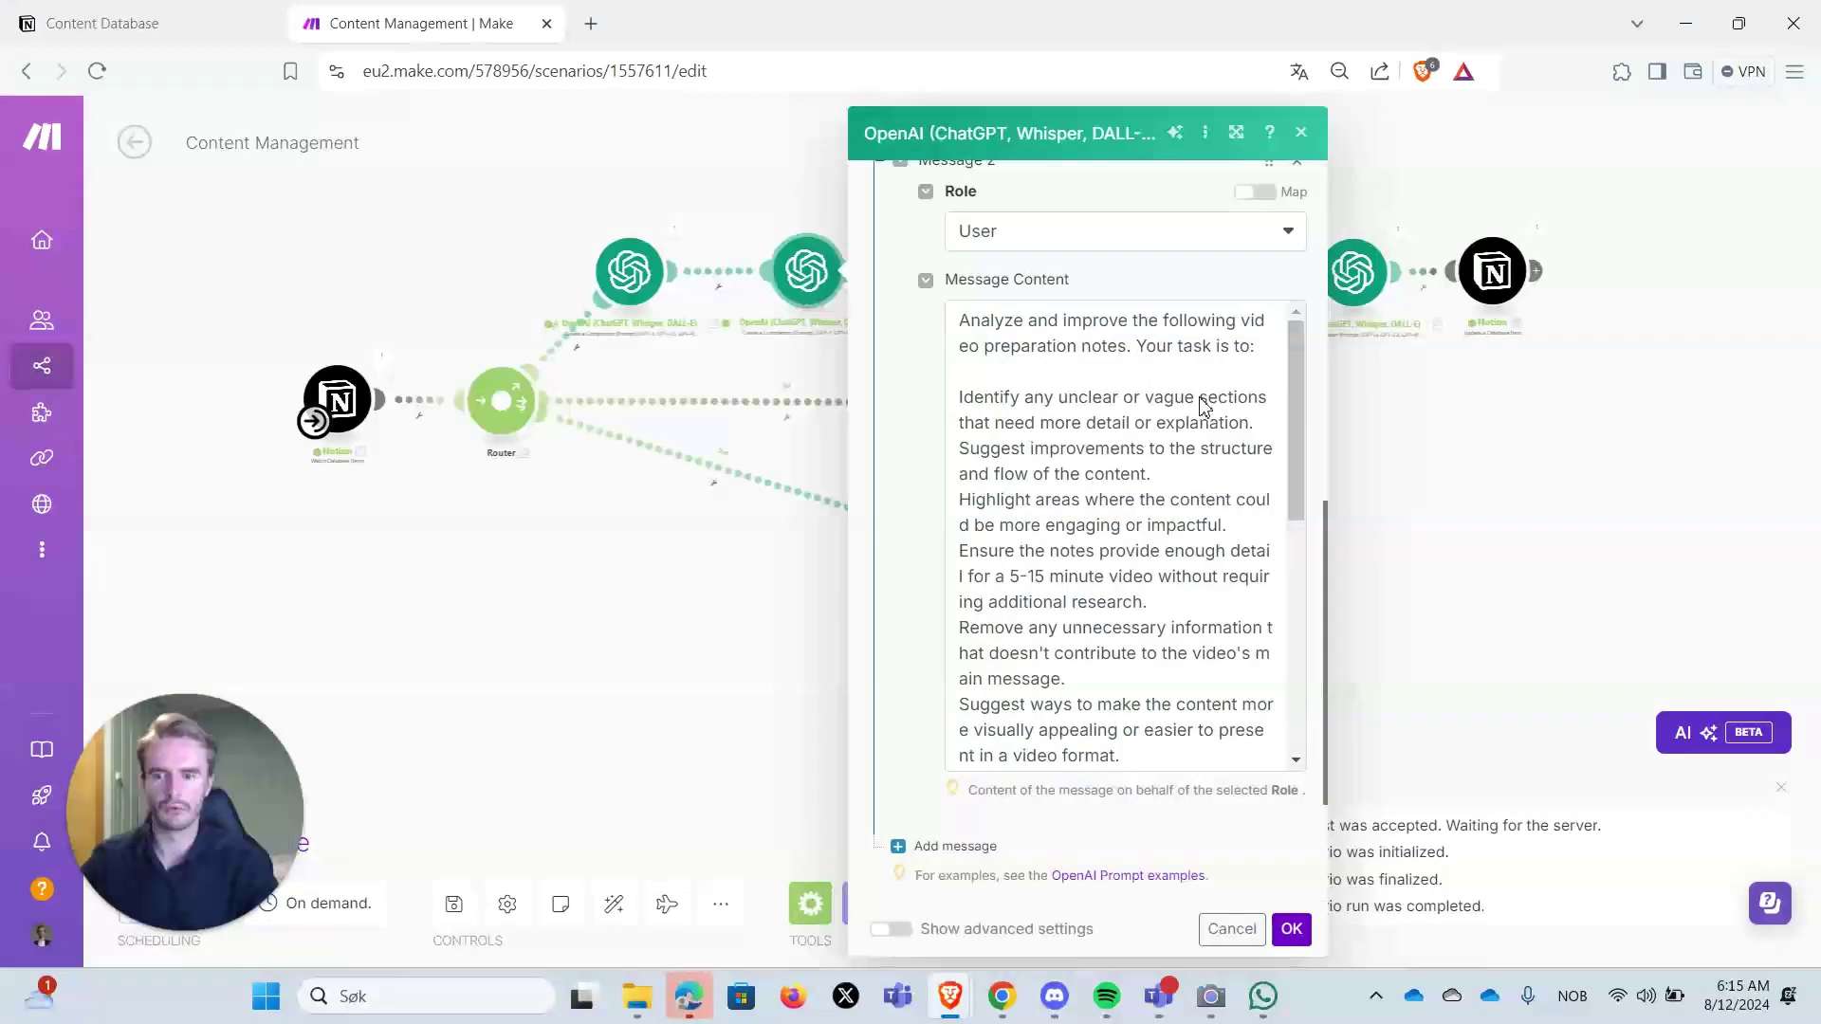
scroll(1137, 332, "down", 2)
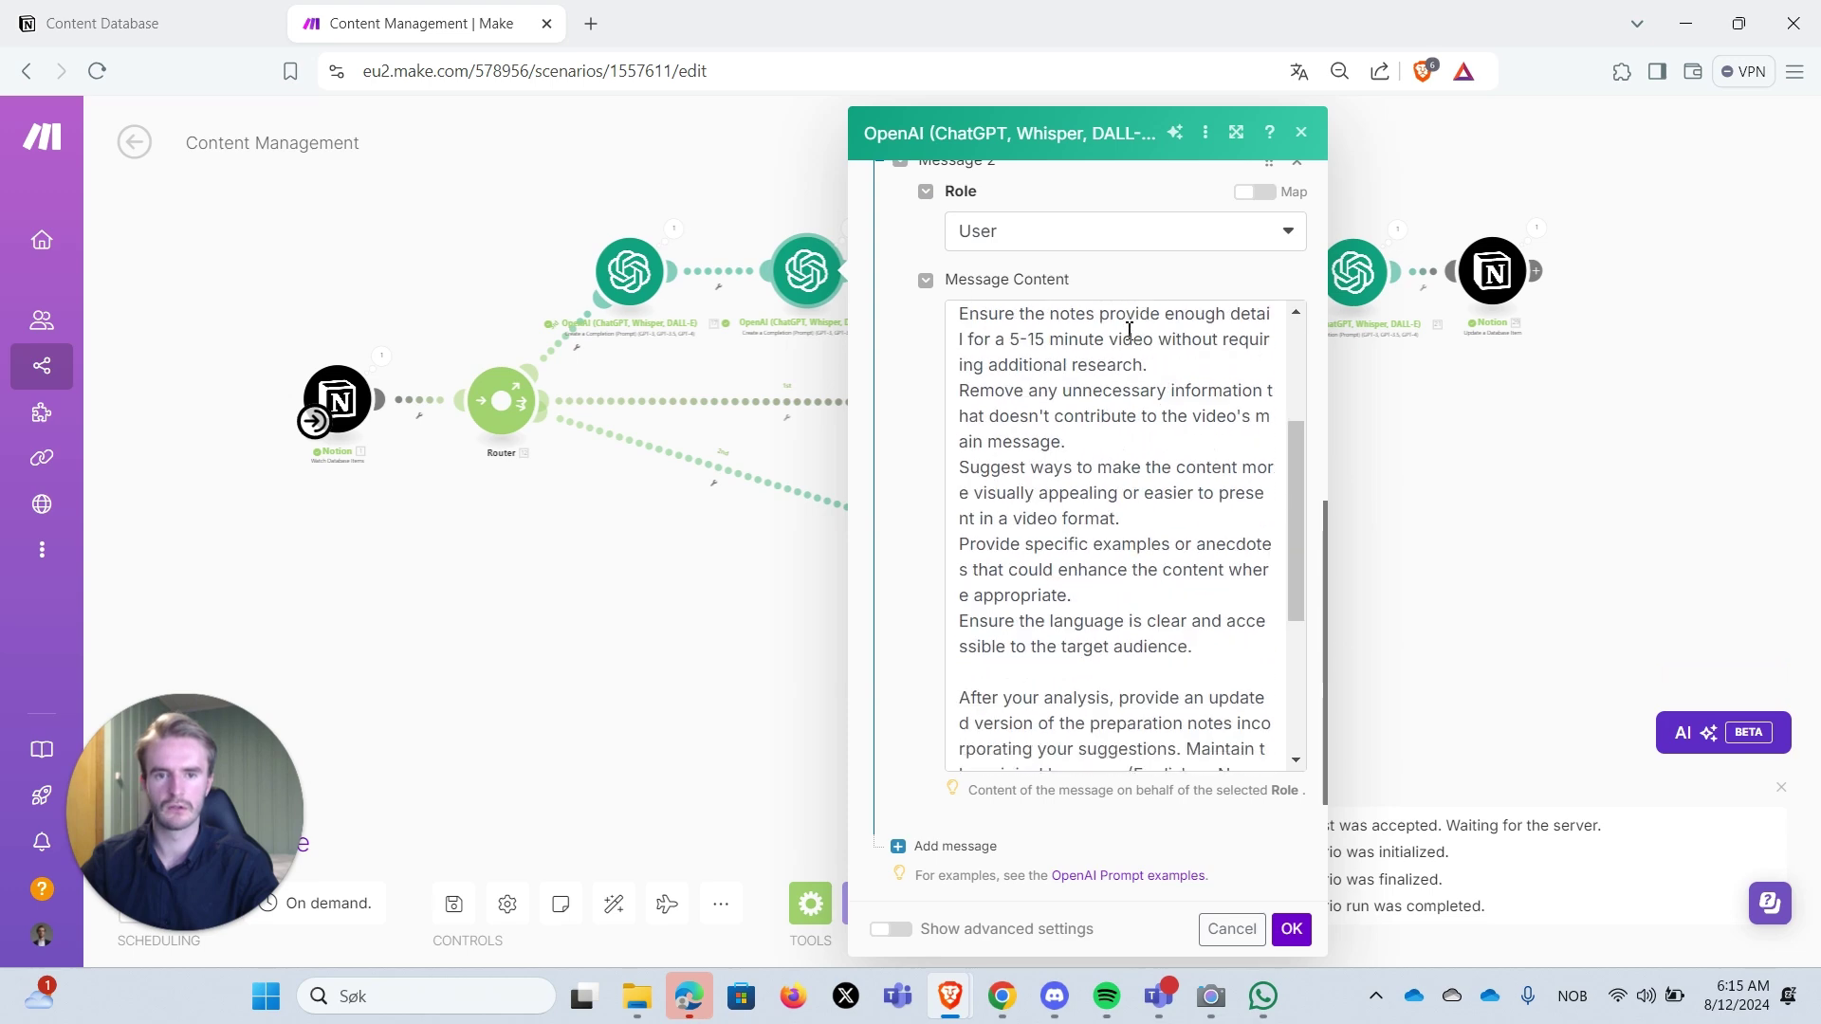
scroll(922, 406, "down", 1)
scroll(922, 406, "down", 1)
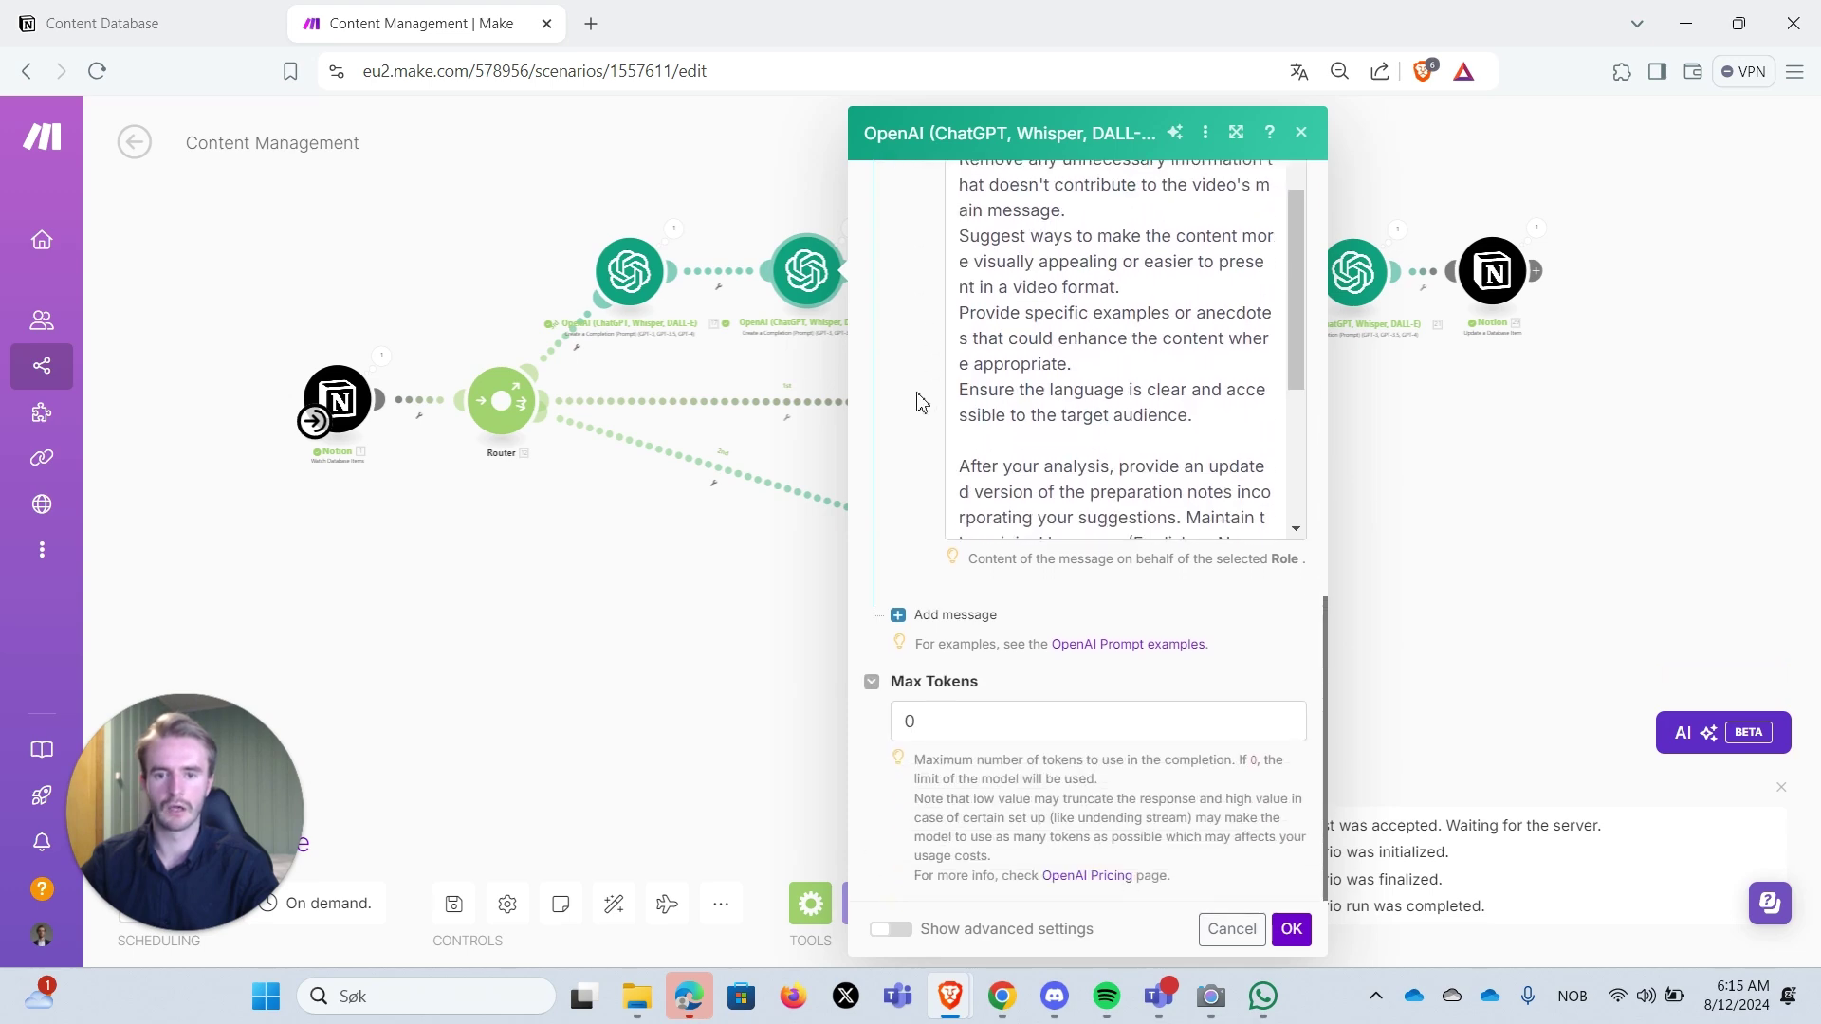
left_click(1291, 928)
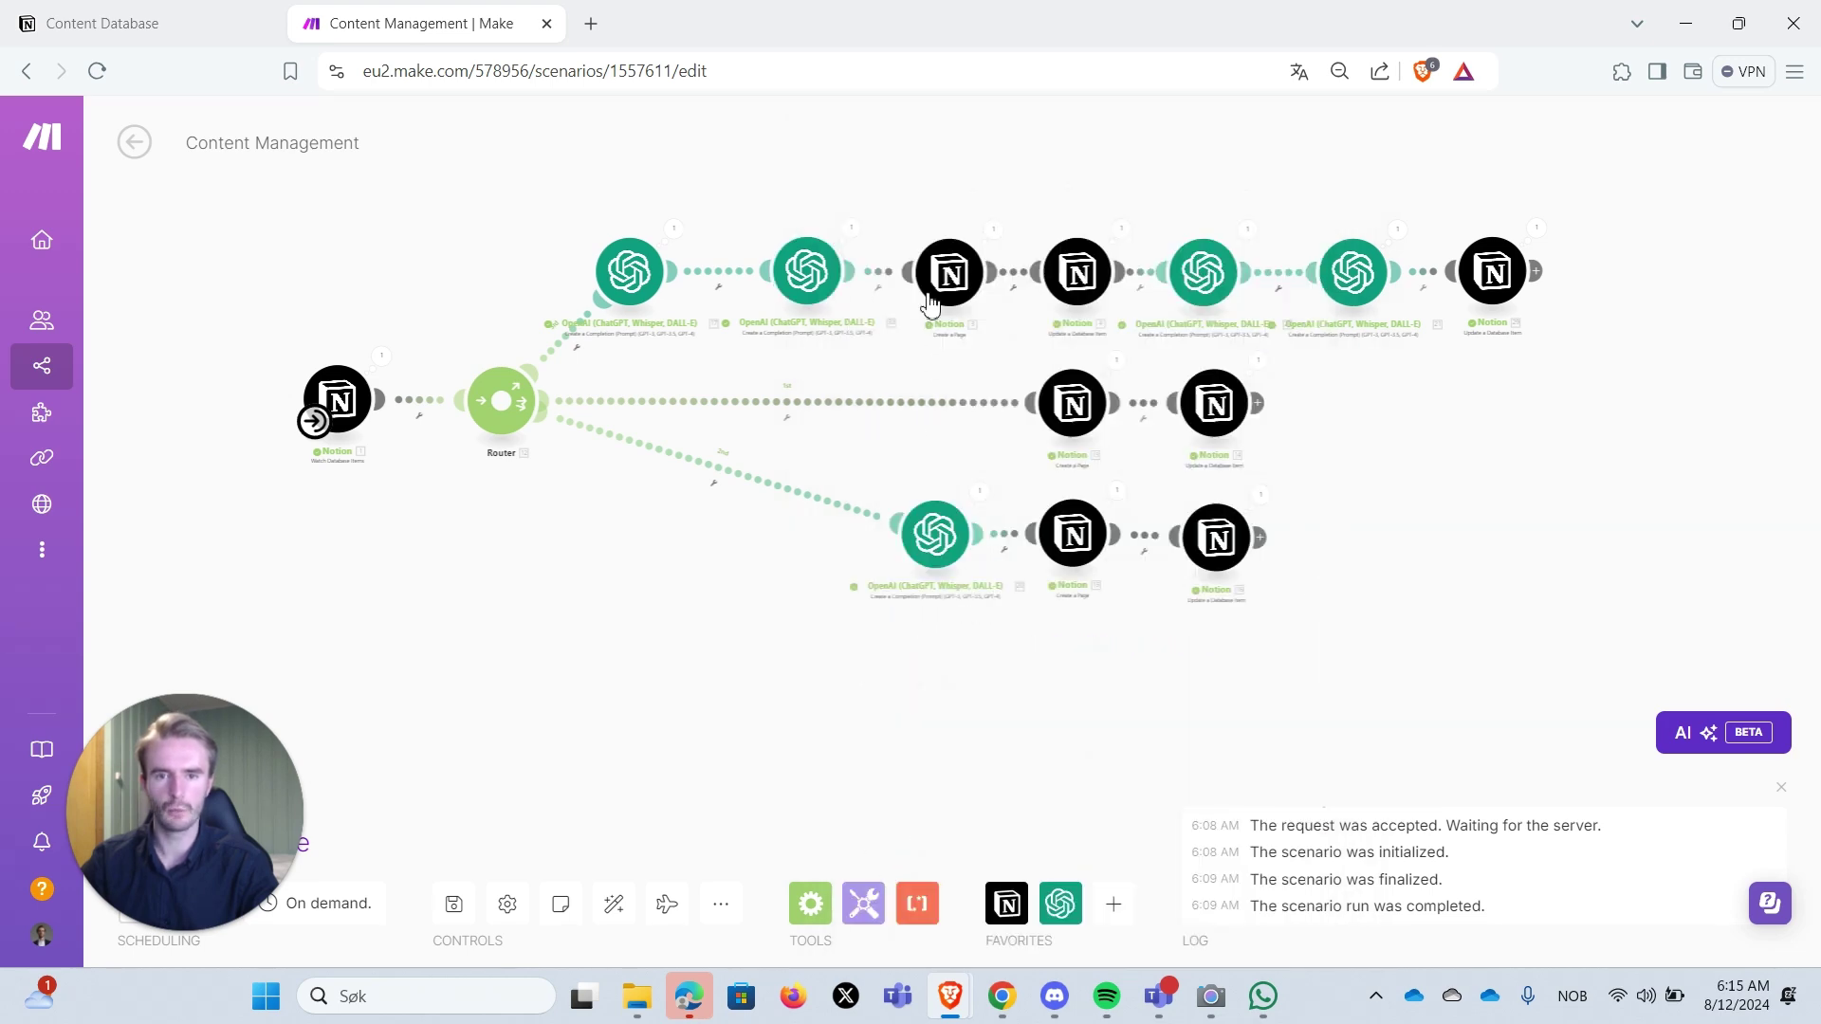
- View the settings of the Notion modules that create the Preparation Notes page and update the database item
left_click(927, 302)
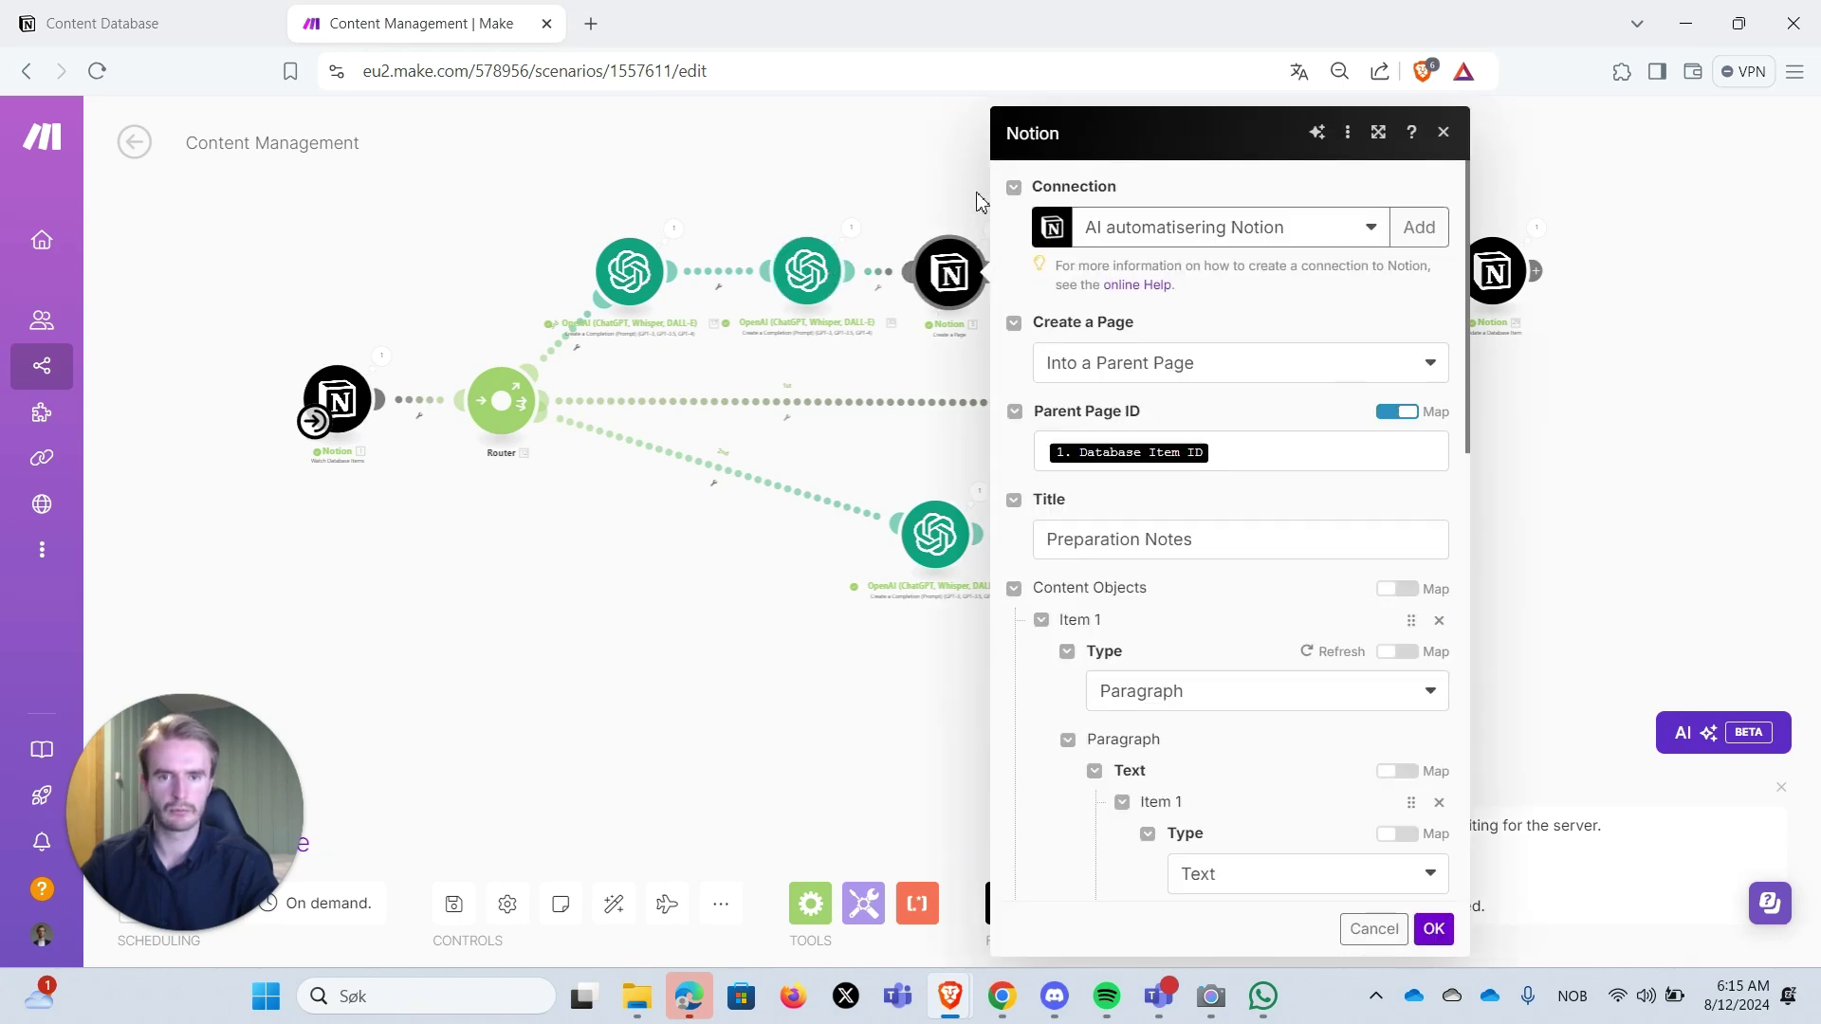
left_click(929, 199)
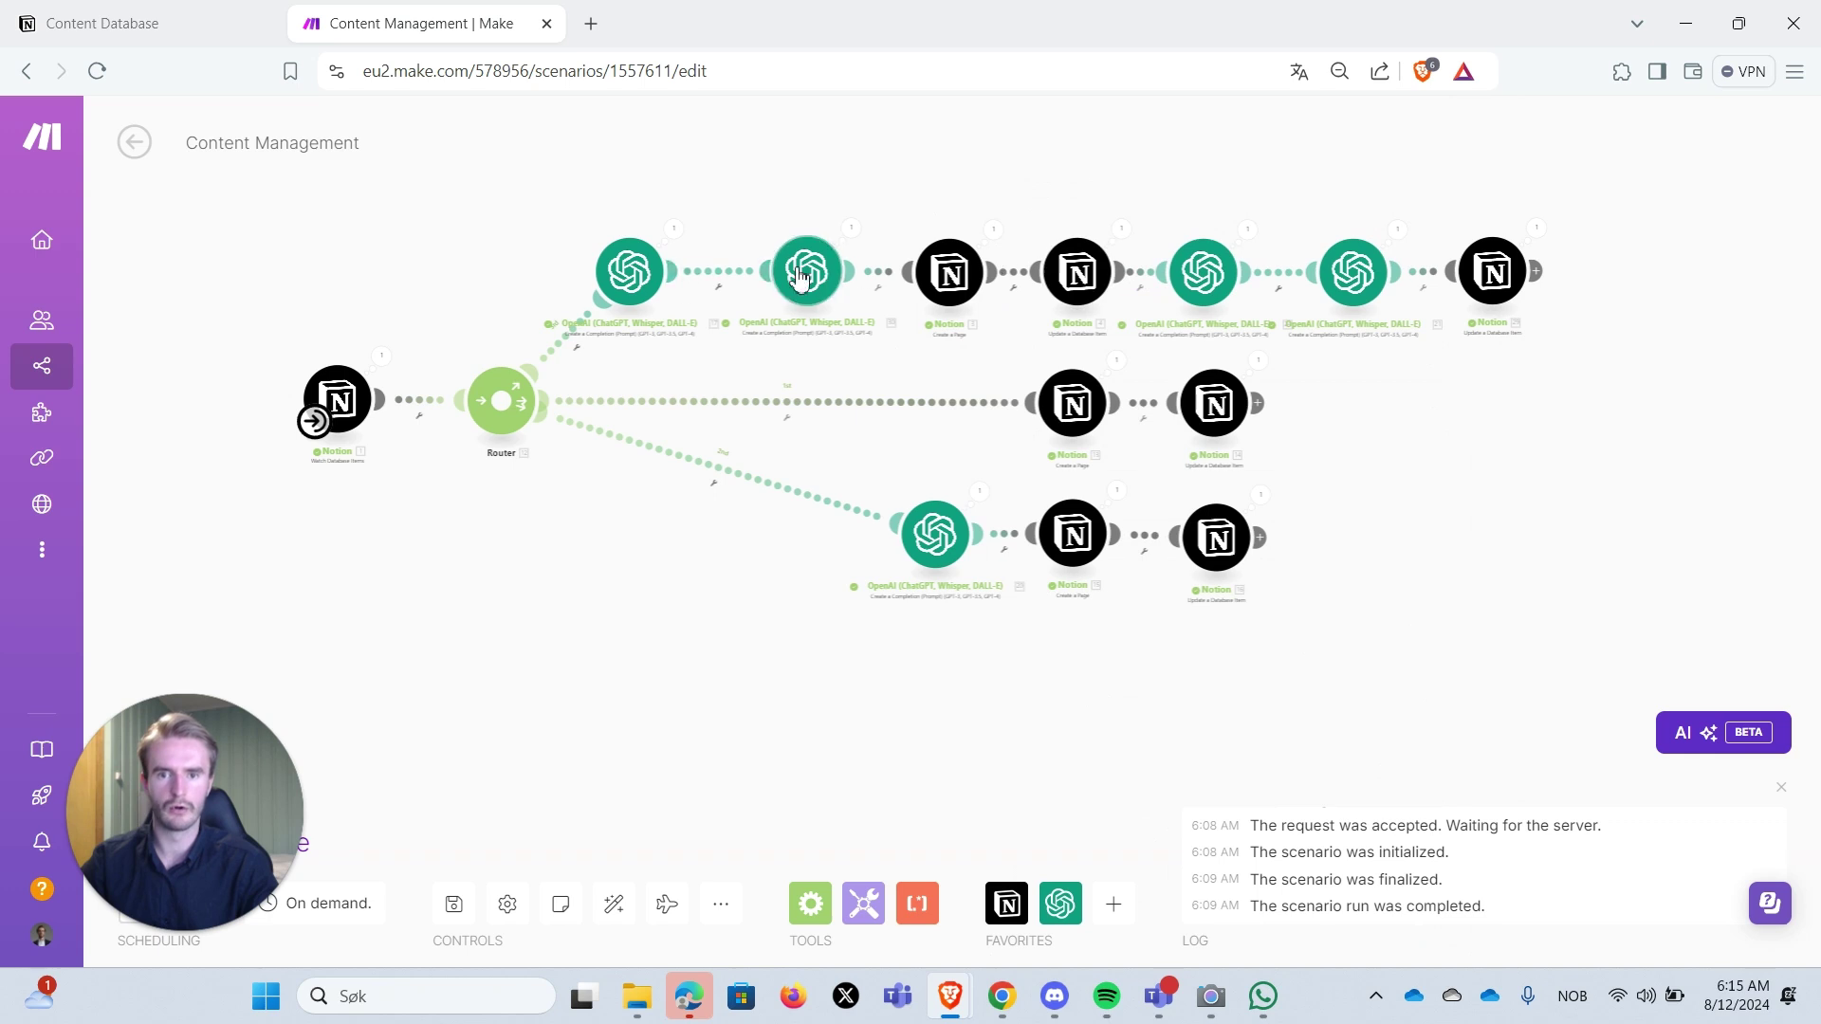
left_click(1069, 274)
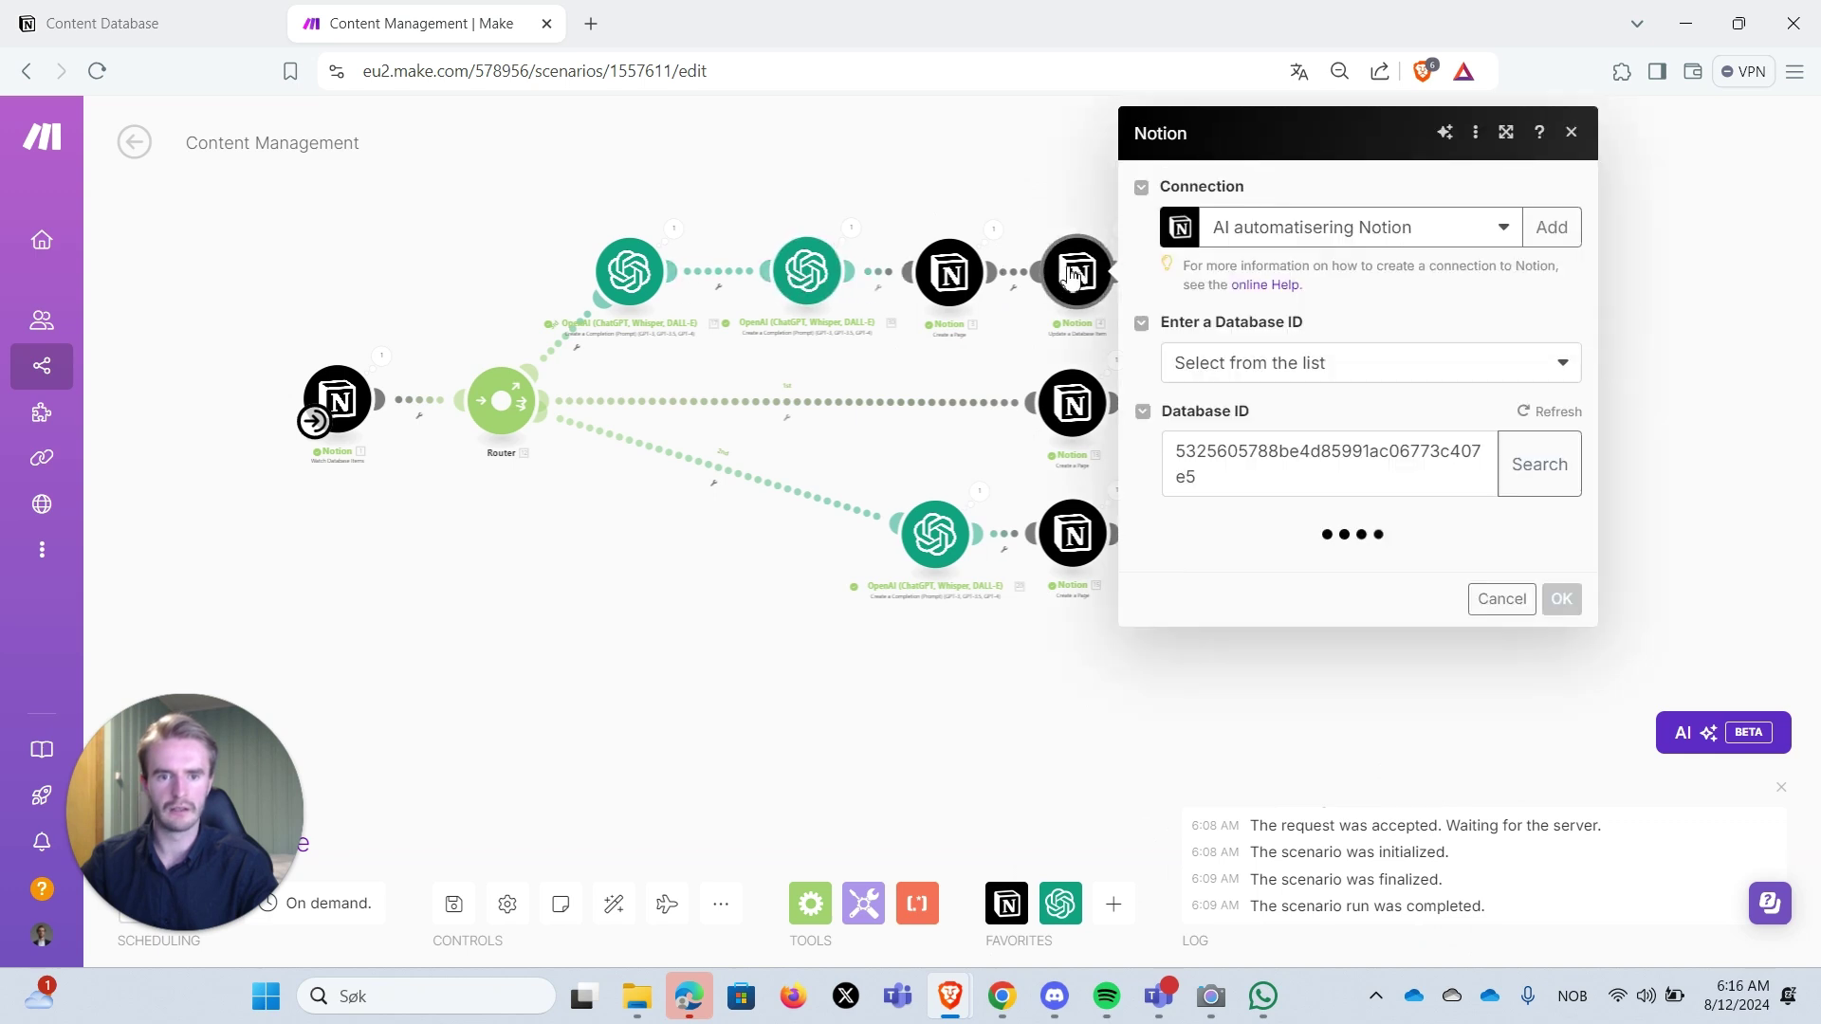
scroll(1360, 557, "down", 7)
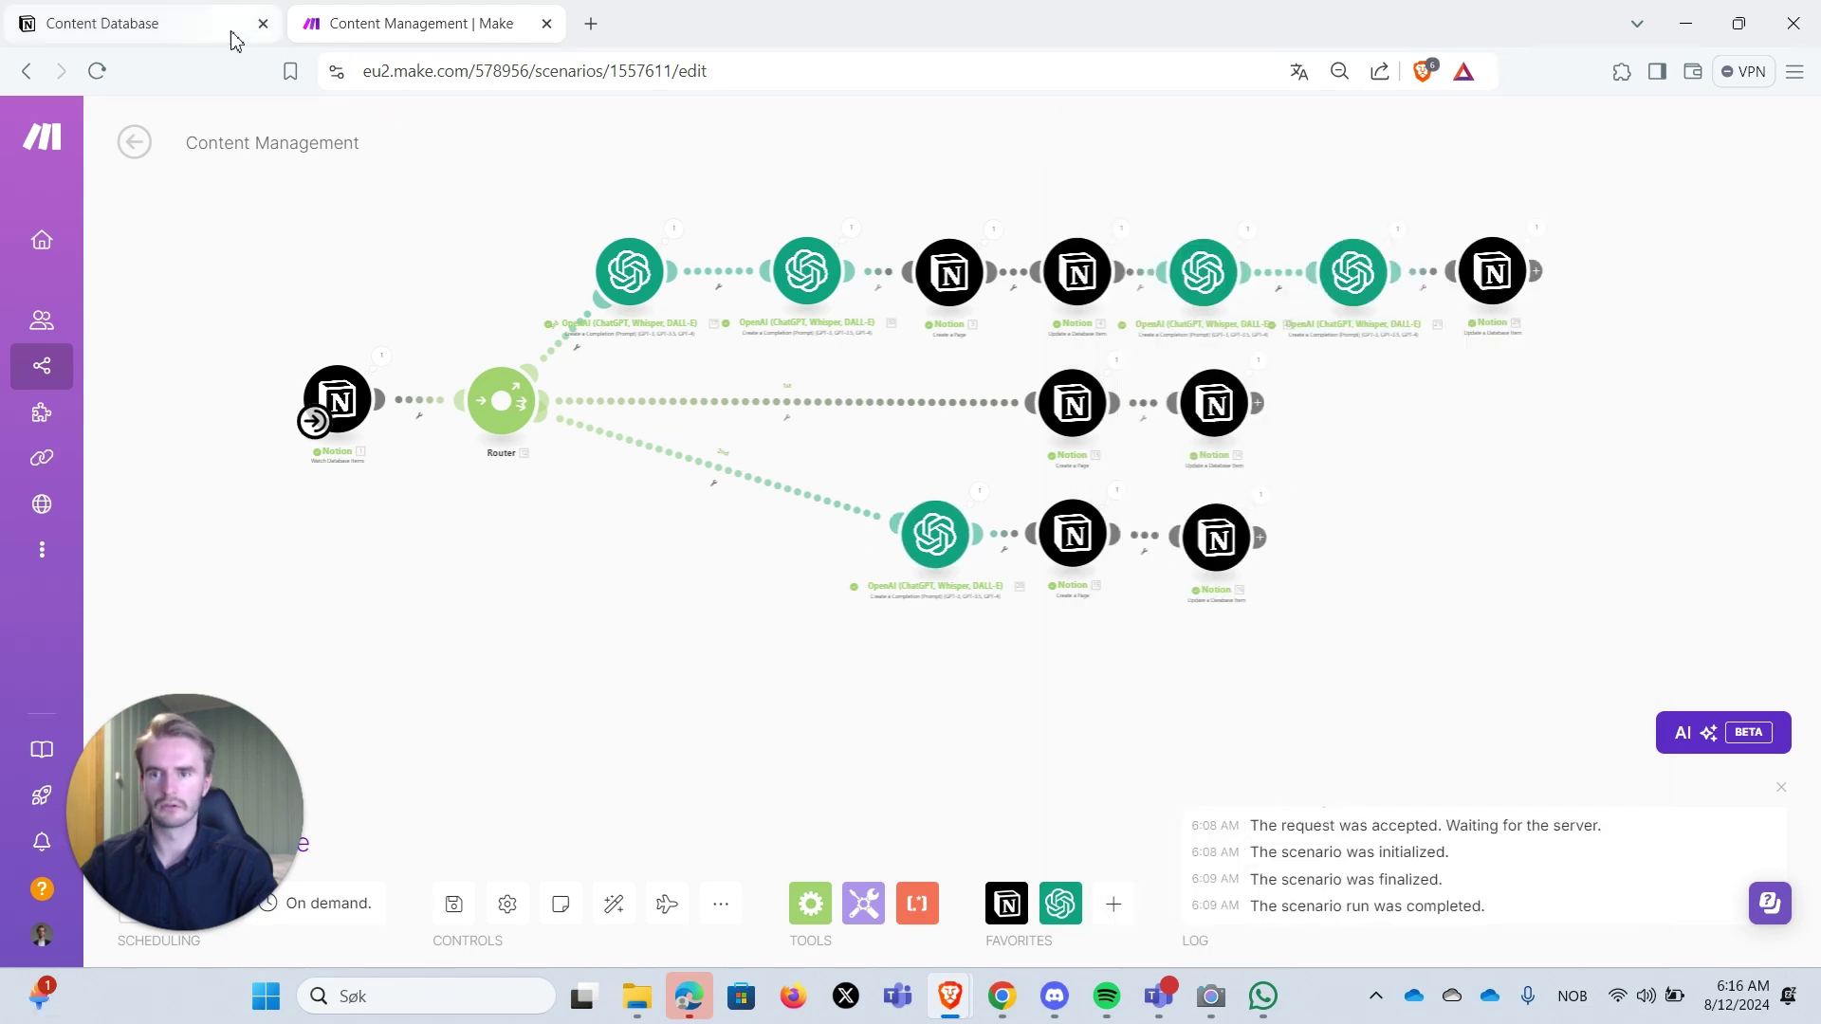
- Open the Make tutorial entry in the Notion Content Database and inspect its subpages and link properties
left_click(211, 28)
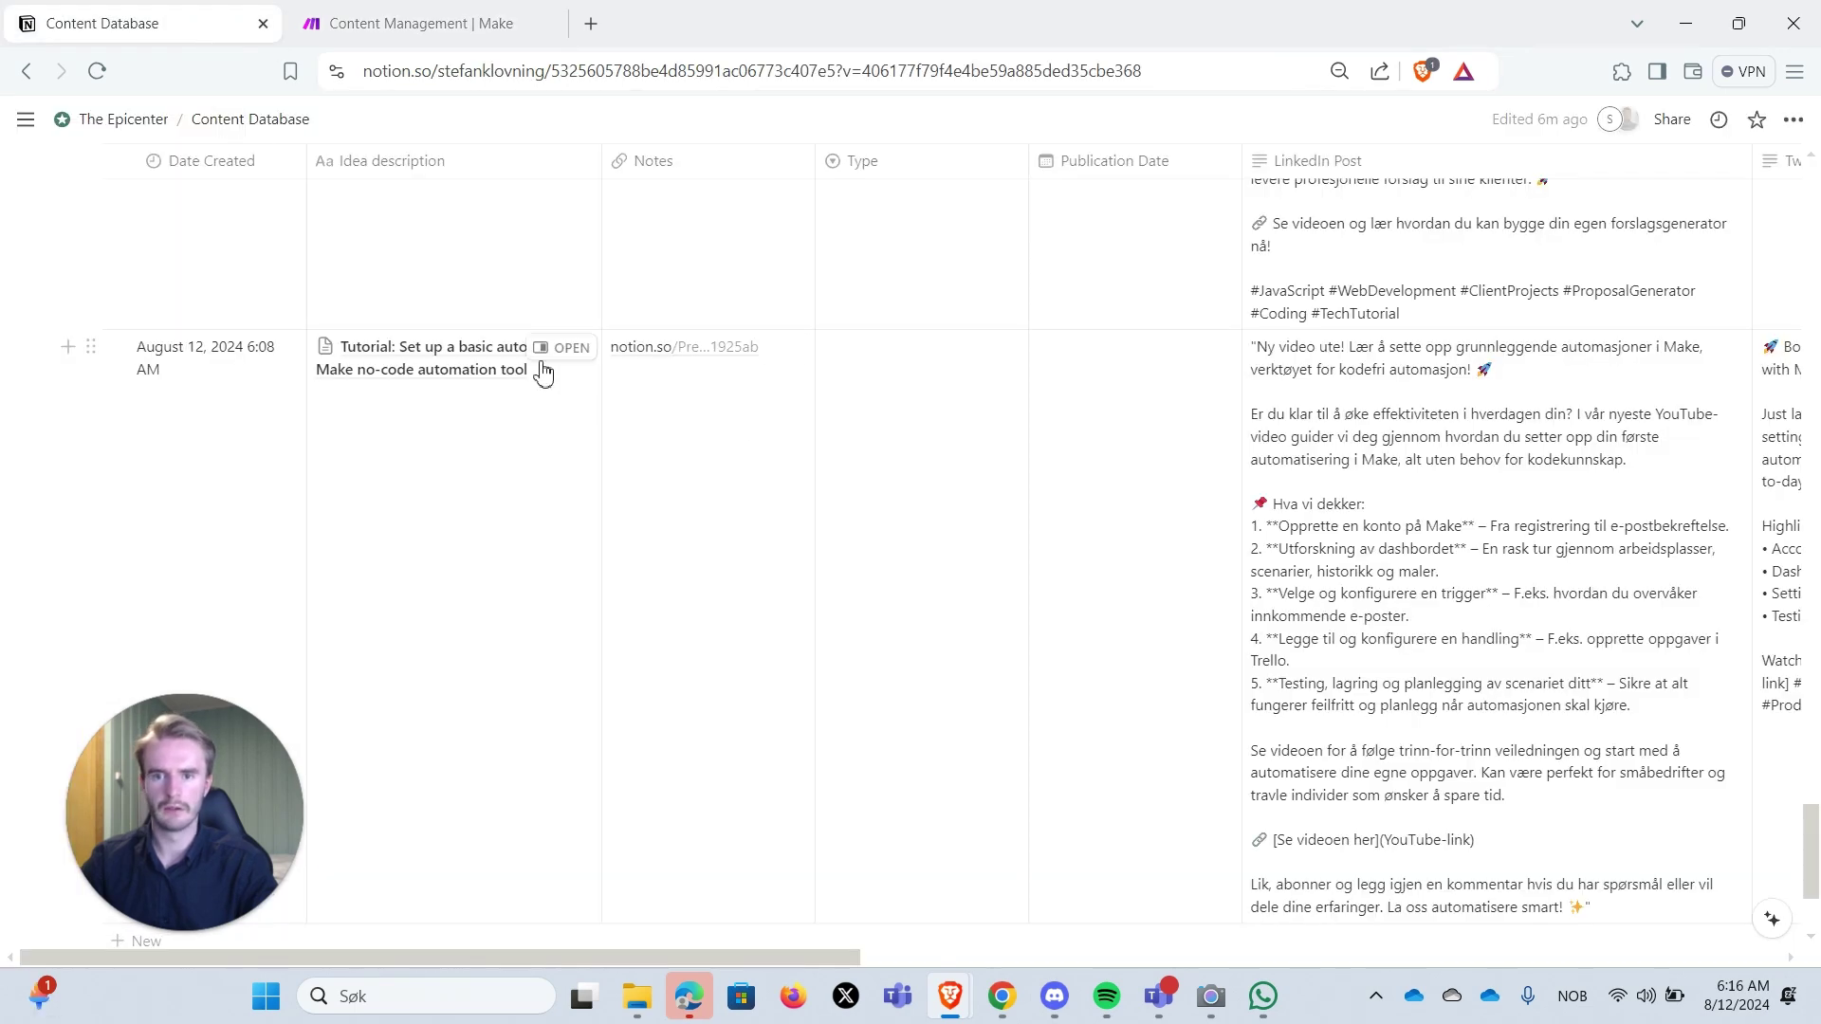
left_click(569, 348)
scroll(1270, 463, "down", 5)
scroll(1270, 462, "down", 3)
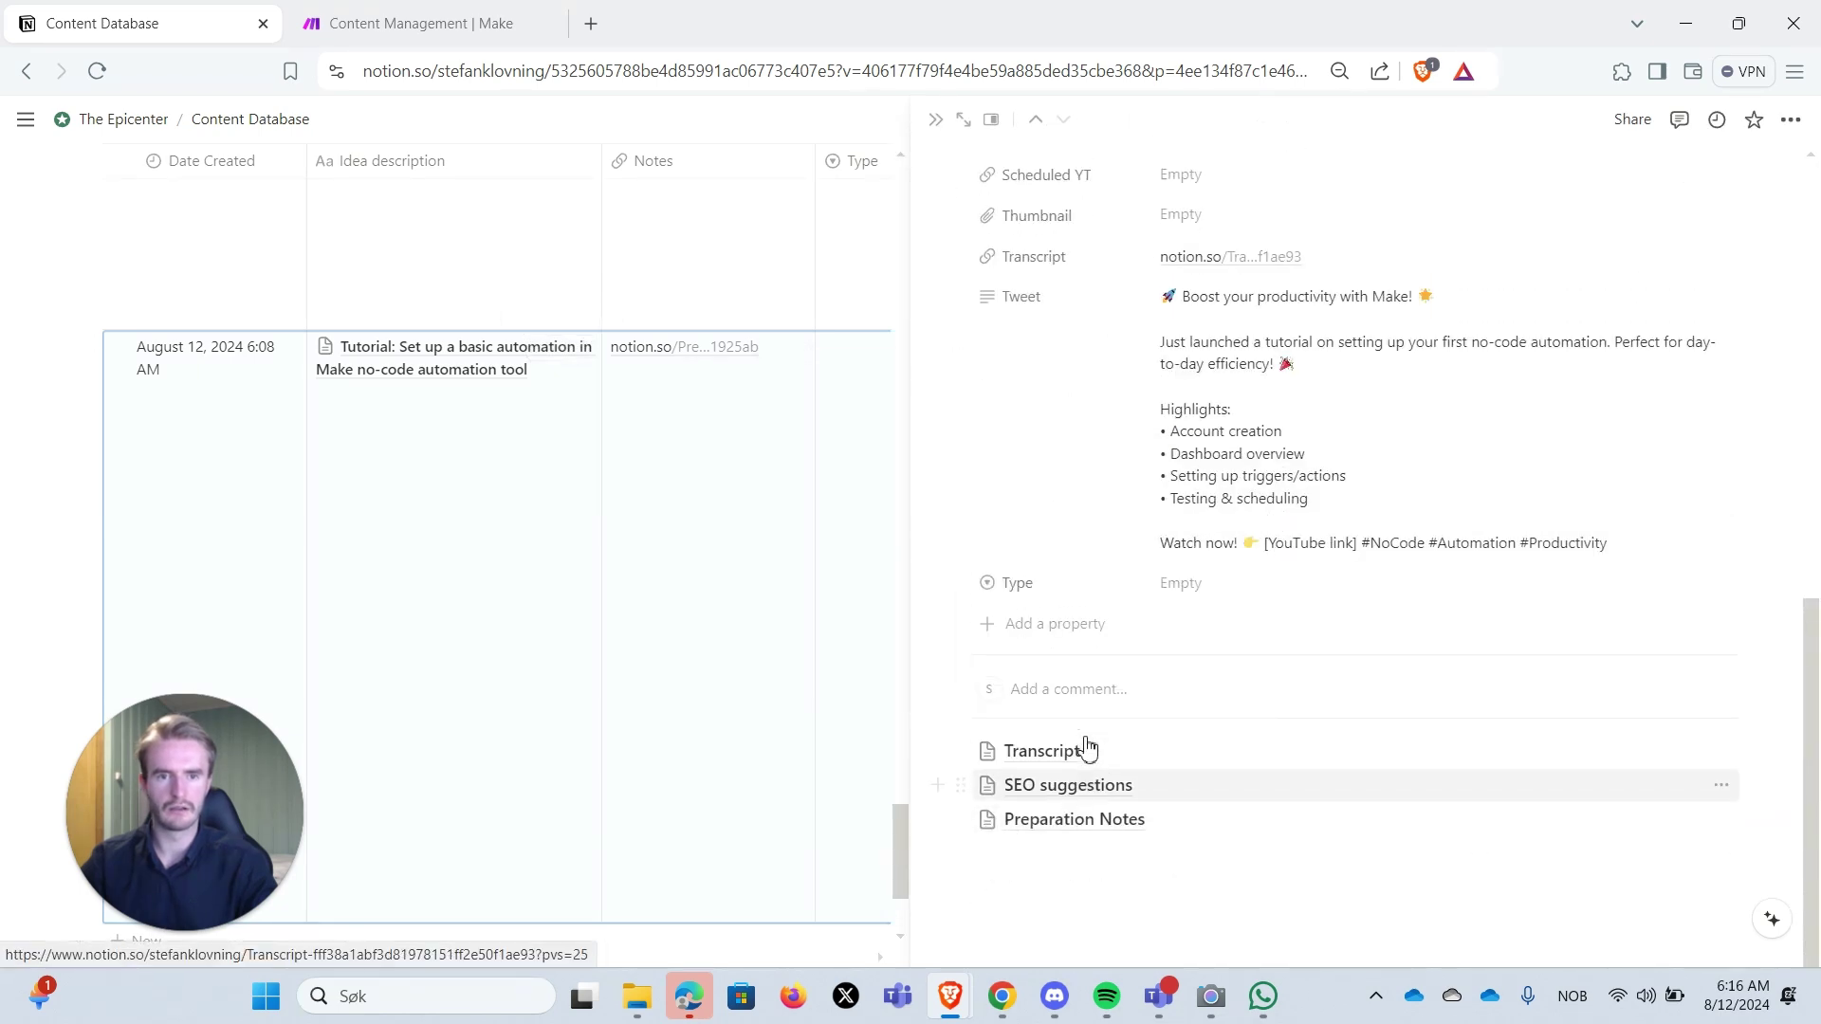
scroll(1088, 749, "up", 6)
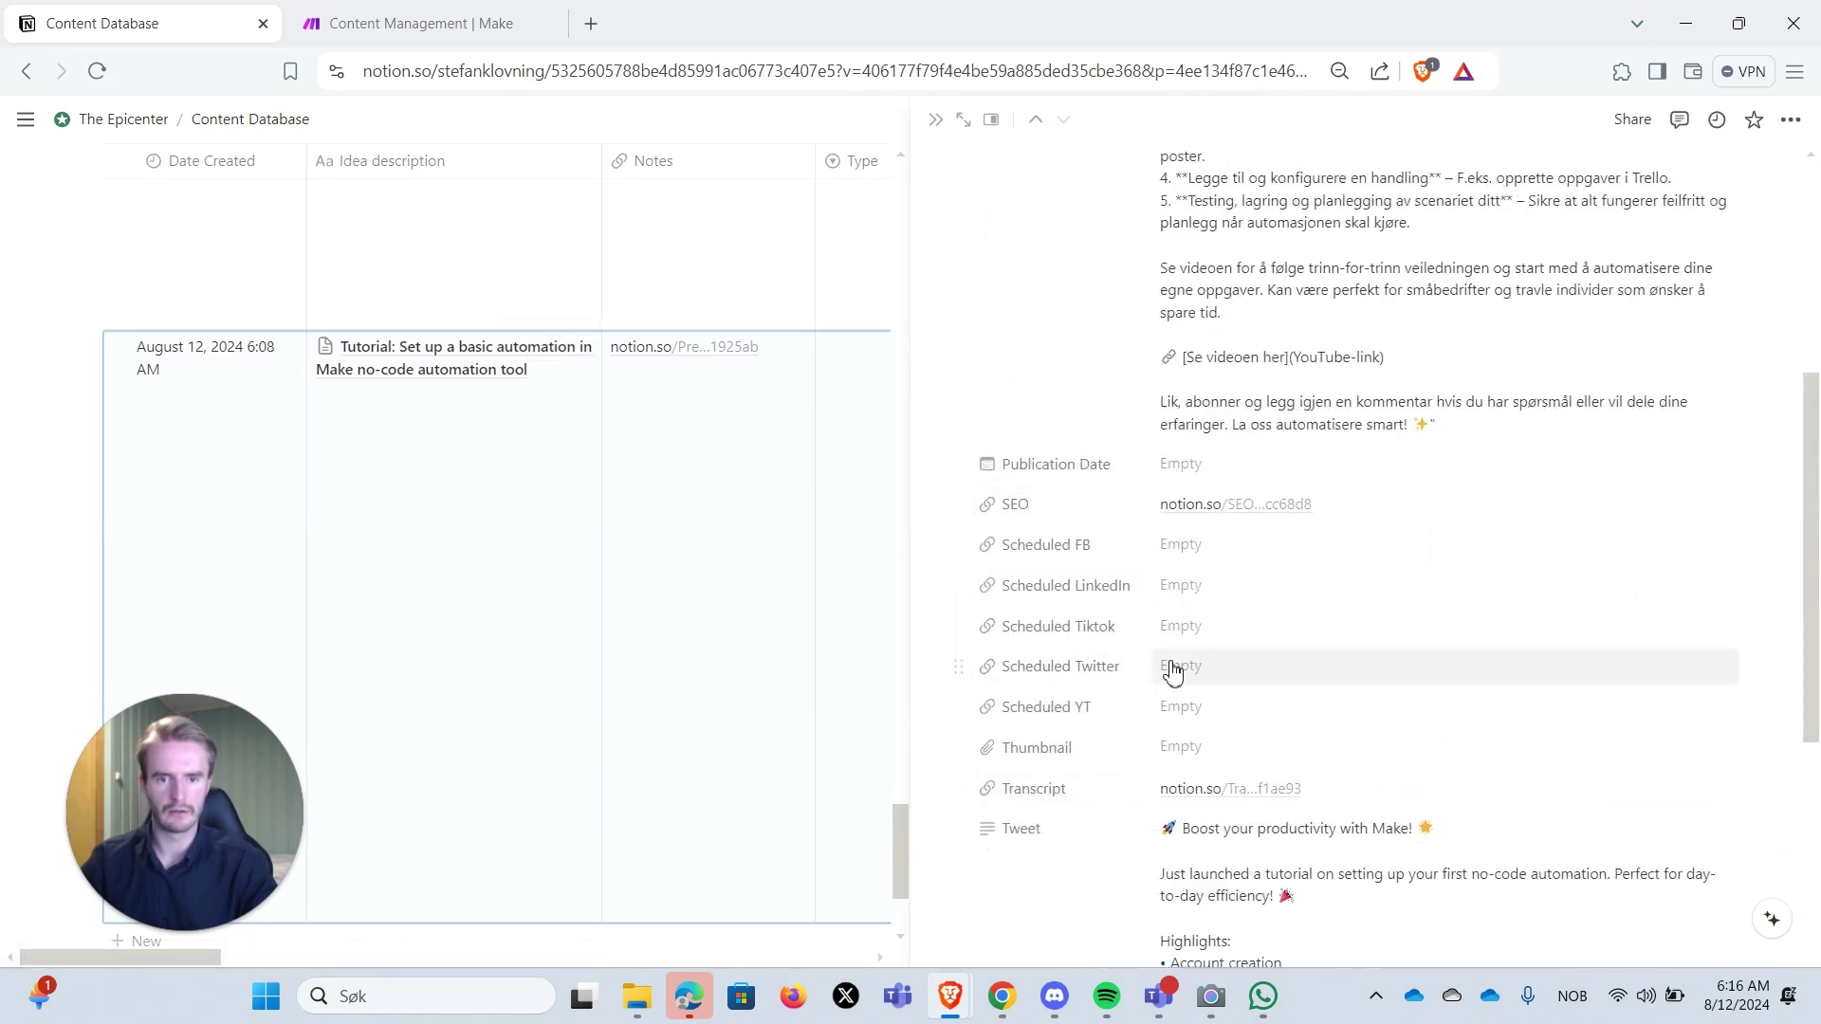
- Examine the LinkedIn Post, Tweet and link properties of the Make tutorial entry in the Notion Content Database
scroll(1180, 587, "up", 5)
scroll(1079, 319, "down", 5)
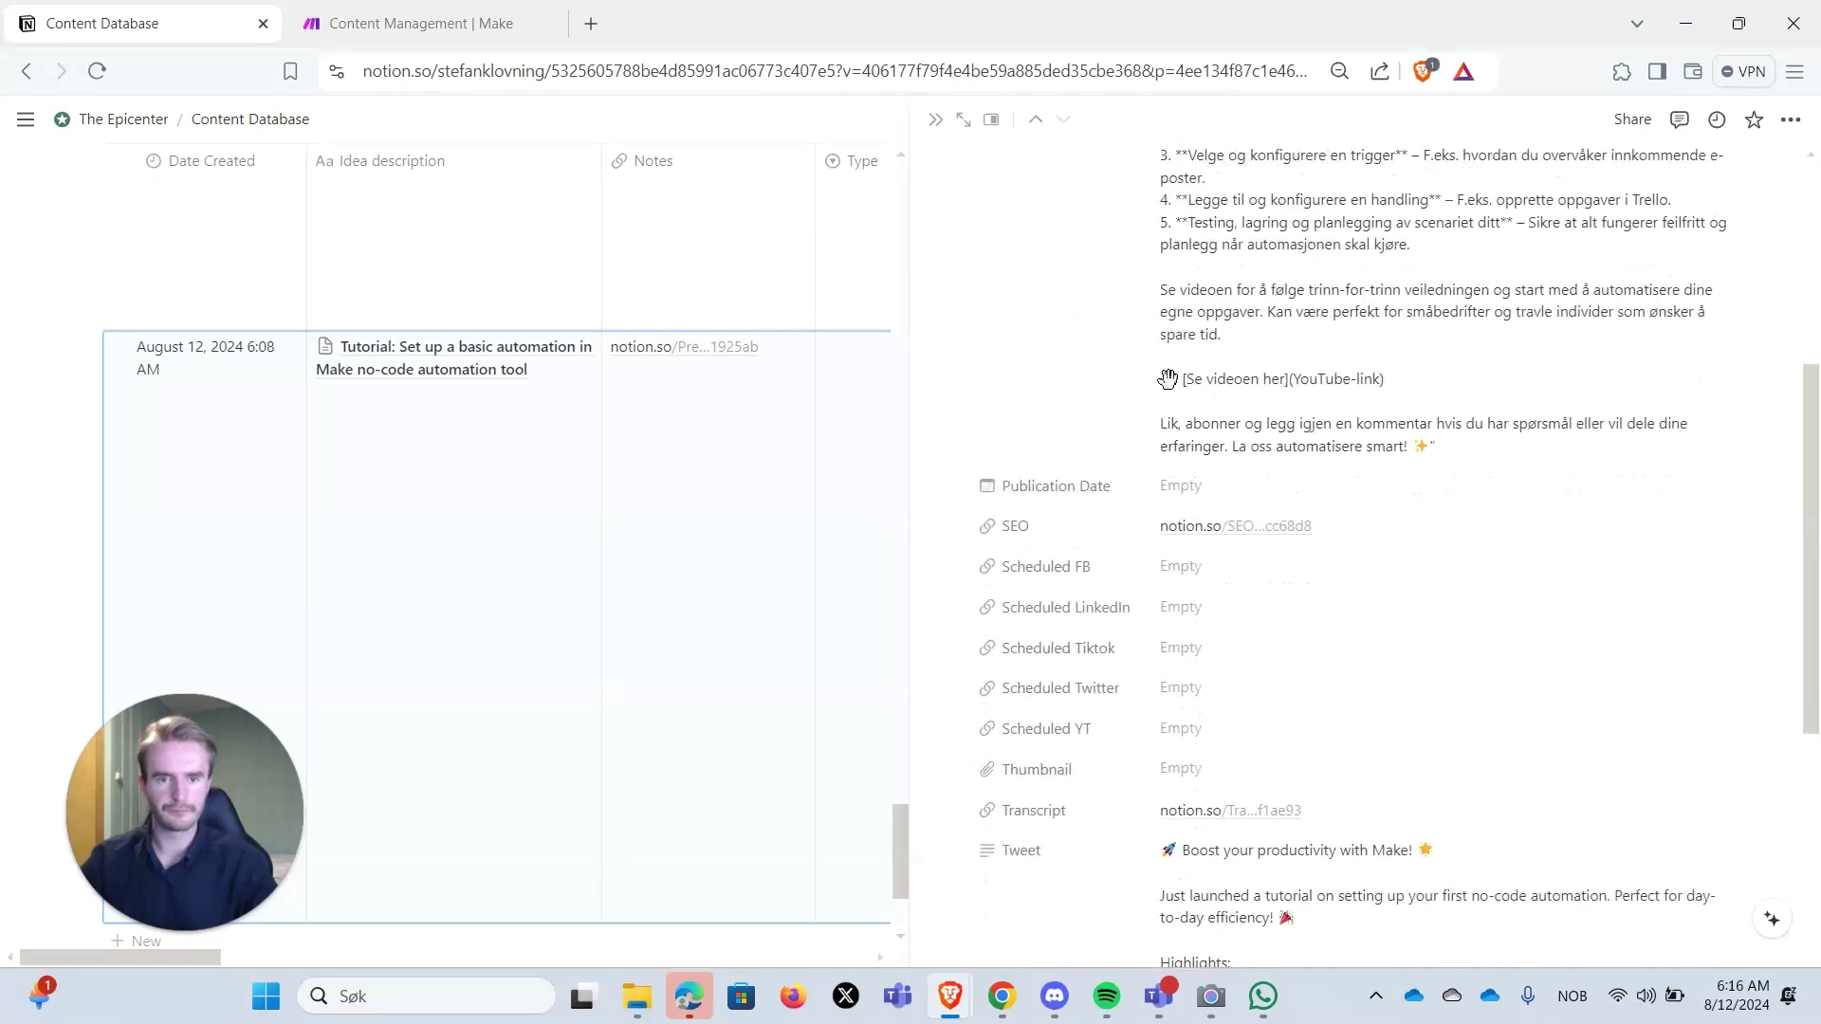
scroll(1109, 489, "down", 4)
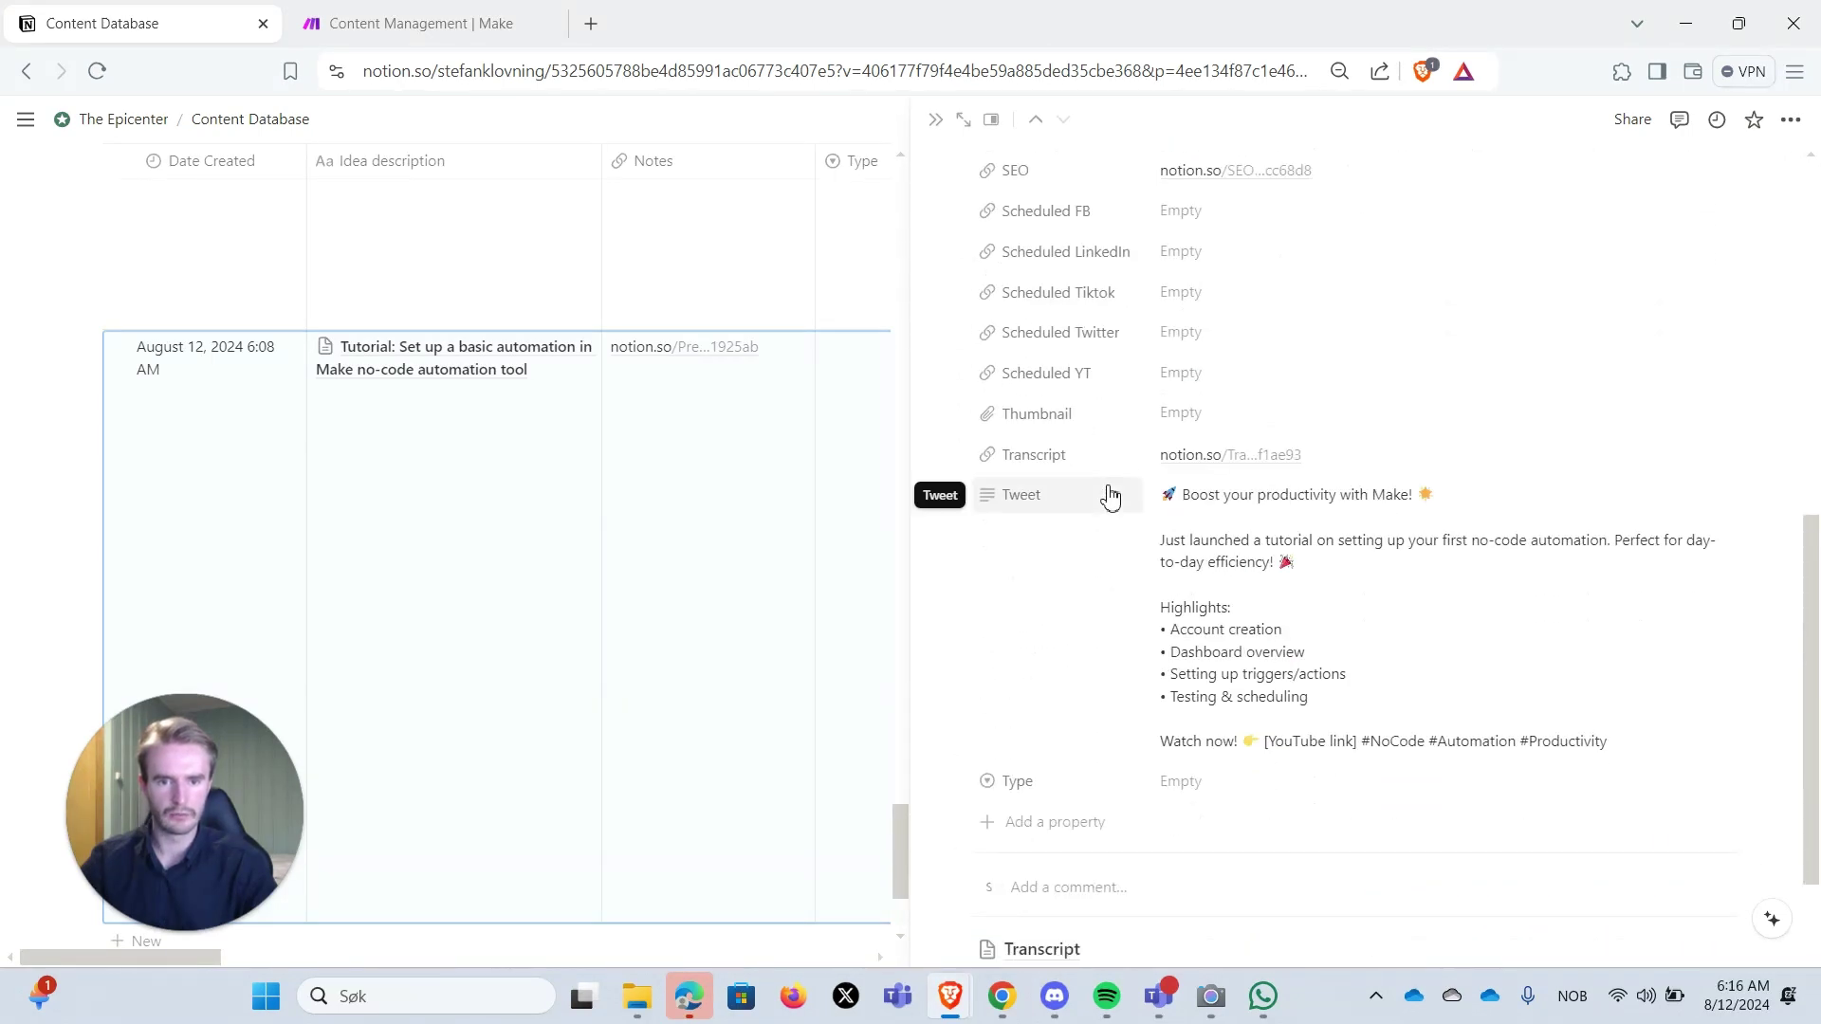
scroll(1145, 295, "up", 1)
scroll(1144, 295, "up", 2)
scroll(1139, 296, "down", 5)
scroll(1139, 295, "up", 12)
scroll(1139, 296, "up", 1)
scroll(1141, 304, "down", 9)
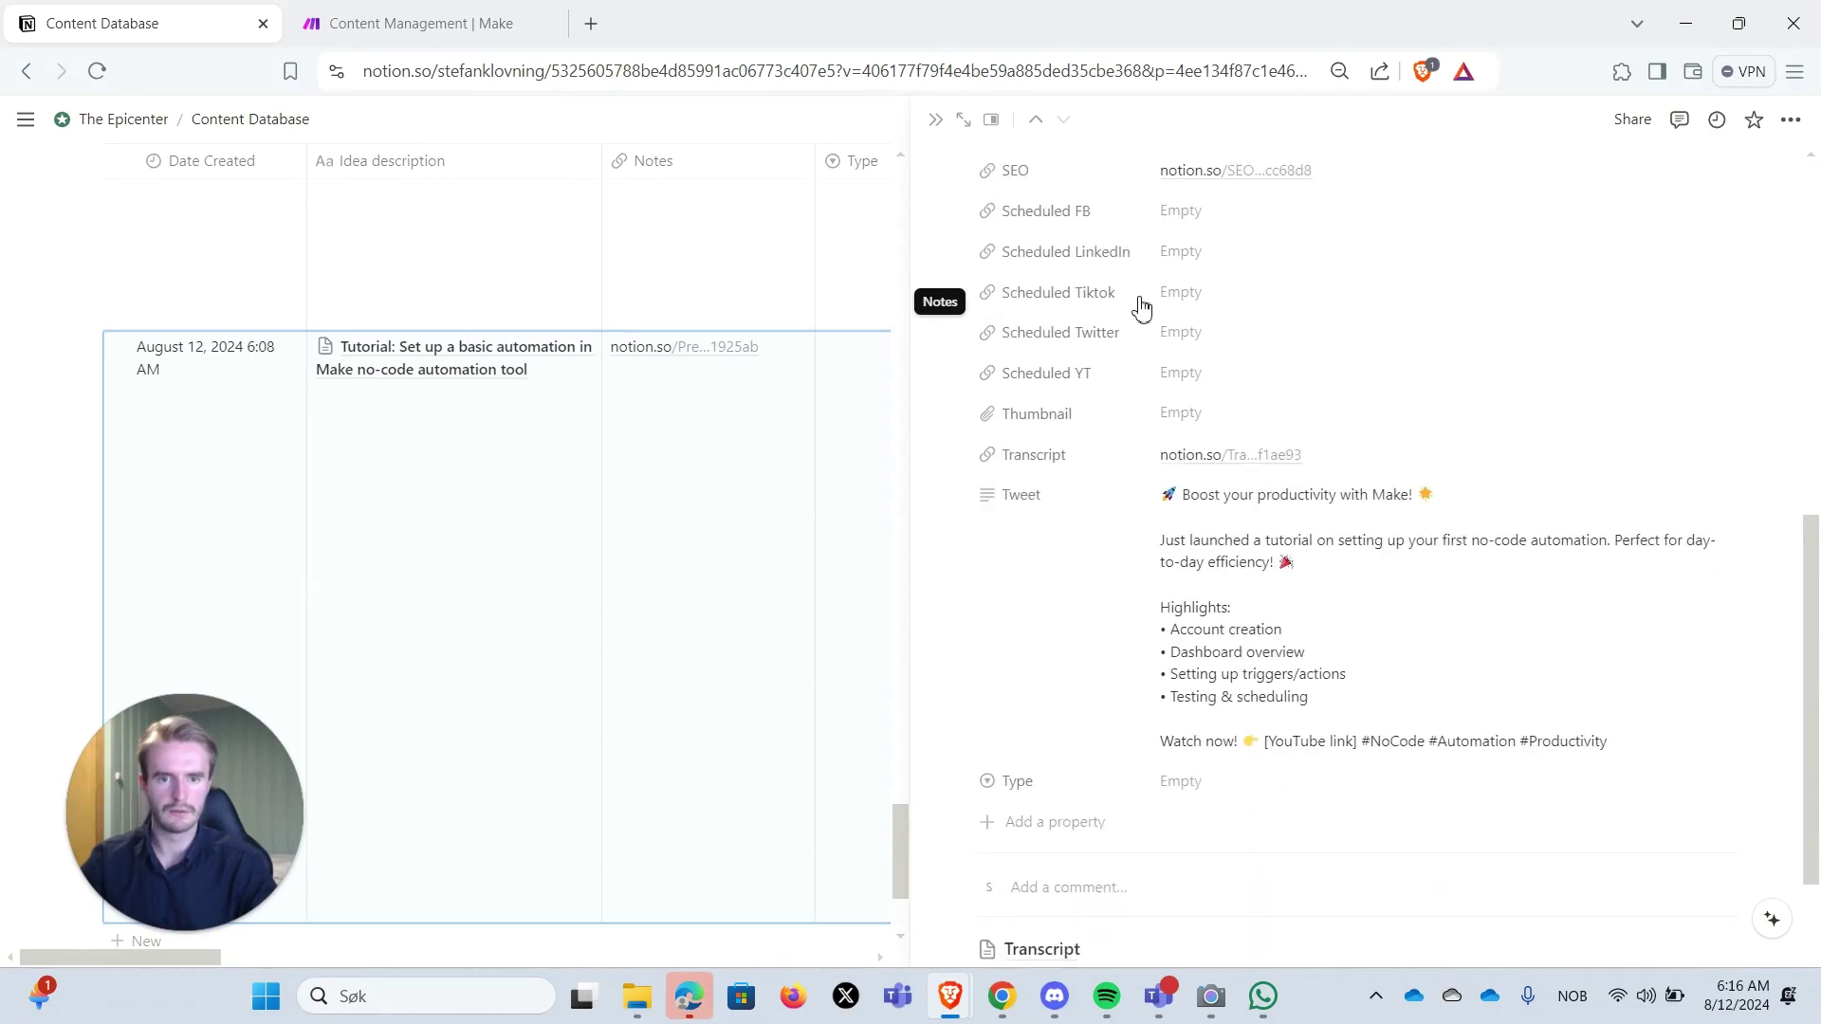
- Switch to the Make scenario, review the assistant prompt of the OpenAI module that writes the Twitter post, and close its settings
left_click(433, 36)
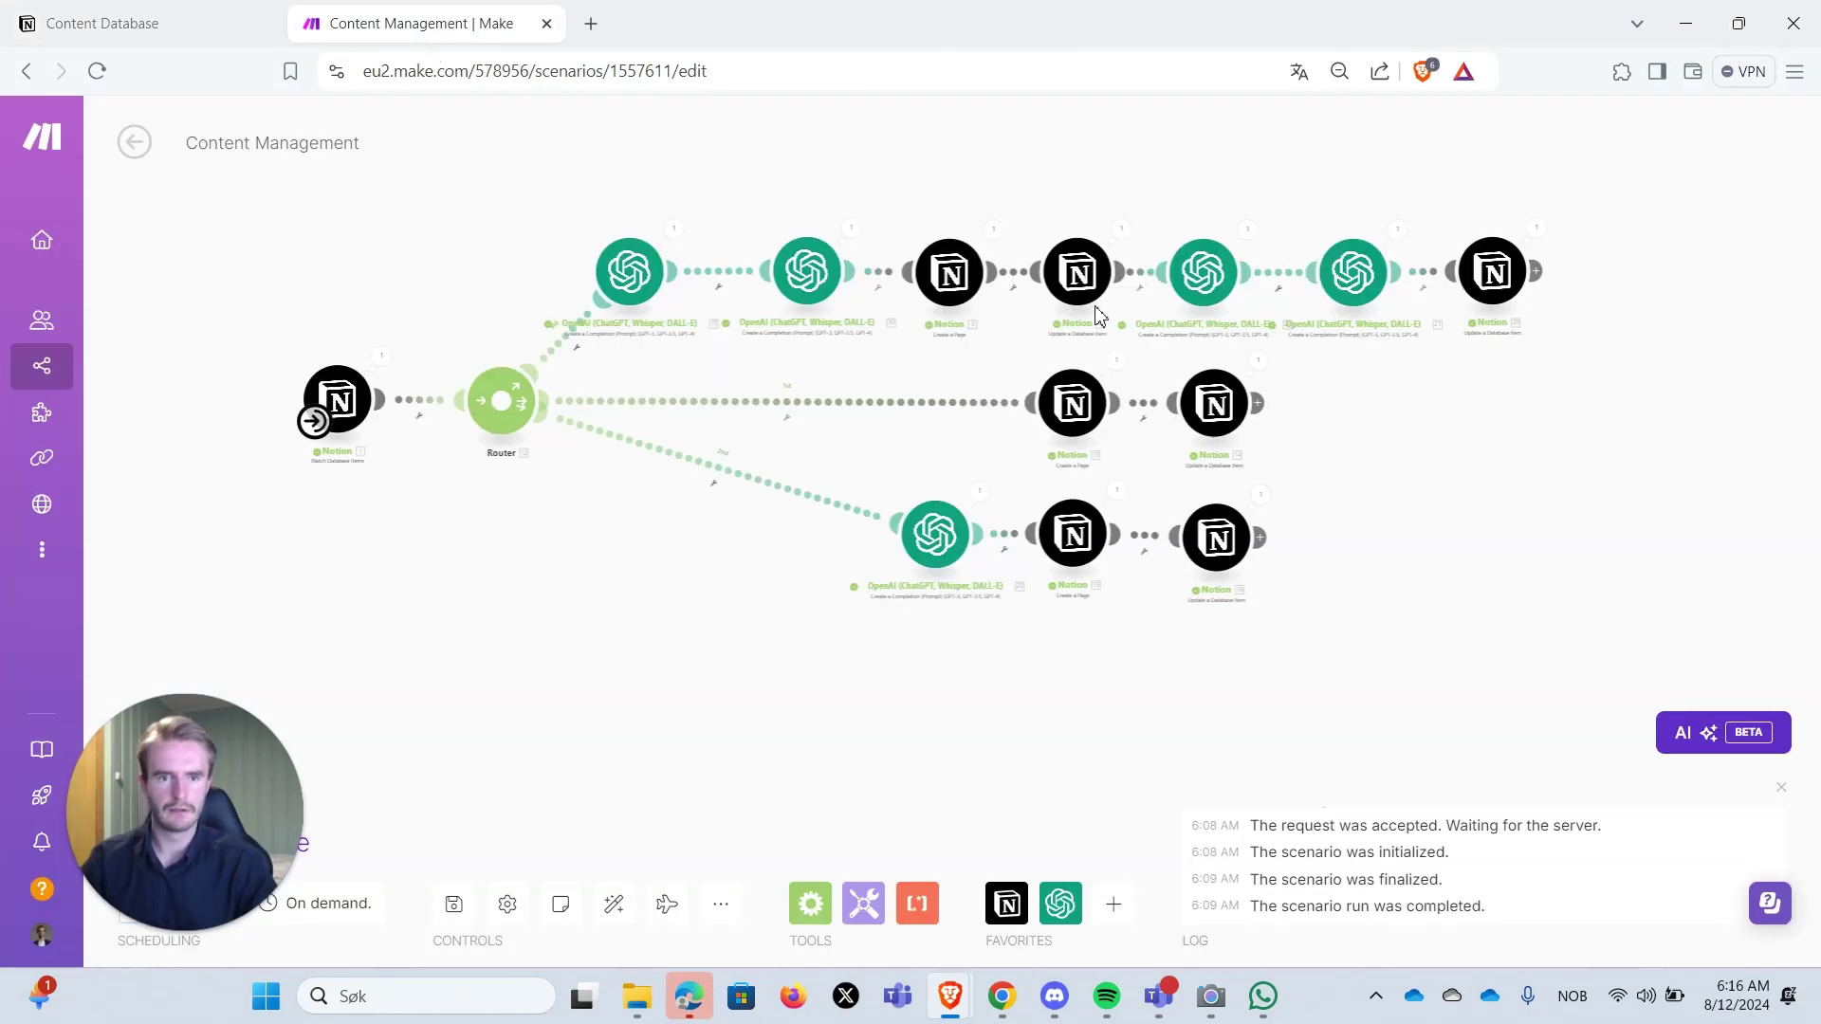
left_click(1195, 276)
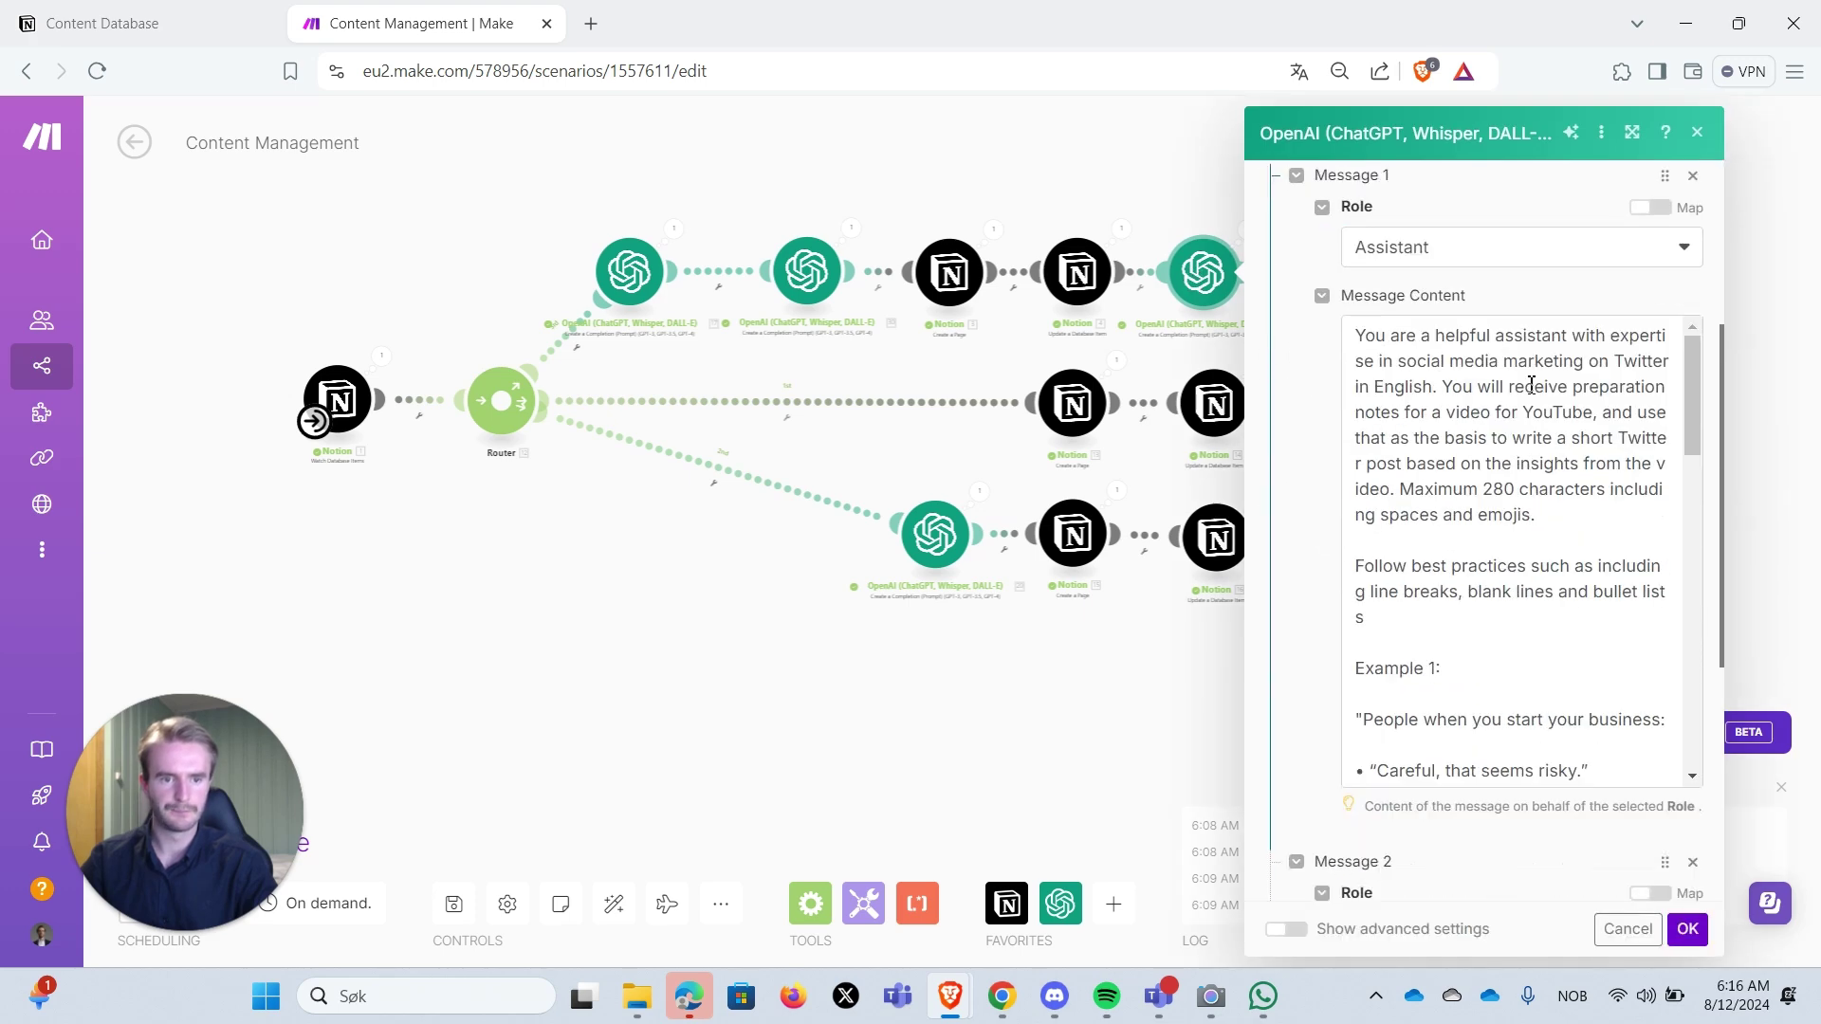
left_click(1166, 175)
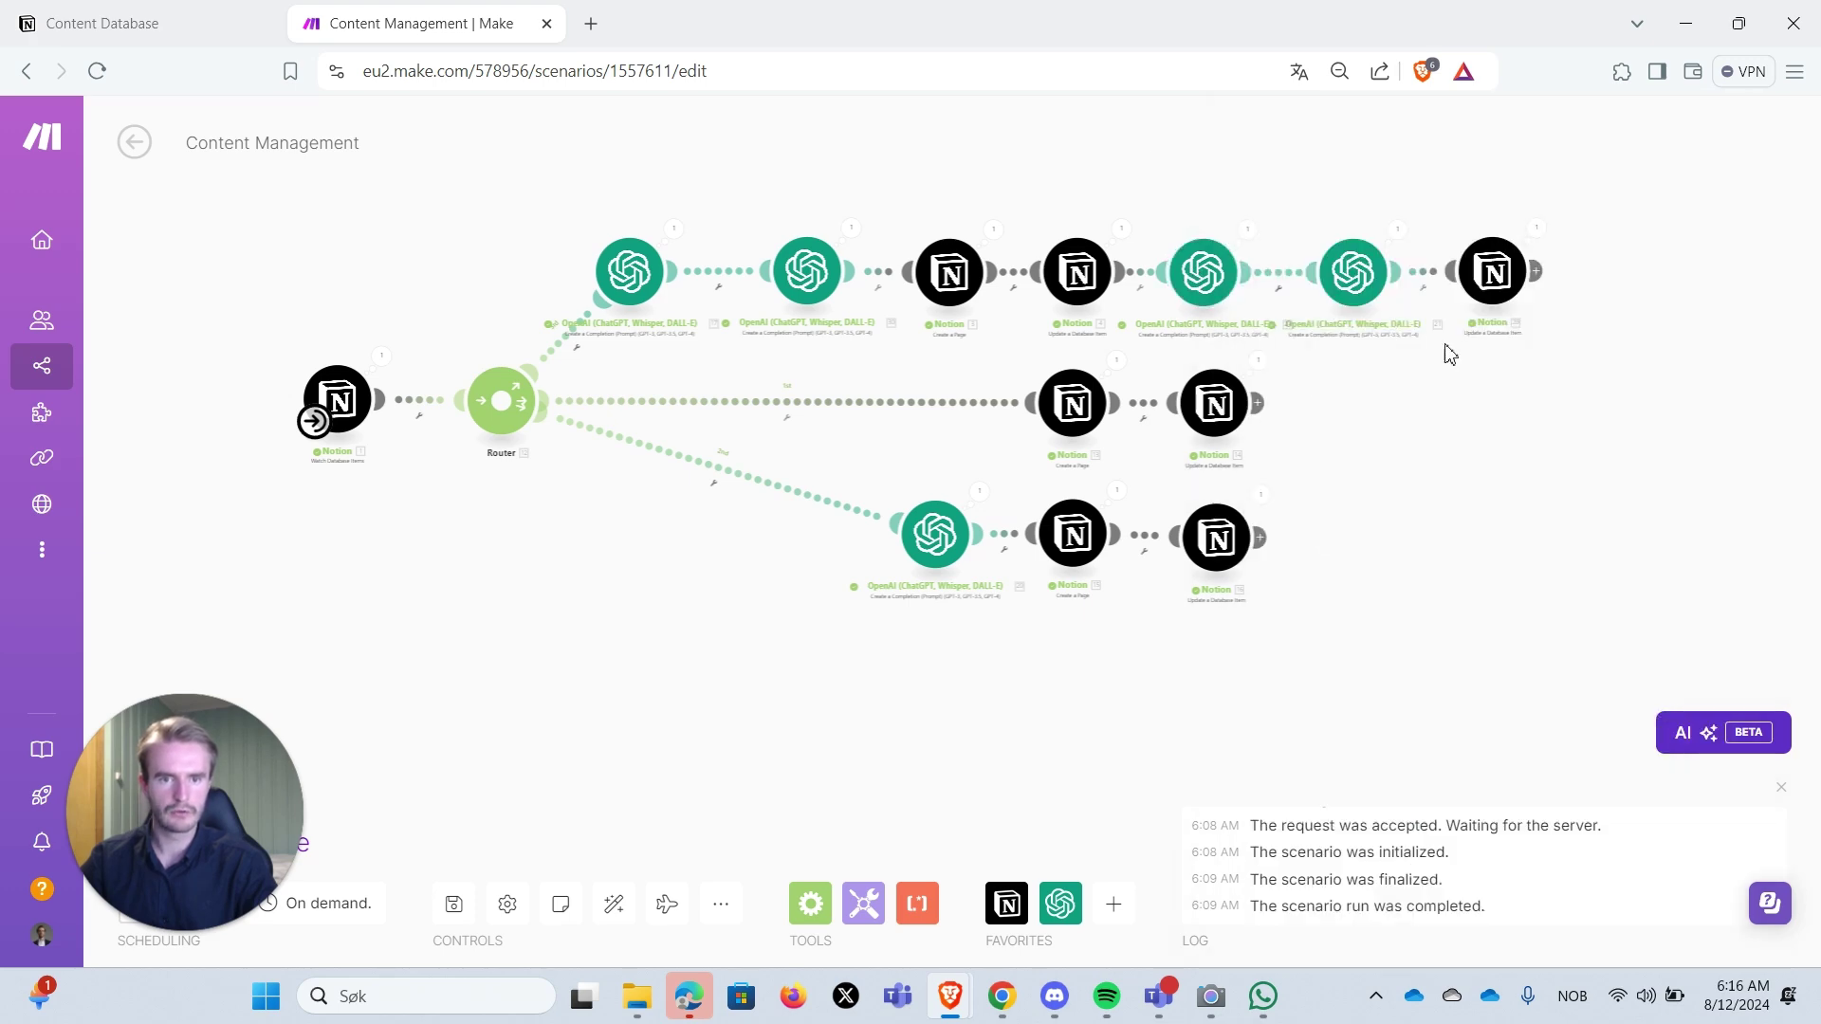
- Review the OpenAI module that writes the Norwegian LinkedIn post: its model, assistant prompt, mapped user message and token limit, and close its settings
left_click(1353, 272)
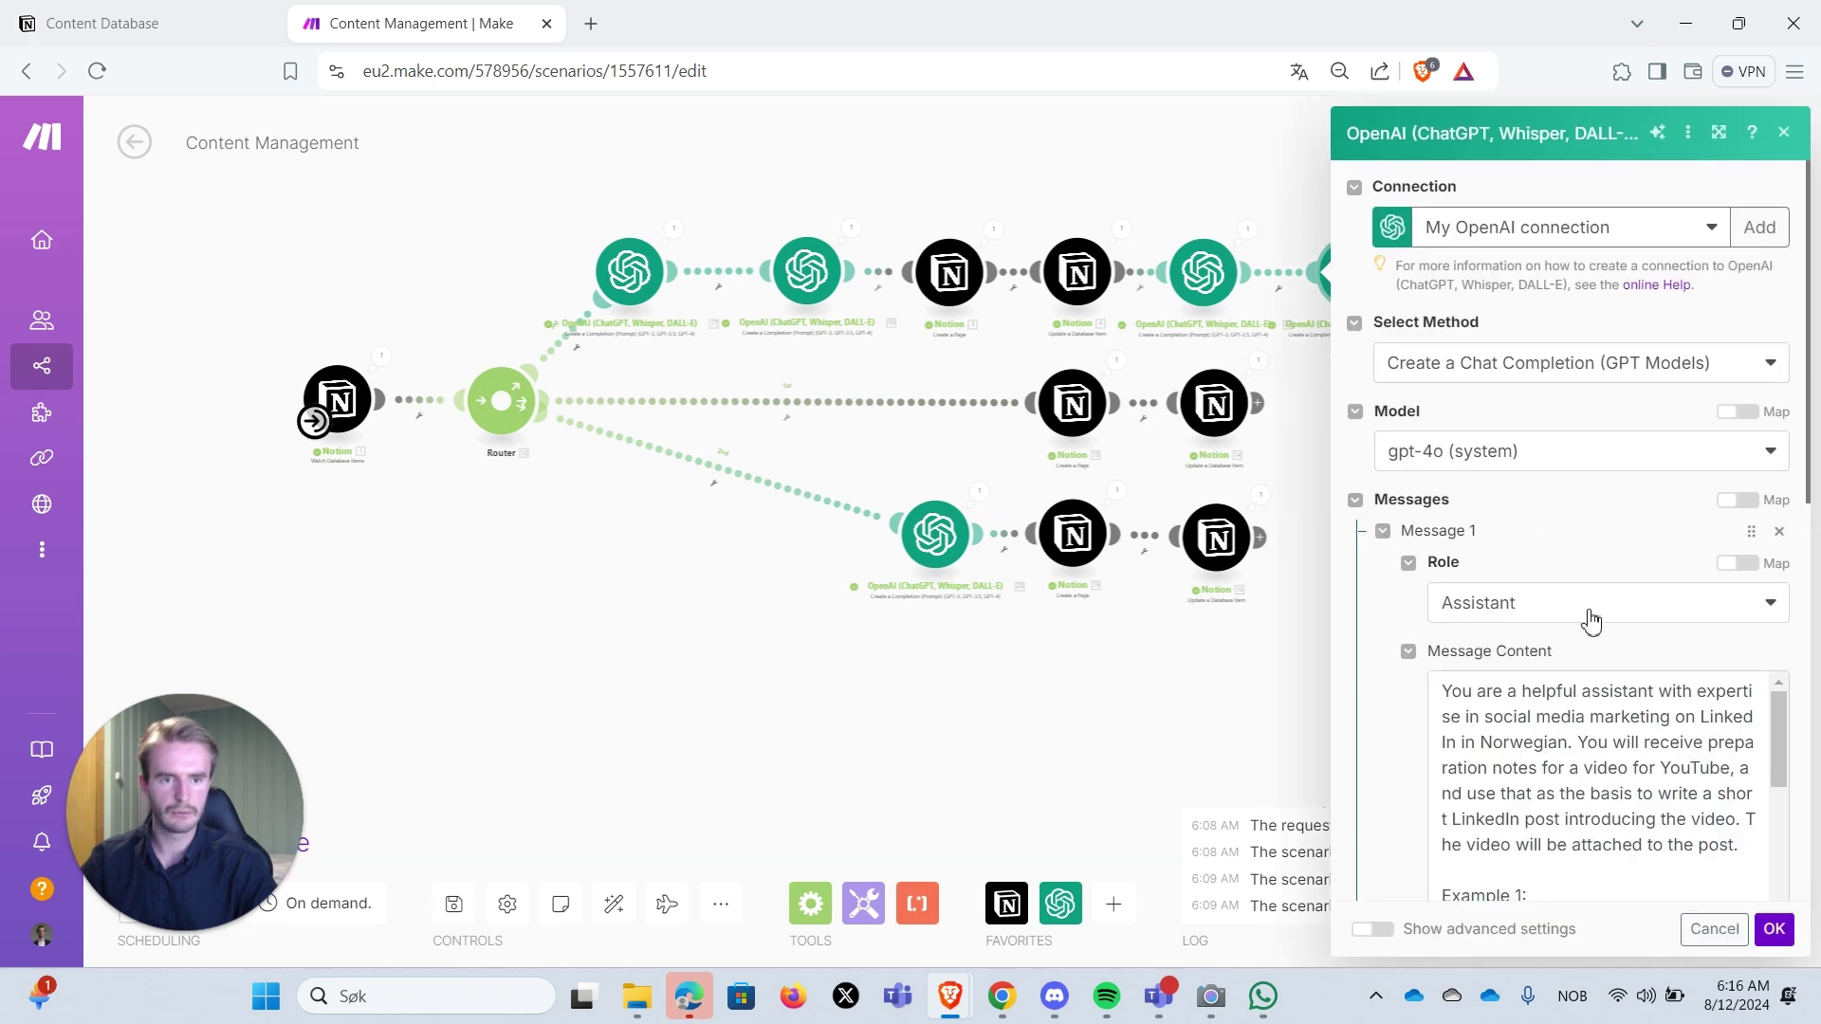
scroll(1597, 633, "down", 5)
scroll(1369, 426, "down", 4)
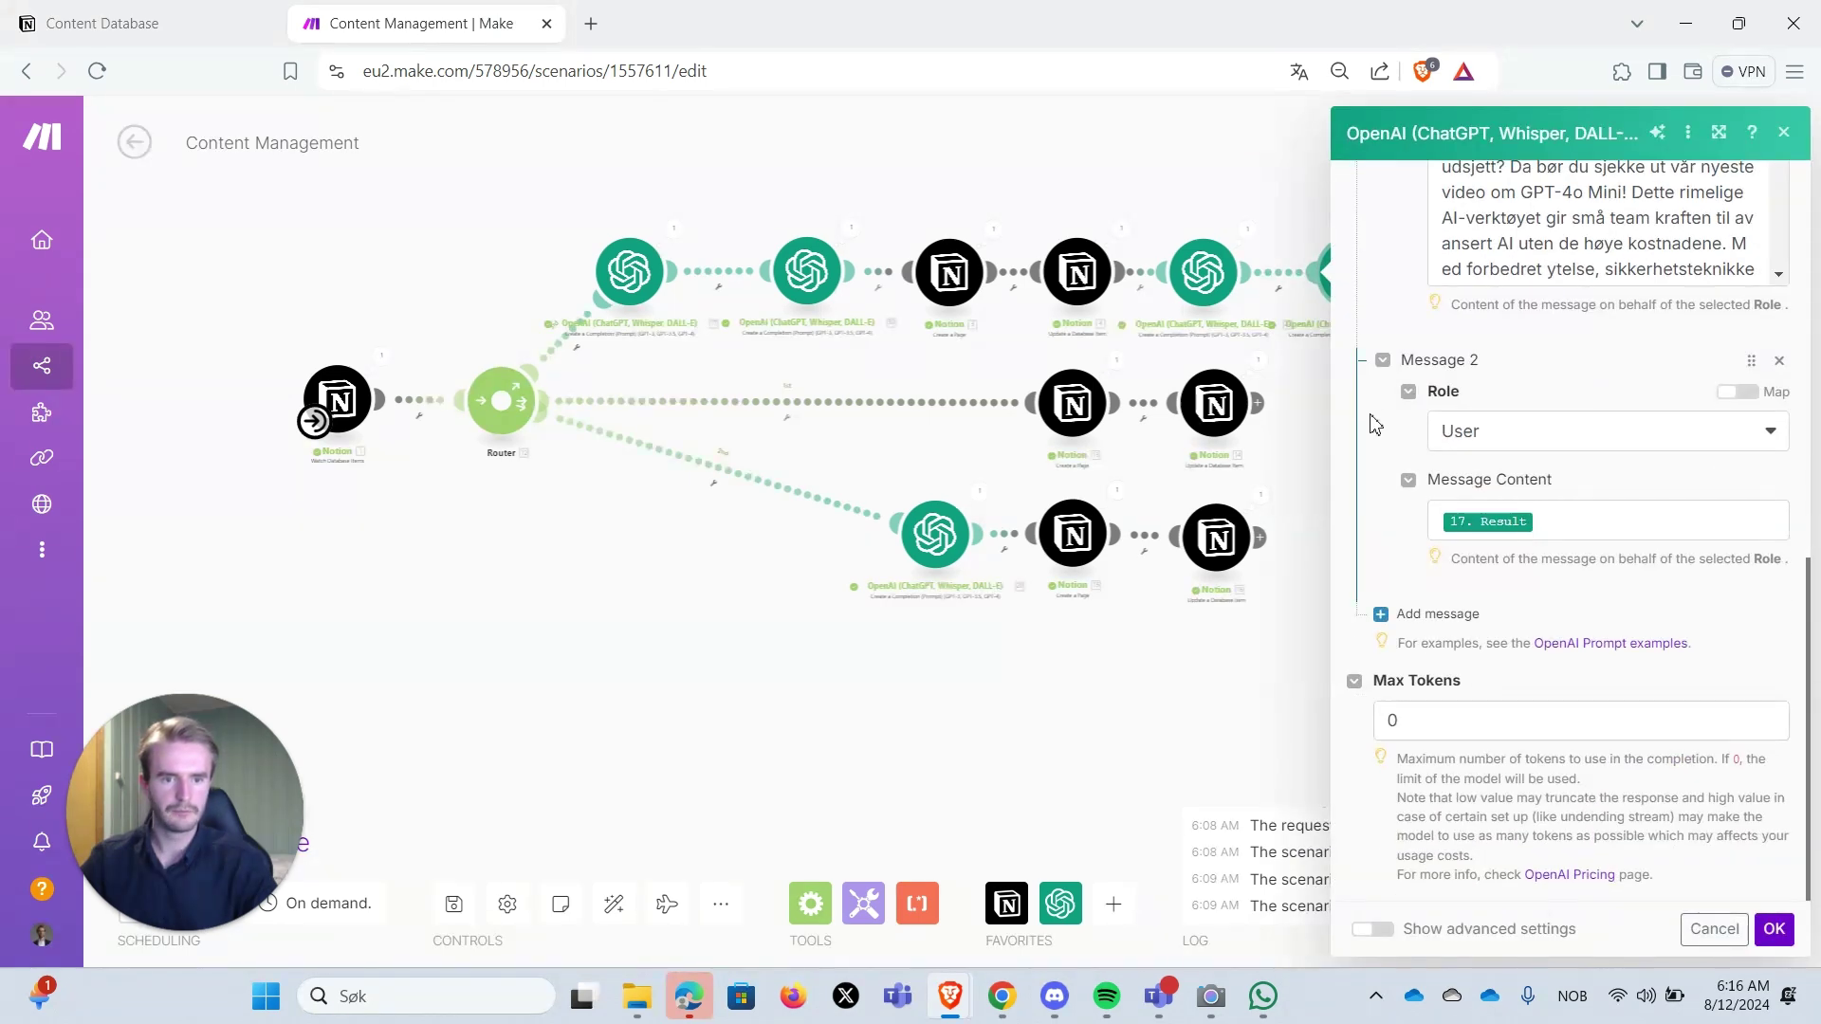
scroll(1369, 426, "up", 4)
scroll(1369, 426, "up", 1)
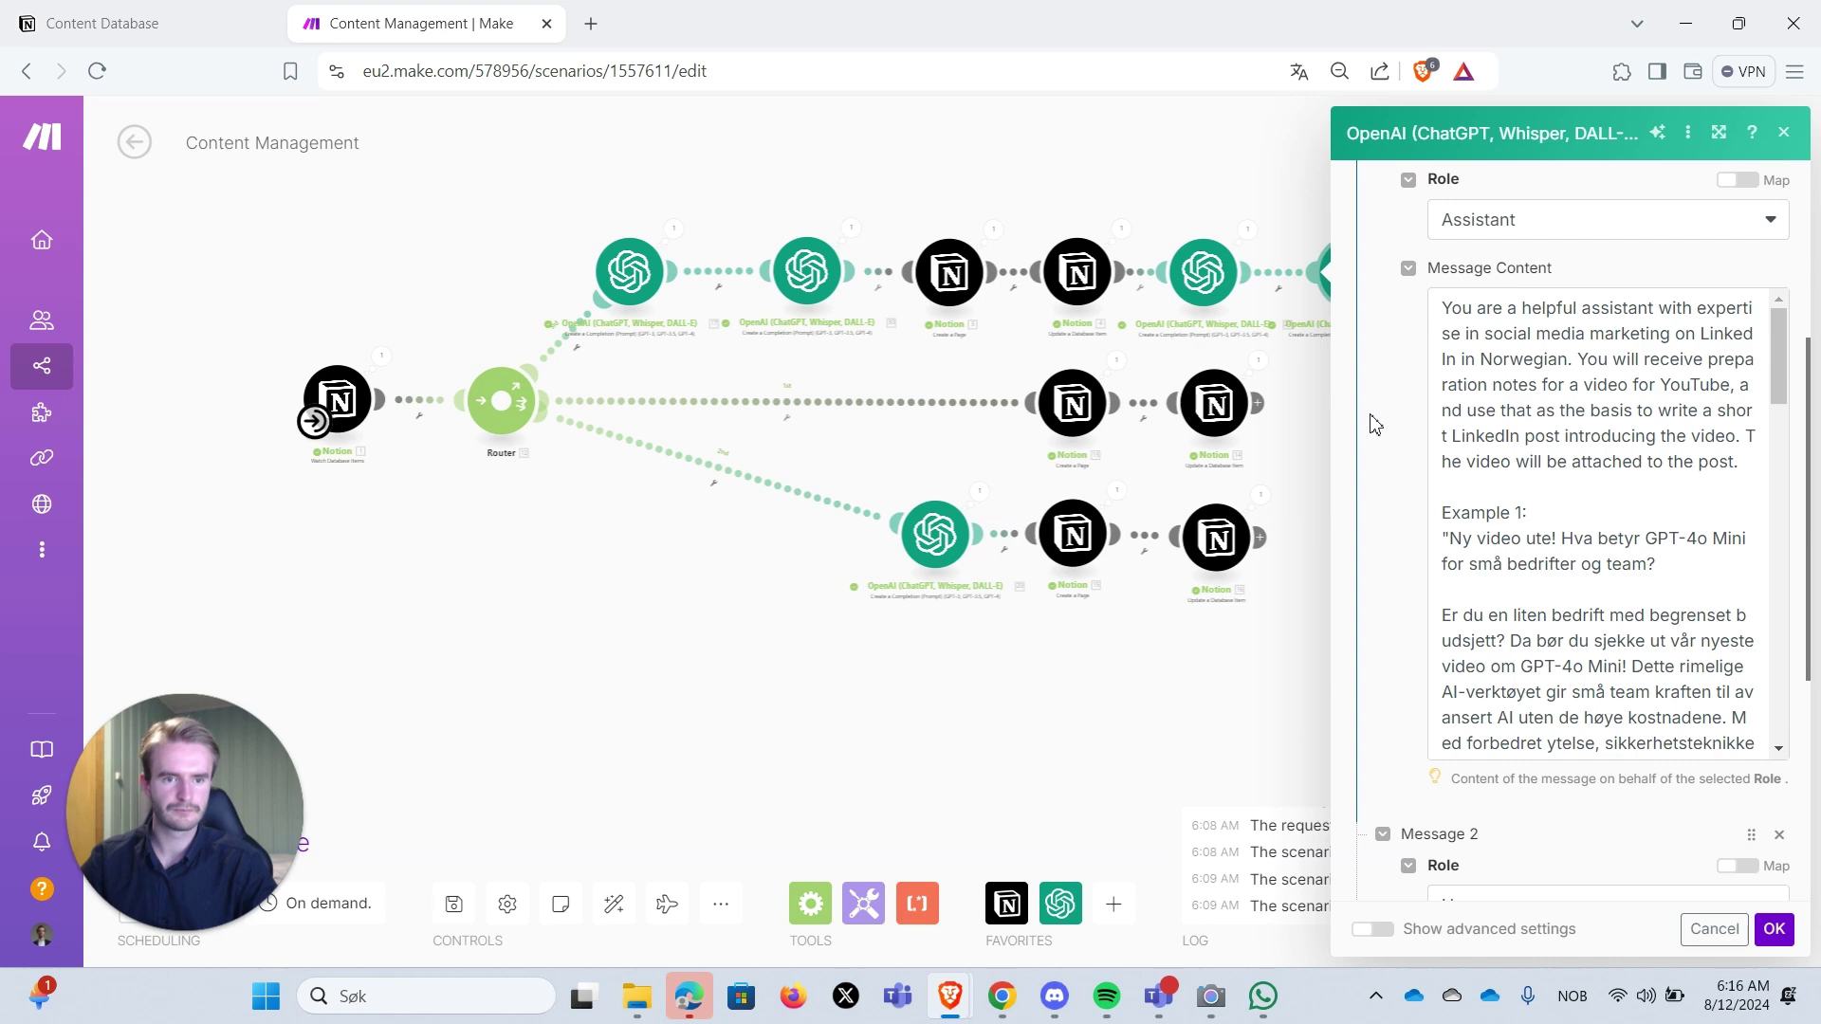
scroll(1374, 424, "up", 3)
scroll(1590, 649, "down", 6)
scroll(1590, 648, "down", 7)
left_click(1224, 187)
left_click(1379, 264)
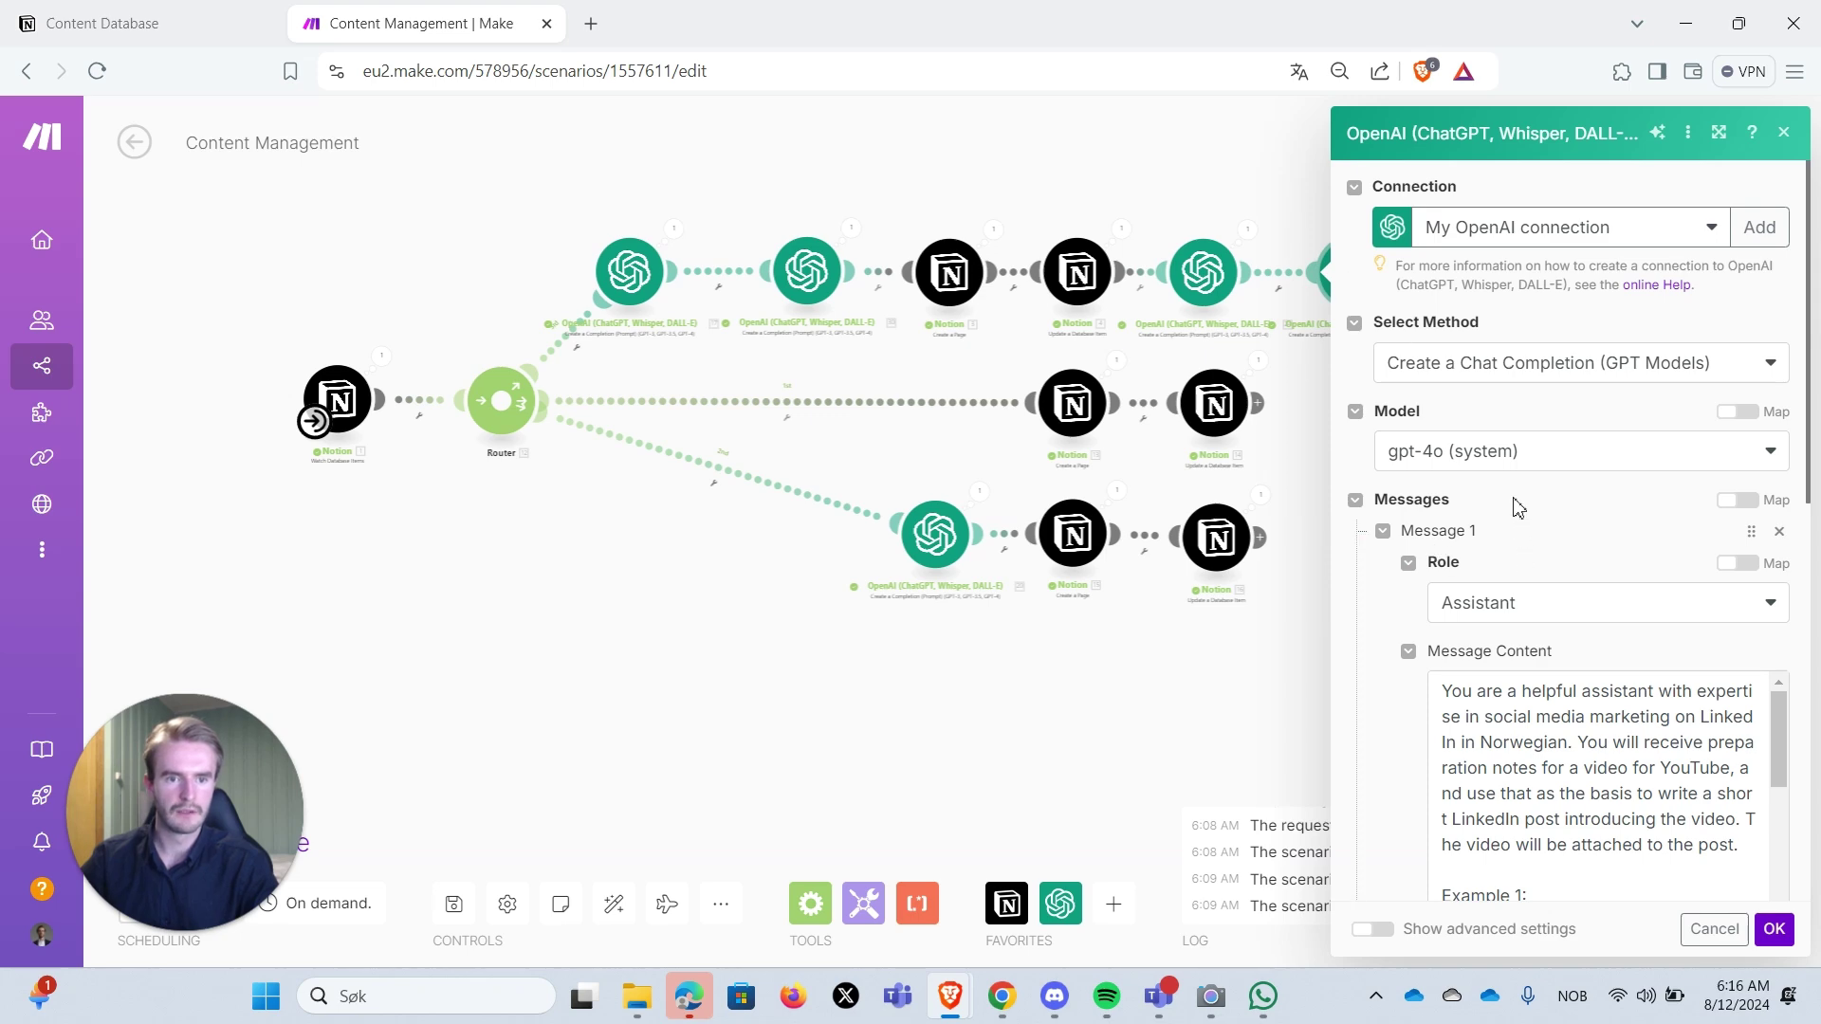
scroll(1517, 507, "down", 3)
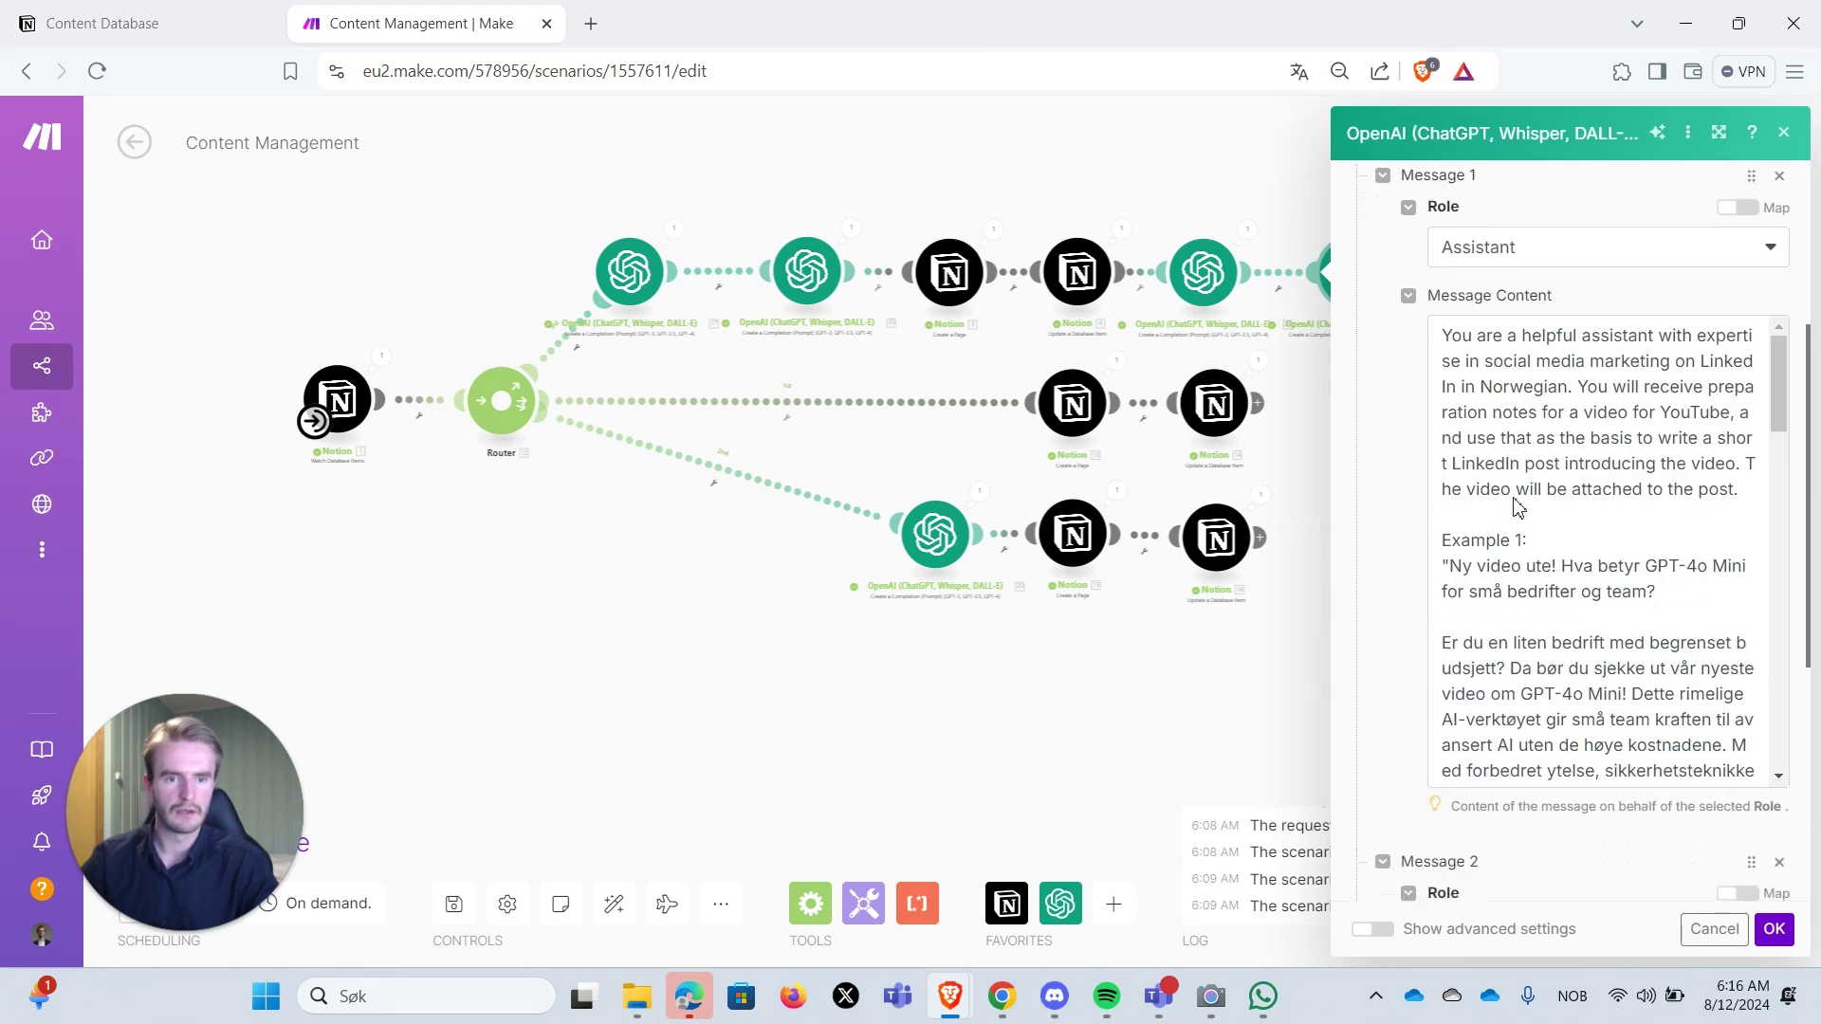
left_click(1220, 155)
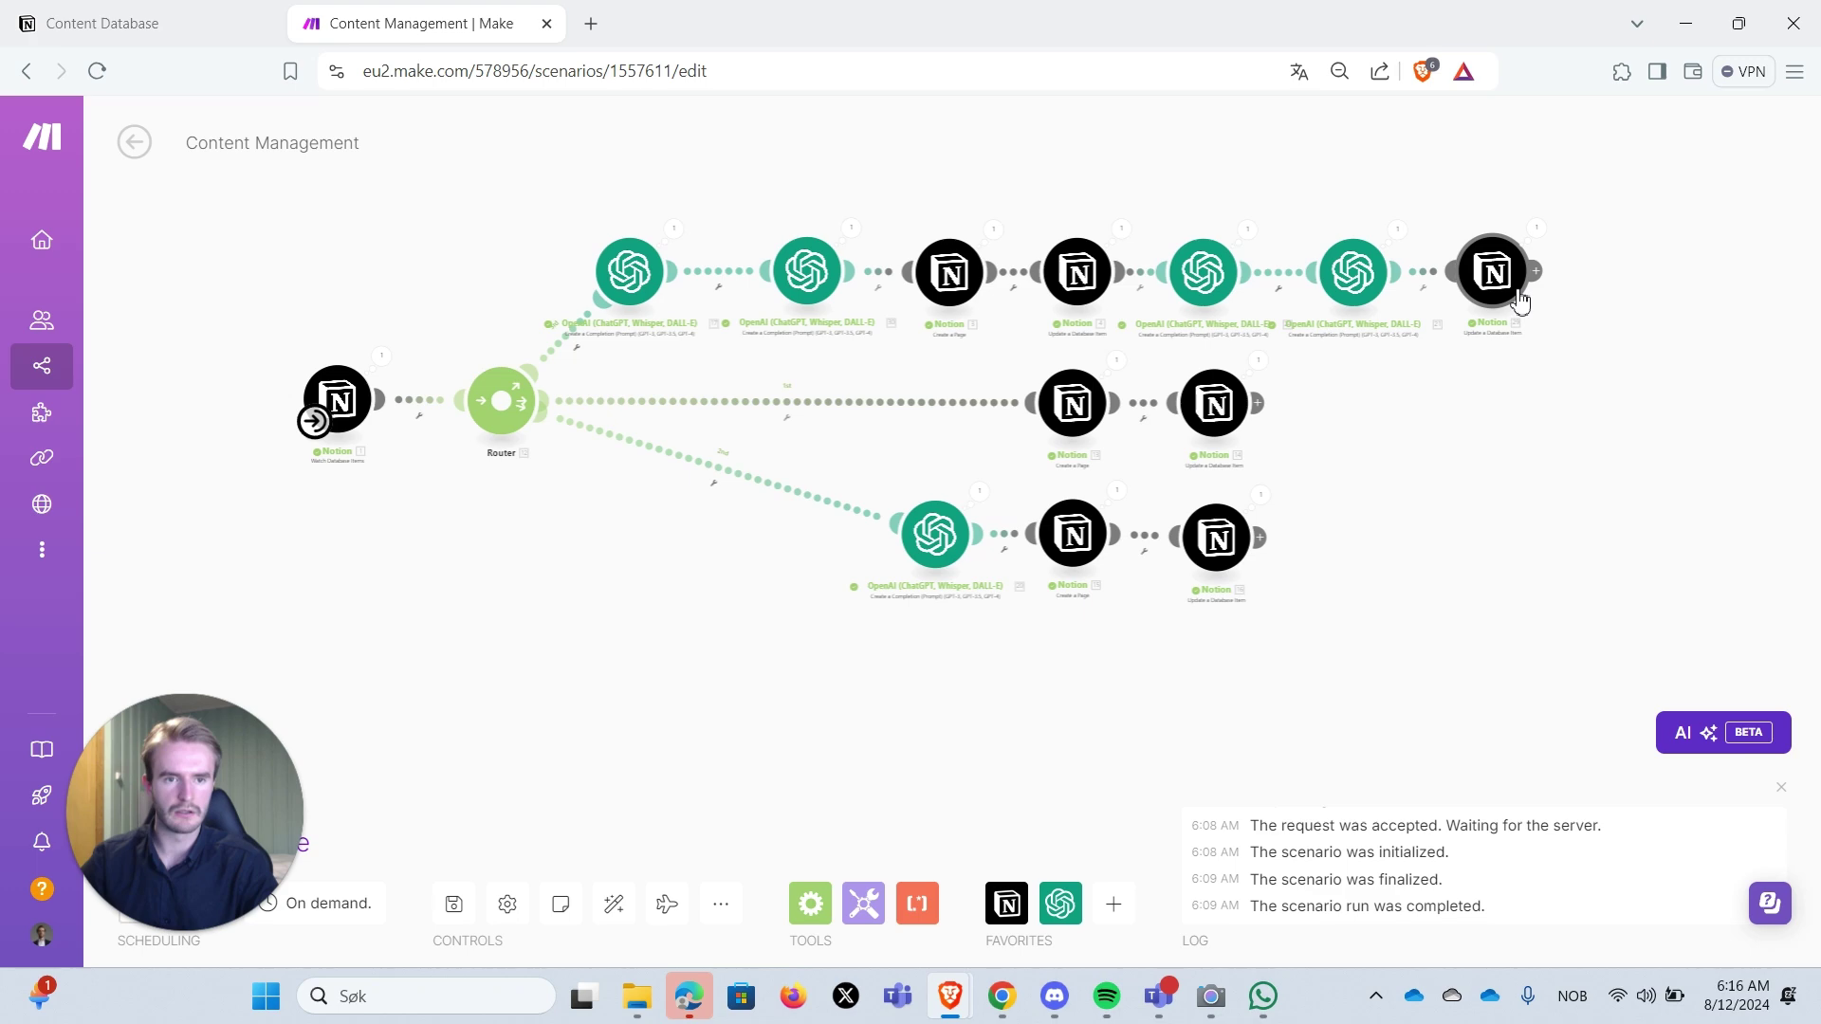
- Open the last Notion module of the preparation notes branch, compare its fields with the entry's LinkedIn Post and Tweet in Notion, and close it
left_click(1503, 277)
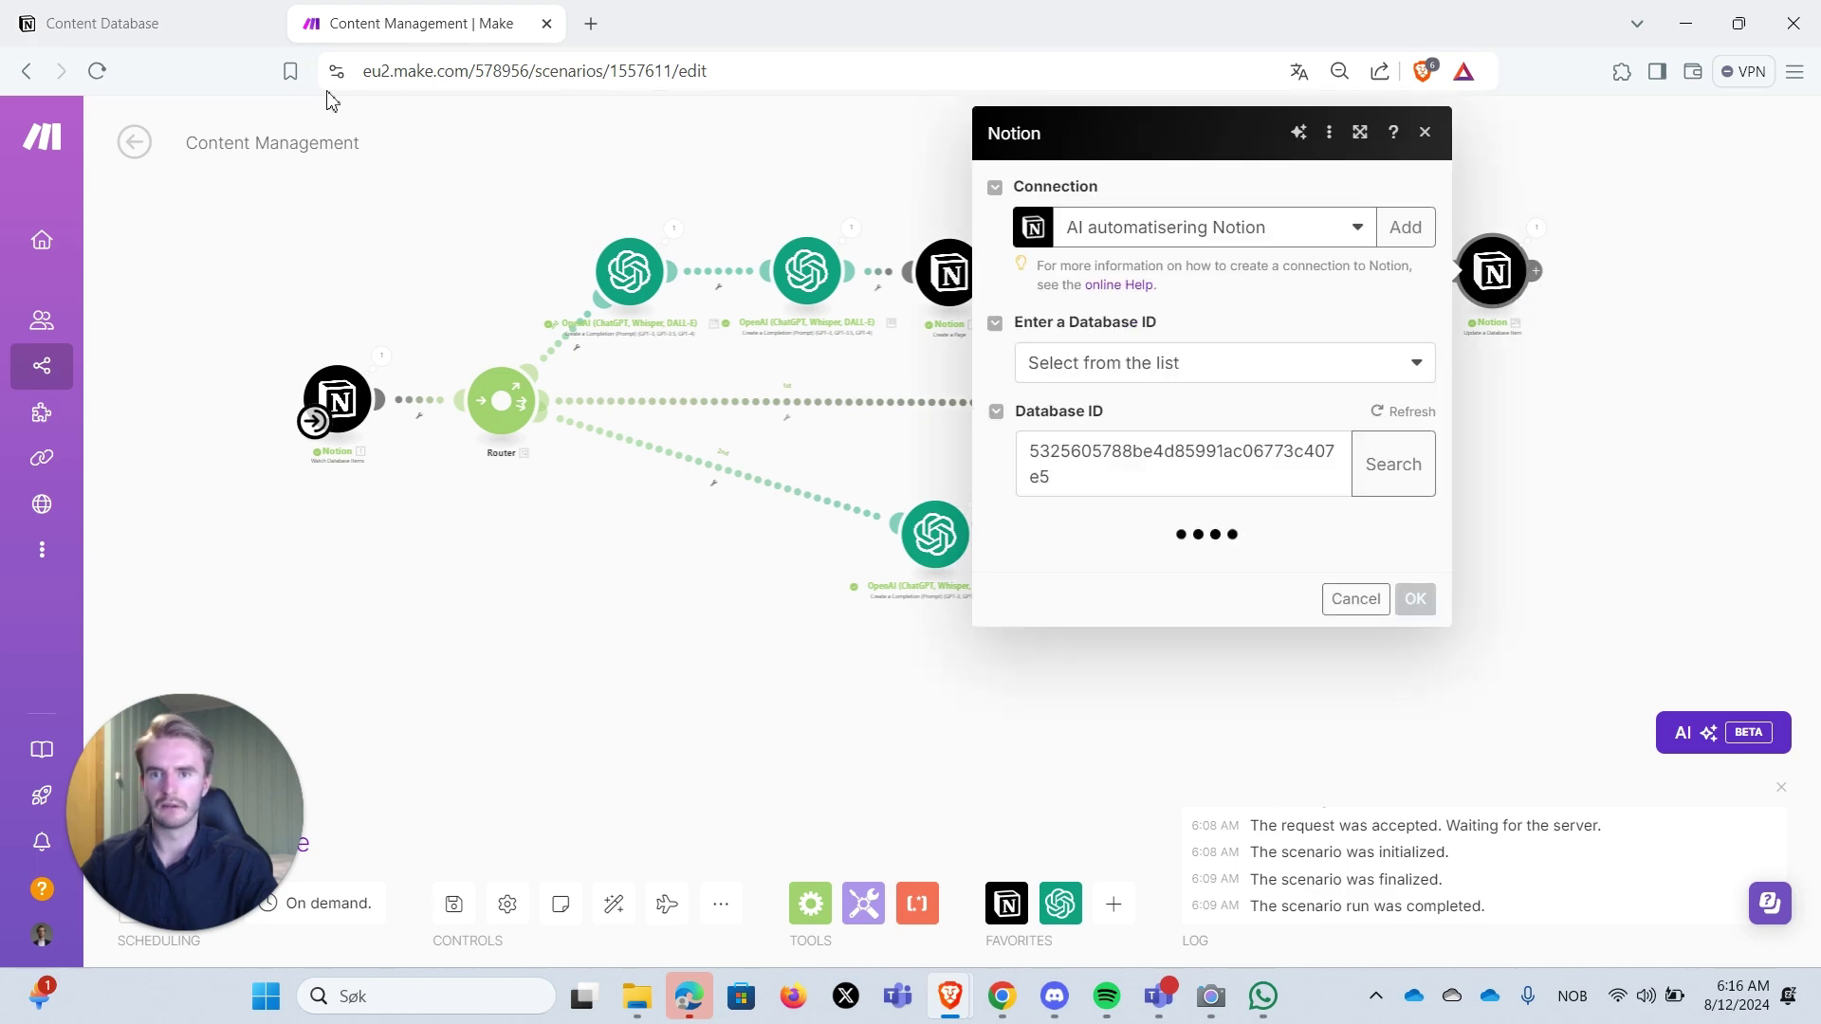
left_click(205, 27)
scroll(1290, 455, "up", 5)
scroll(1290, 436, "up", 5)
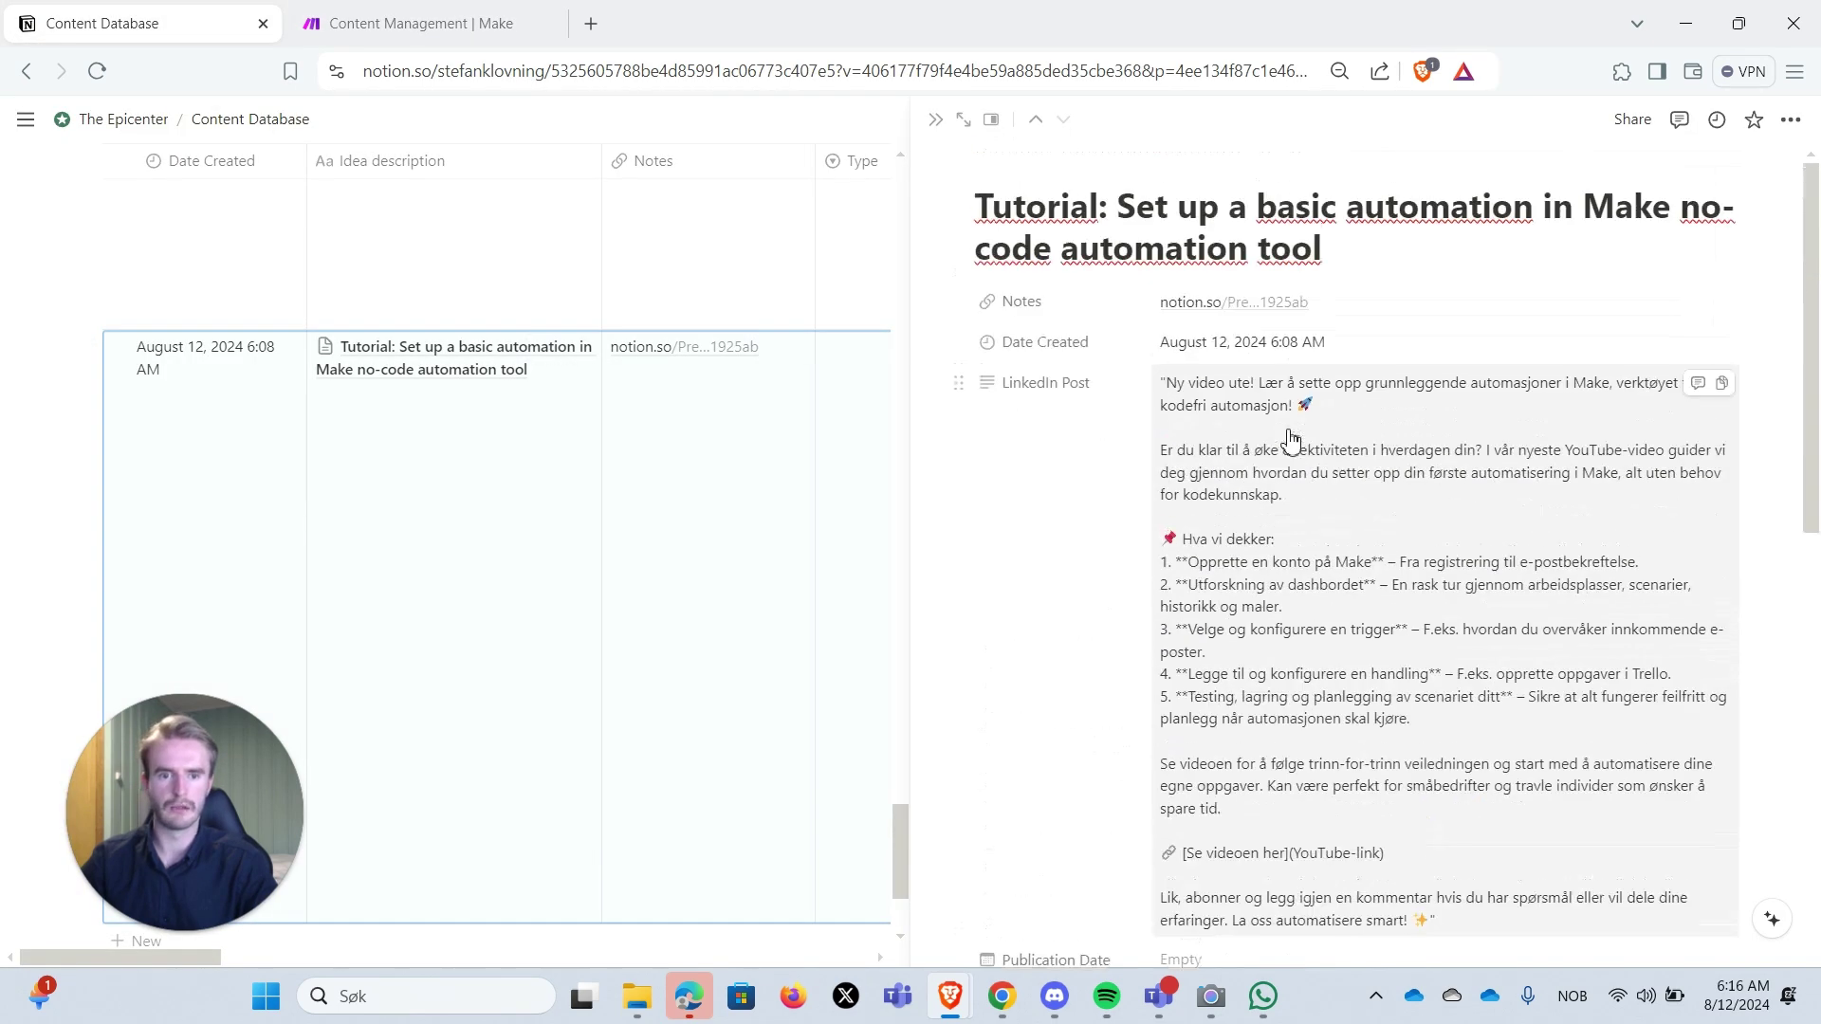
scroll(1284, 427, "down", 10)
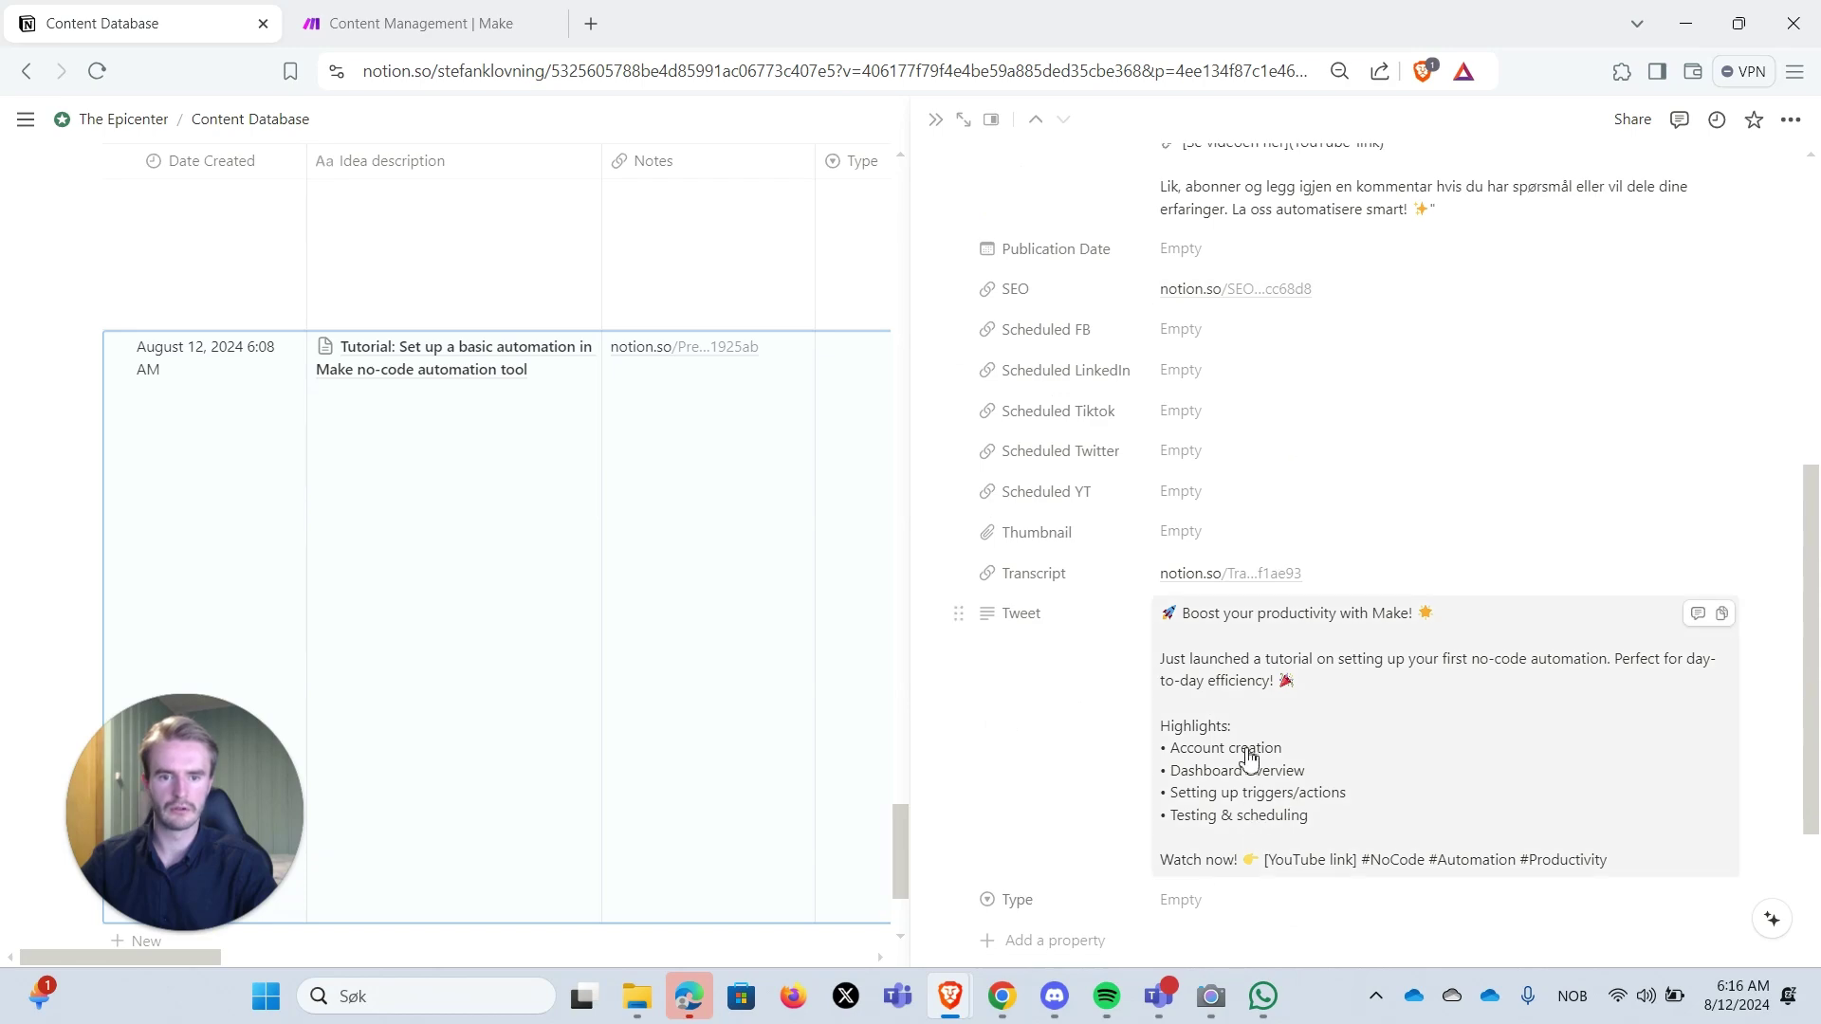
scroll(1249, 739, "up", 10)
scroll(1249, 393, "down", 10)
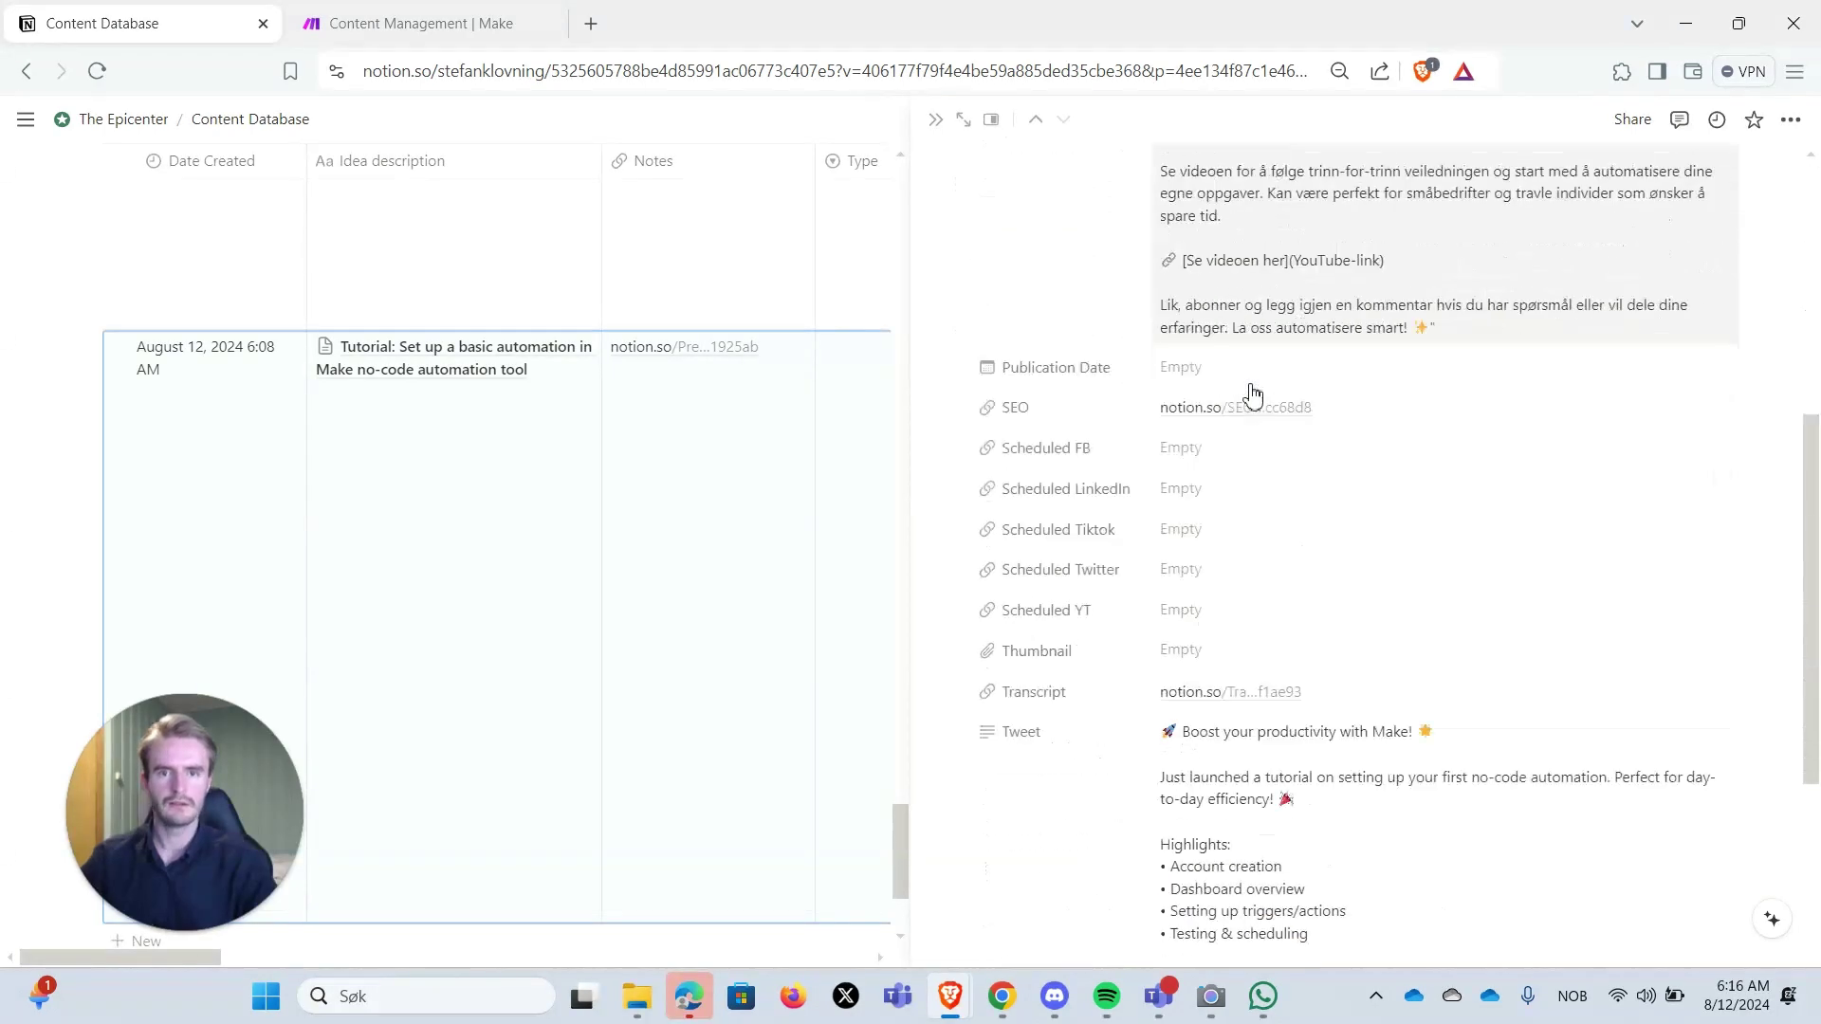
left_click(432, 23)
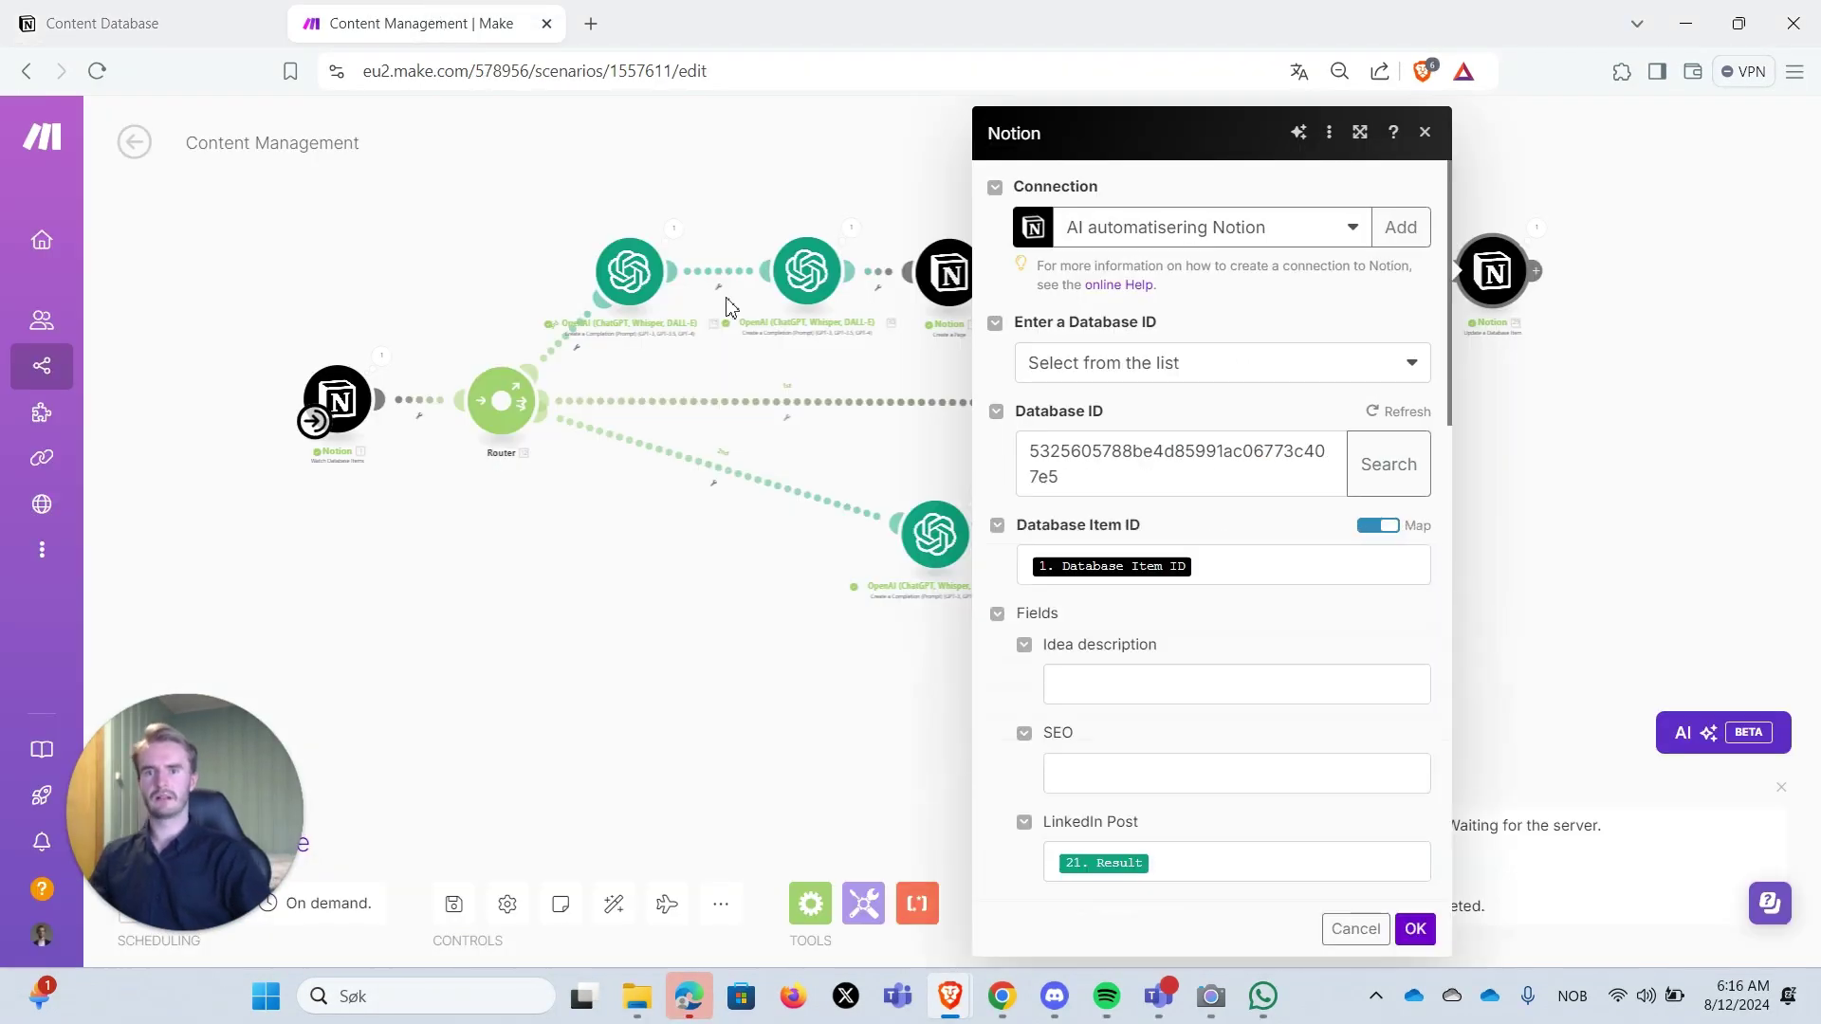
left_click(585, 617)
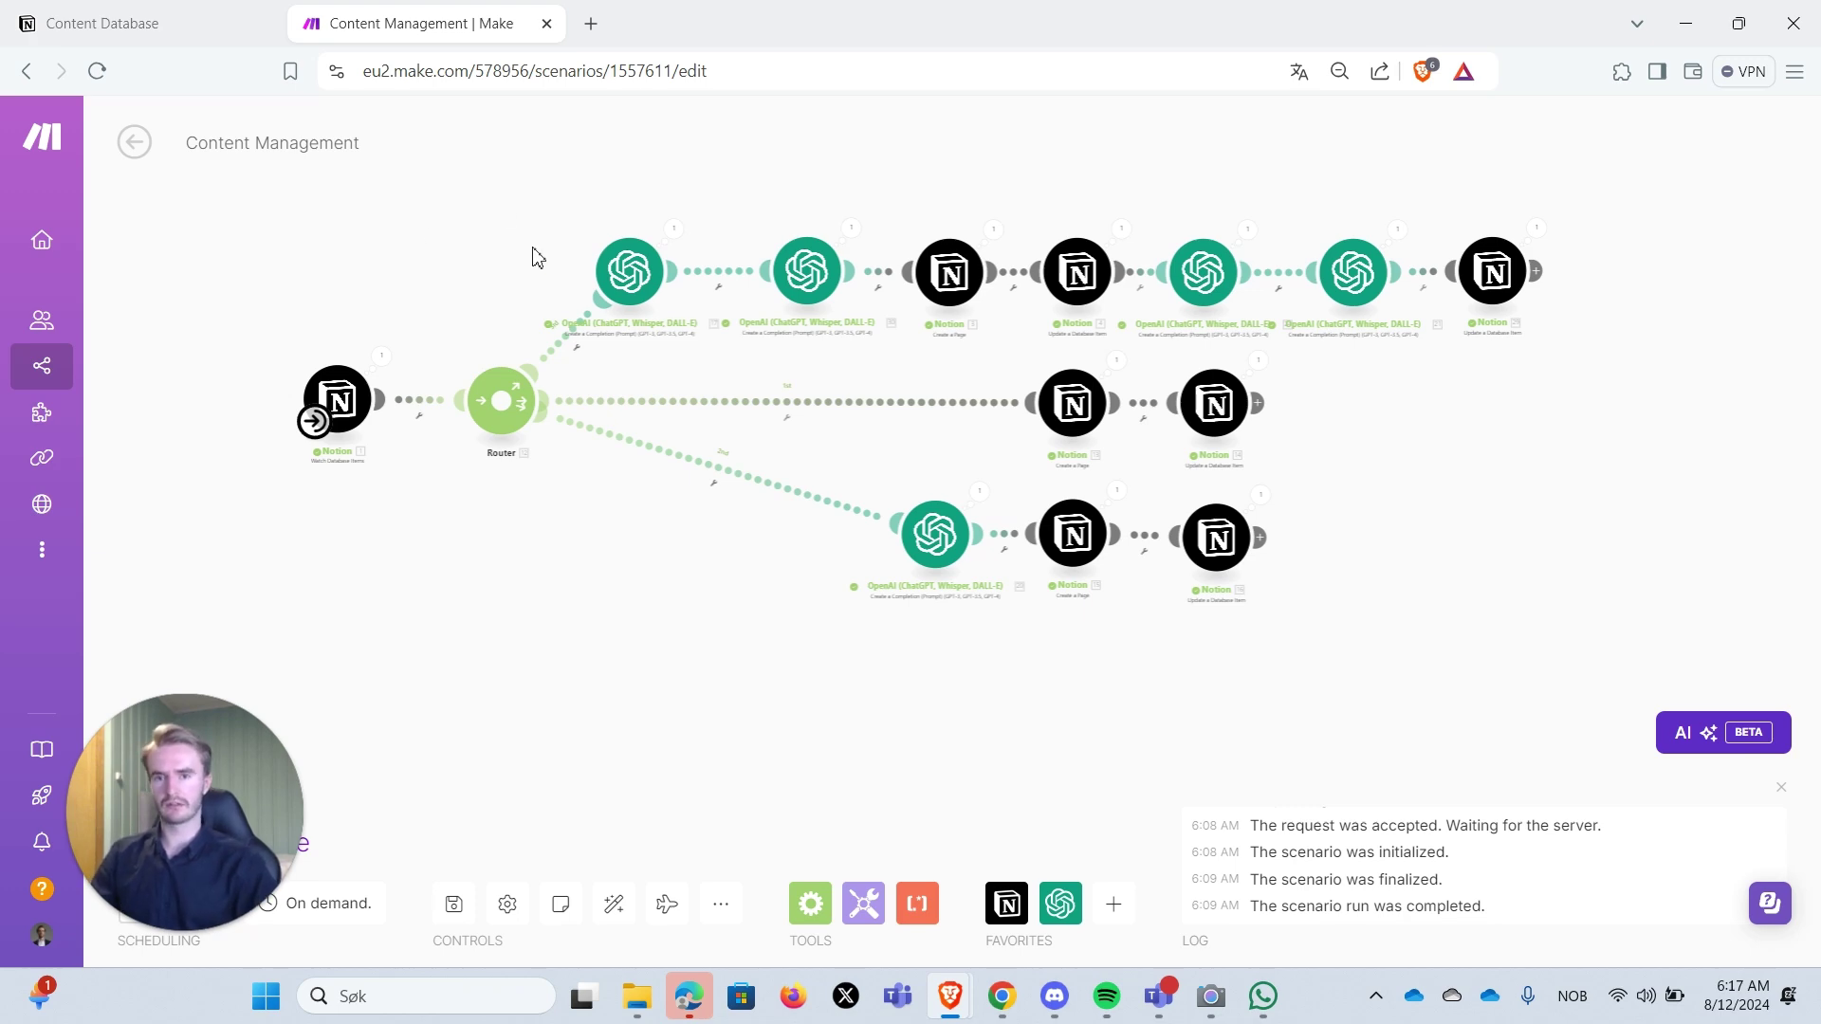
scroll(532, 245, "up", 1)
left_click_drag(508, 270, 400, 244)
scroll(436, 223, "down", 1)
scroll(480, 237, "up", 1)
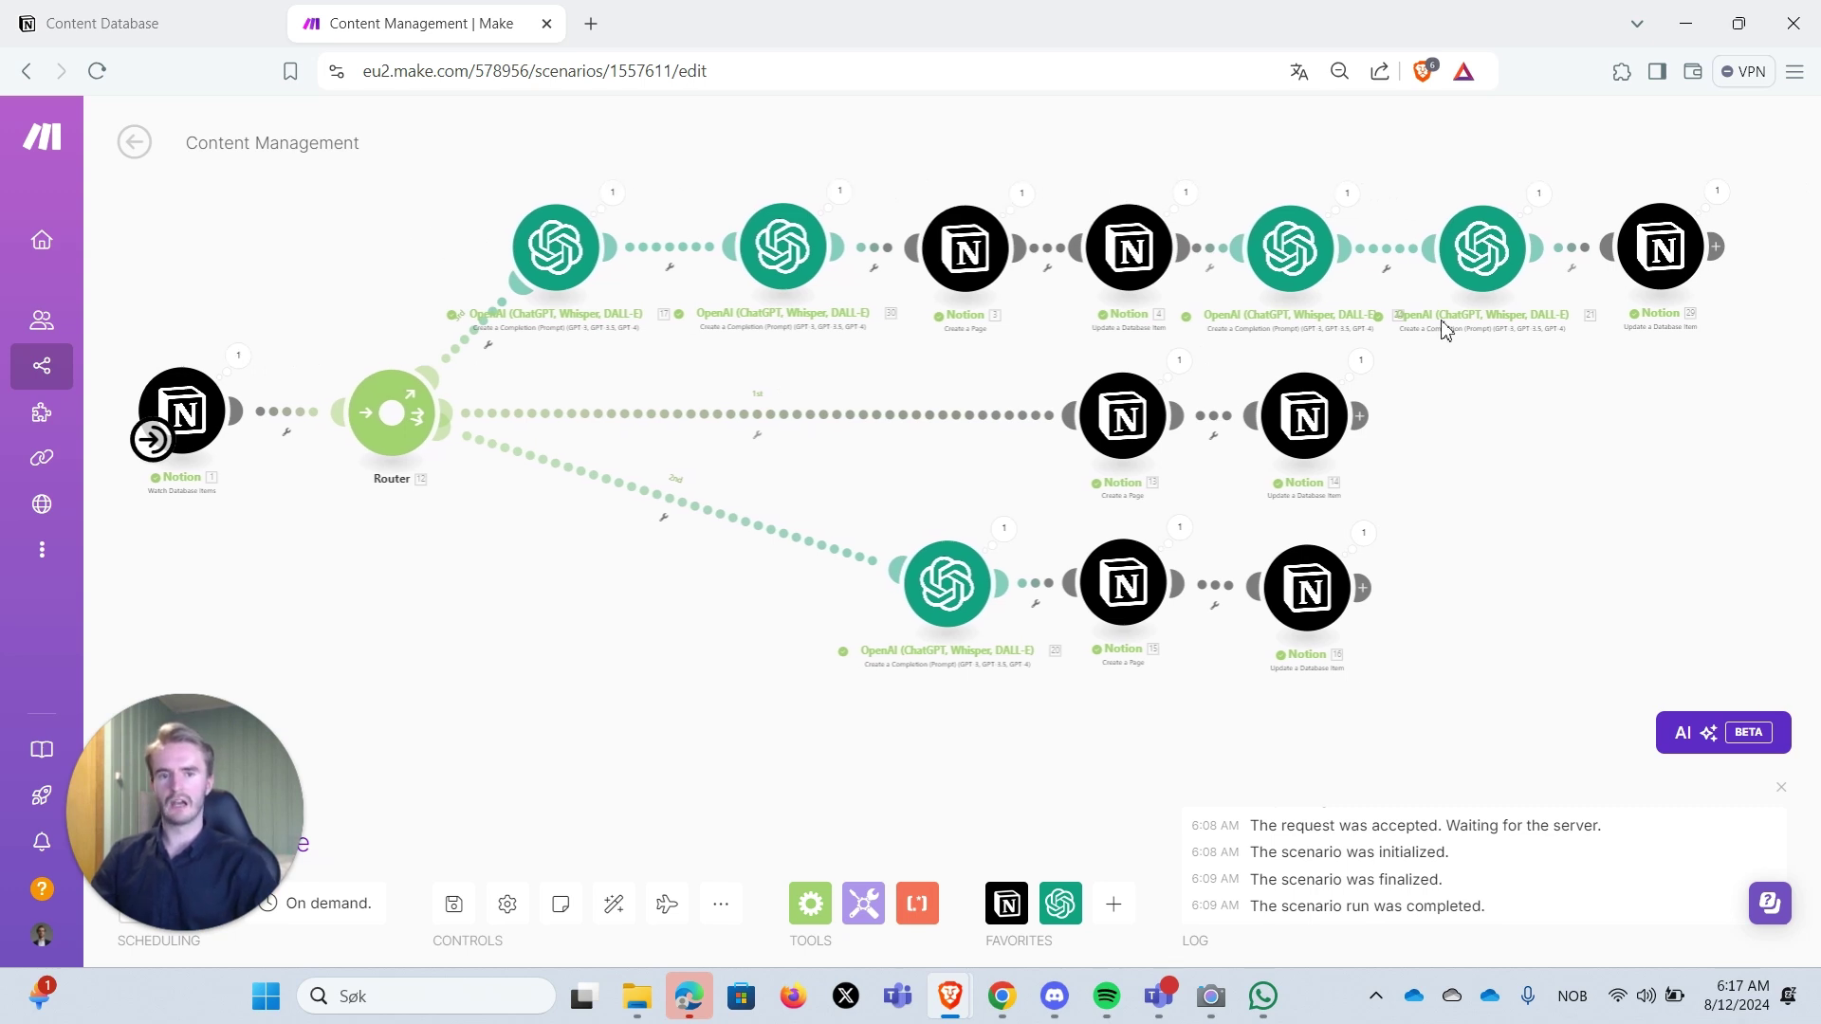
scroll(395, 265, "down", 2)
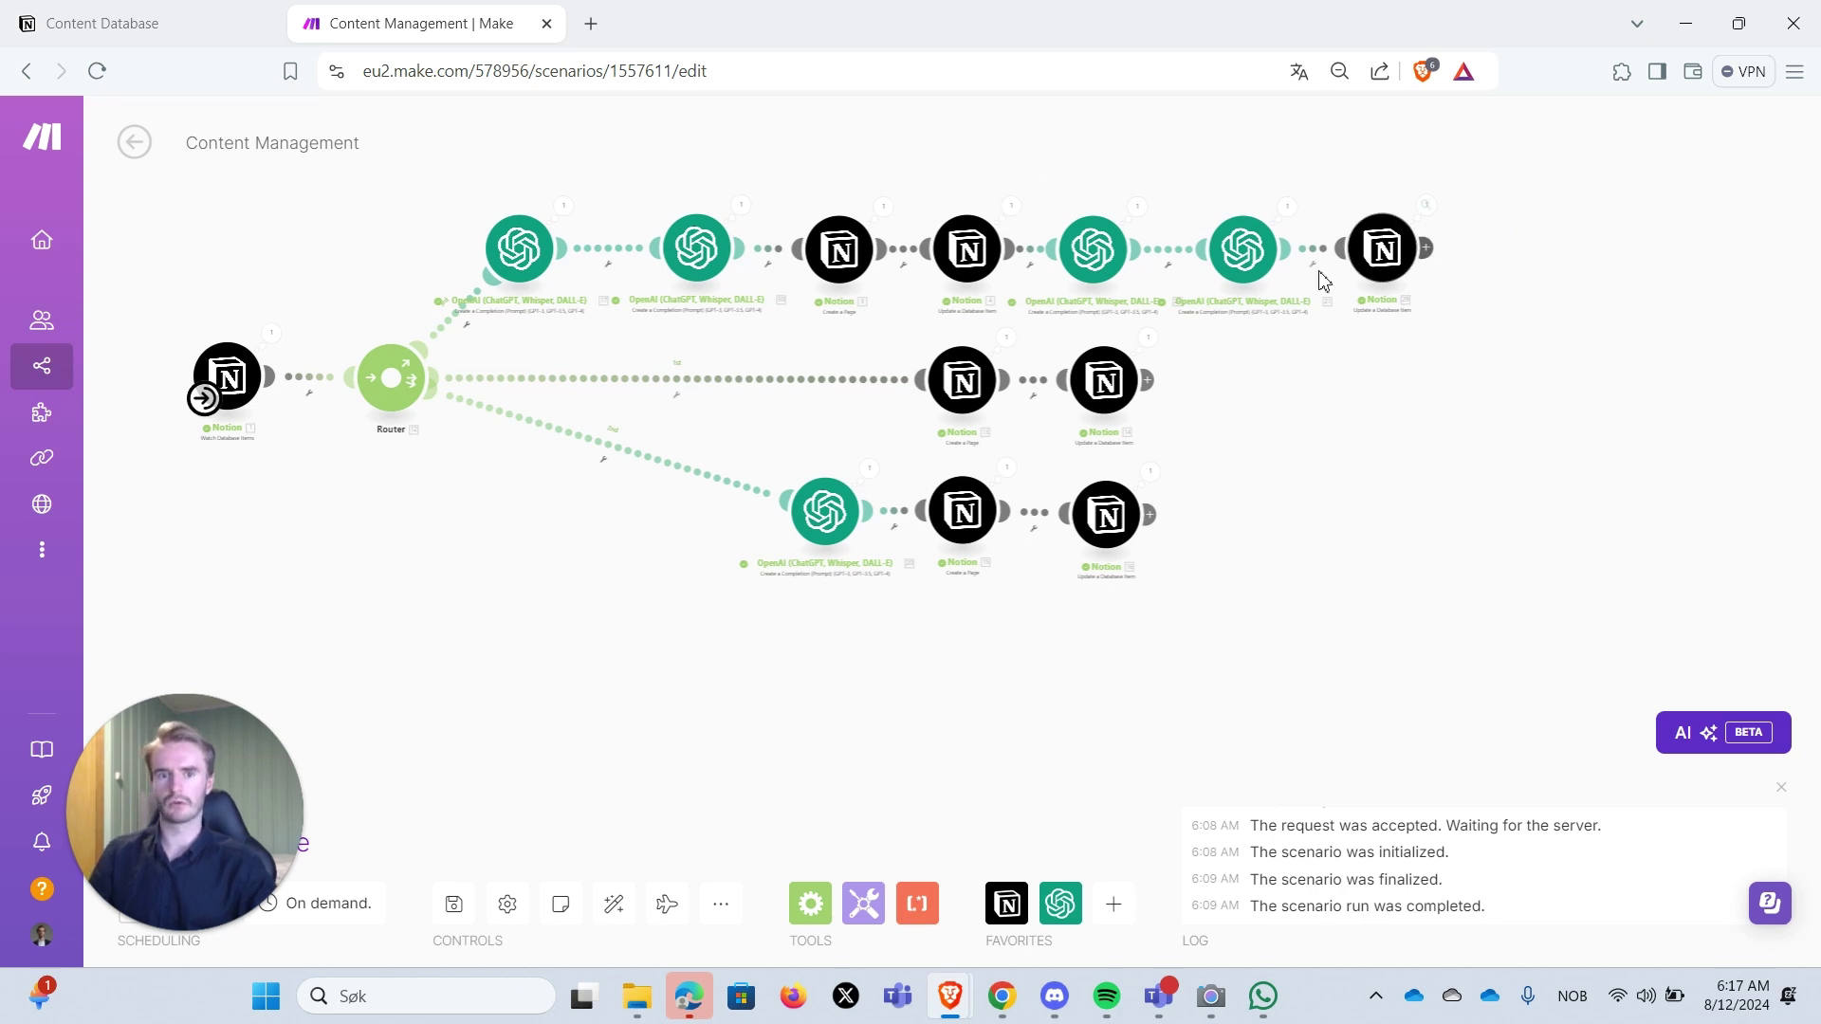
left_click_drag(617, 167, 608, 258)
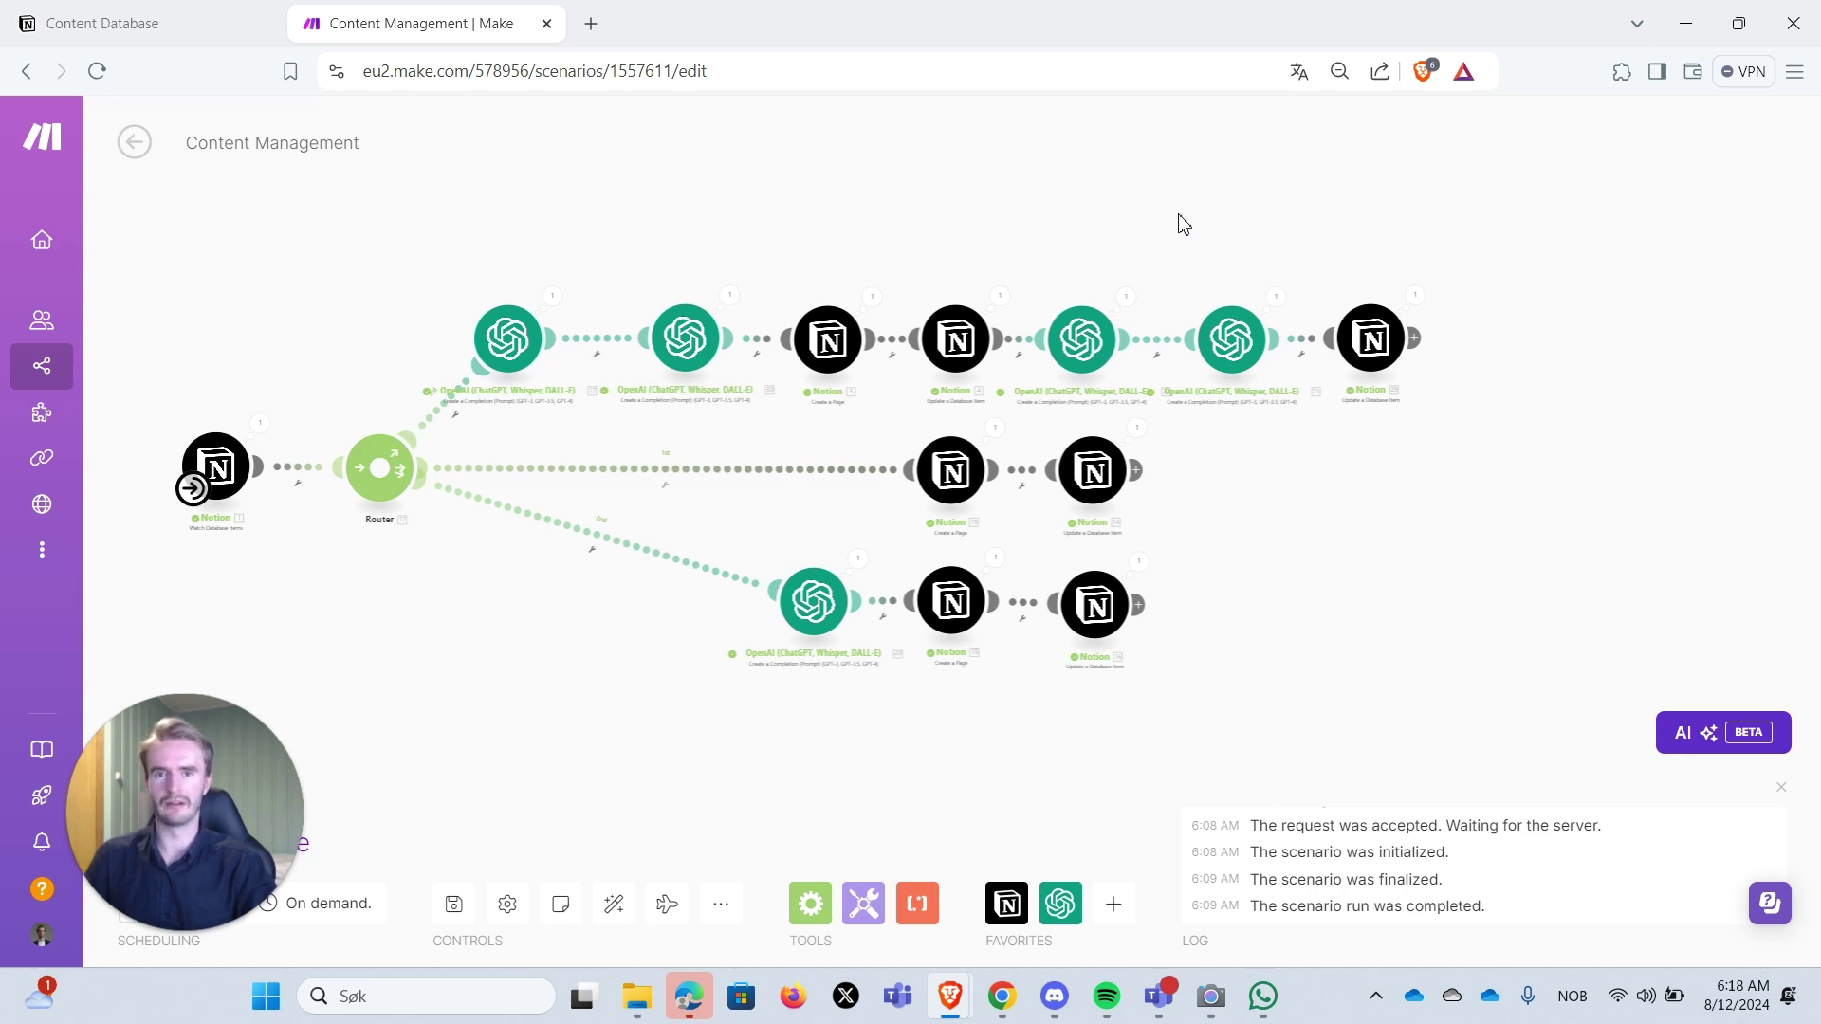
left_click_drag(1088, 215, 1173, 203)
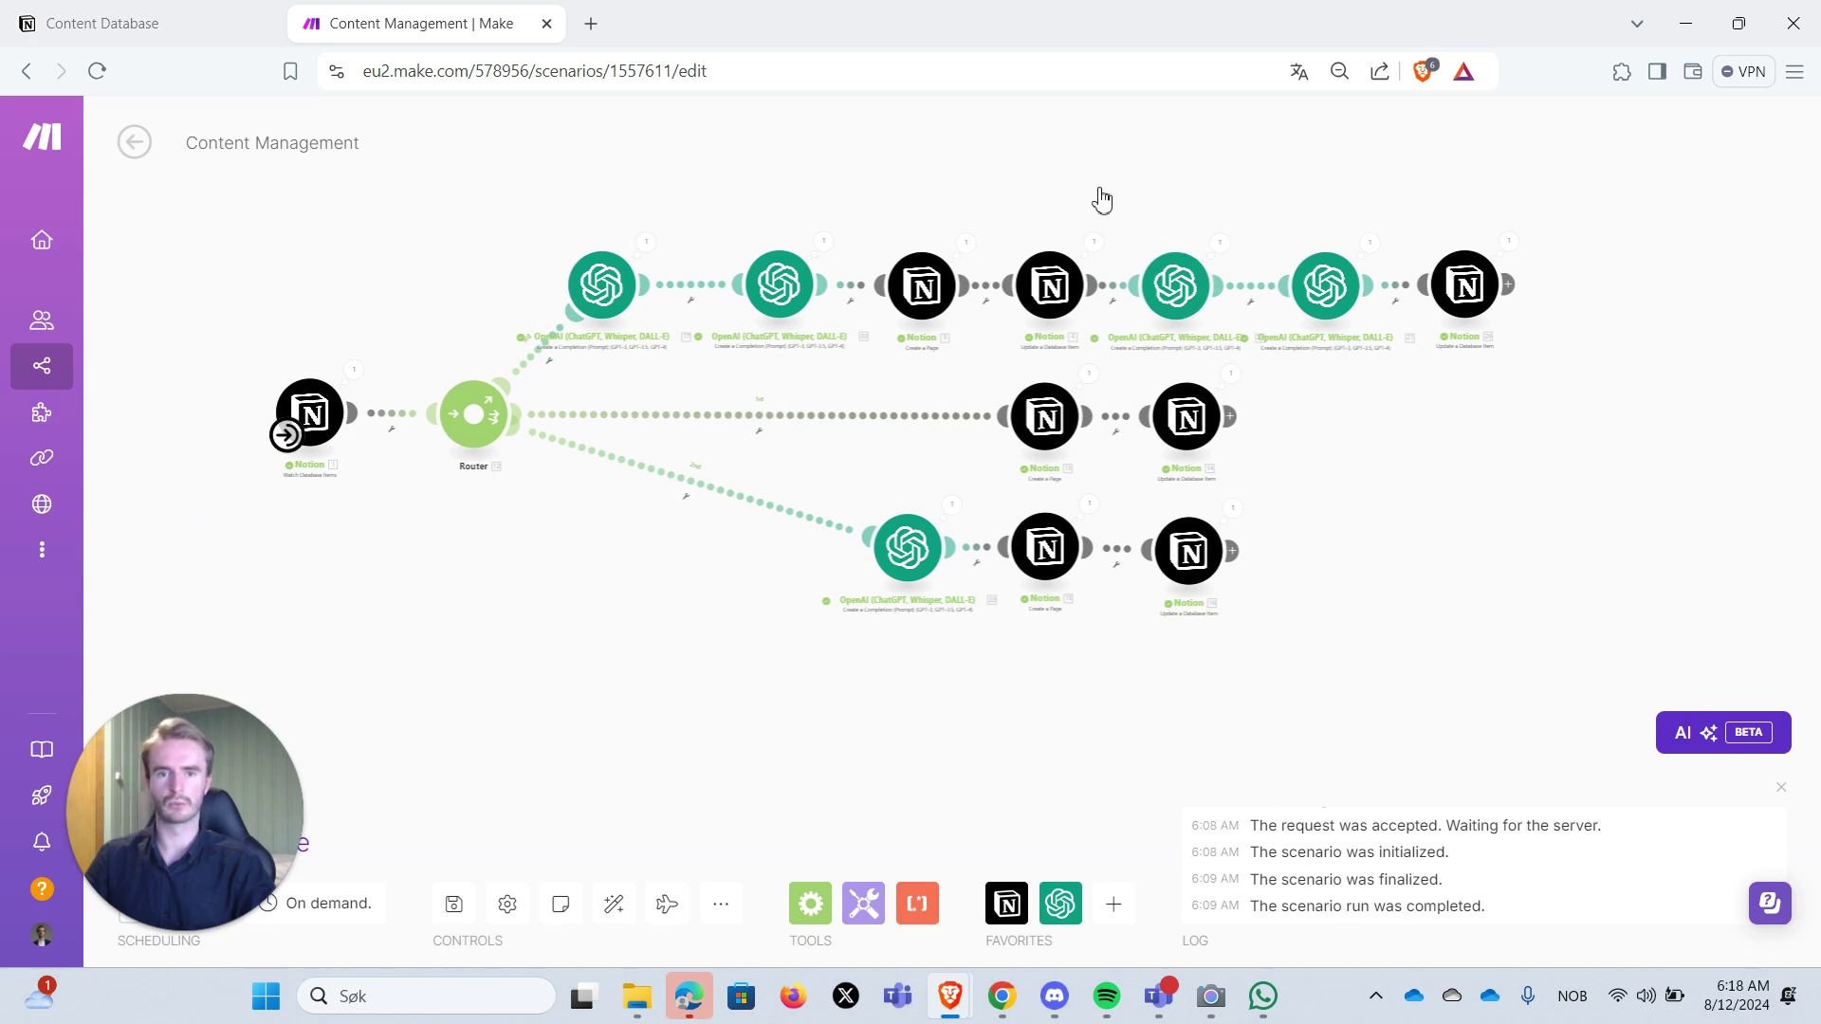
- Switch to the Notion Content Database, close the tutorial entry's side view and look over its row in the table
left_click(130, 29)
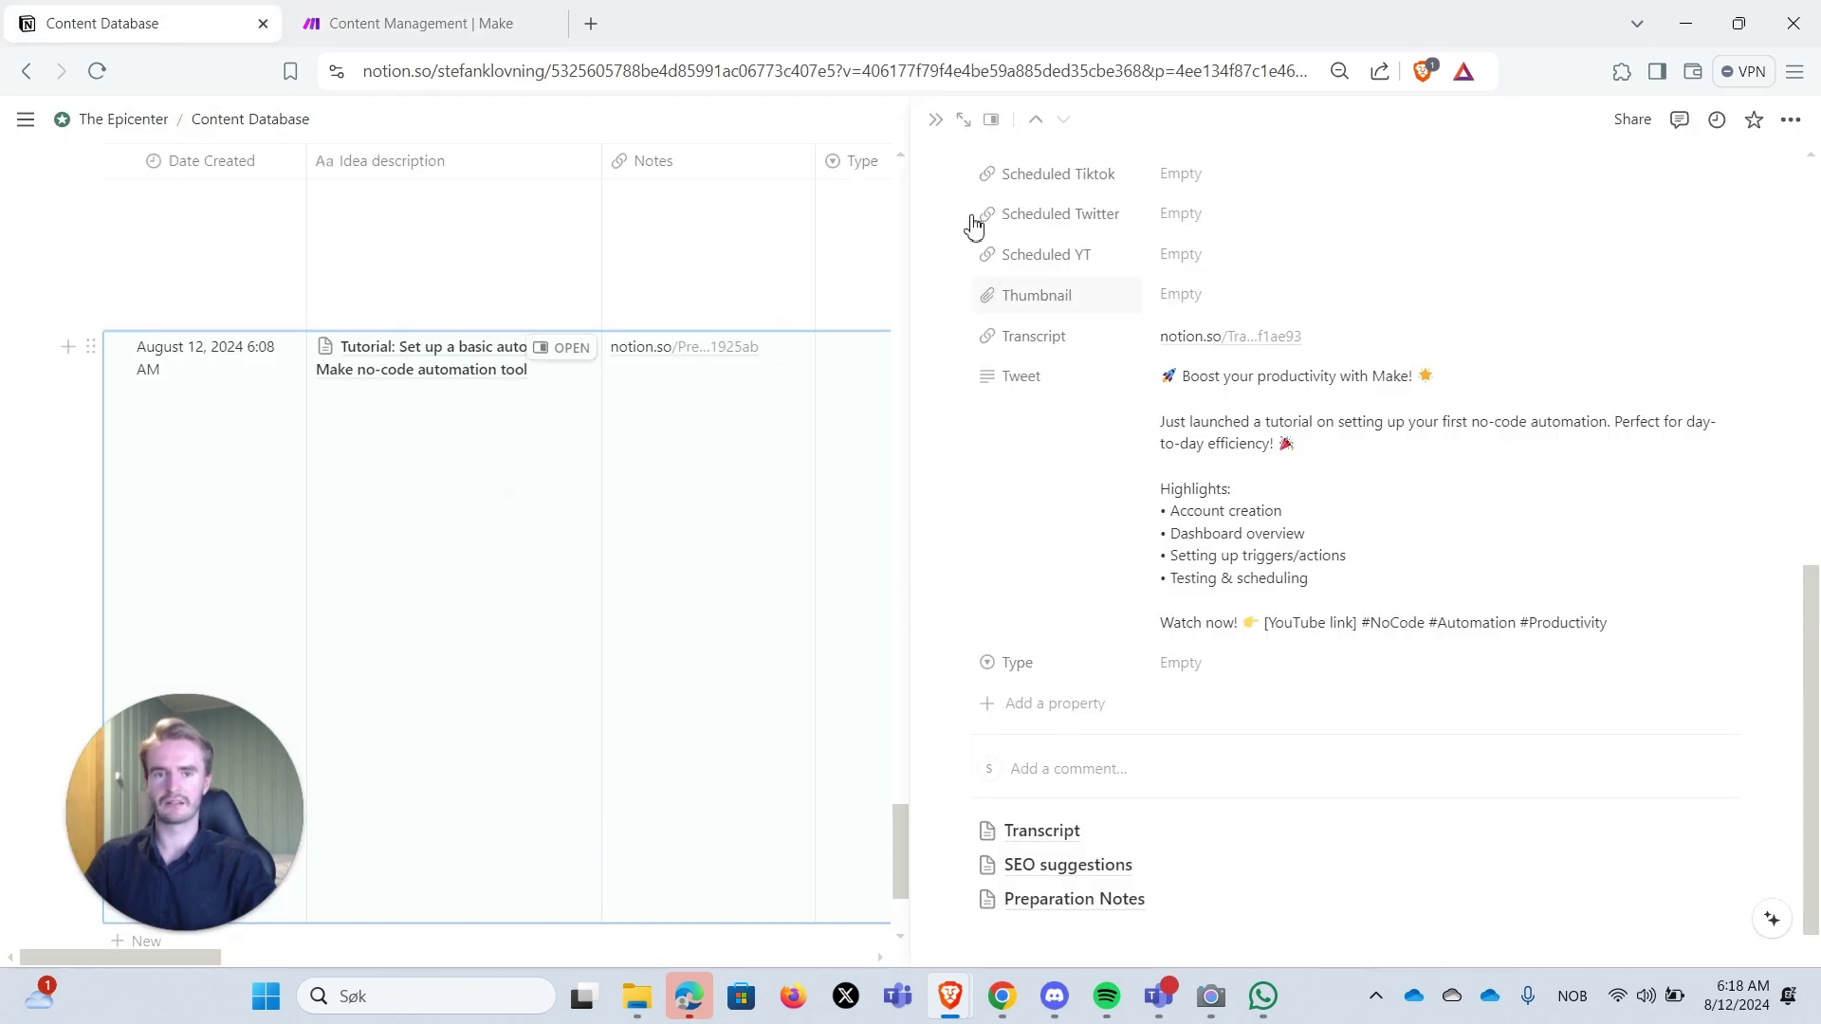
left_click(934, 119)
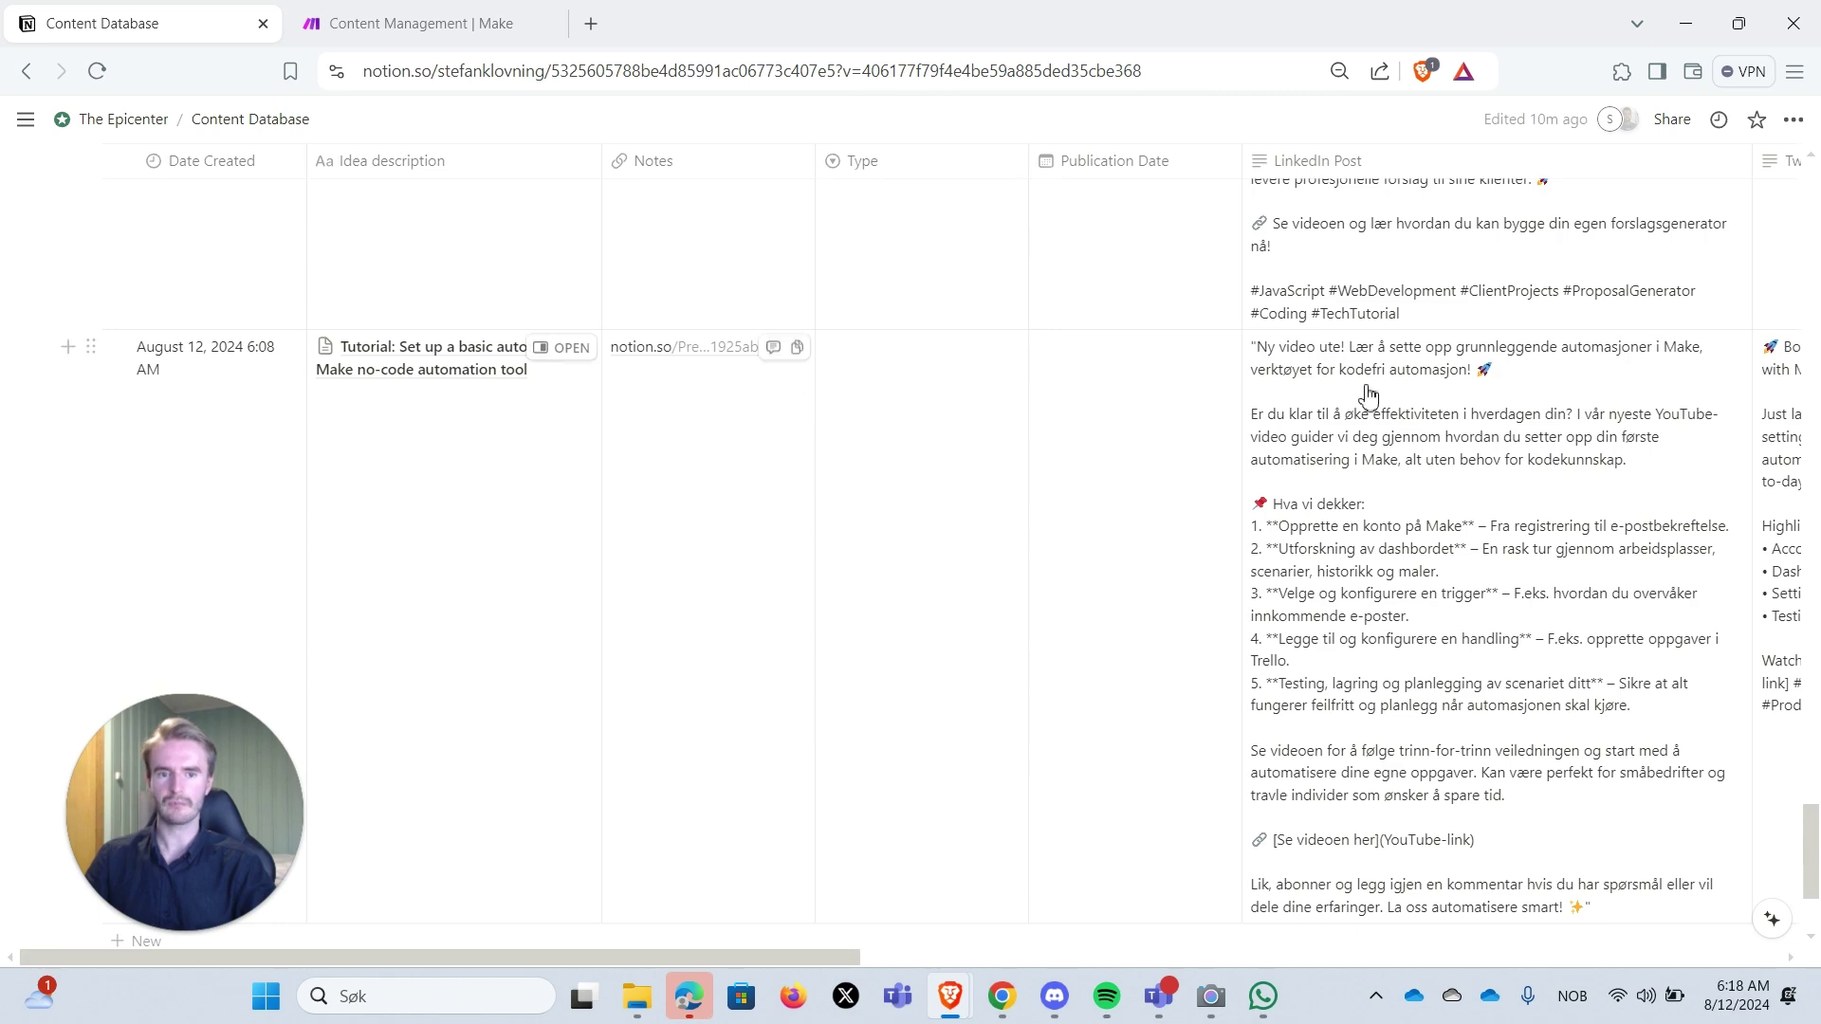
left_click_drag(675, 954, 510, 959)
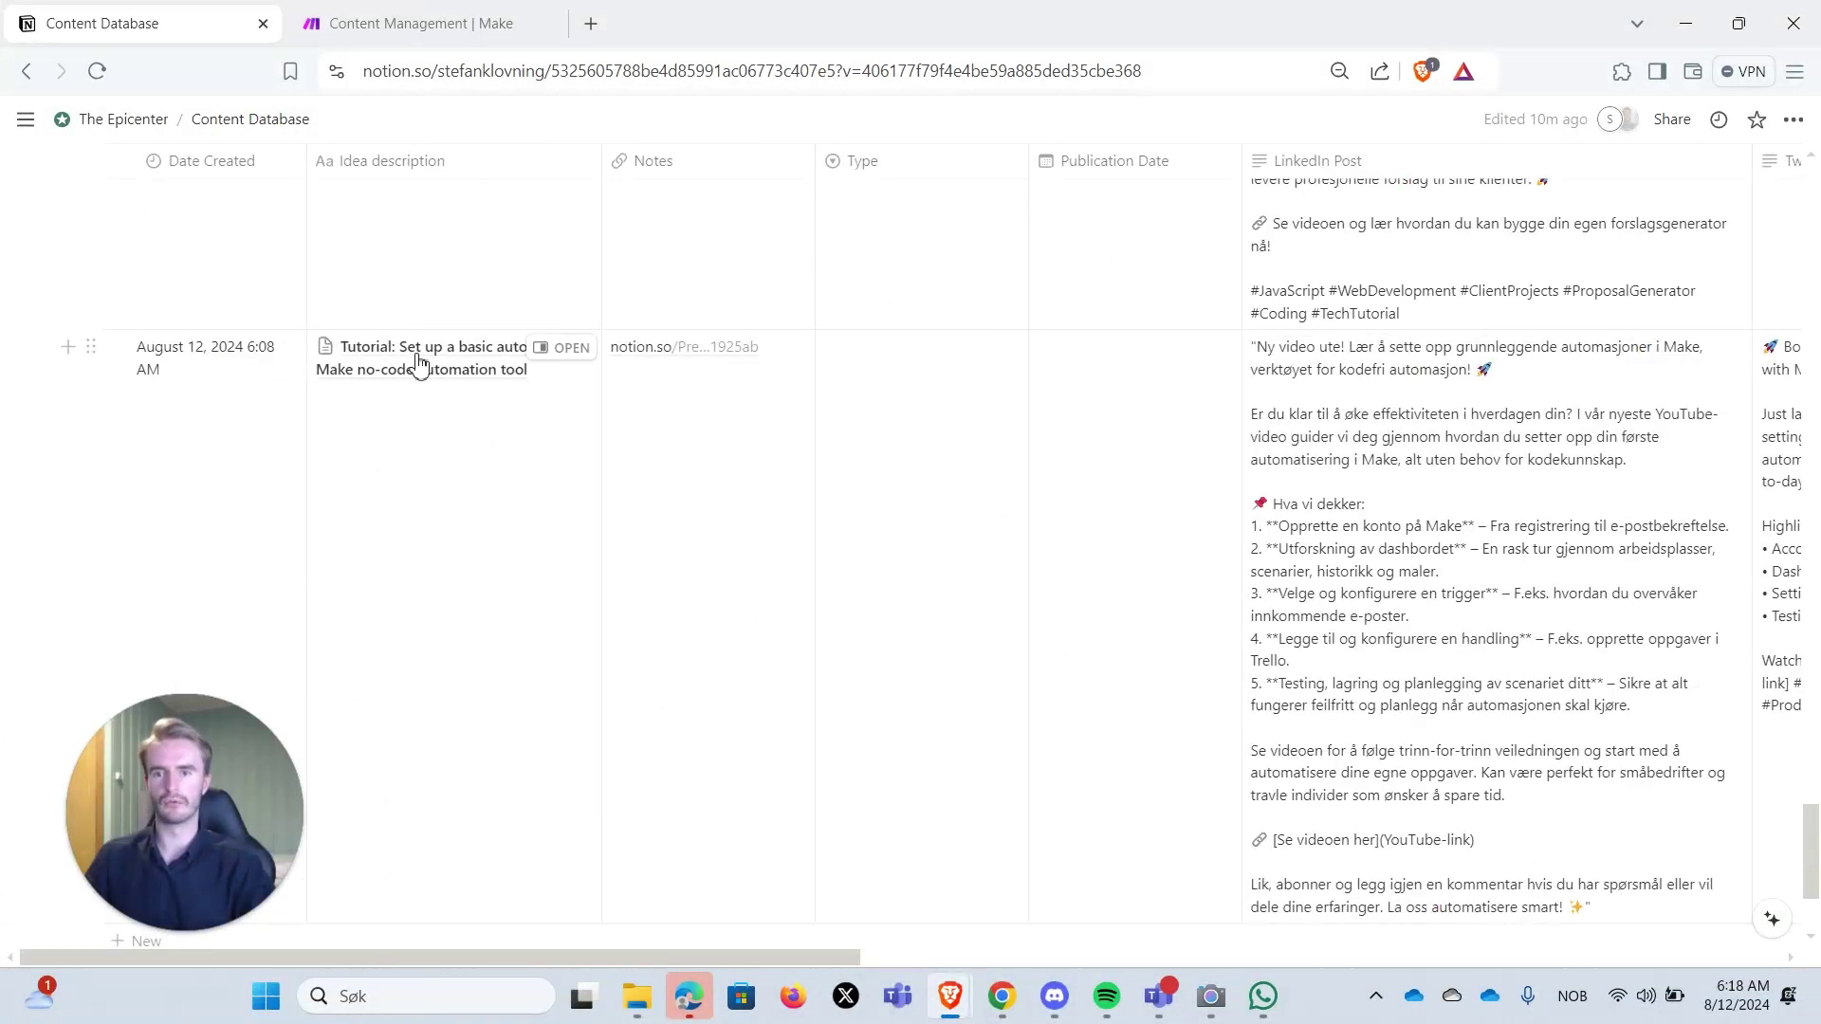
scroll(461, 327, "down", 1)
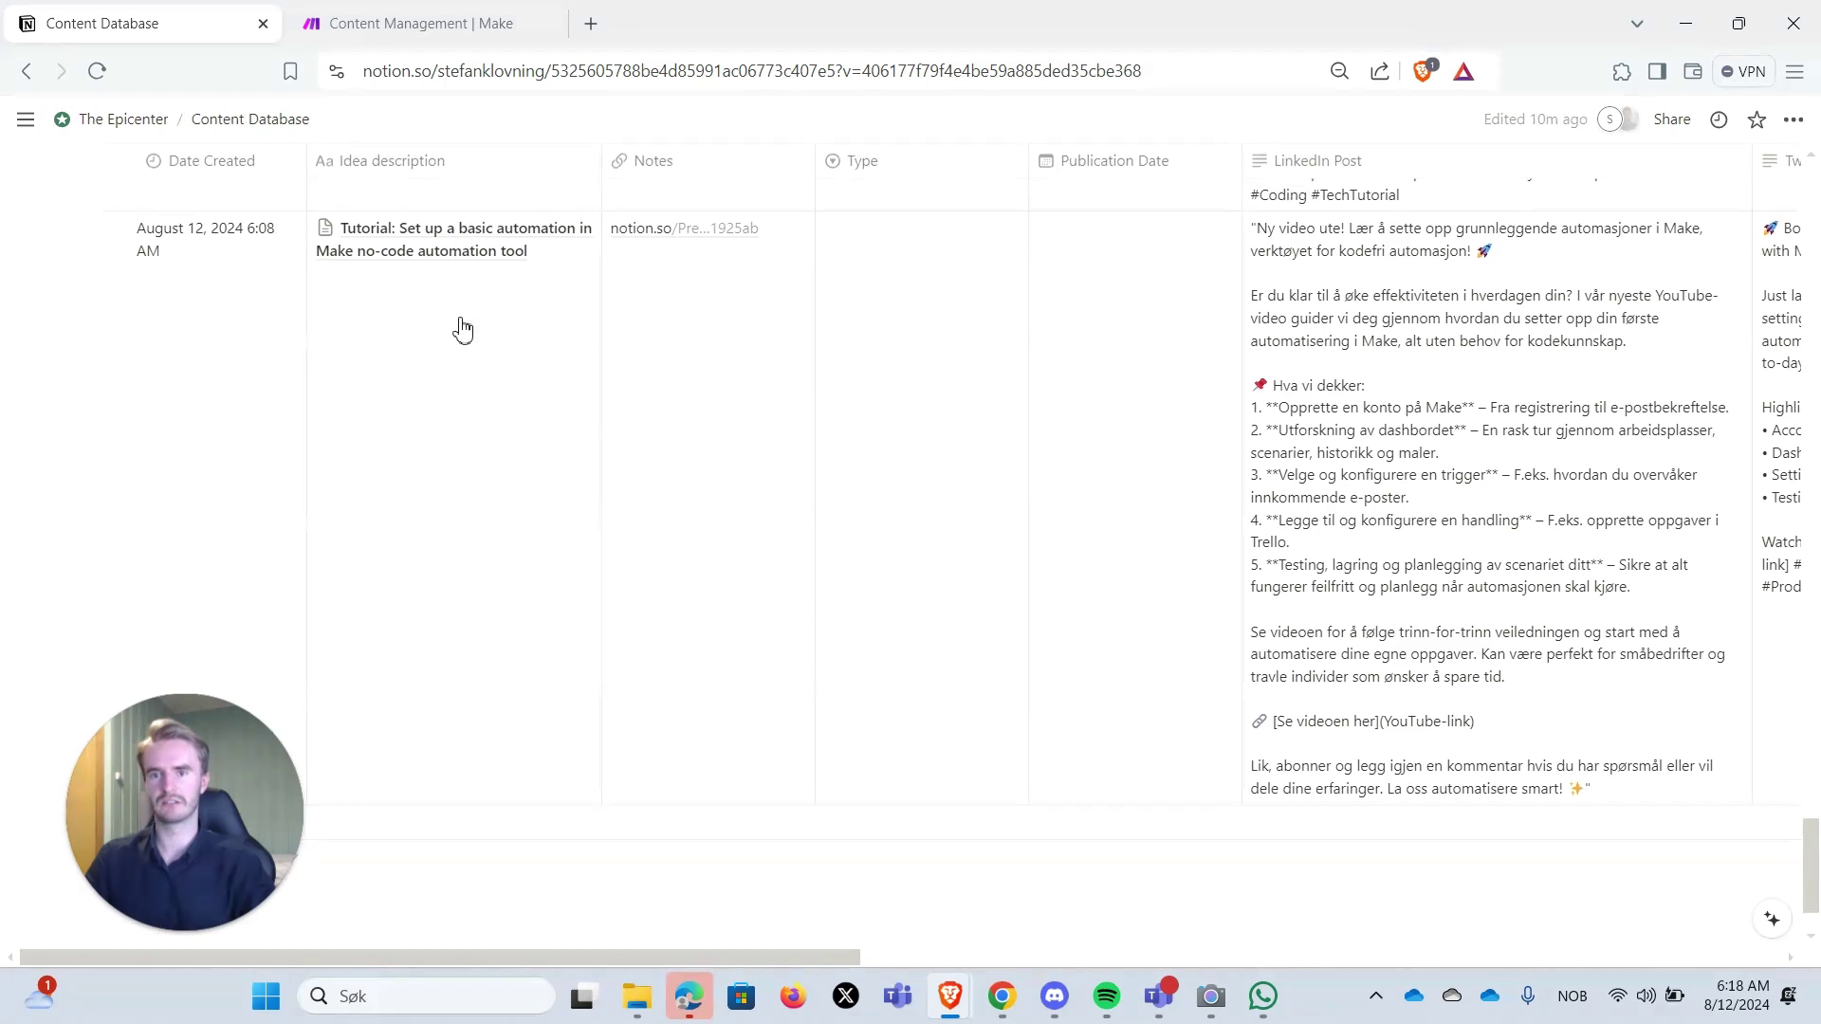
left_click(385, 29)
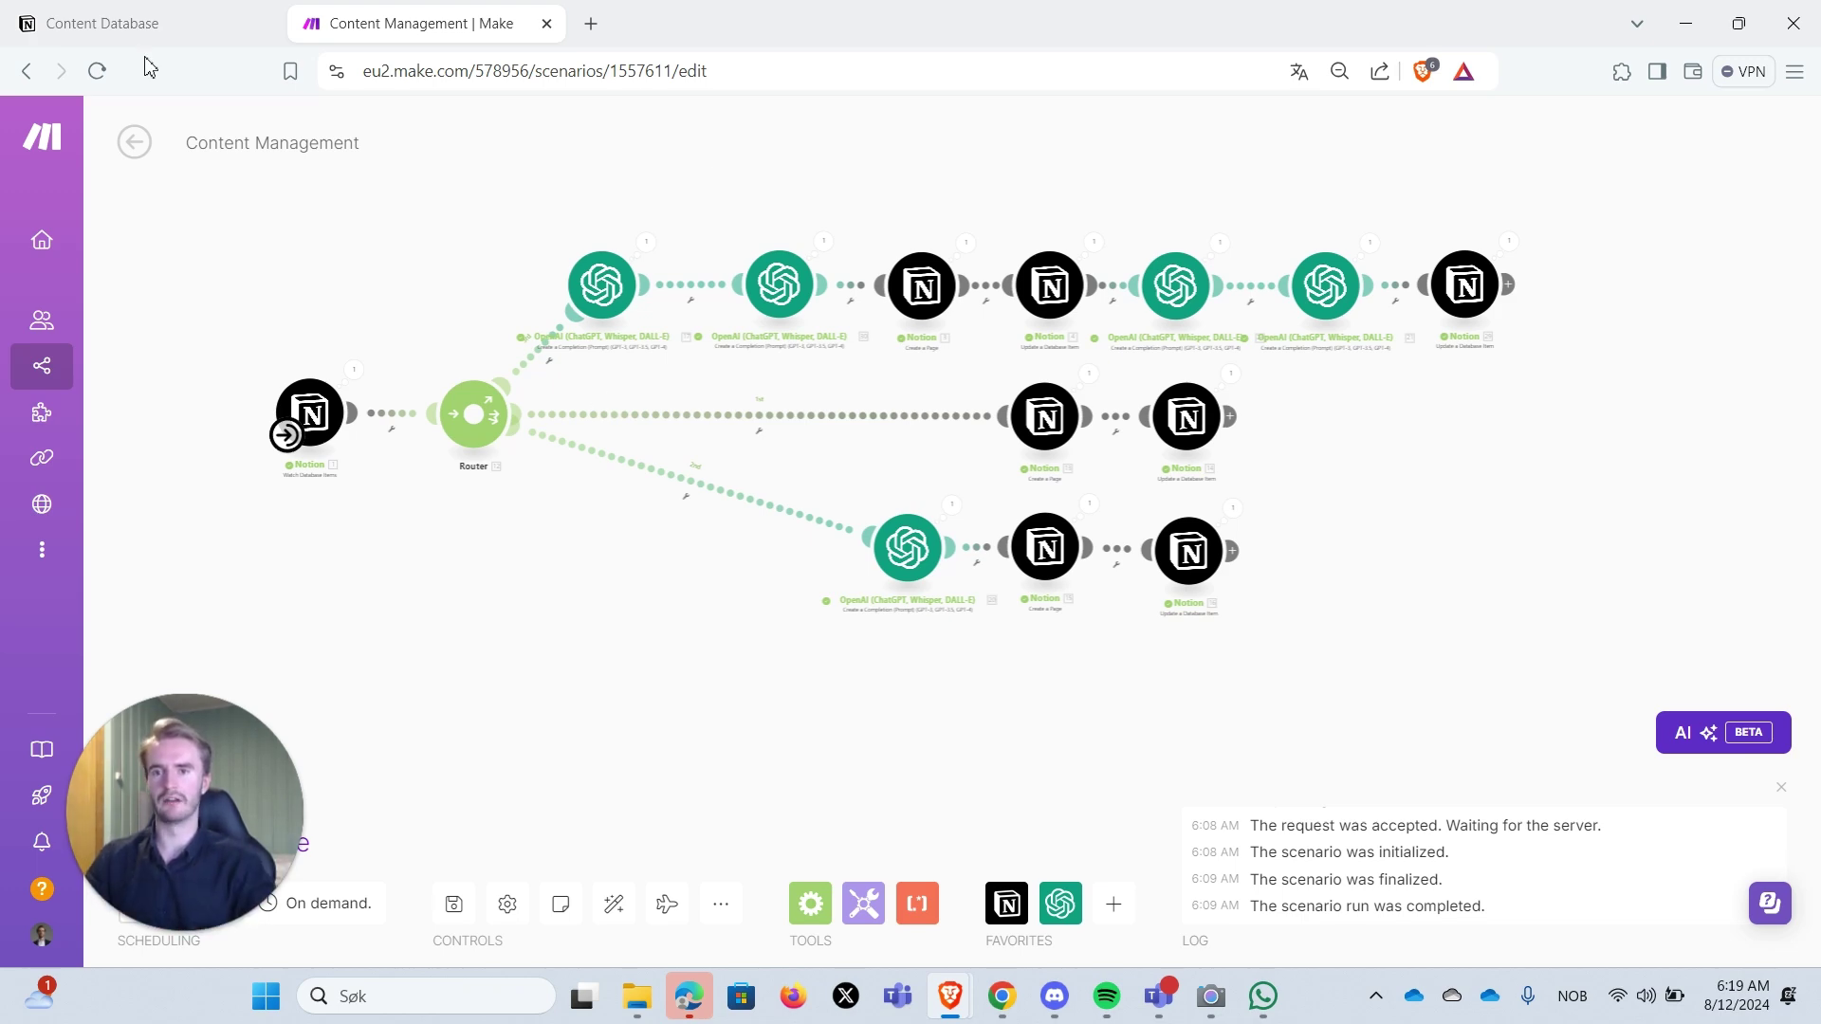
left_click(130, 25)
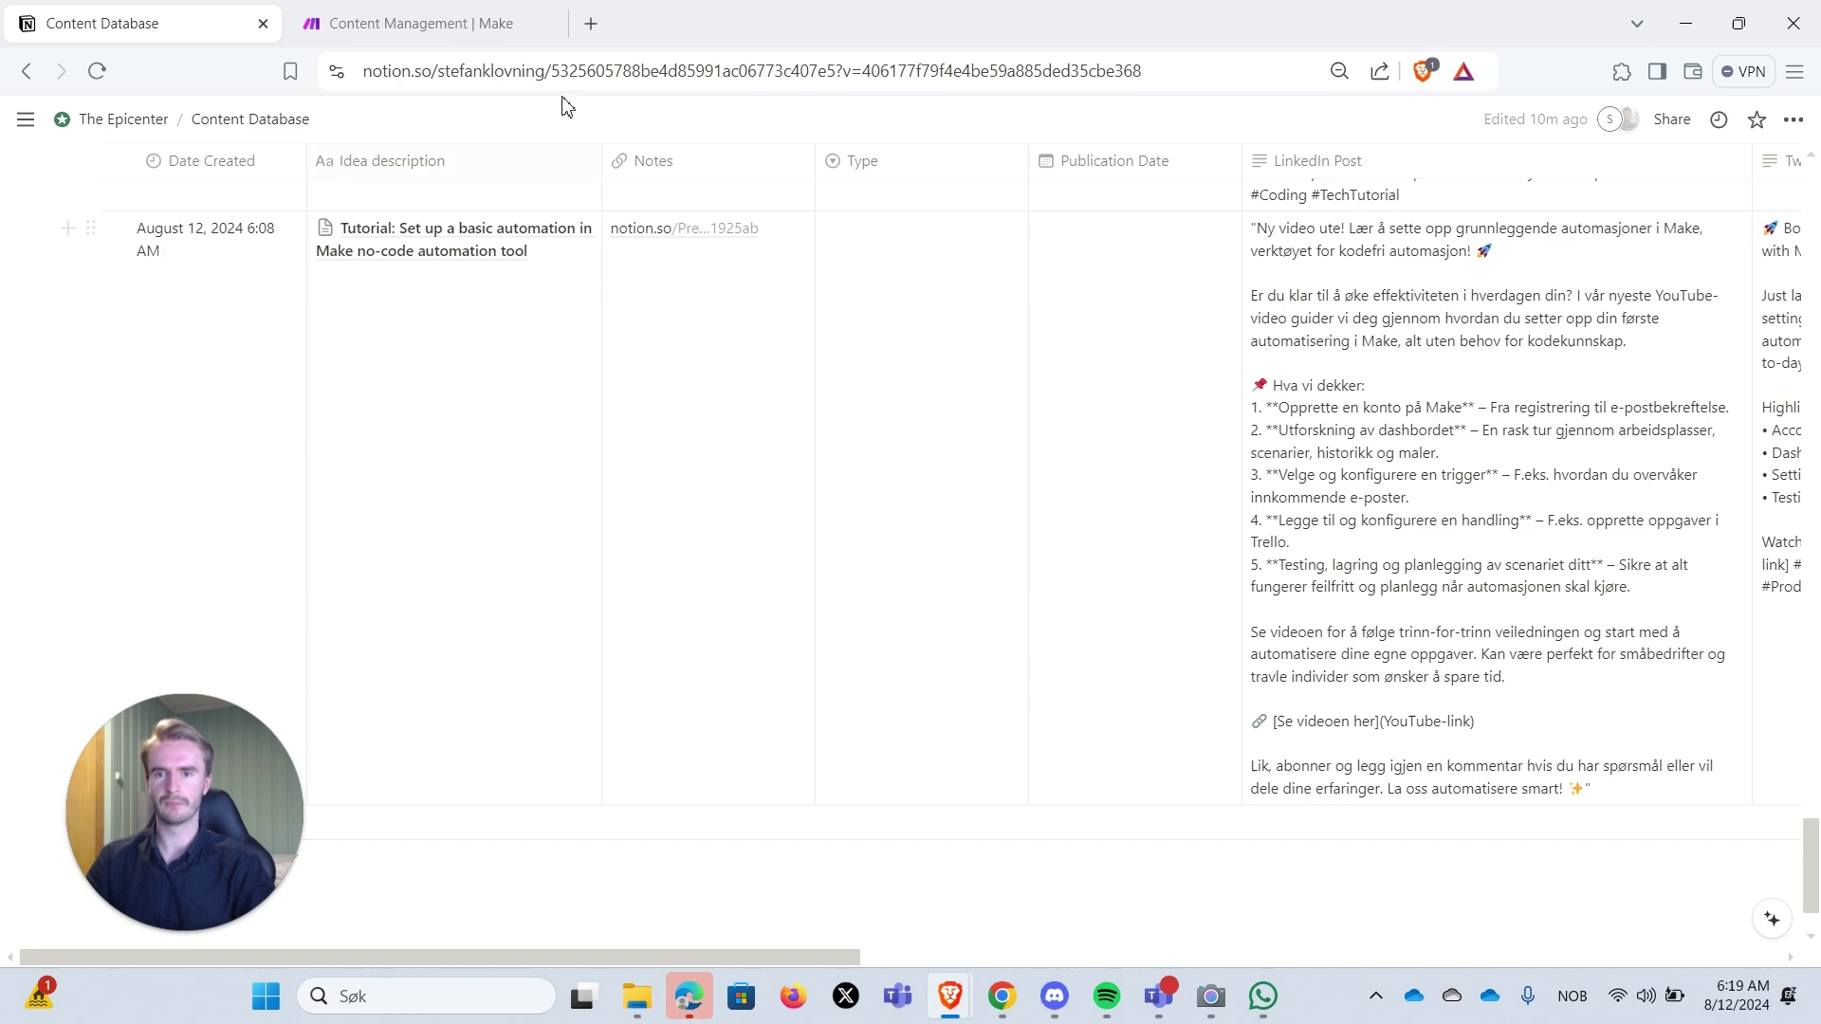
left_click(481, 41)
left_click(173, 26)
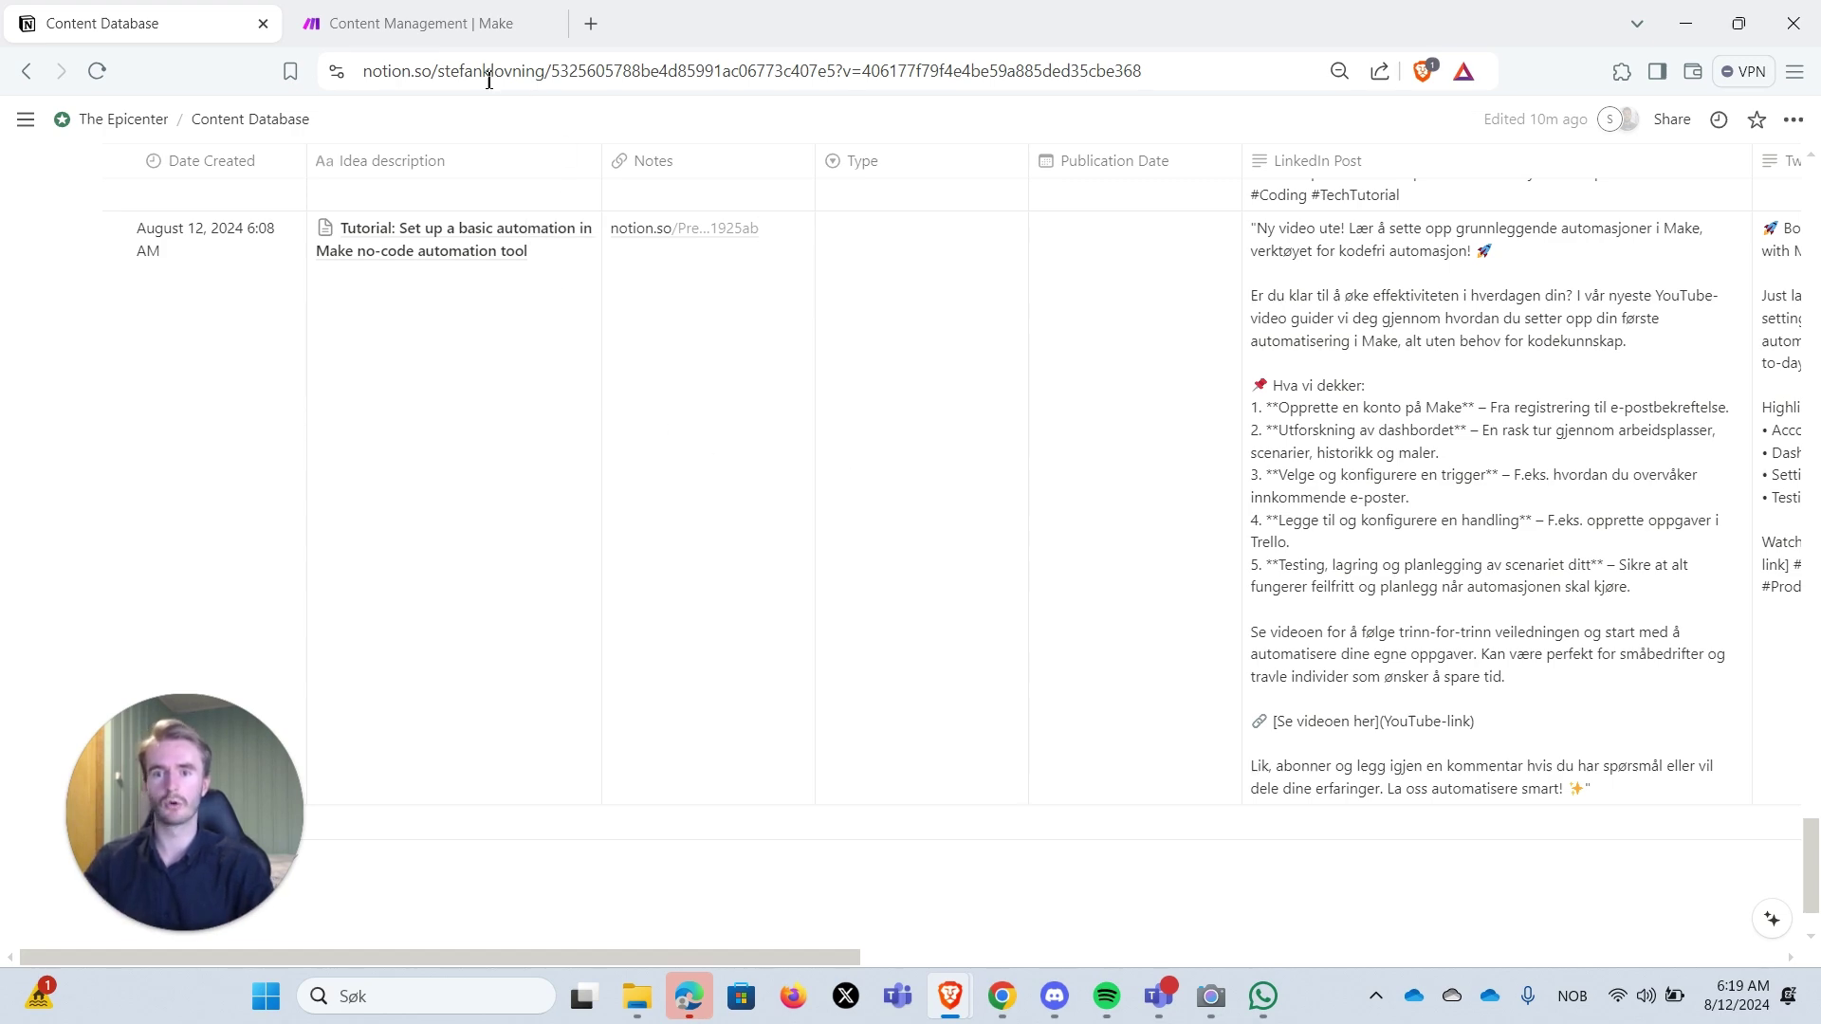
left_click(418, 38)
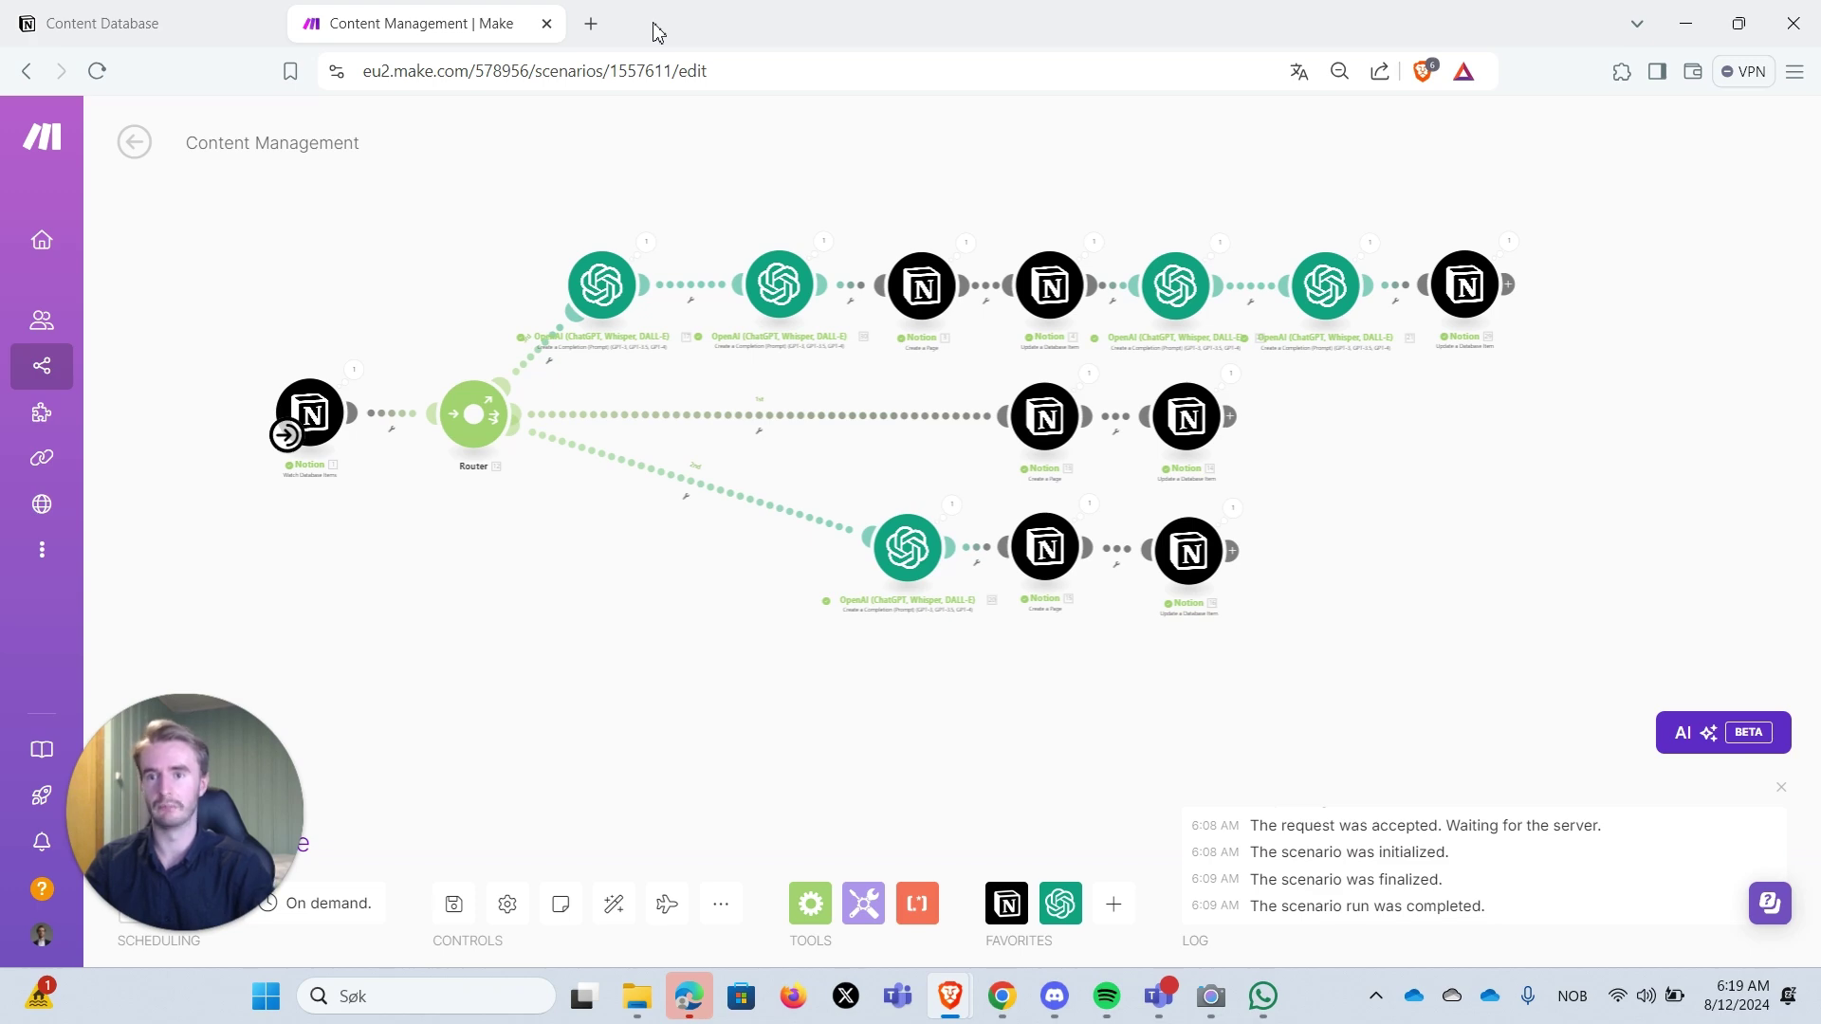
left_click(276, 22)
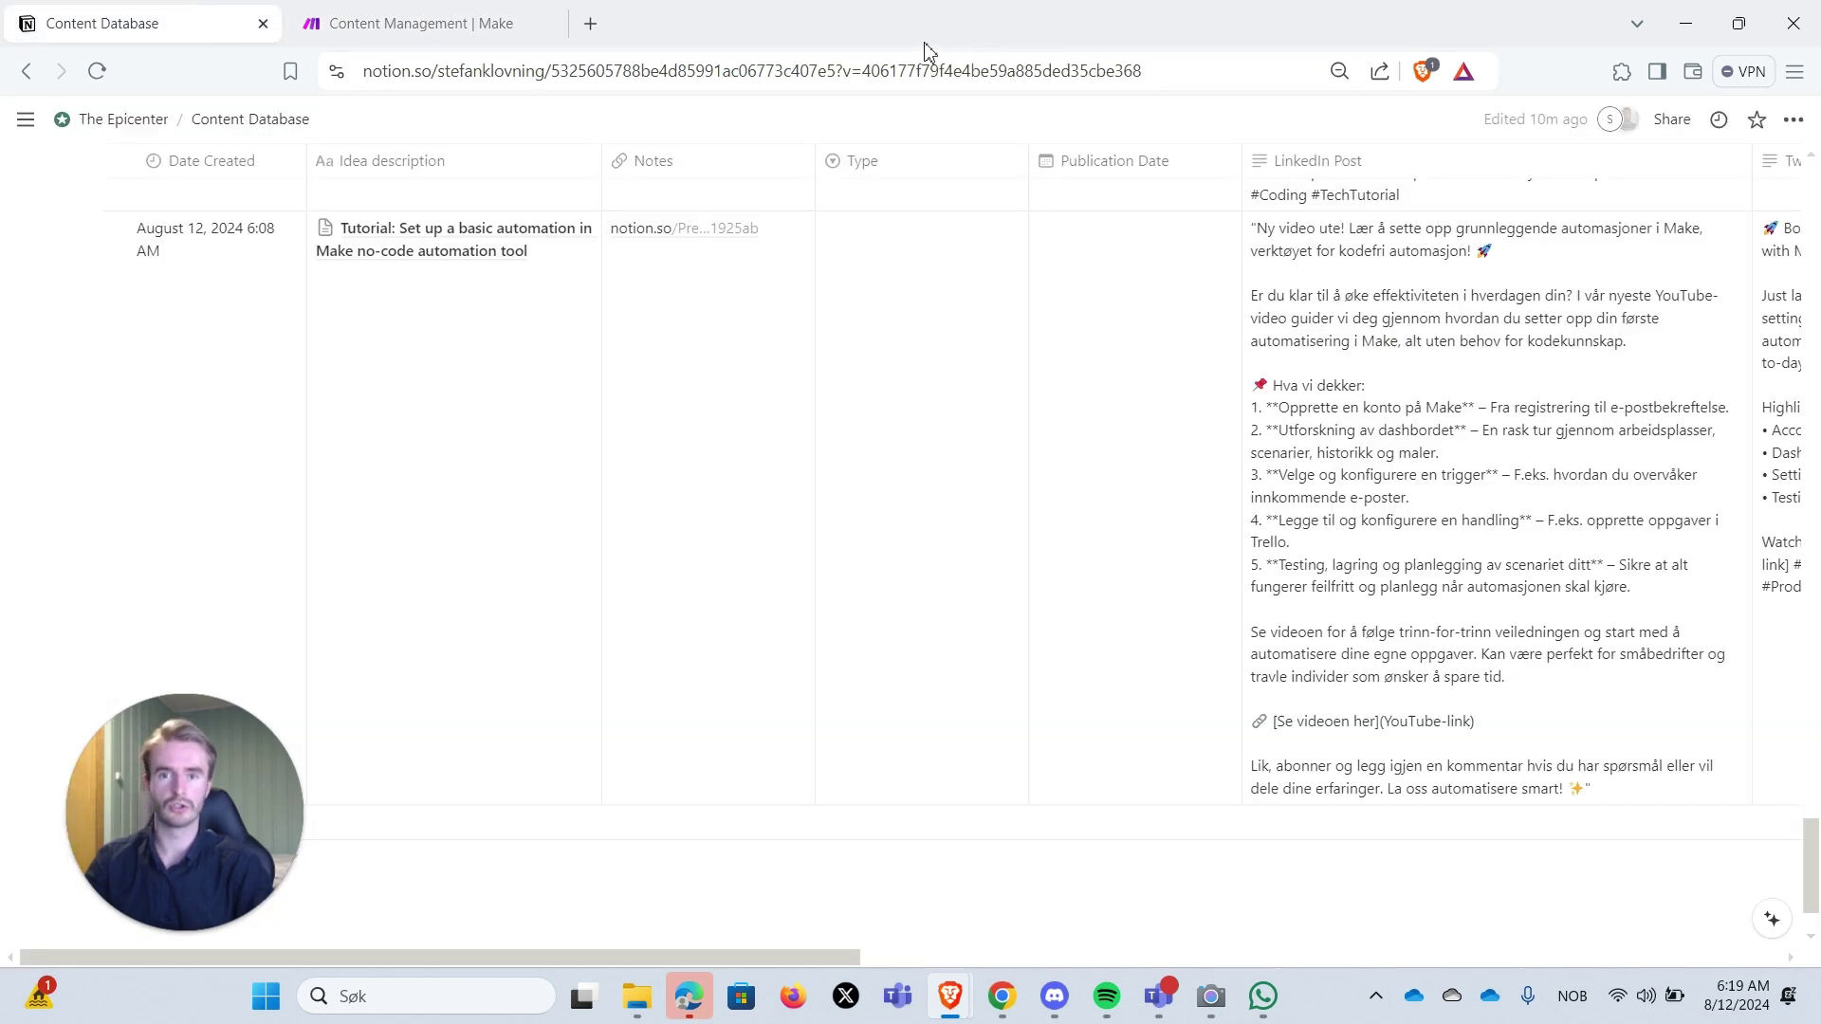
double_click(882, 31)
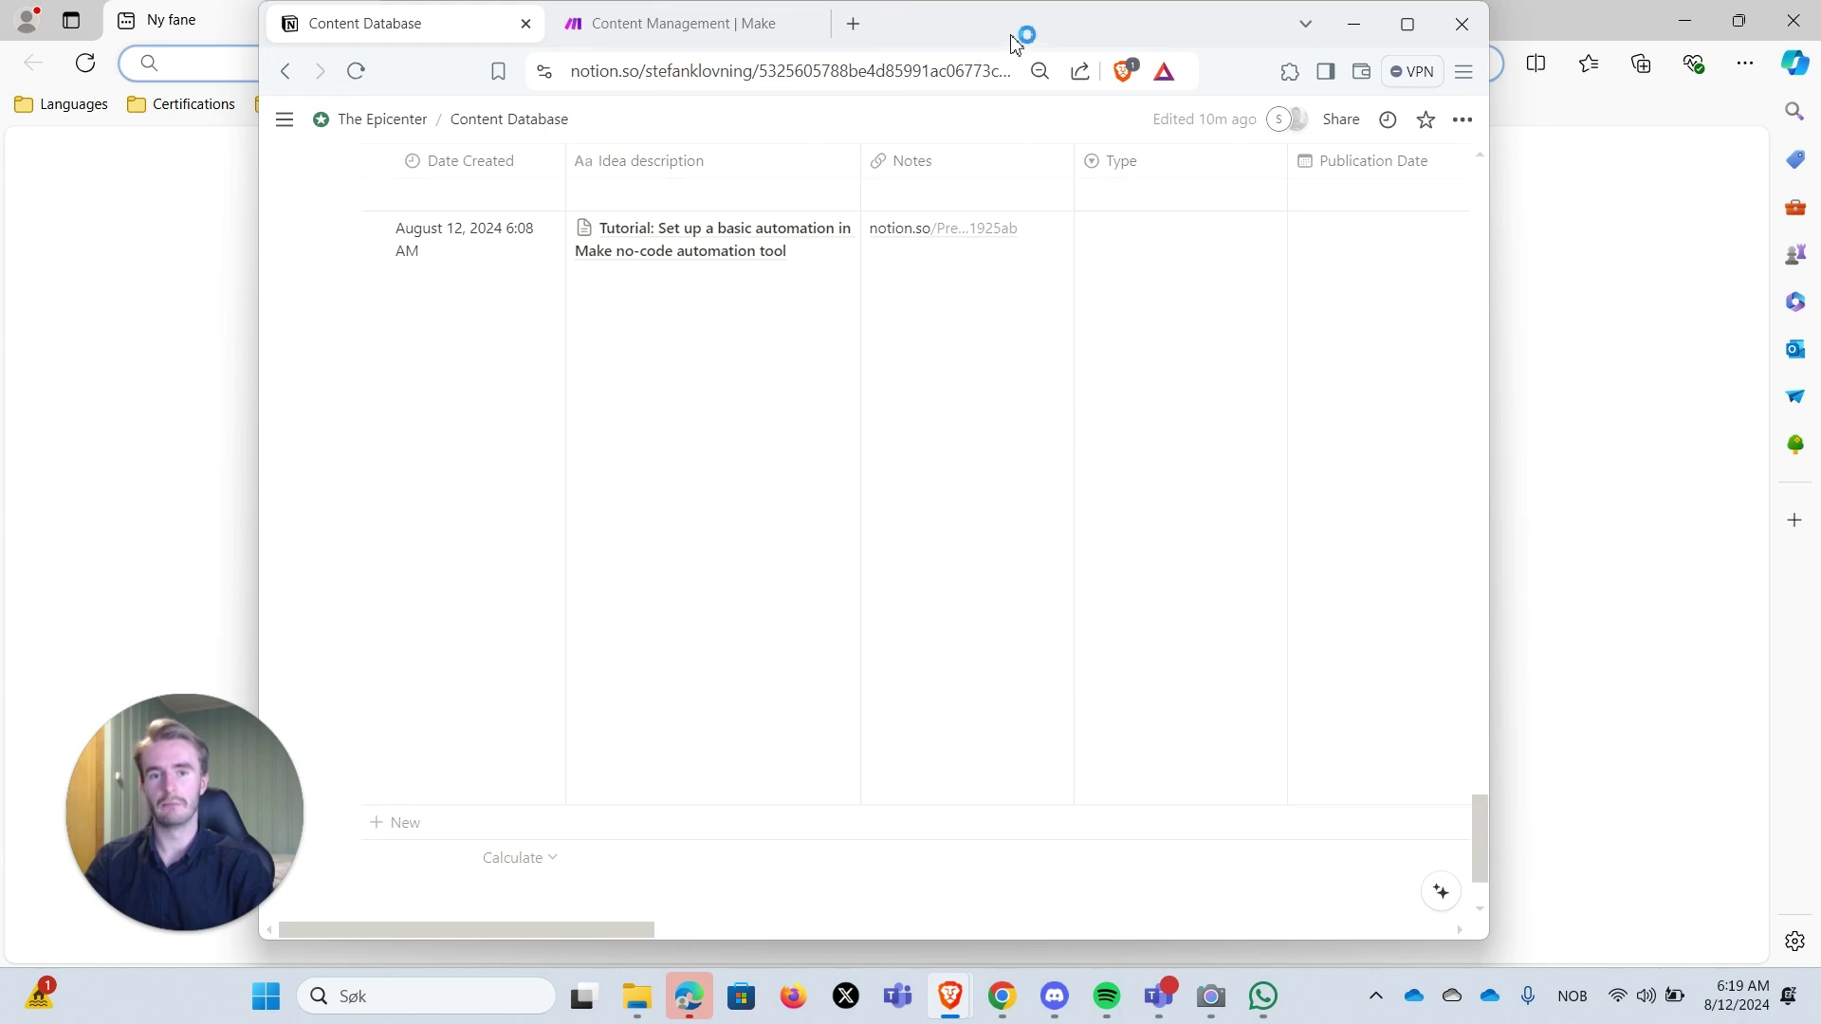
double_click(1012, 38)
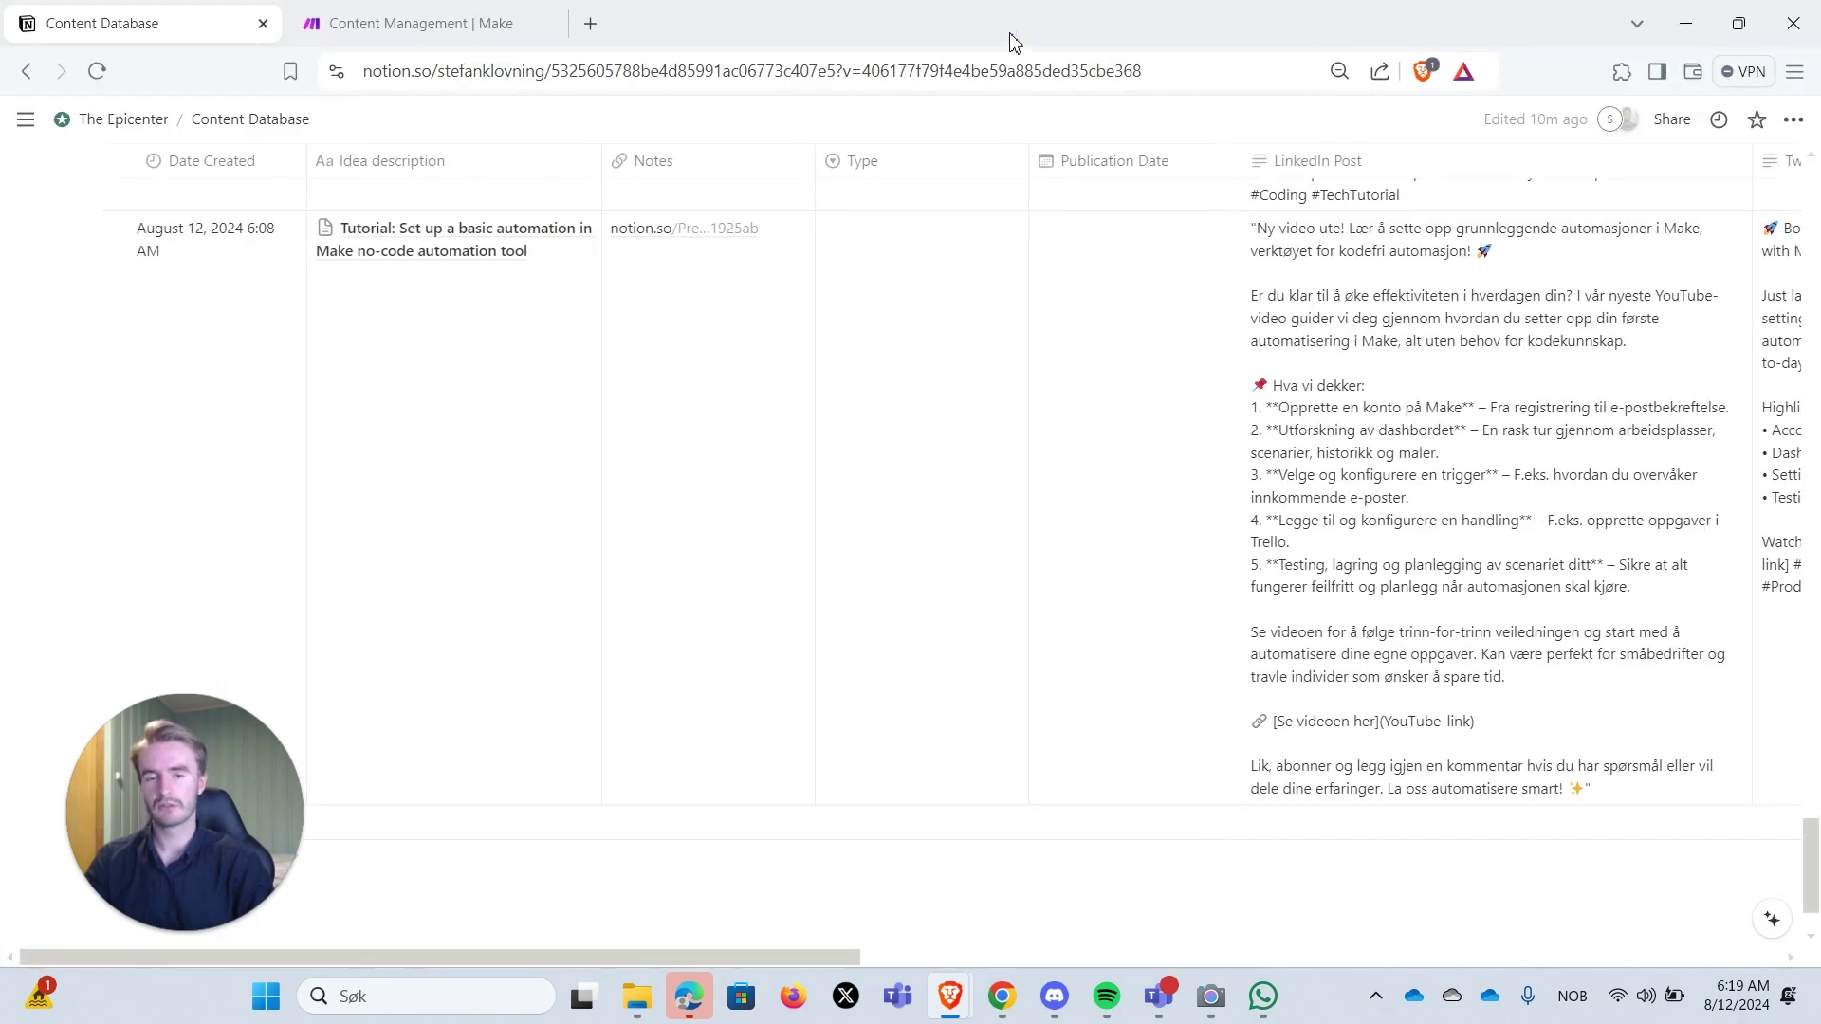